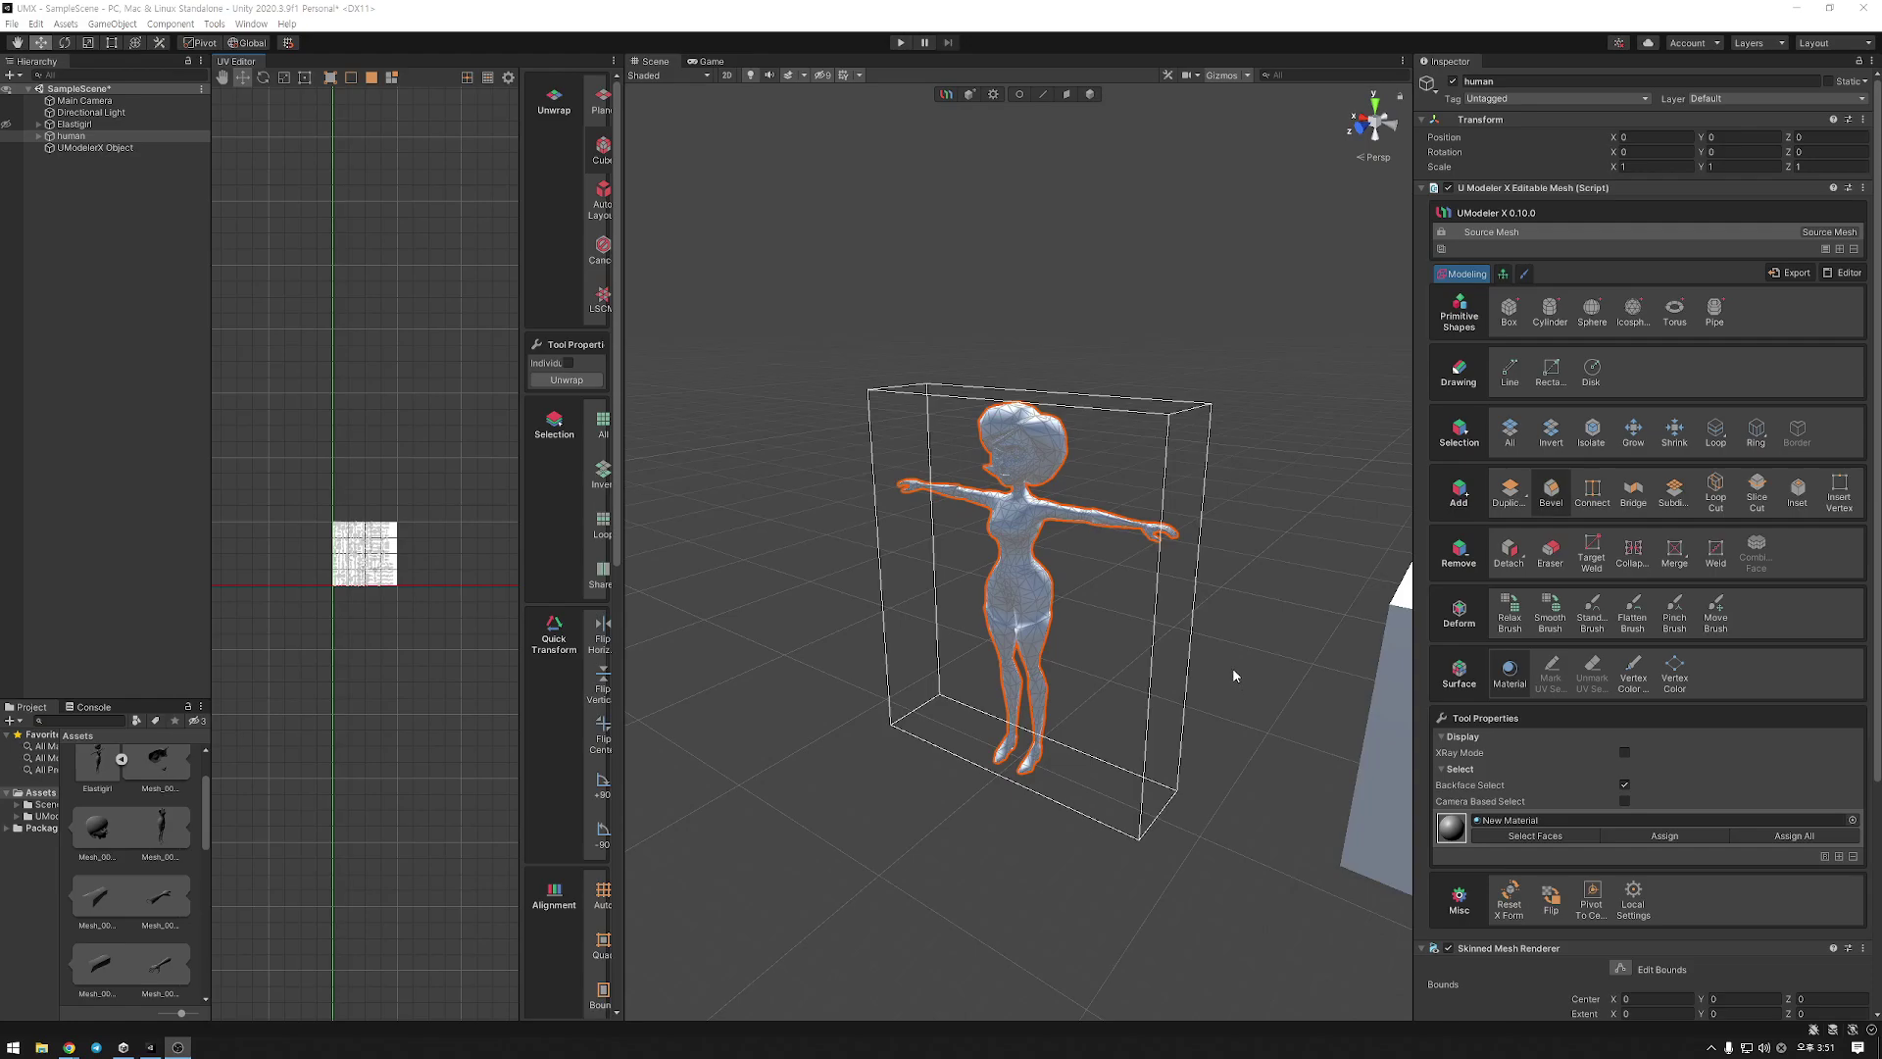
Close the UV Editor and enlarge the Scene view by narrowing the Inspector and Hierarchy areas
scroll(1235, 661, up, 4)
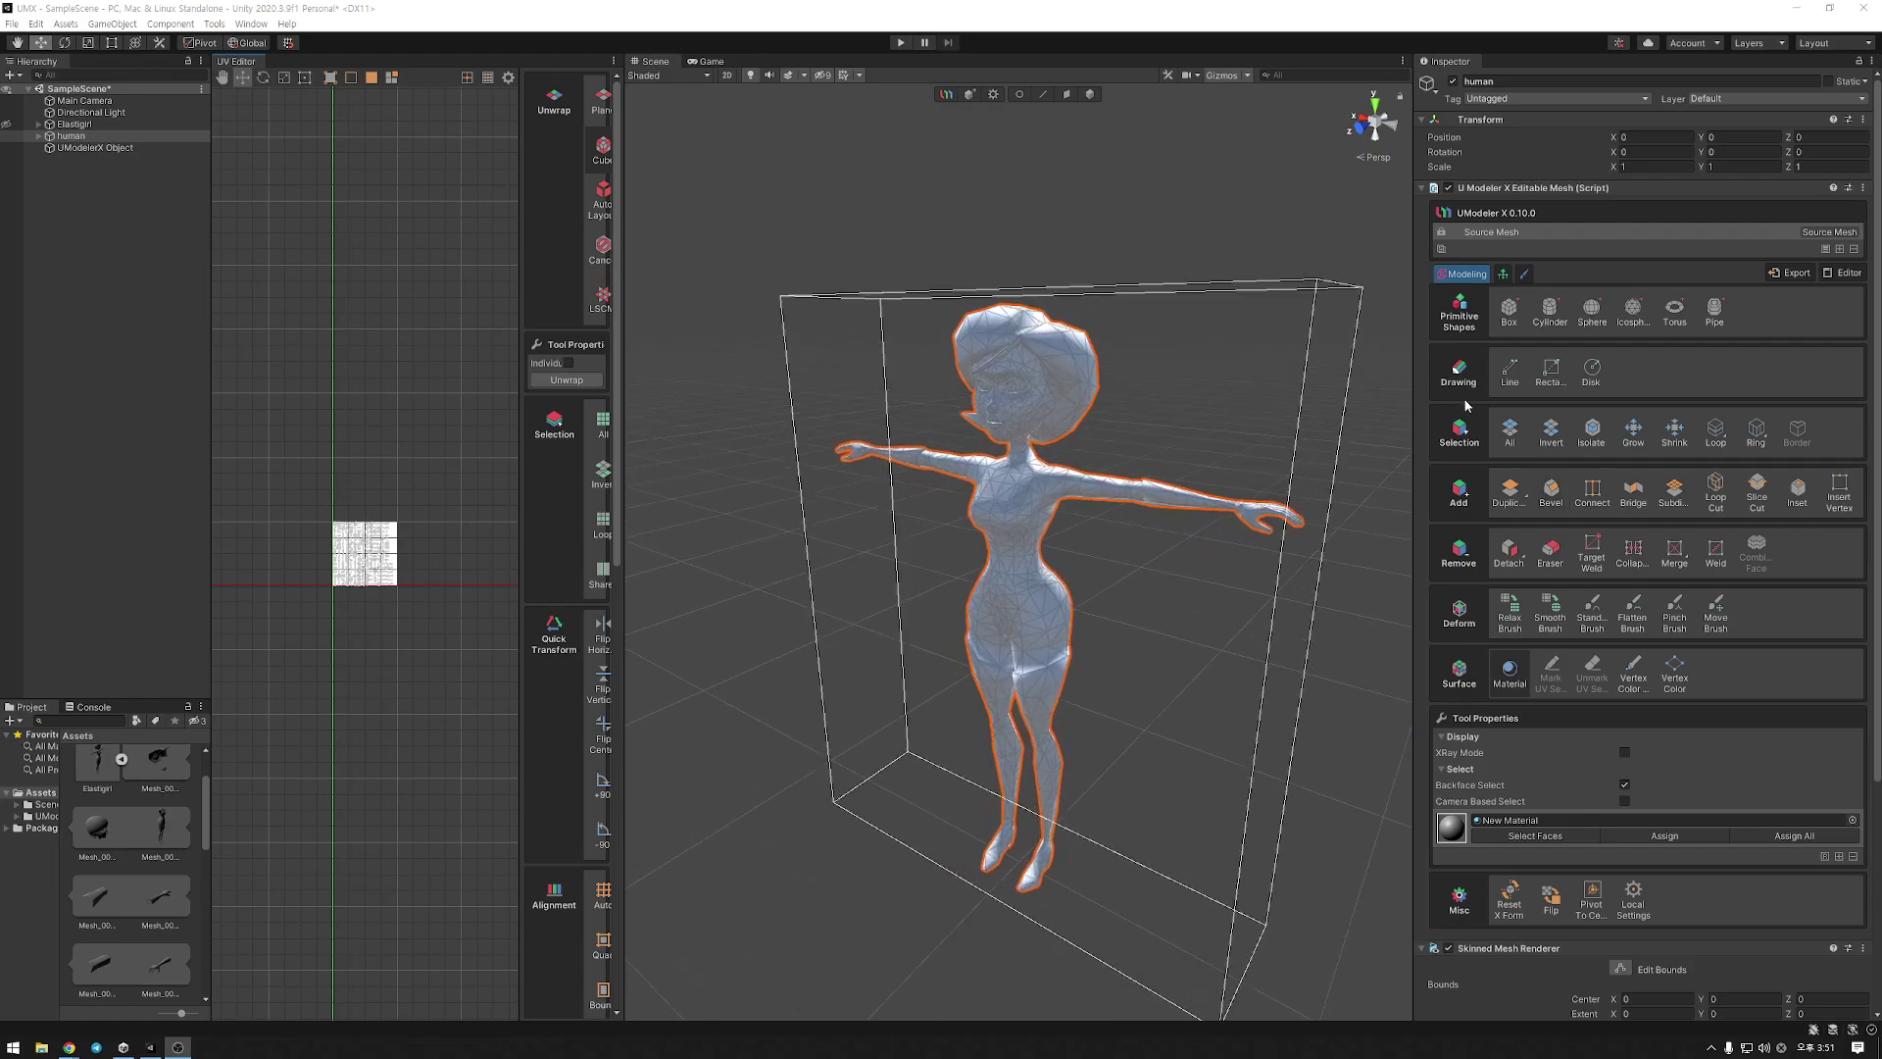
drag(1412, 400, 1514, 399)
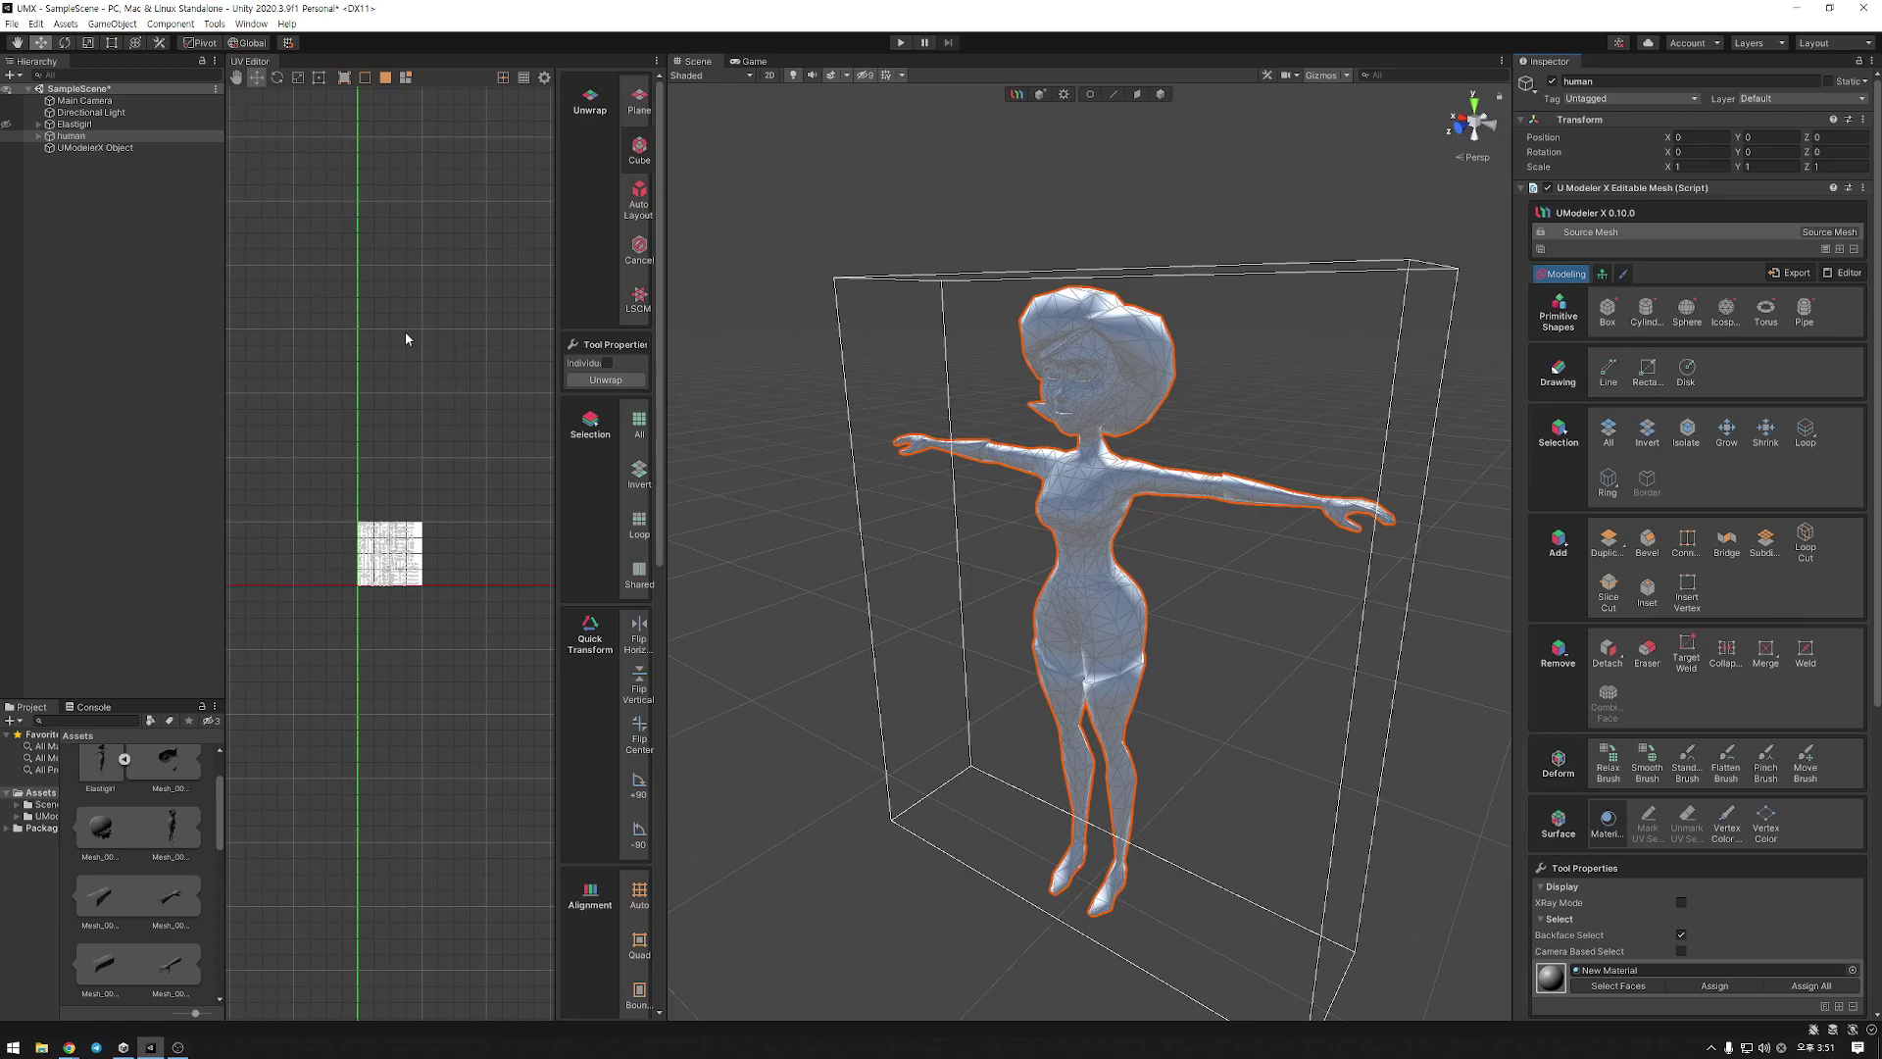
drag(270, 67, 991, 603)
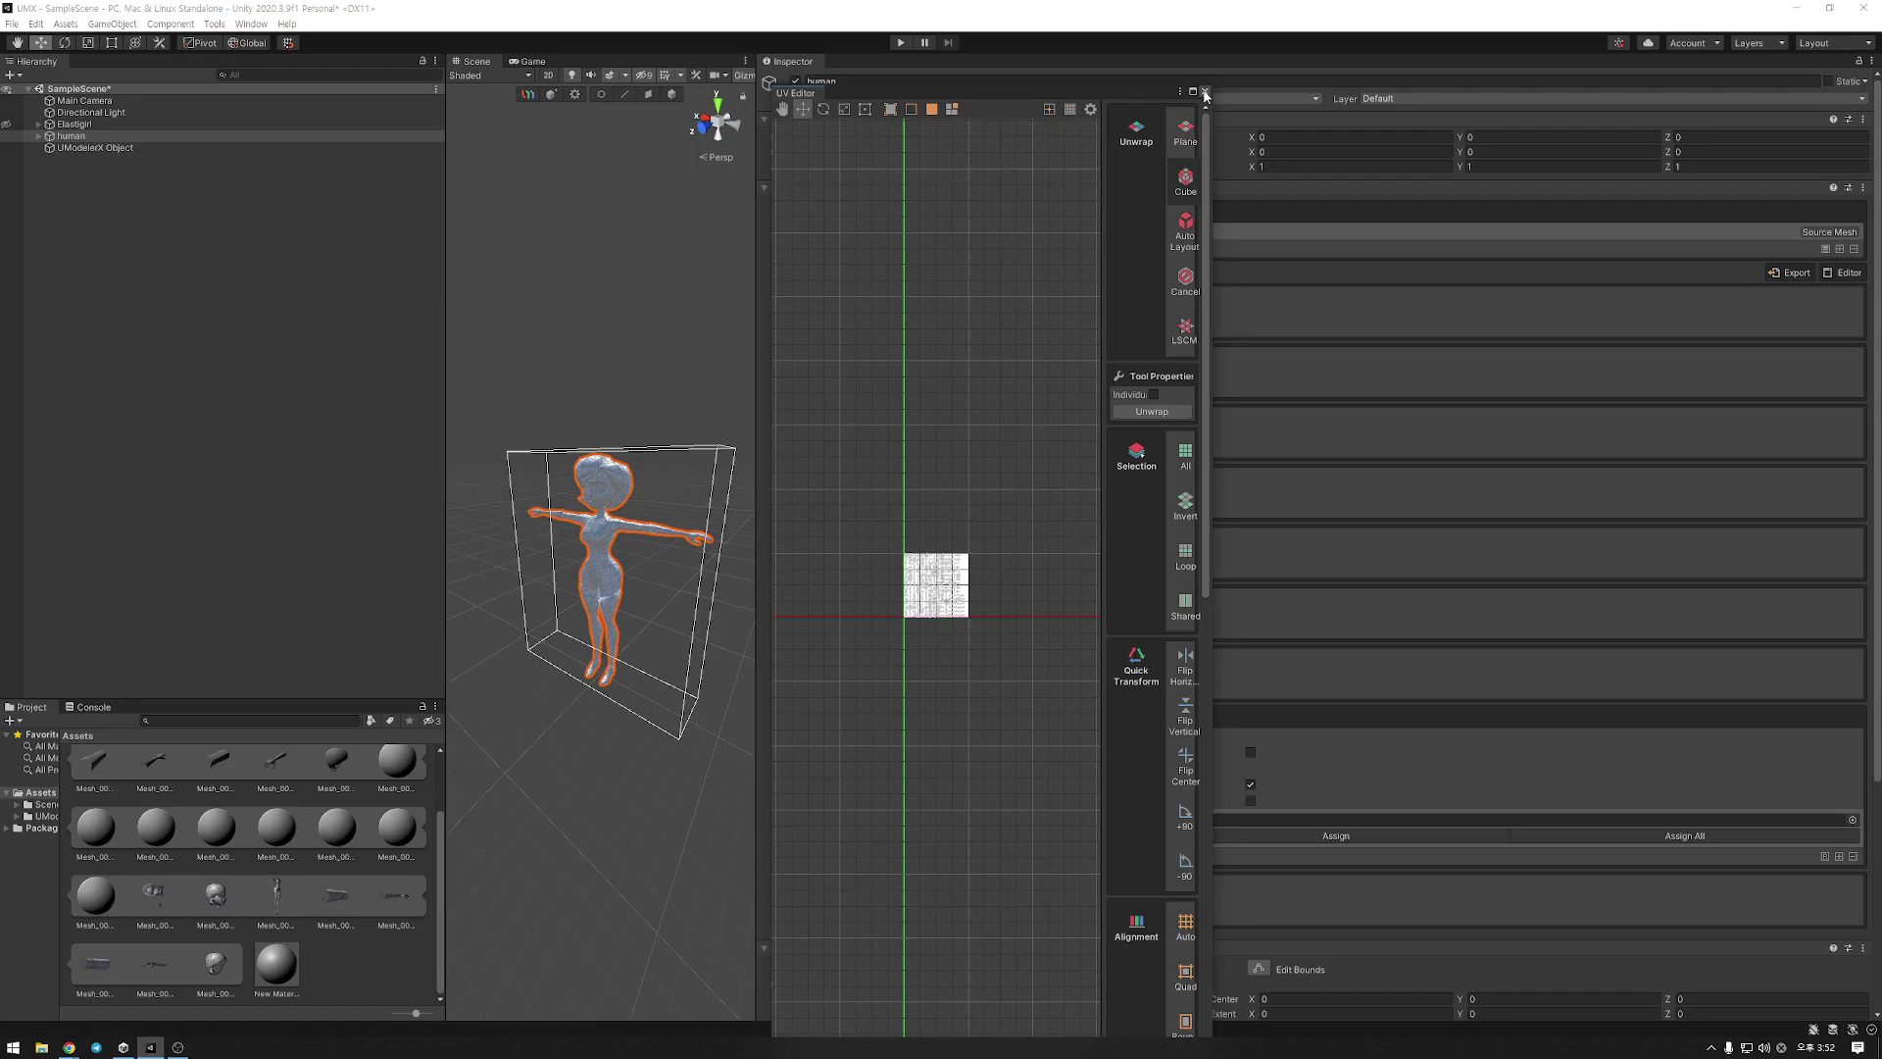
click(1205, 92)
drag(757, 468, 1540, 480)
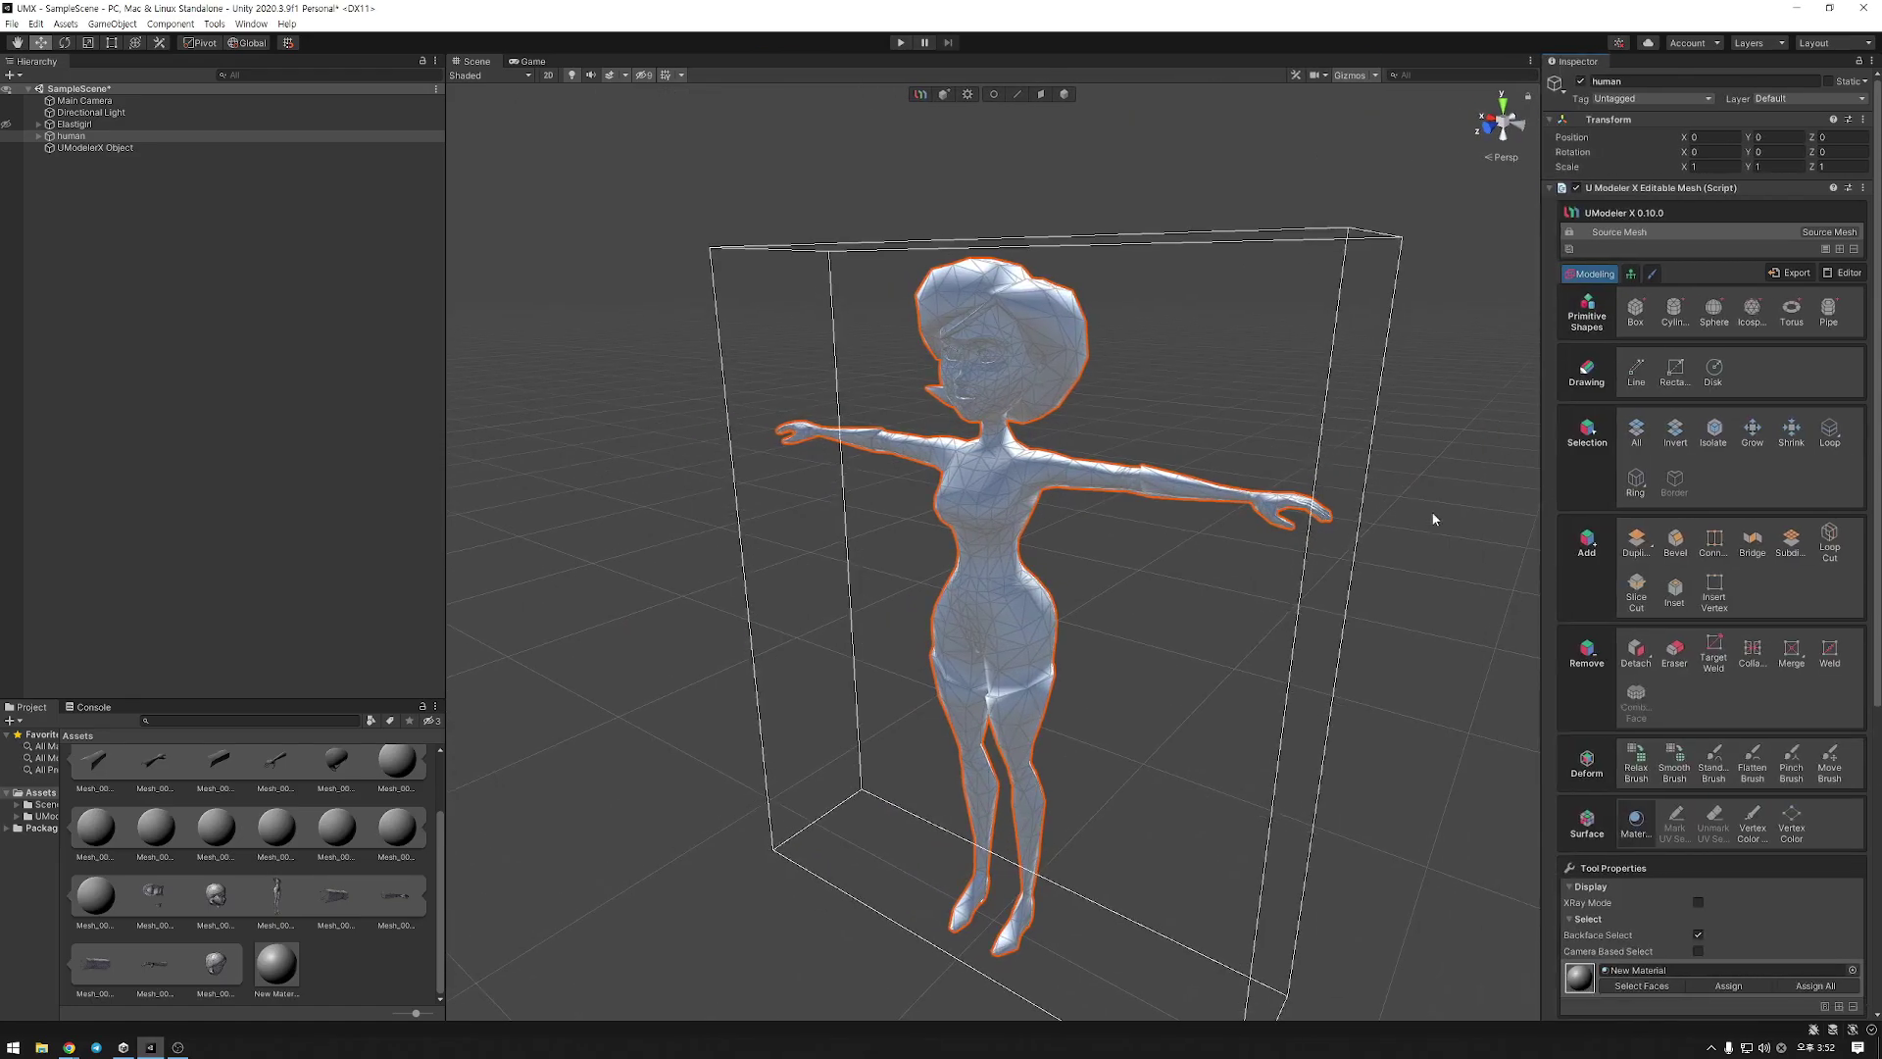
drag(451, 570, 200, 569)
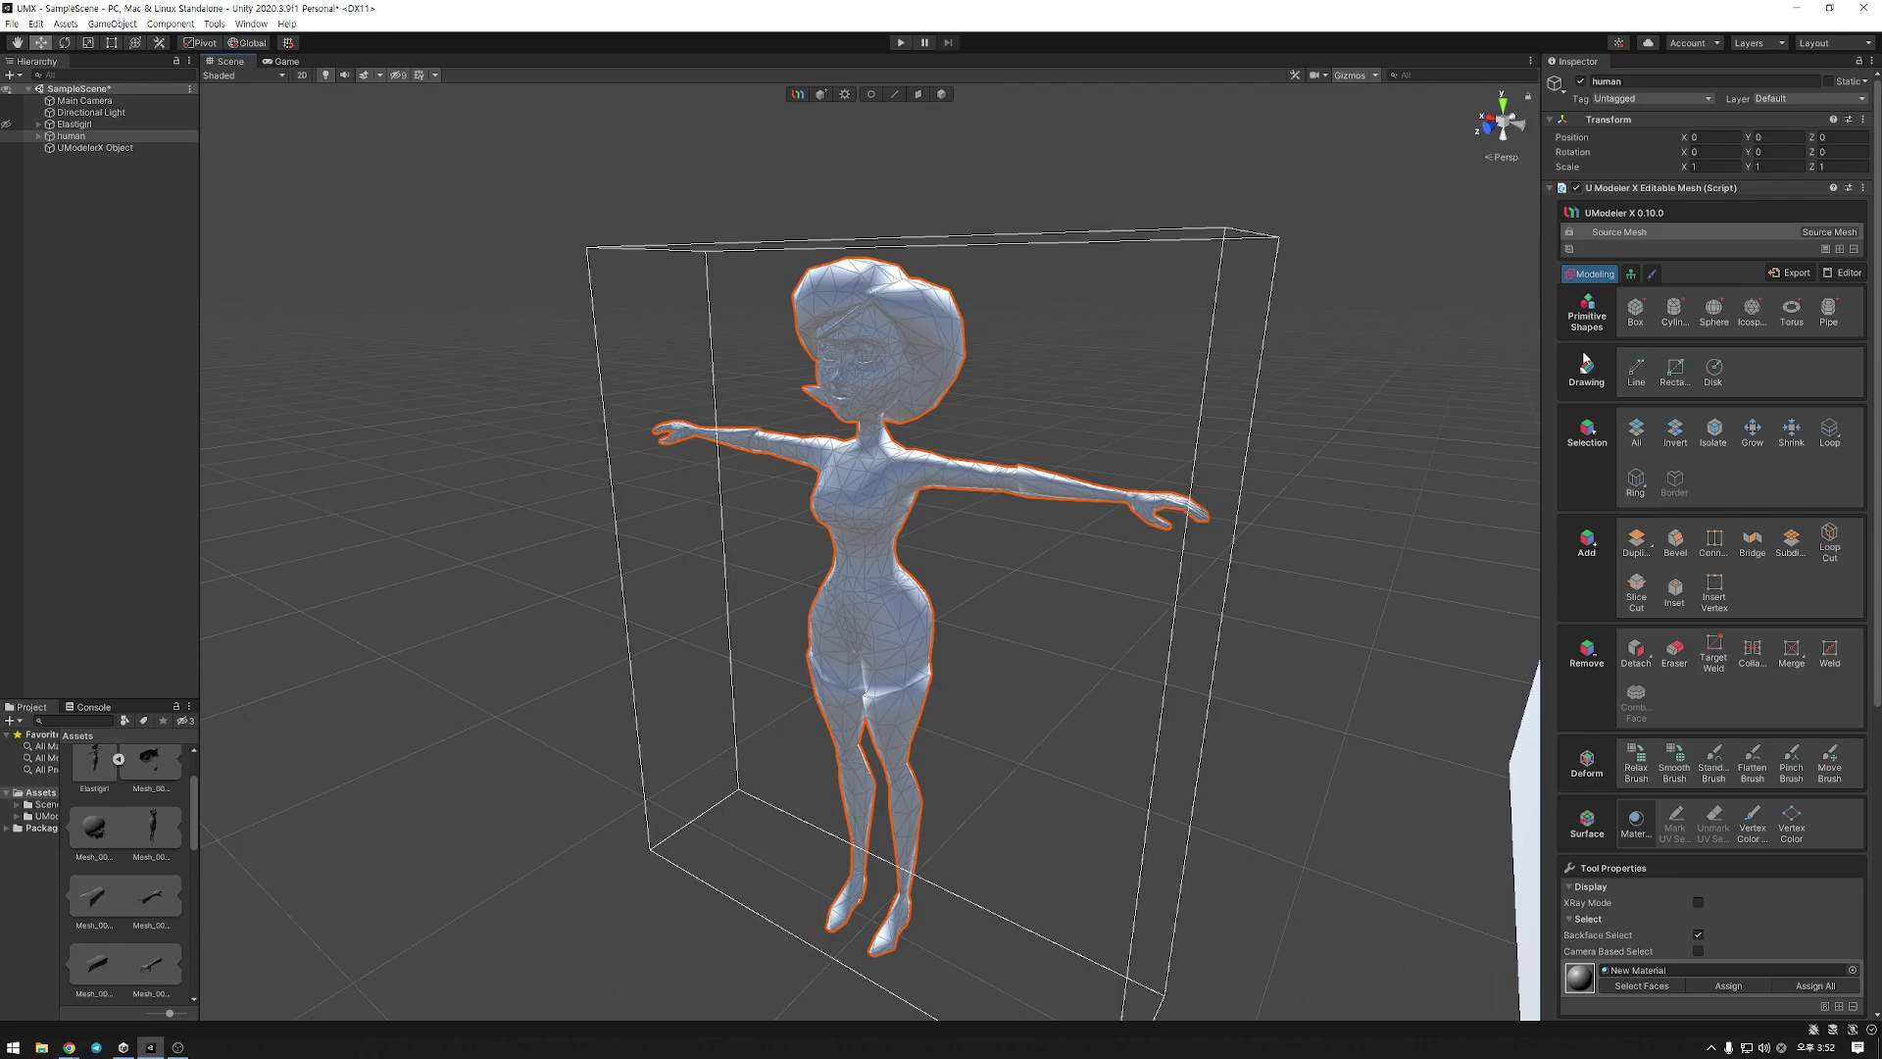
Look through the human model's Rigging and Modeling modes, switch it to Painting 3D, and start painting with 512 resolution
click(1631, 274)
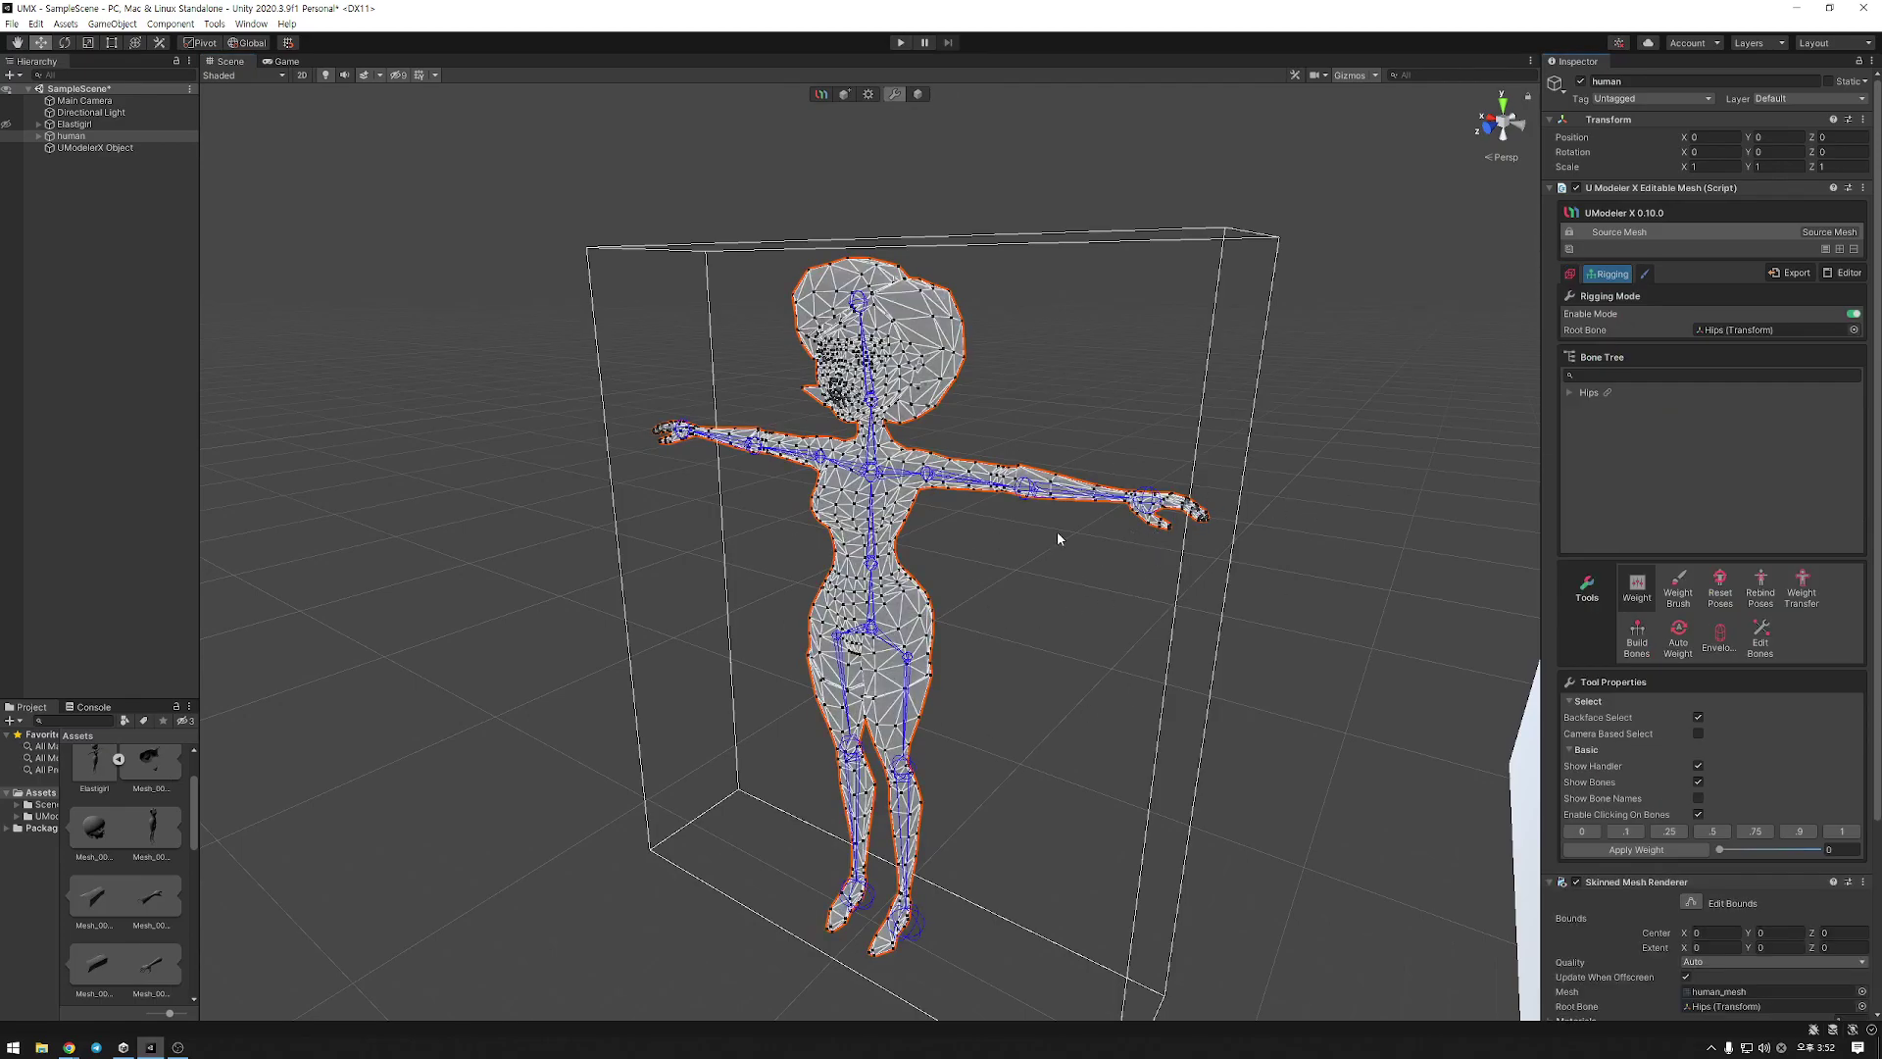
click(1570, 274)
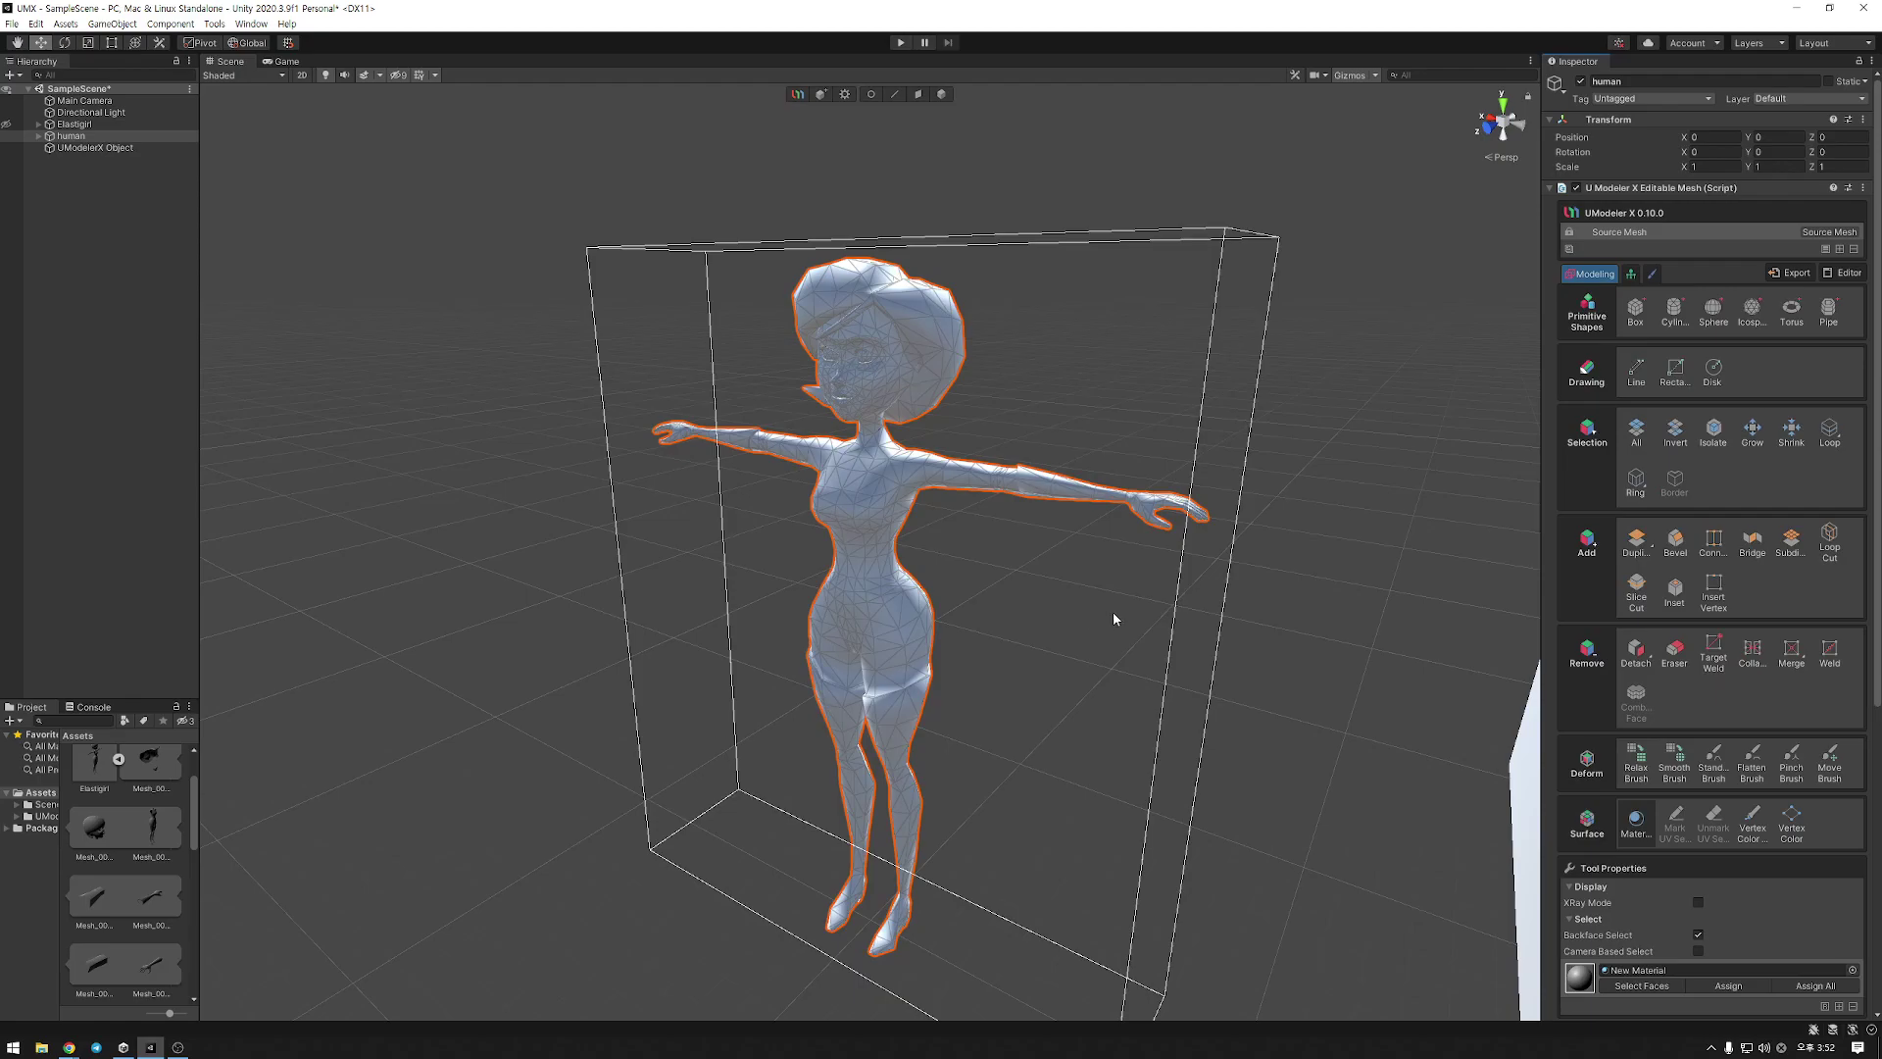
click(1651, 273)
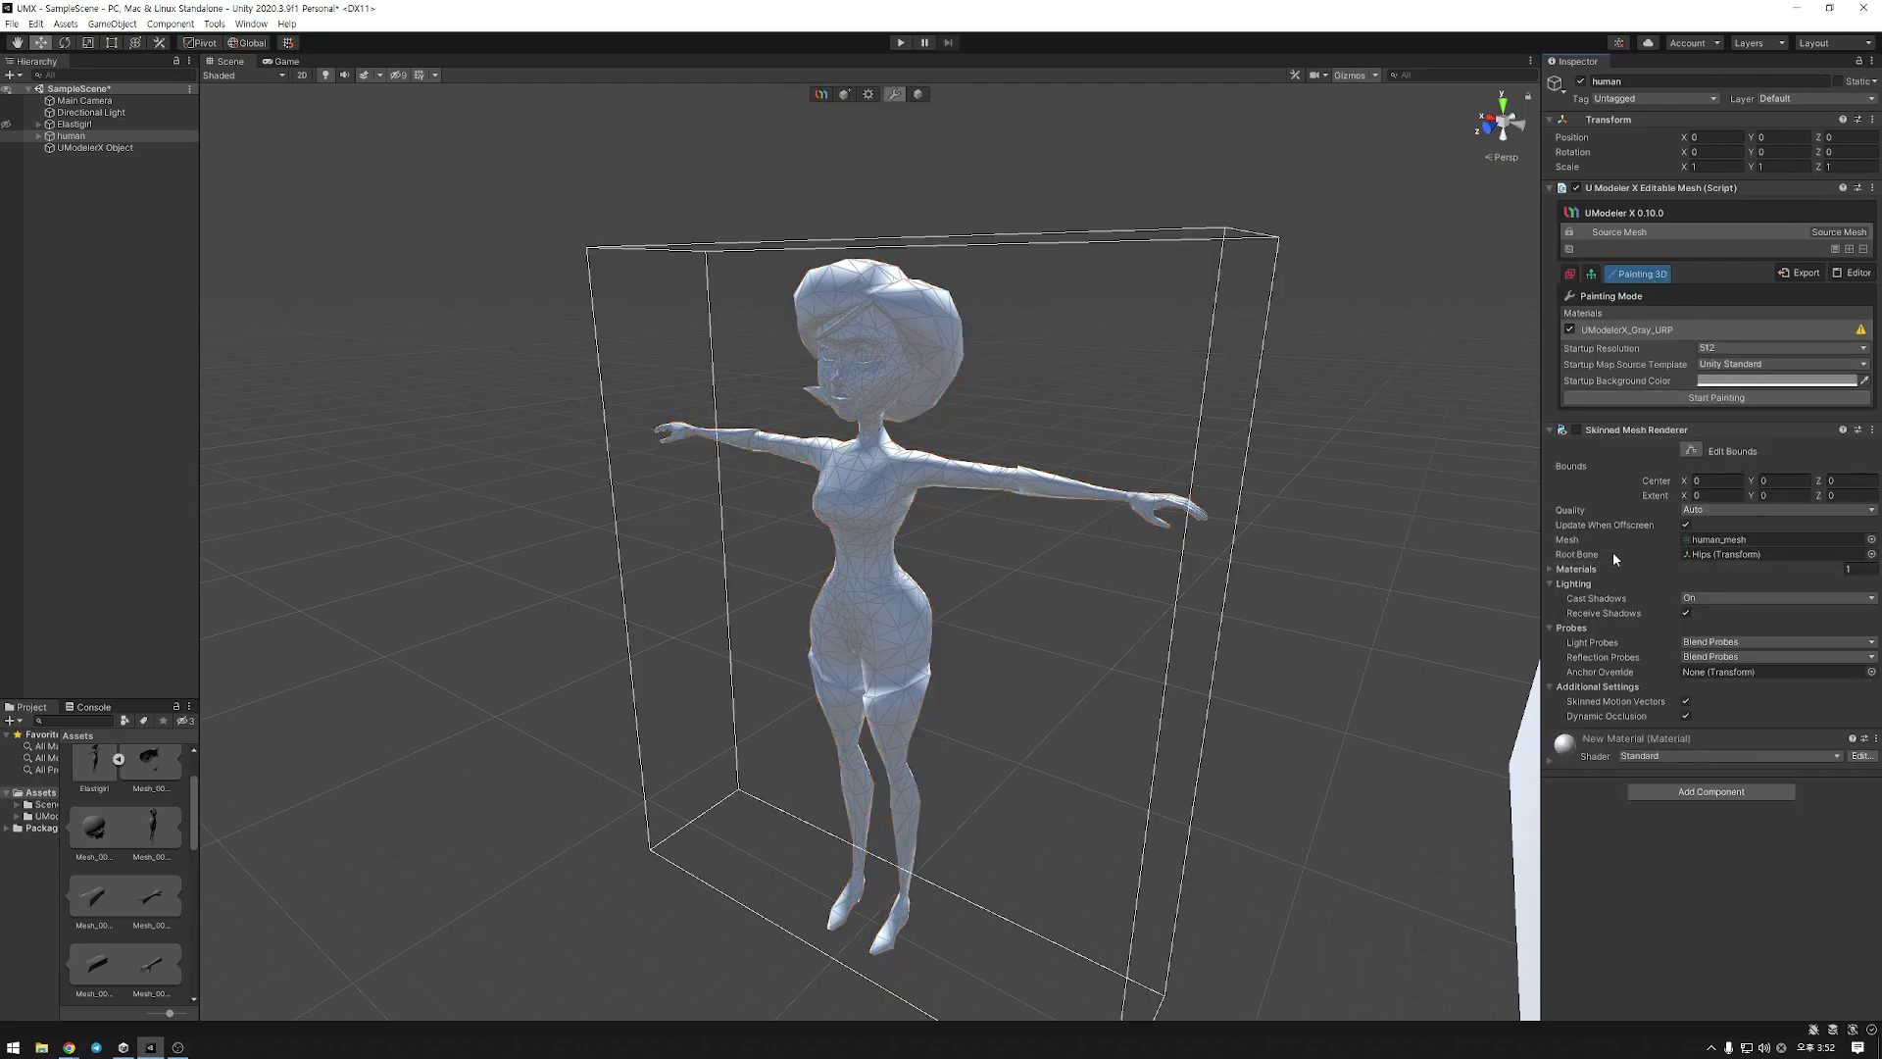
click(1702, 398)
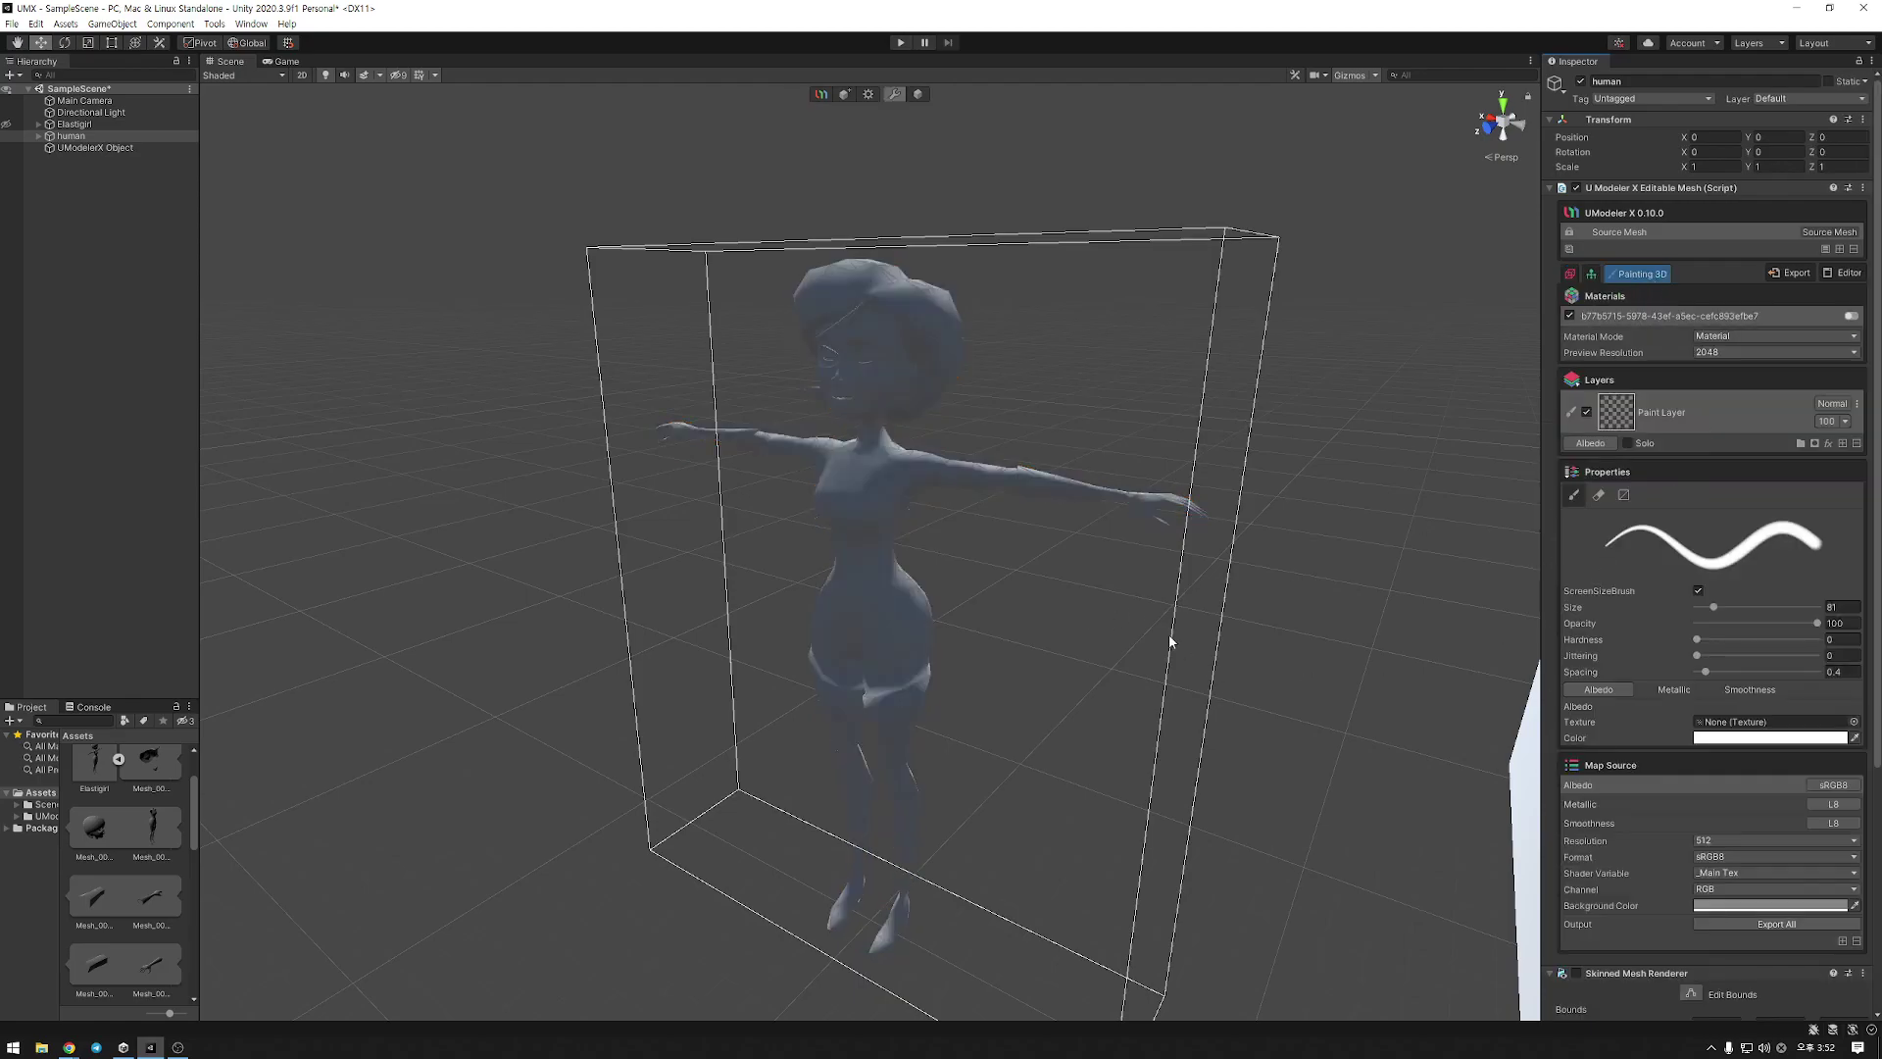
Set the brush color to violet (6D5BFF) and paint over the character's forearm and hand nearest the cube
scroll(1156, 645, up, 4)
alt+drag(1117, 656, 1222, 643)
scroll(1222, 643, down, 5)
middle_drag(1280, 678, 1183, 716)
scroll(1180, 699, down, 4)
scroll(1179, 698, up, 6)
alt+drag(1180, 698, 1156, 732)
middle_drag(1147, 676, 1109, 578)
alt+drag(1102, 628, 1189, 634)
click(1769, 737)
drag(1773, 802, 1746, 822)
drag(1743, 847, 1762, 861)
drag(1817, 790, 1803, 740)
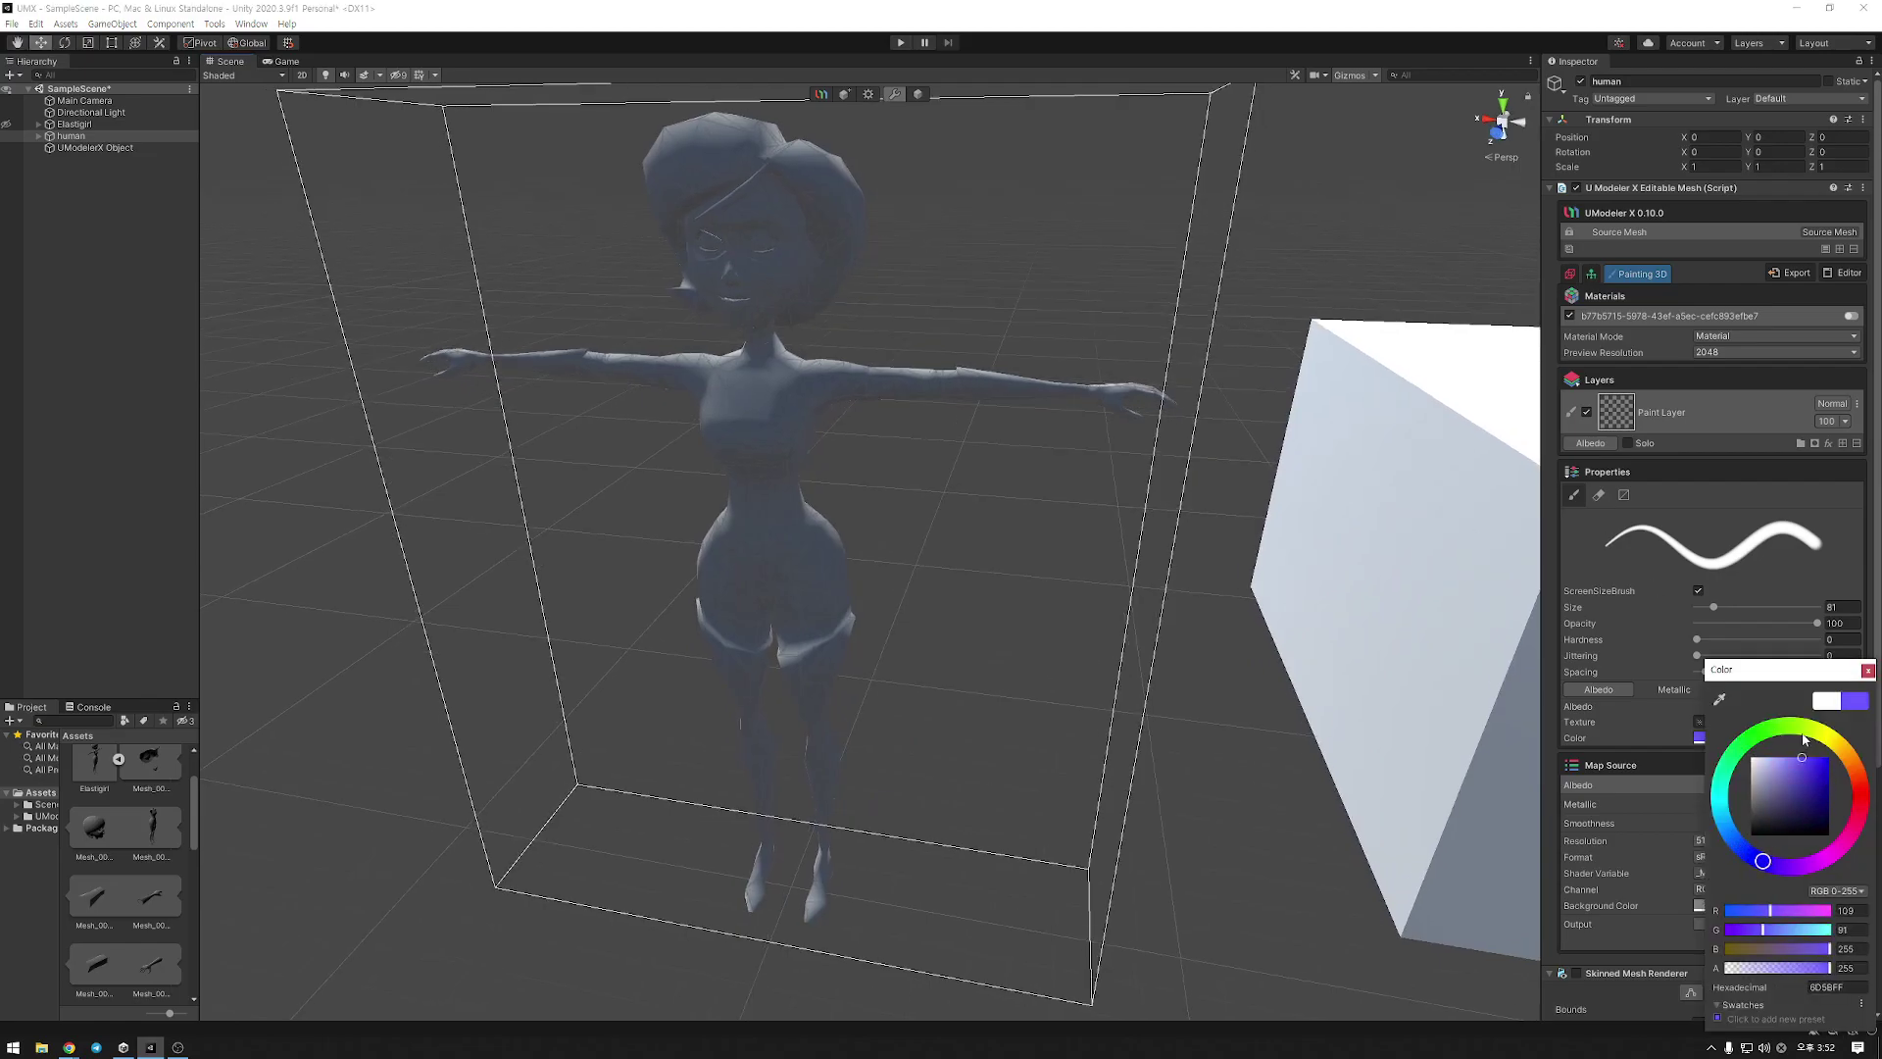
click(1001, 563)
mouse_move(1005, 386)
mouse_down()
mouse_move(945, 386)
mouse_move(1085, 397)
mouse_up()
Switch to the fill tool in Rect Fill mode and fill the forearm and hand nearest the cube with violet
click(1627, 499)
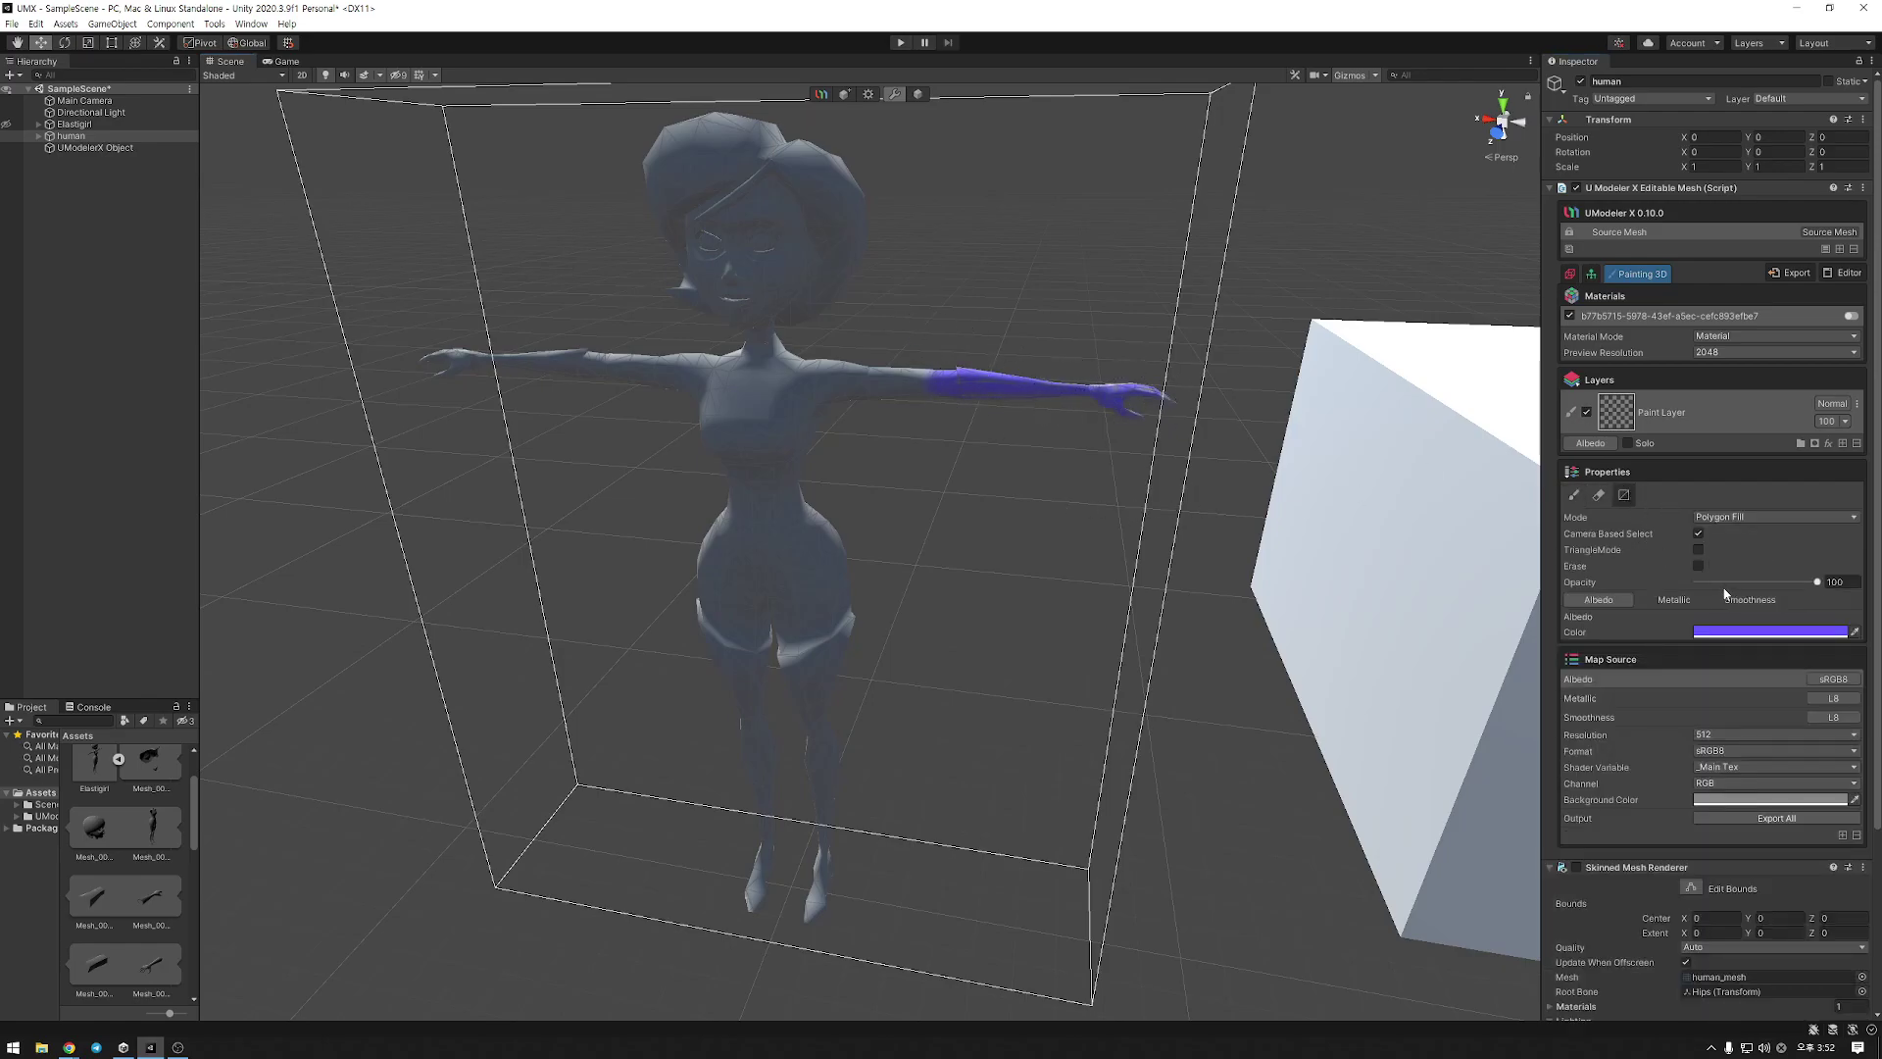
click(1744, 518)
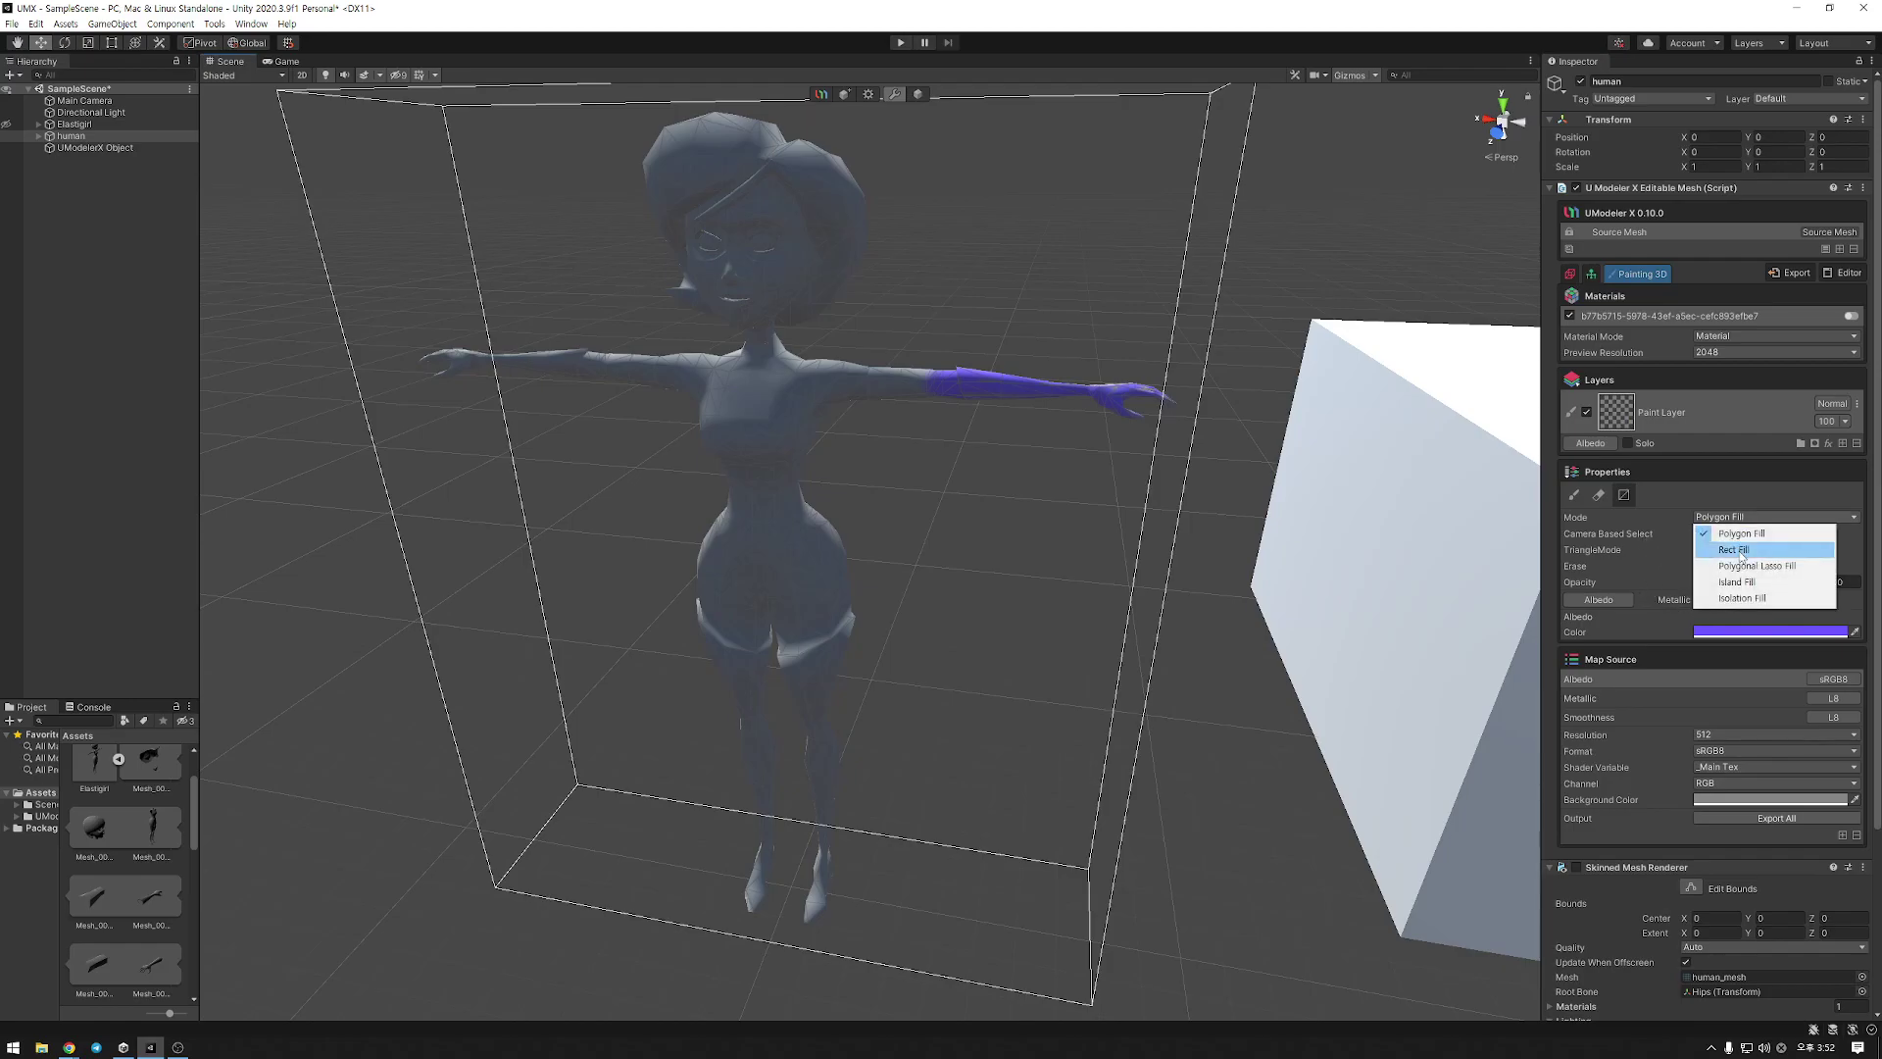
click(1734, 550)
drag(1236, 493, 907, 307)
Fill the character's other forearm and hand and both legs below the thighs with violet using Rect Fill
alt+drag(1043, 635, 1226, 619)
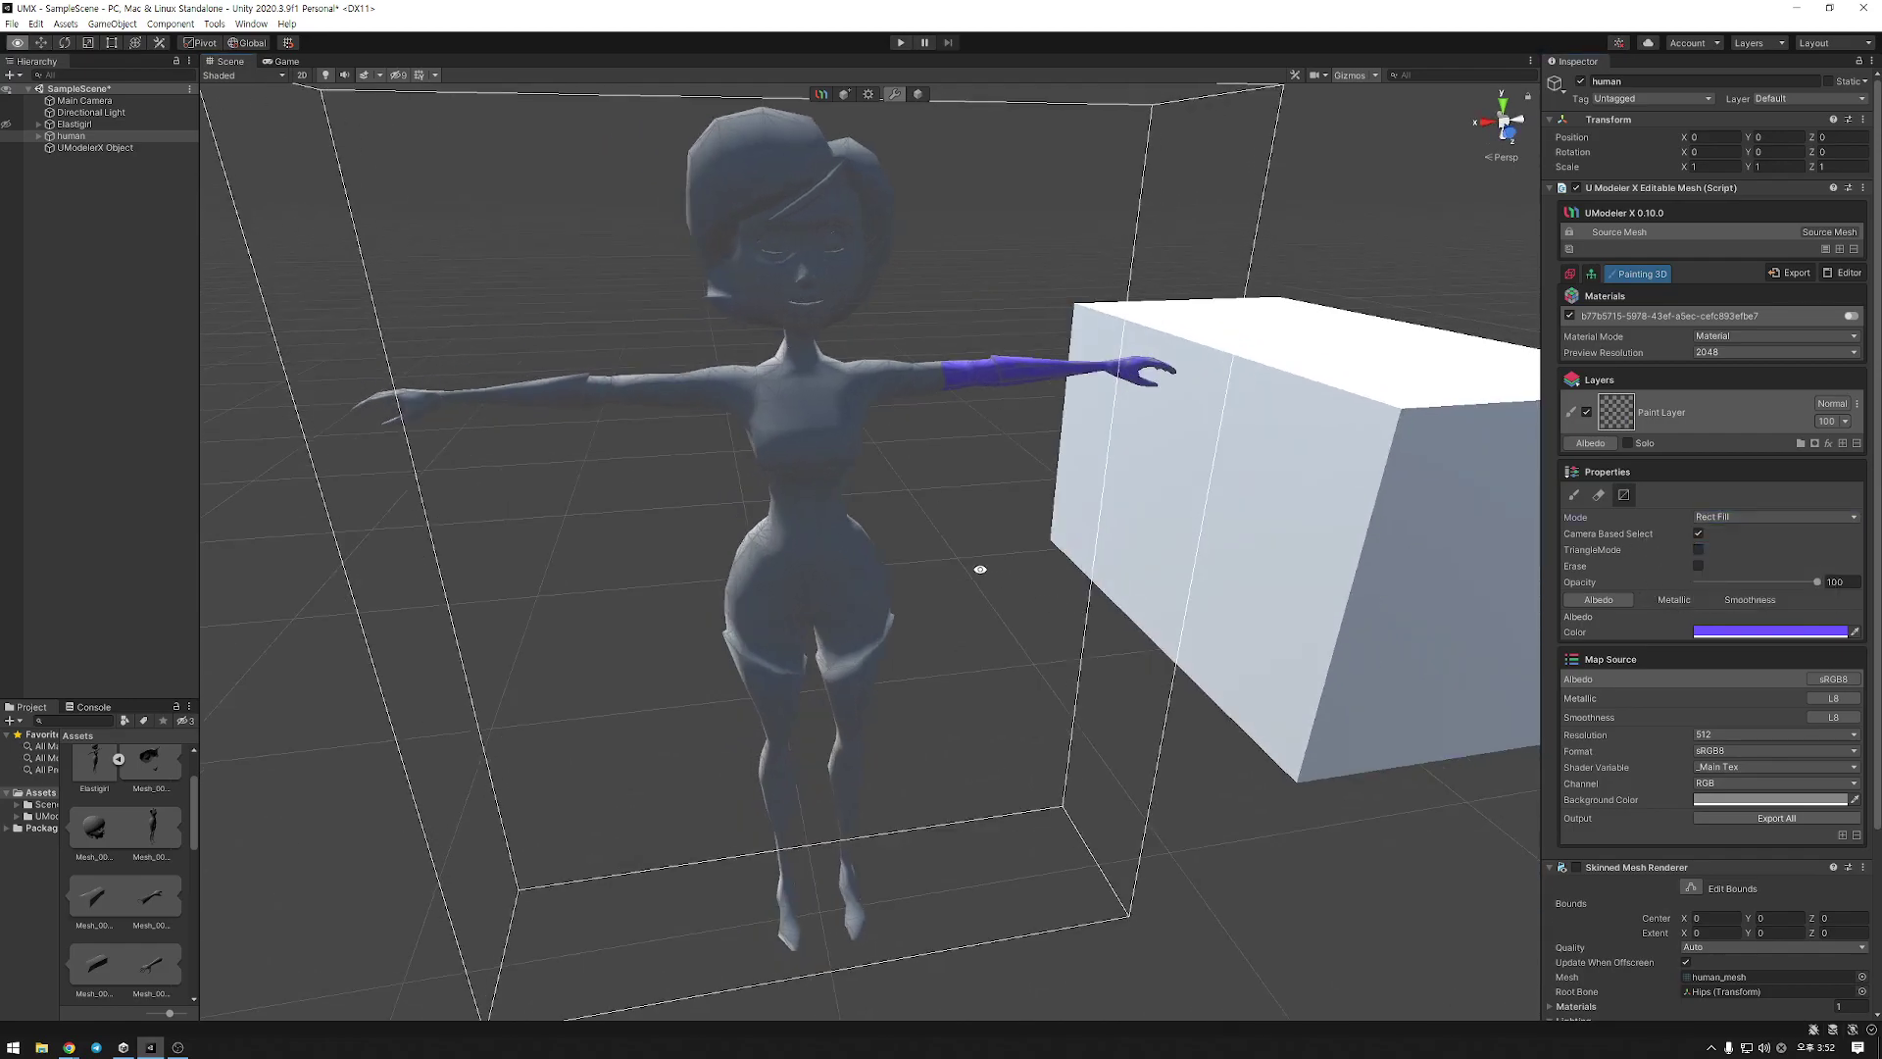
middle_drag(1003, 580, 1127, 632)
mouse_move(491, 371)
mouse_down()
mouse_move(744, 566)
mouse_move(723, 568)
mouse_move(886, 594)
mouse_up()
middle_drag(886, 594, 869, 434)
scroll(869, 434, down, 3)
drag(1021, 844, 726, 593)
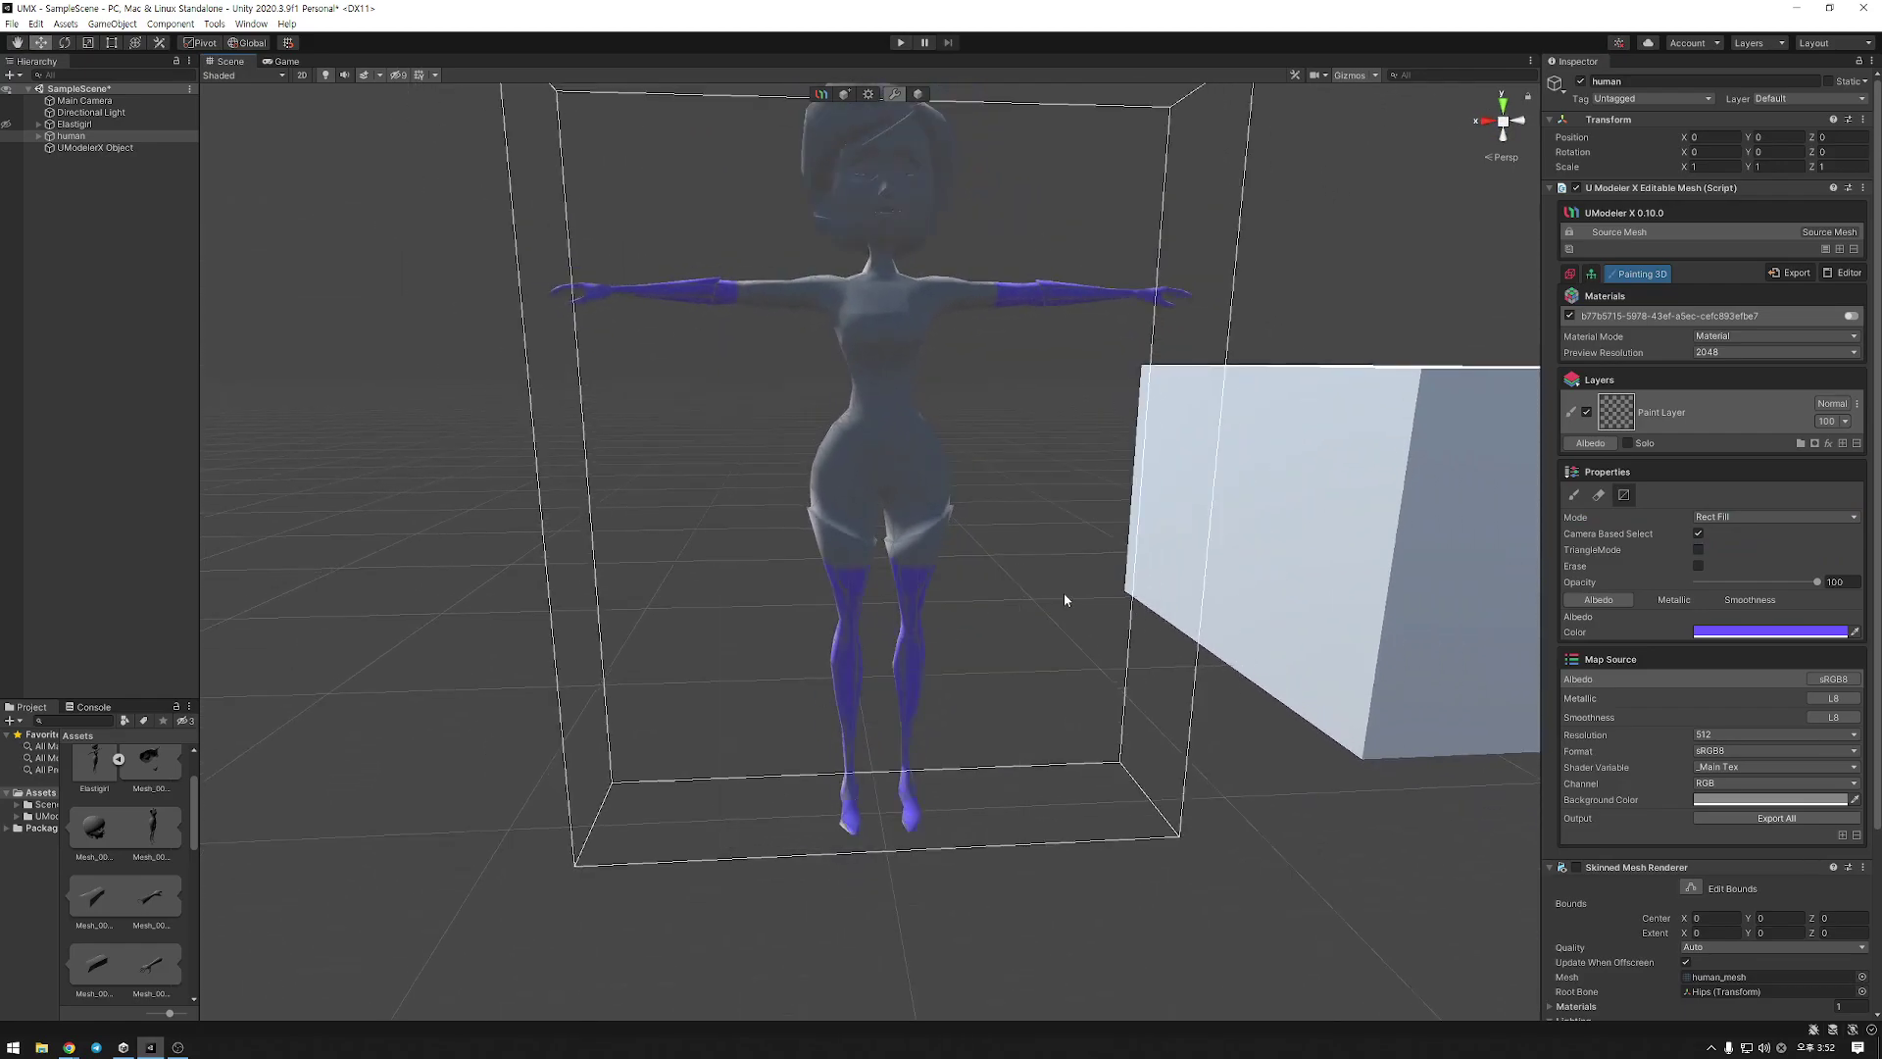
Set the fill color to peach (FFB08D) and fill the character's head, neck, upper arms and shoulders
middle_drag(1151, 555, 1149, 753)
click(1783, 634)
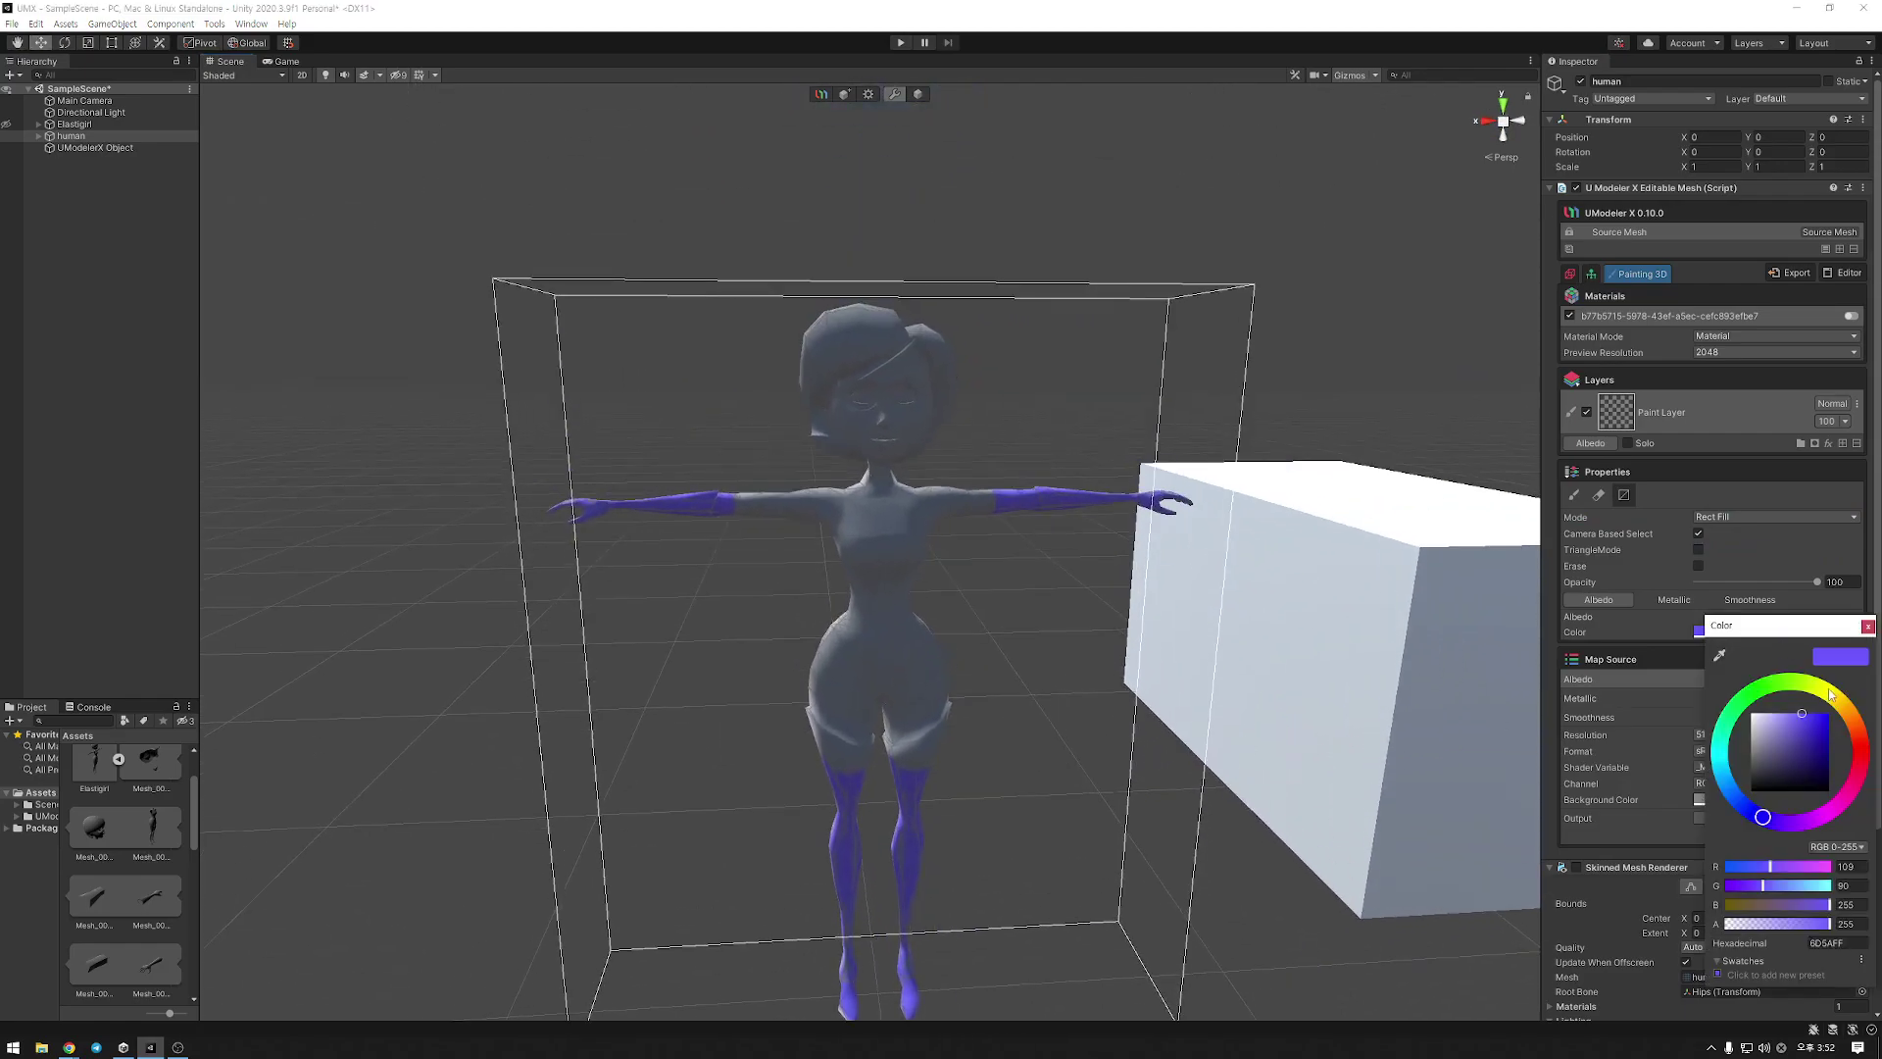
click(1831, 694)
click(1789, 714)
click(1858, 733)
drag(732, 309, 1071, 513)
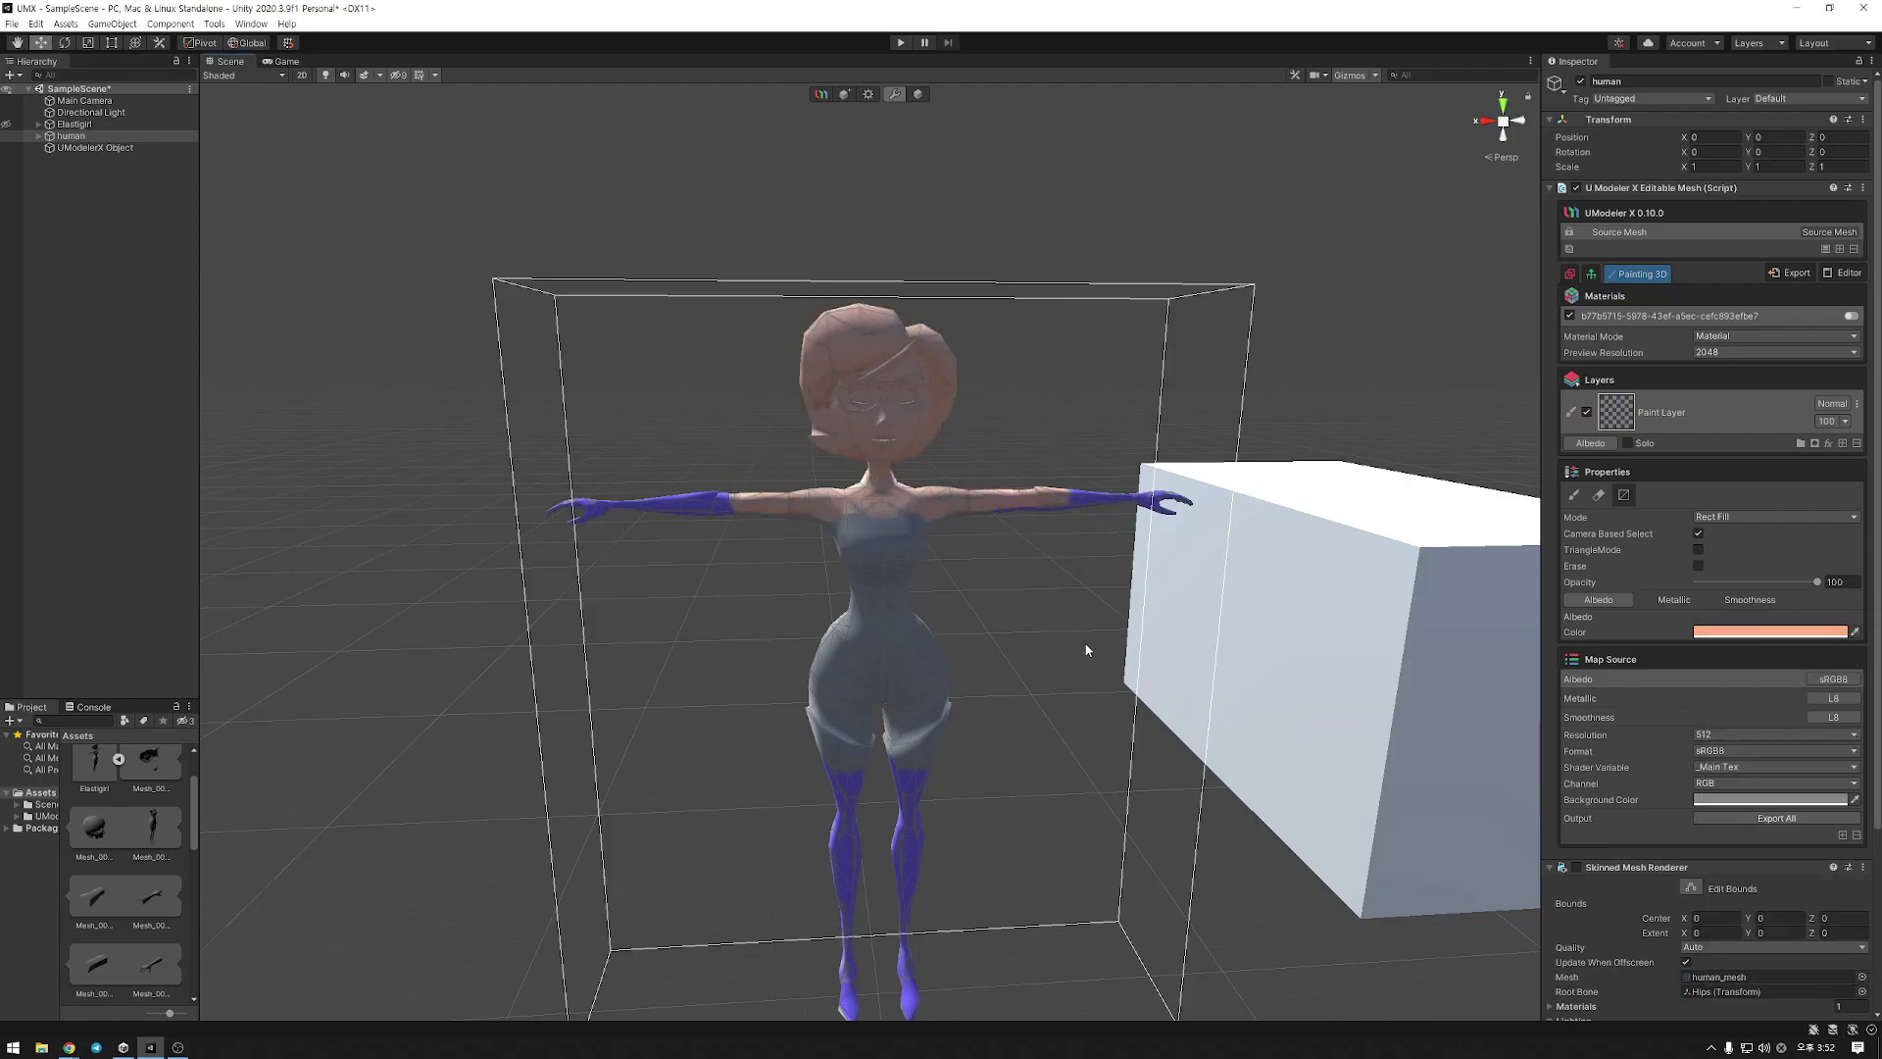
Apply the last of the three Dilation Texture Edges effects to the Paint Layer
middle_drag(1082, 648, 1052, 661)
click(1844, 443)
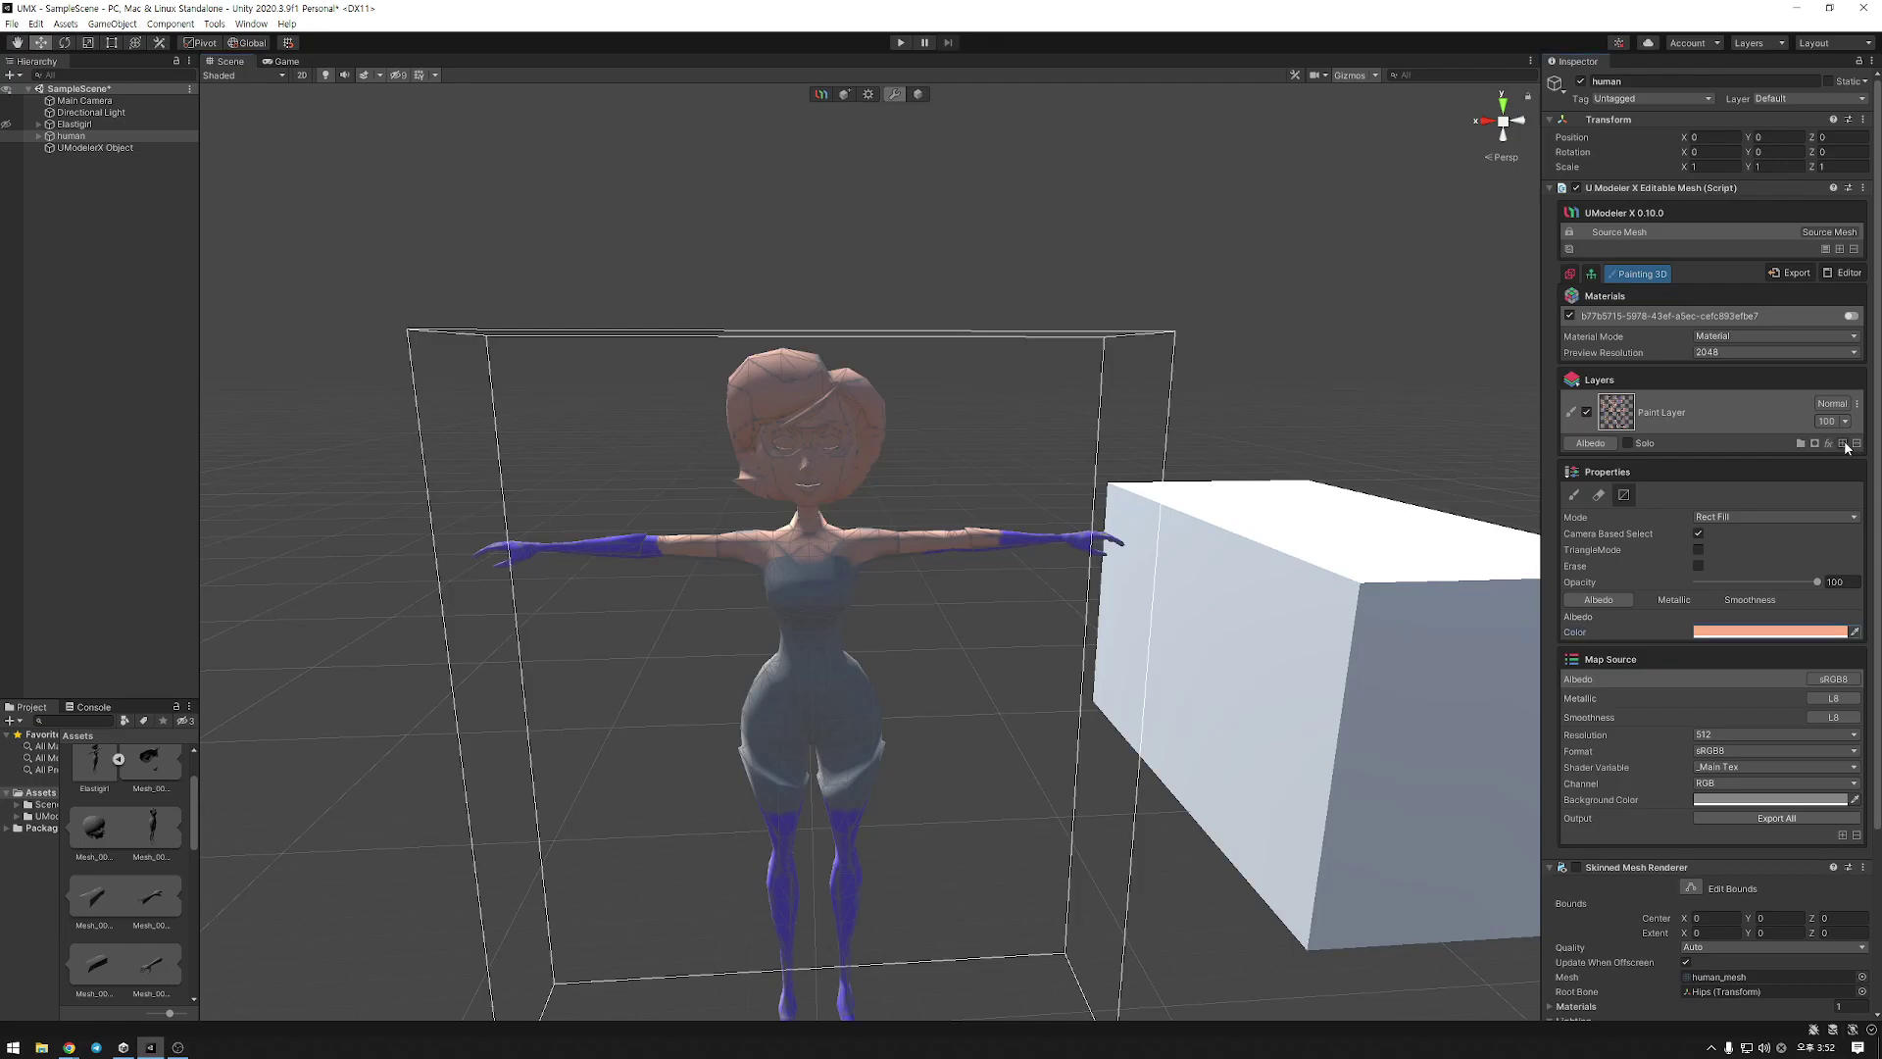
click(1798, 444)
click(1828, 443)
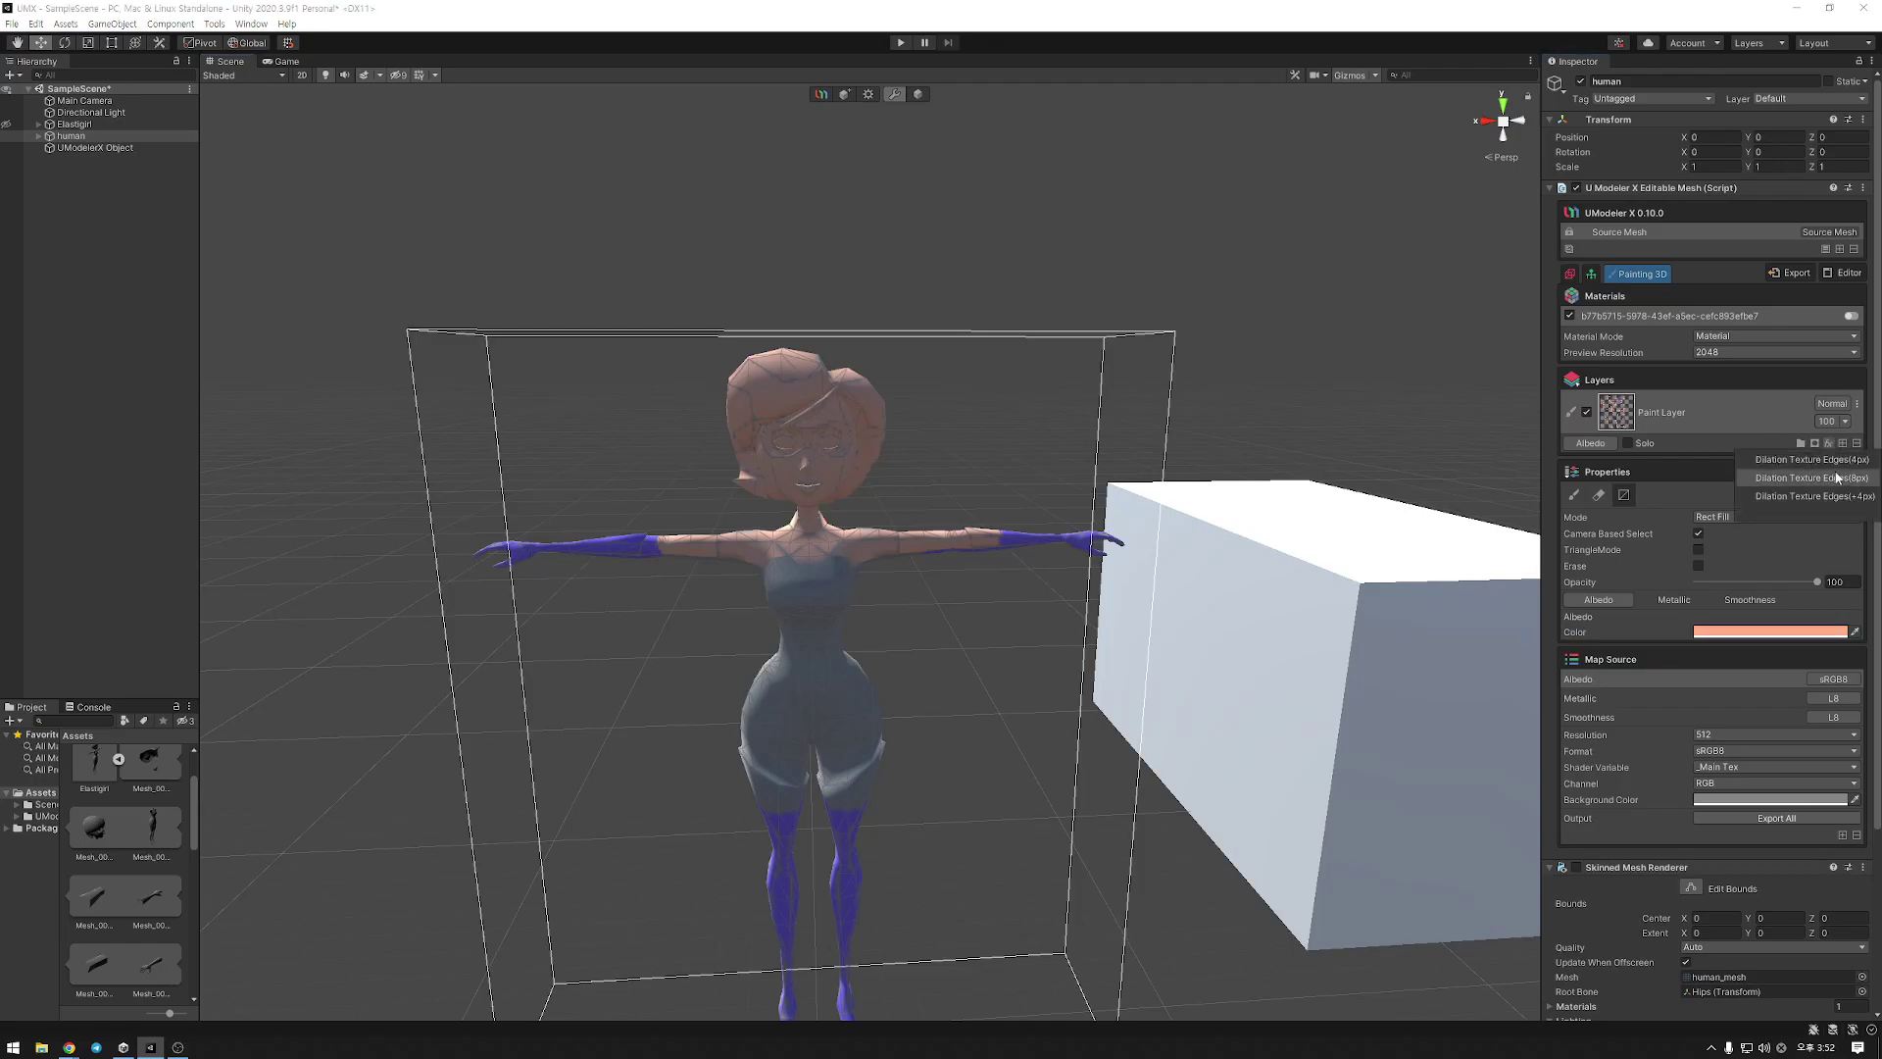
click(1829, 496)
scroll(1066, 611, down, 3)
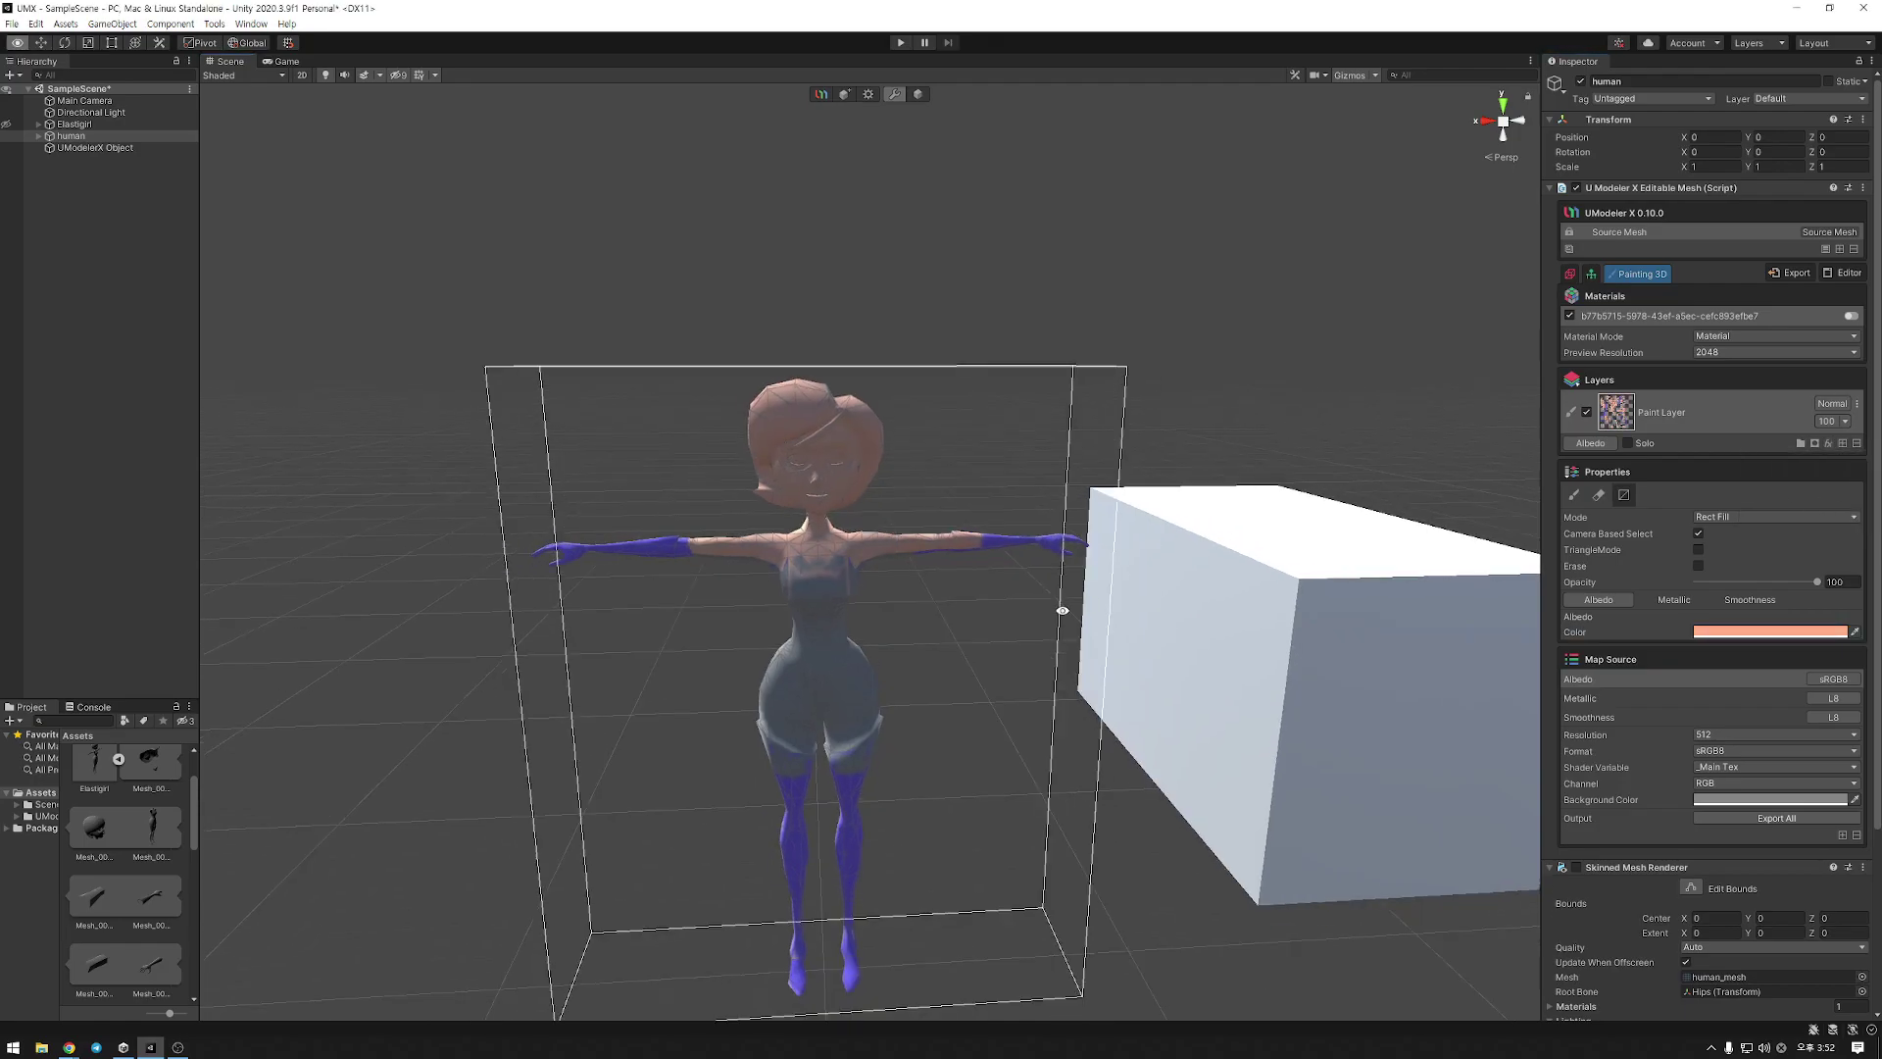
middle_drag(1029, 629, 1072, 515)
Change the fill color to red and fill the character's torso and upper arms with it
click(1756, 631)
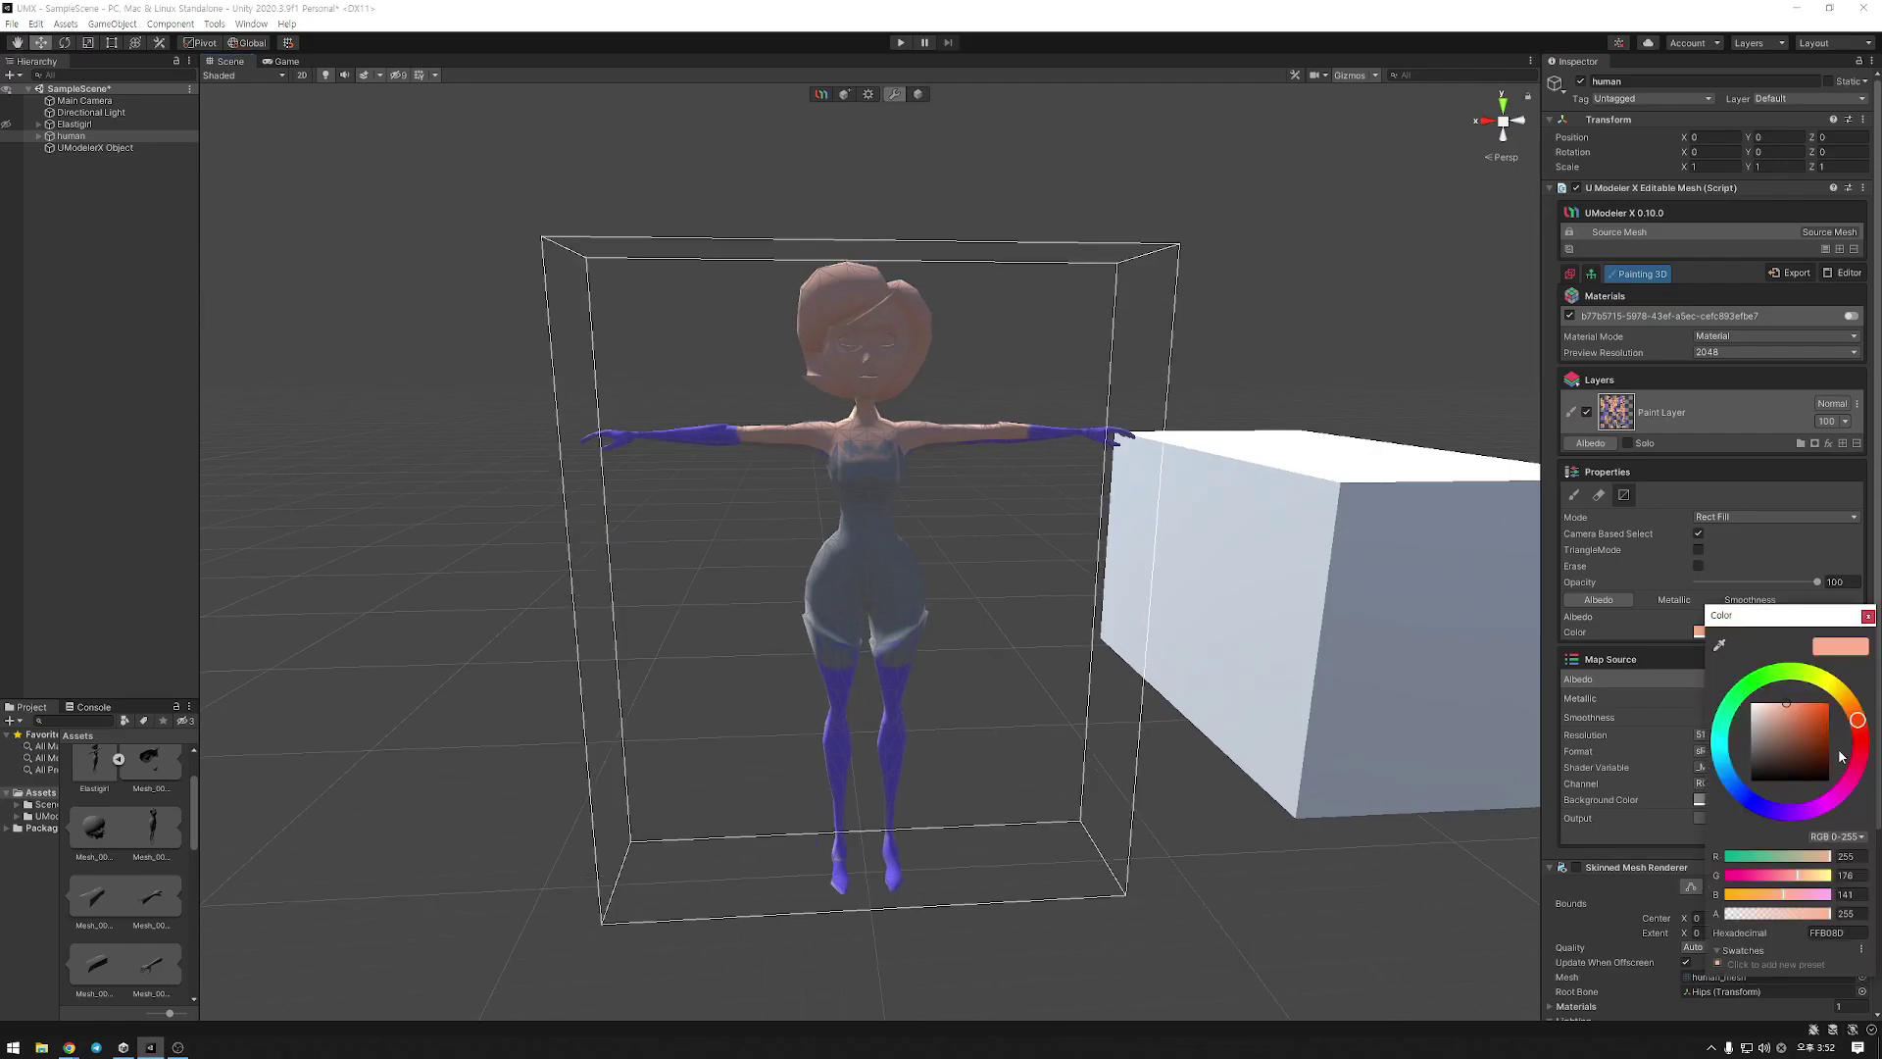
click(1854, 746)
click(1010, 544)
click(1787, 633)
drag(1812, 716, 1809, 695)
drag(1019, 565, 740, 403)
Dilate the Paint Layer's texture edges again with the same Dilation Texture Edges option to cover the red fill's seams
alt+drag(1117, 588, 1041, 590)
scroll(1041, 590, down, 1)
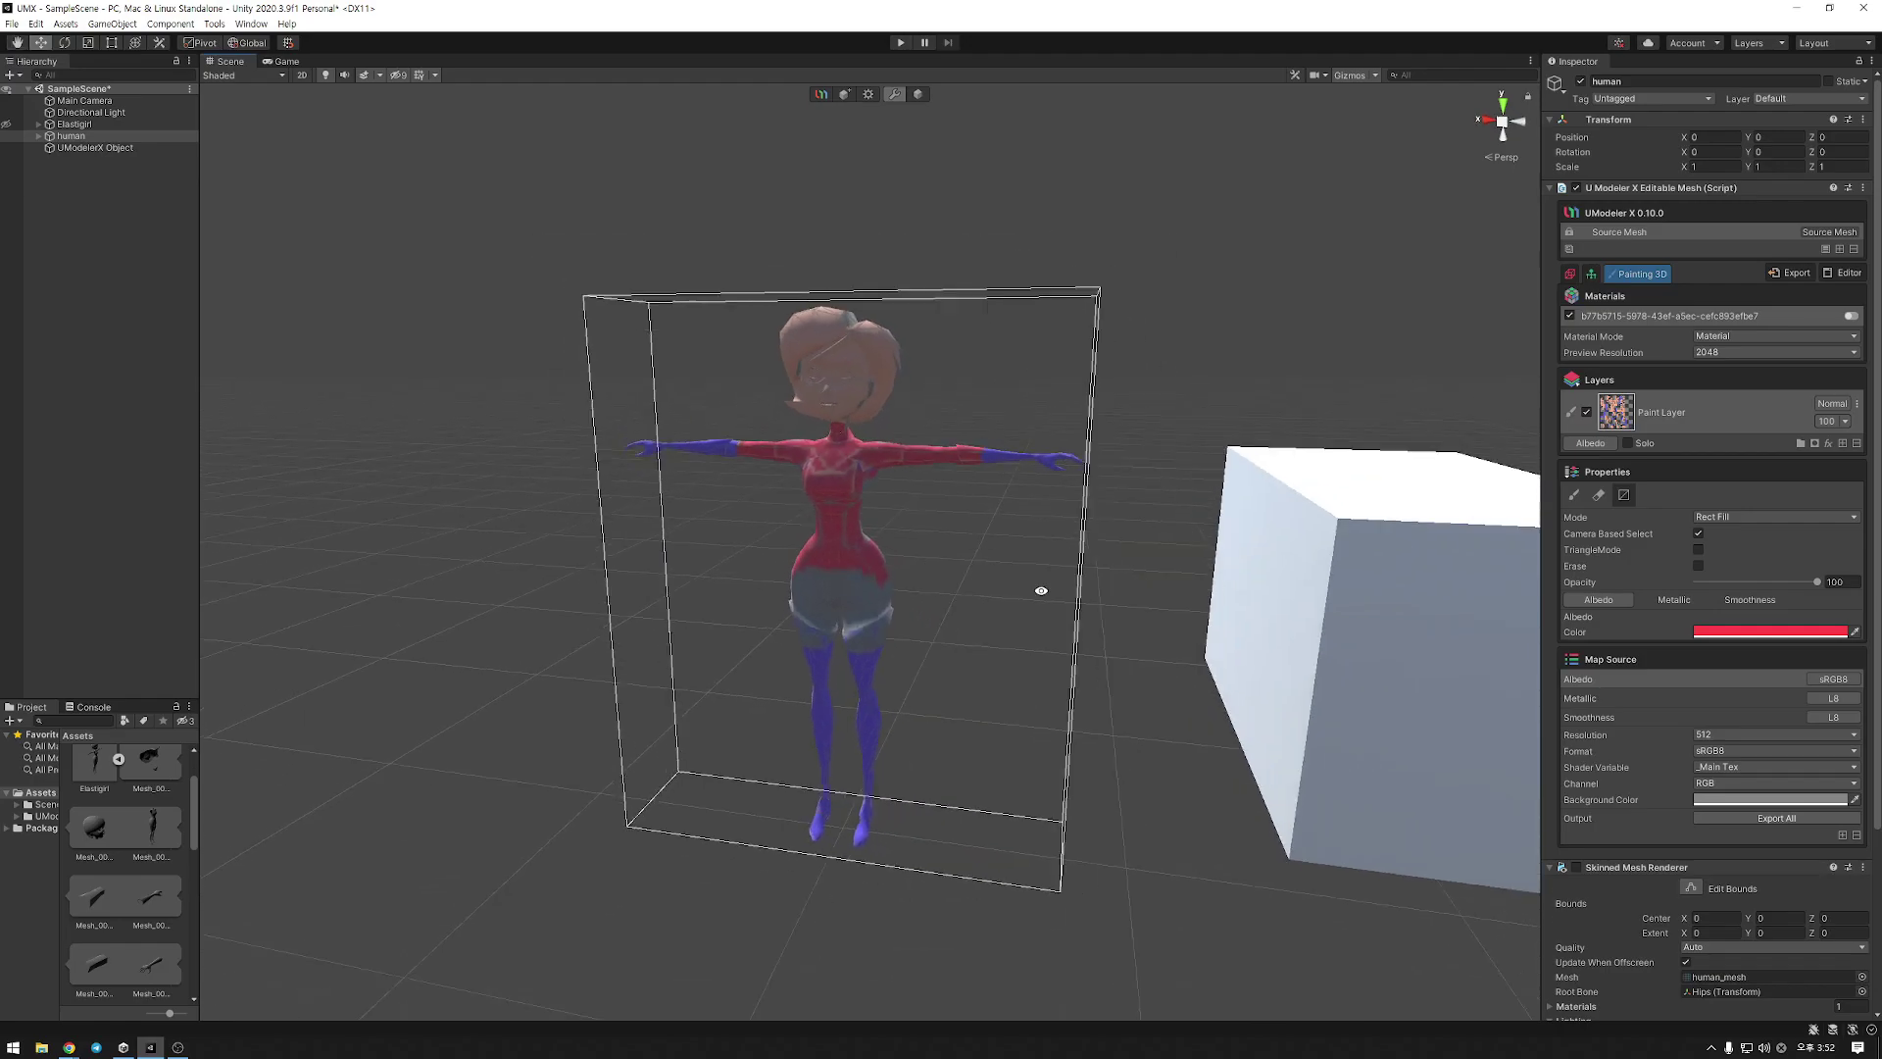
click(1842, 443)
click(1826, 444)
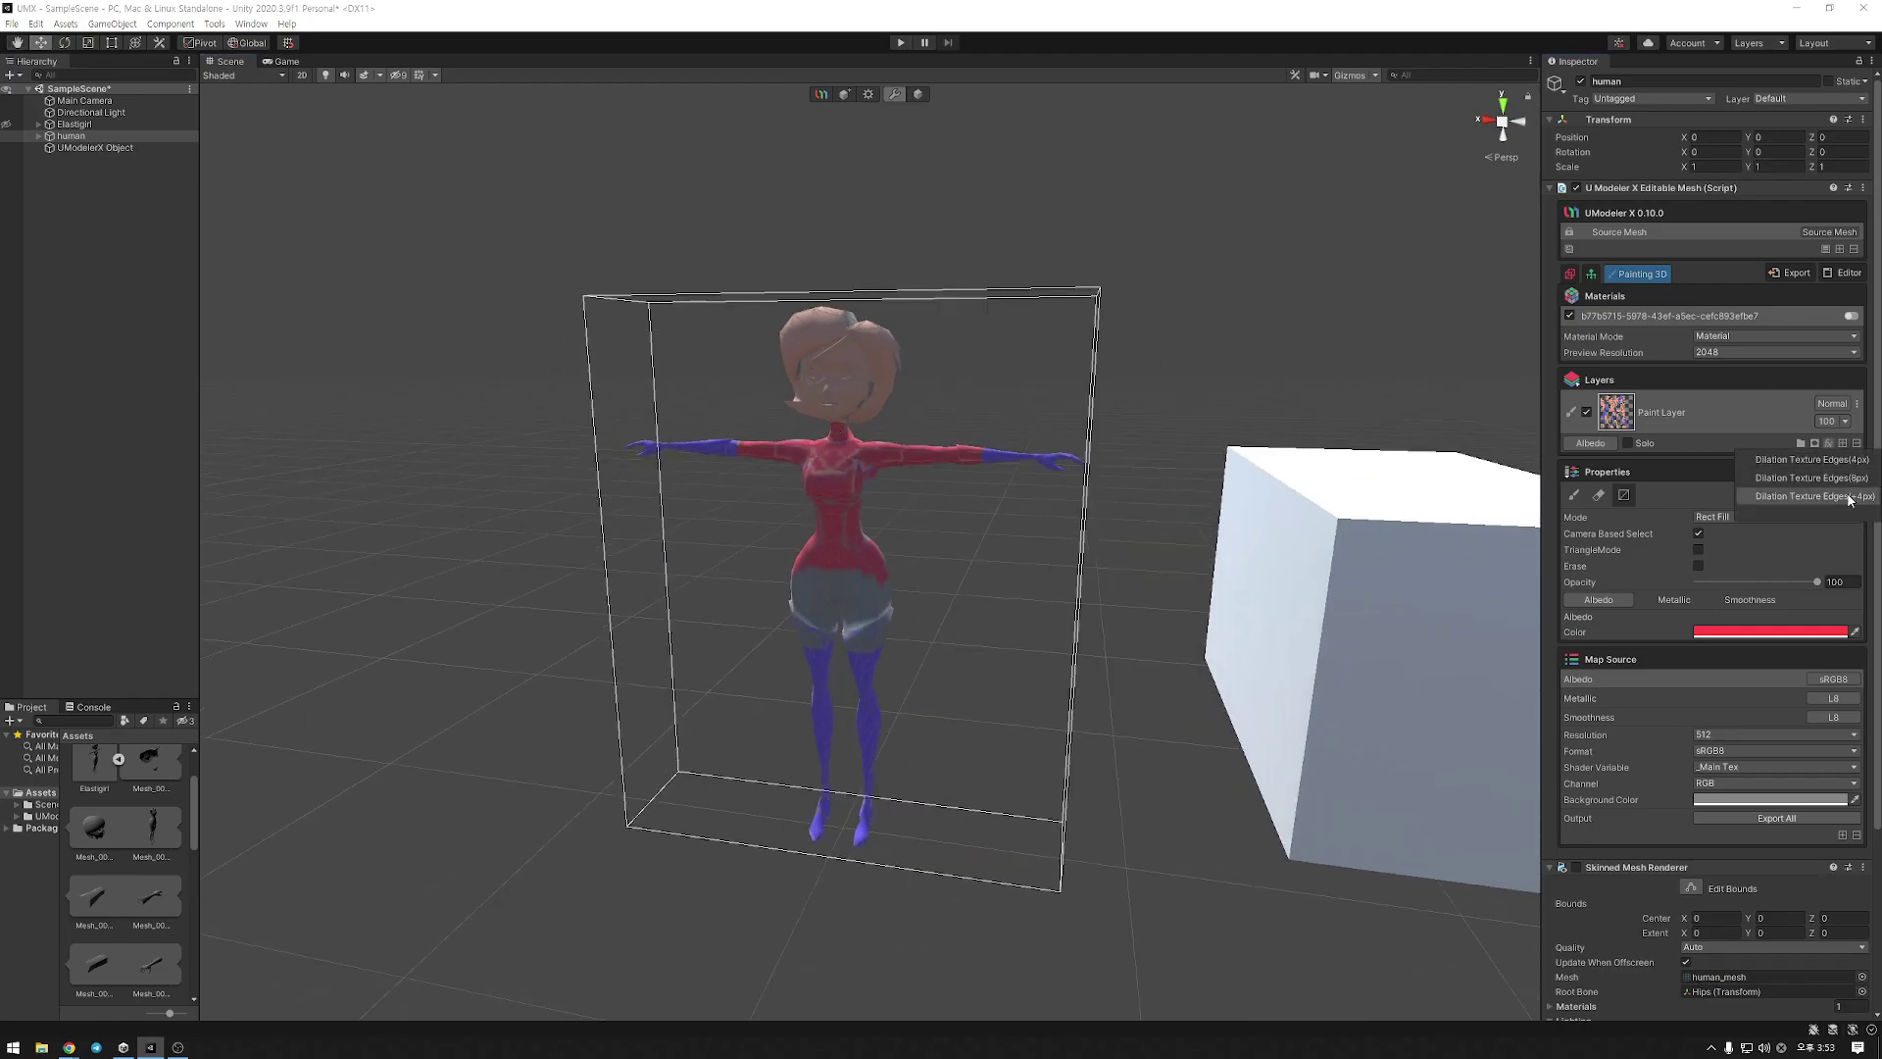
click(1066, 493)
middle_drag(1093, 480, 1146, 563)
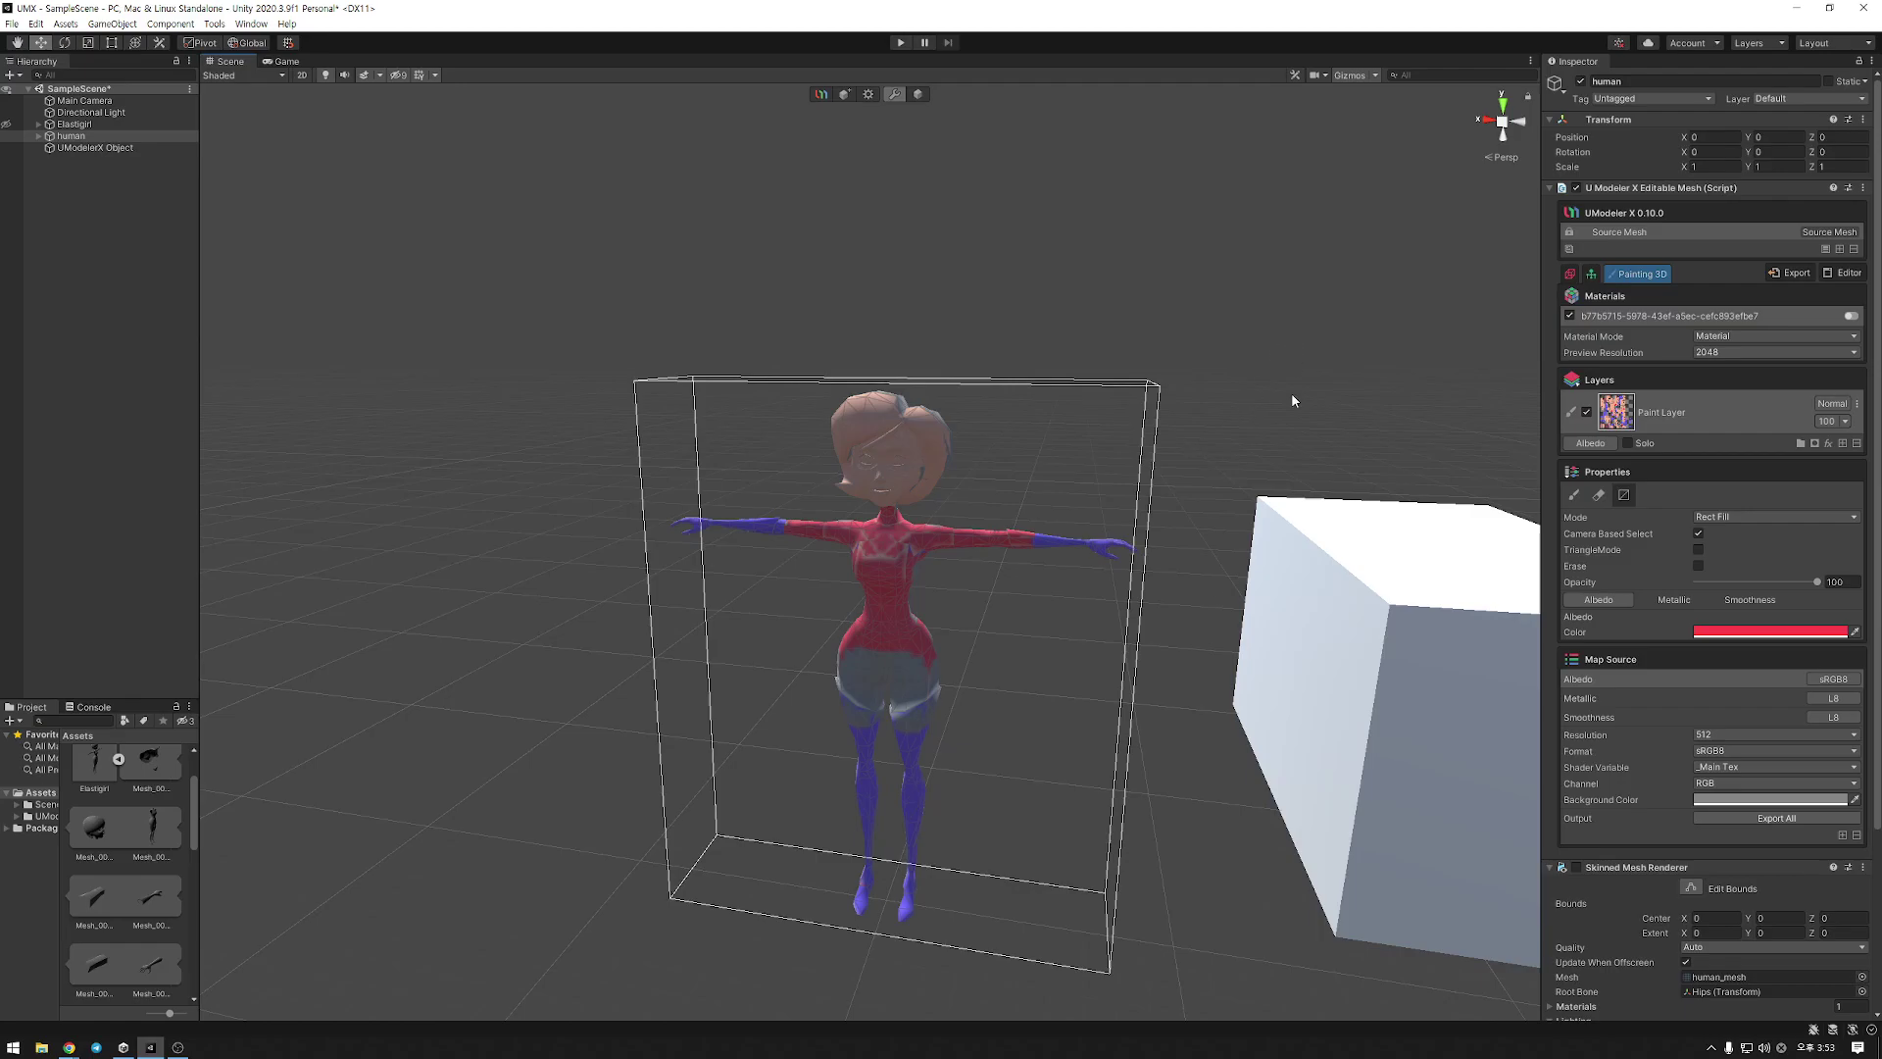
Toggle the painting material's switch off and on, and compare the model's look in Modeling mode with Painting 3D mode
click(1848, 317)
click(1850, 315)
click(1569, 275)
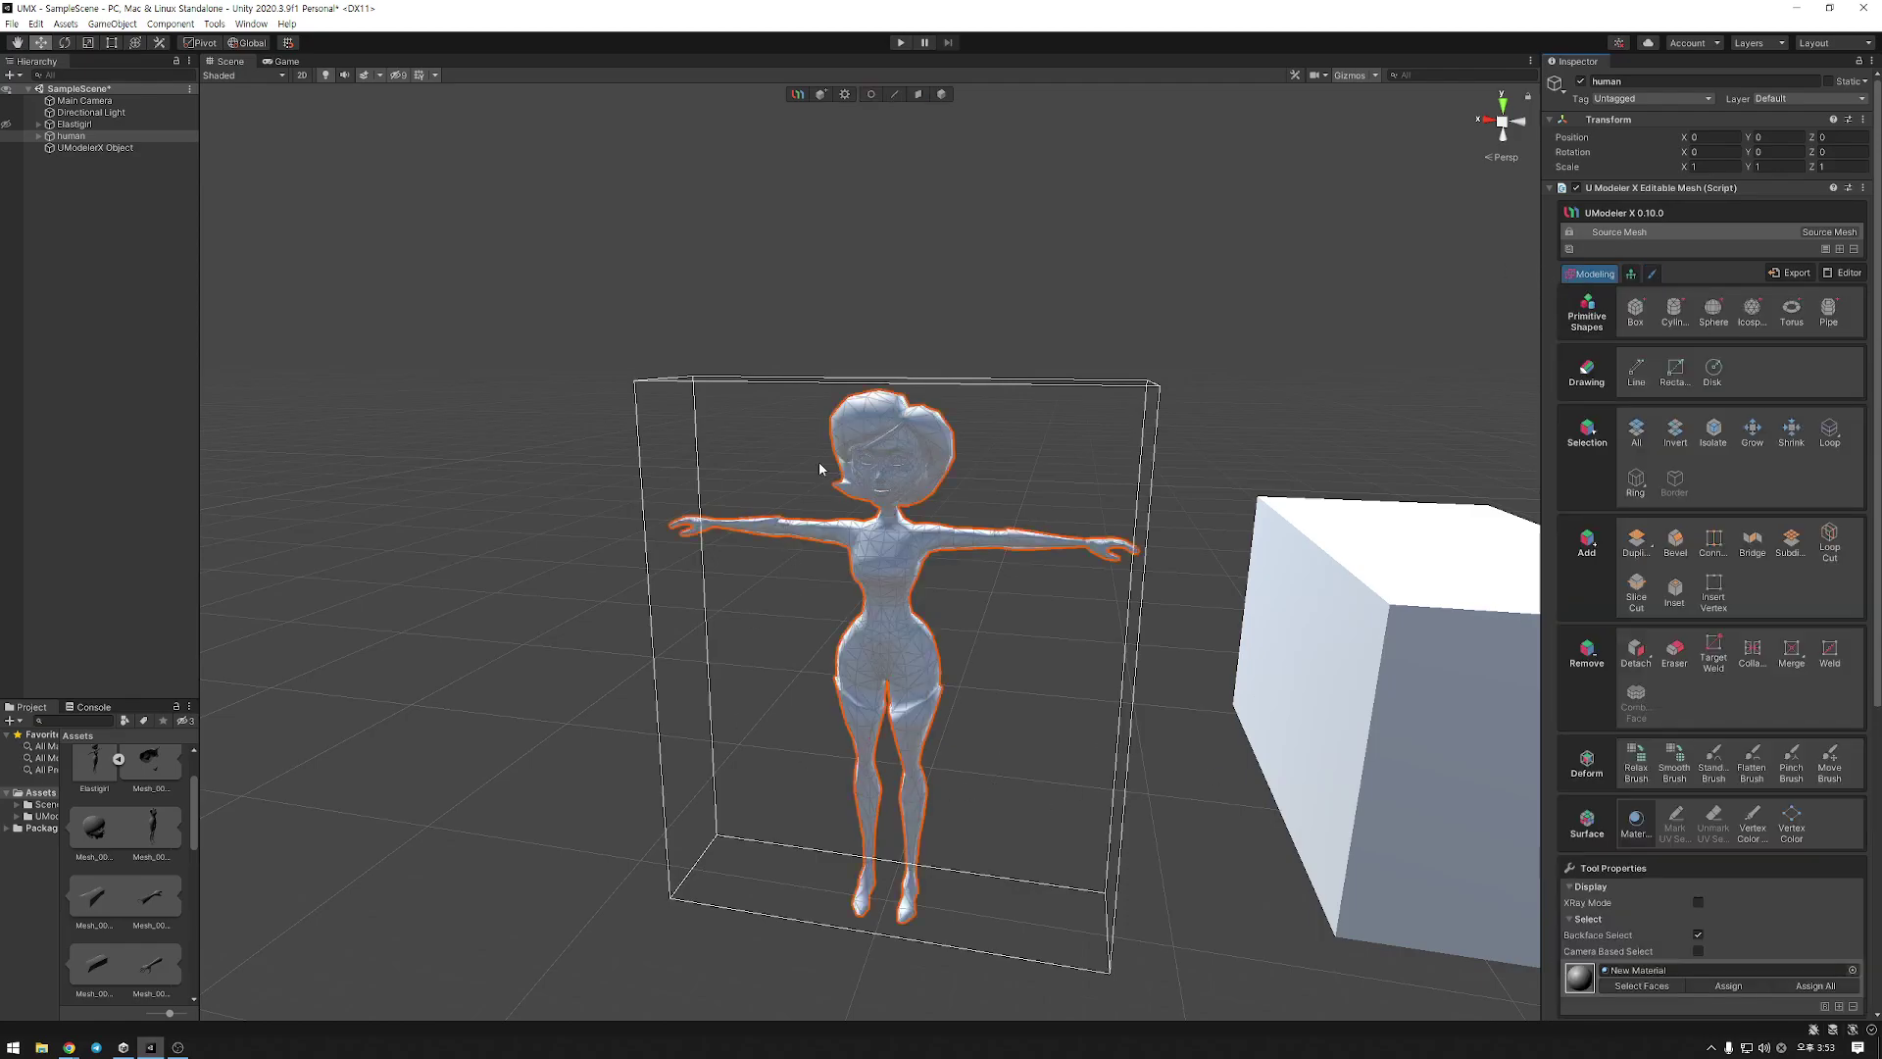
scroll(994, 694, up, 8)
scroll(998, 689, down, 9)
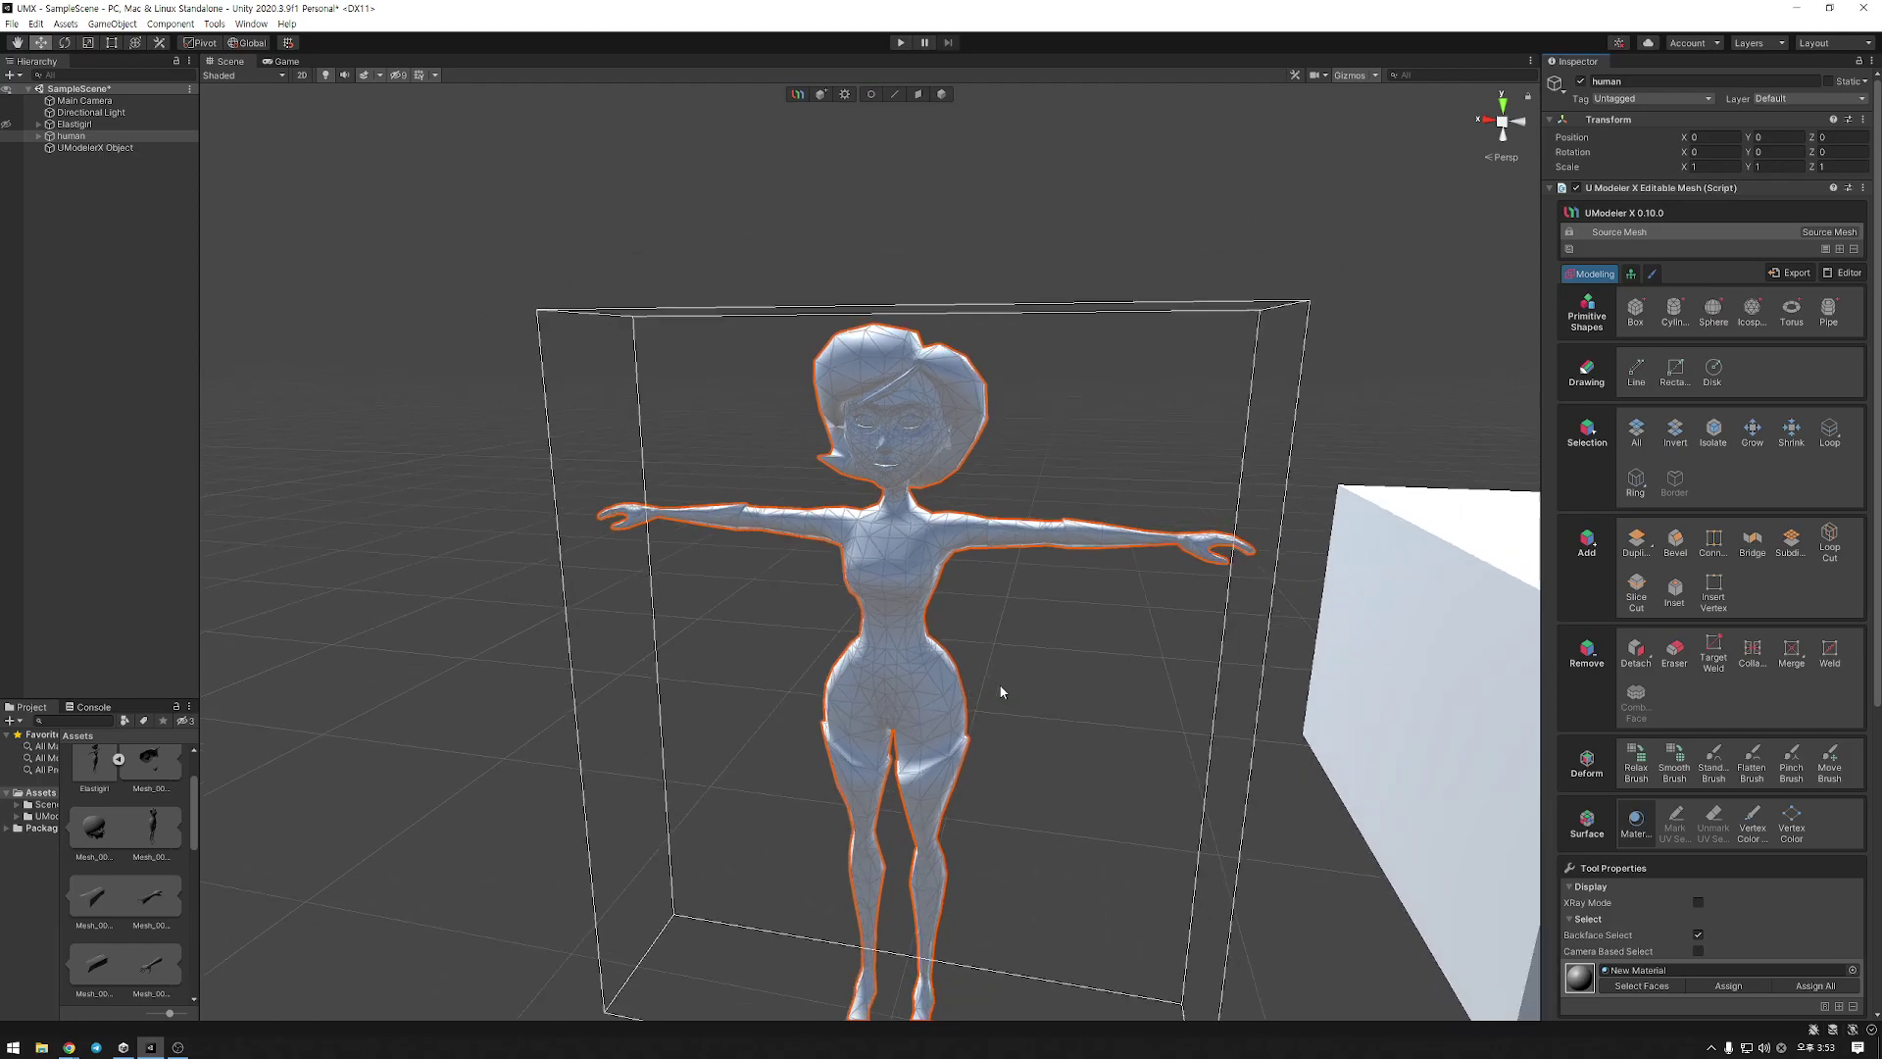
click(1652, 275)
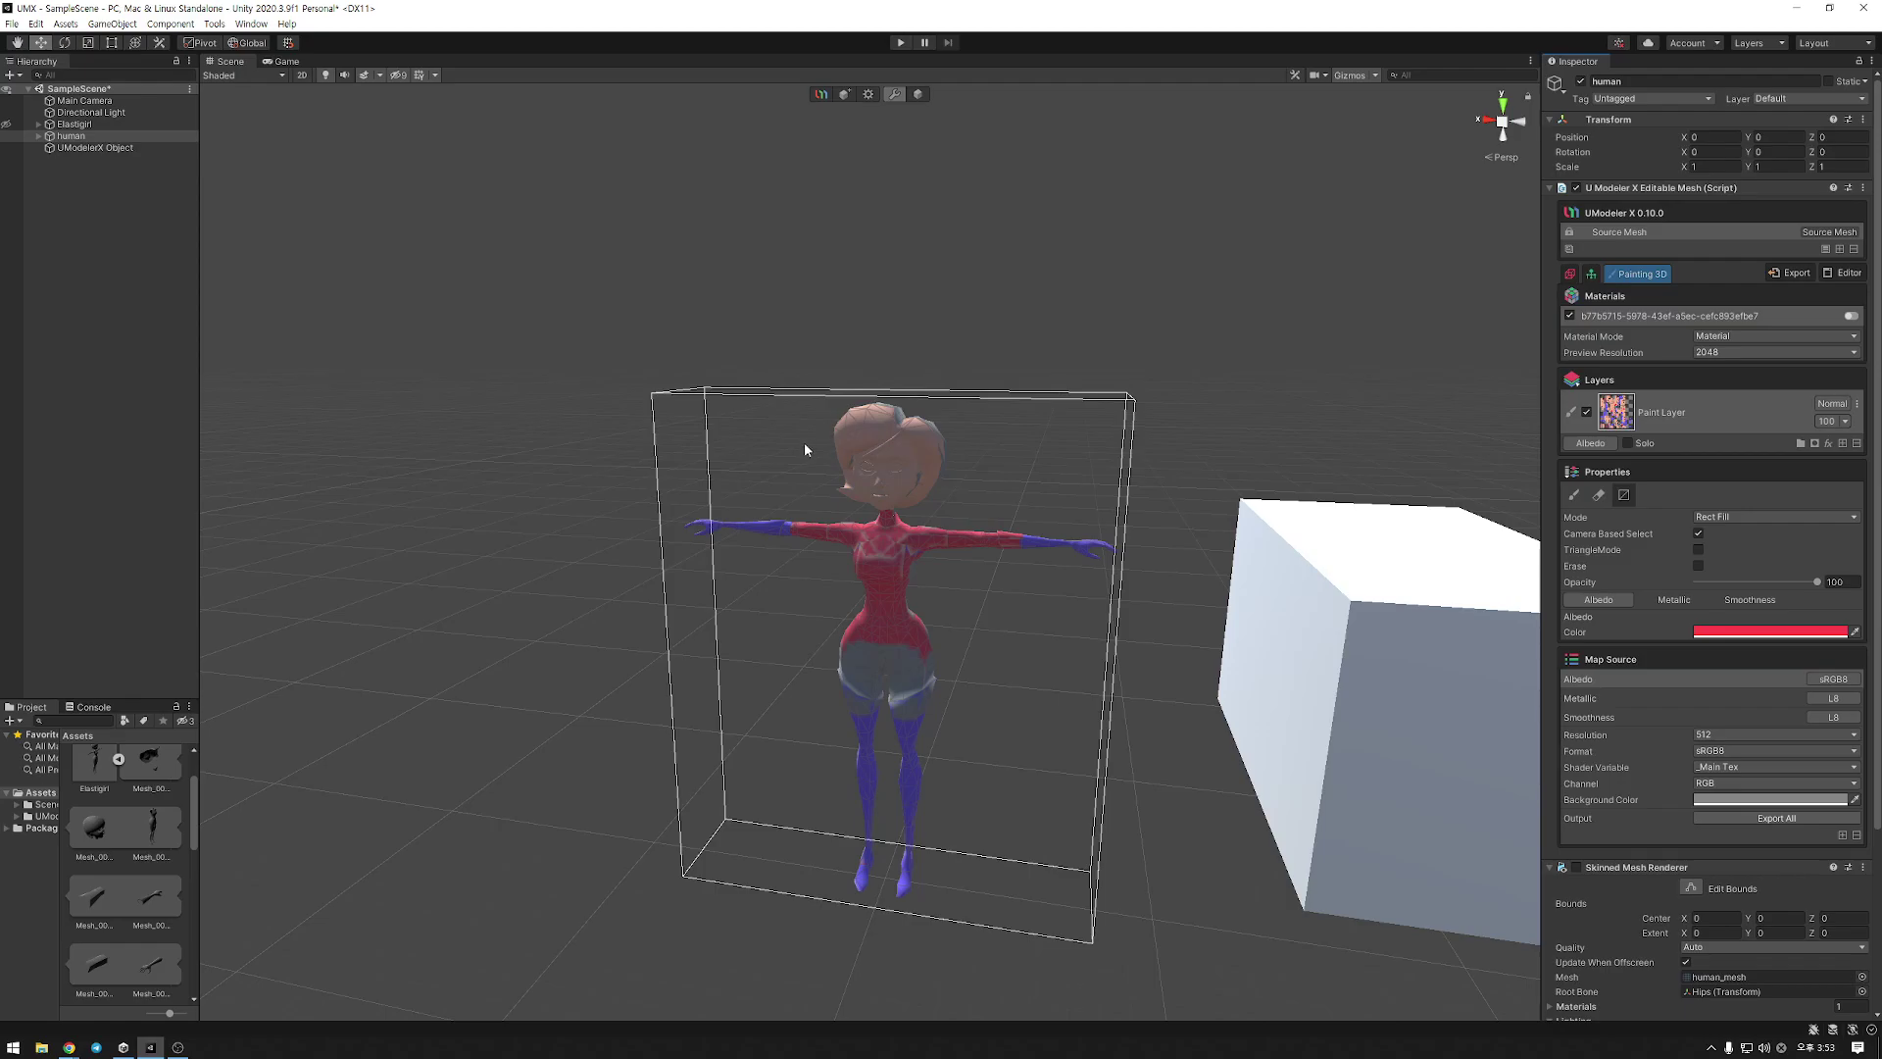
Export all painted maps to the project's Assets folder as the PNG file human-Albedo
click(118, 759)
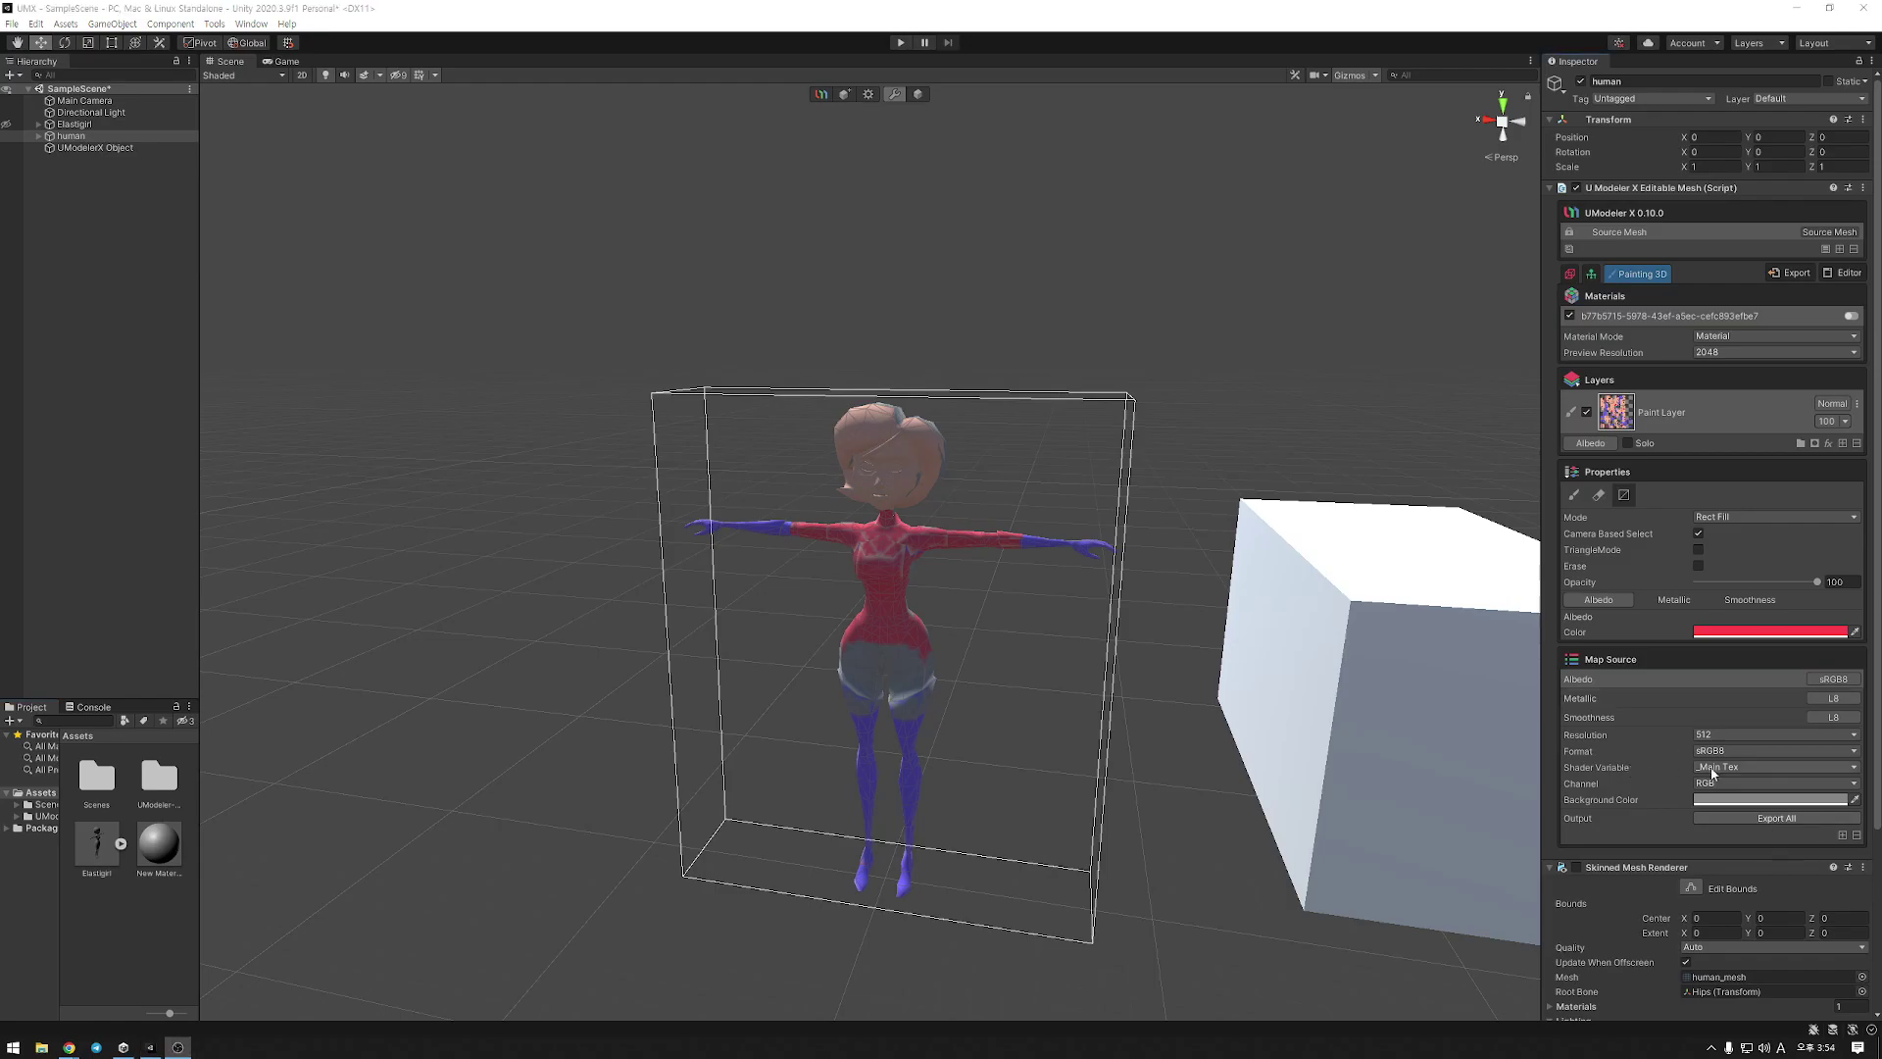
click(1747, 820)
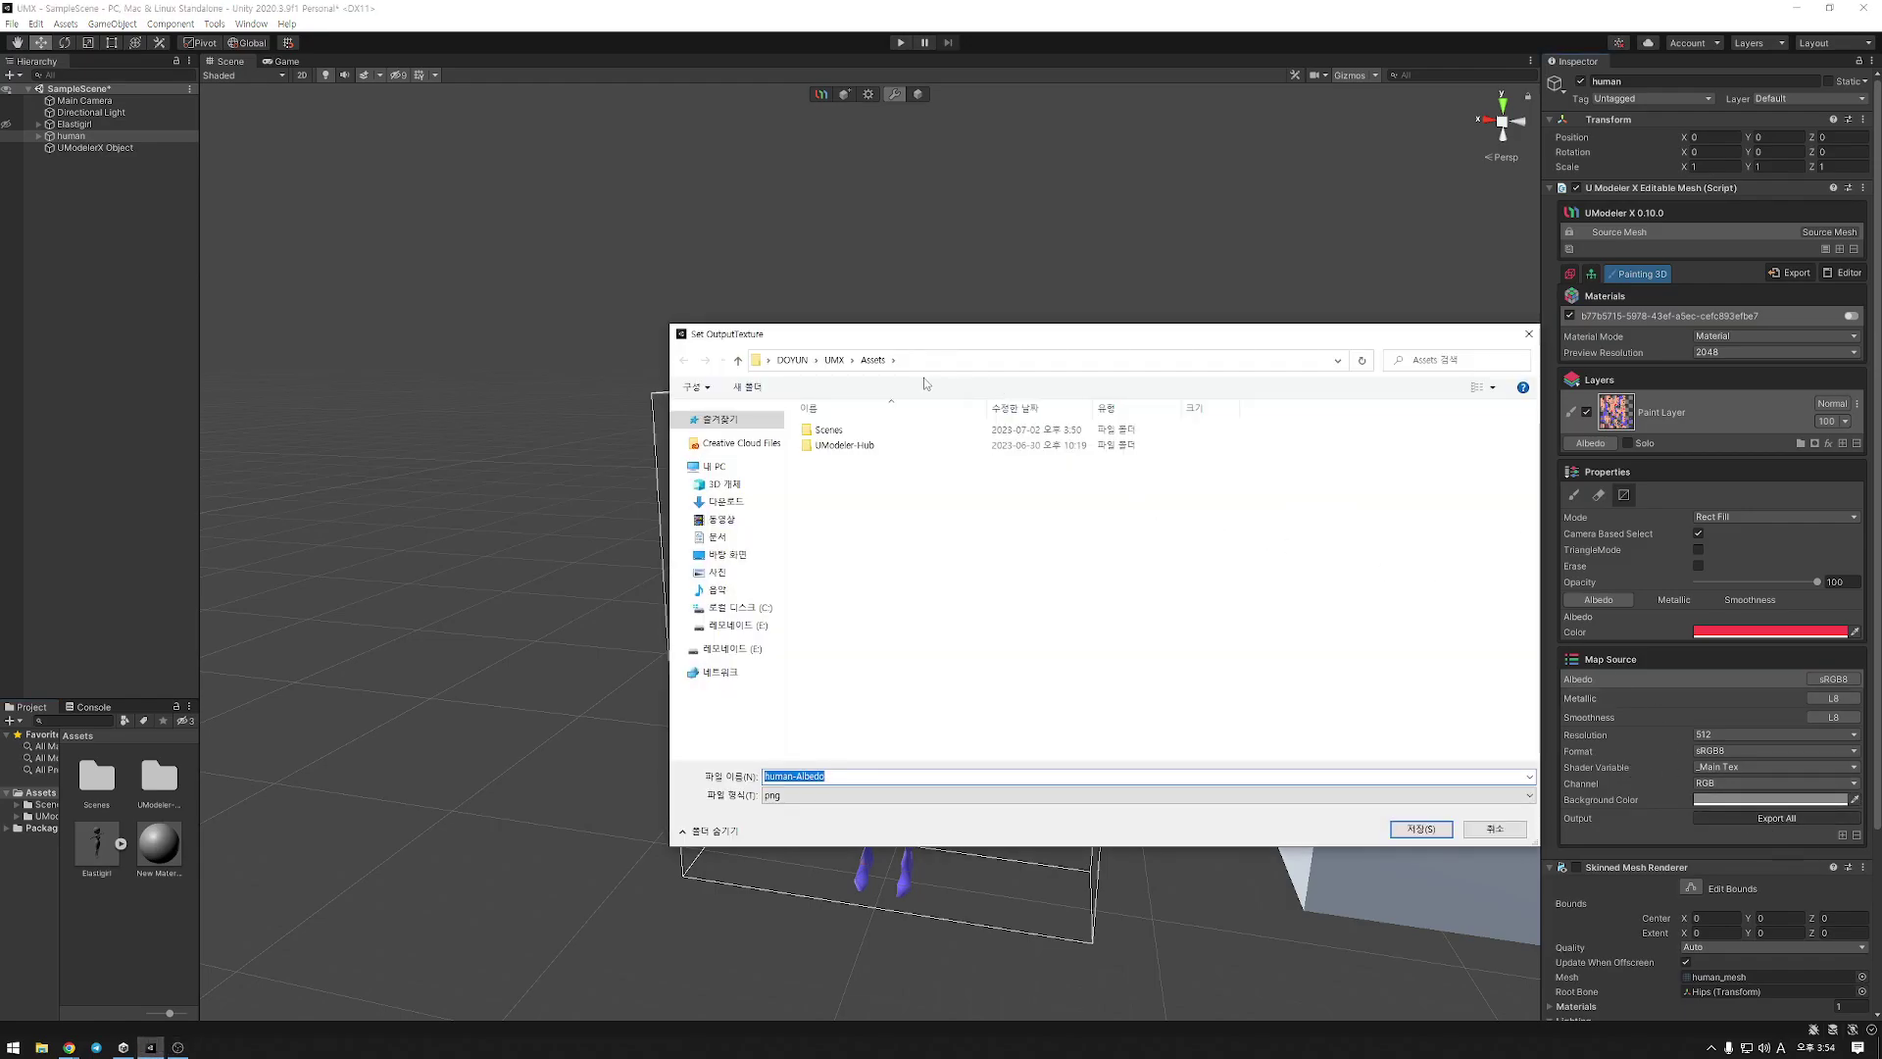
click(1421, 830)
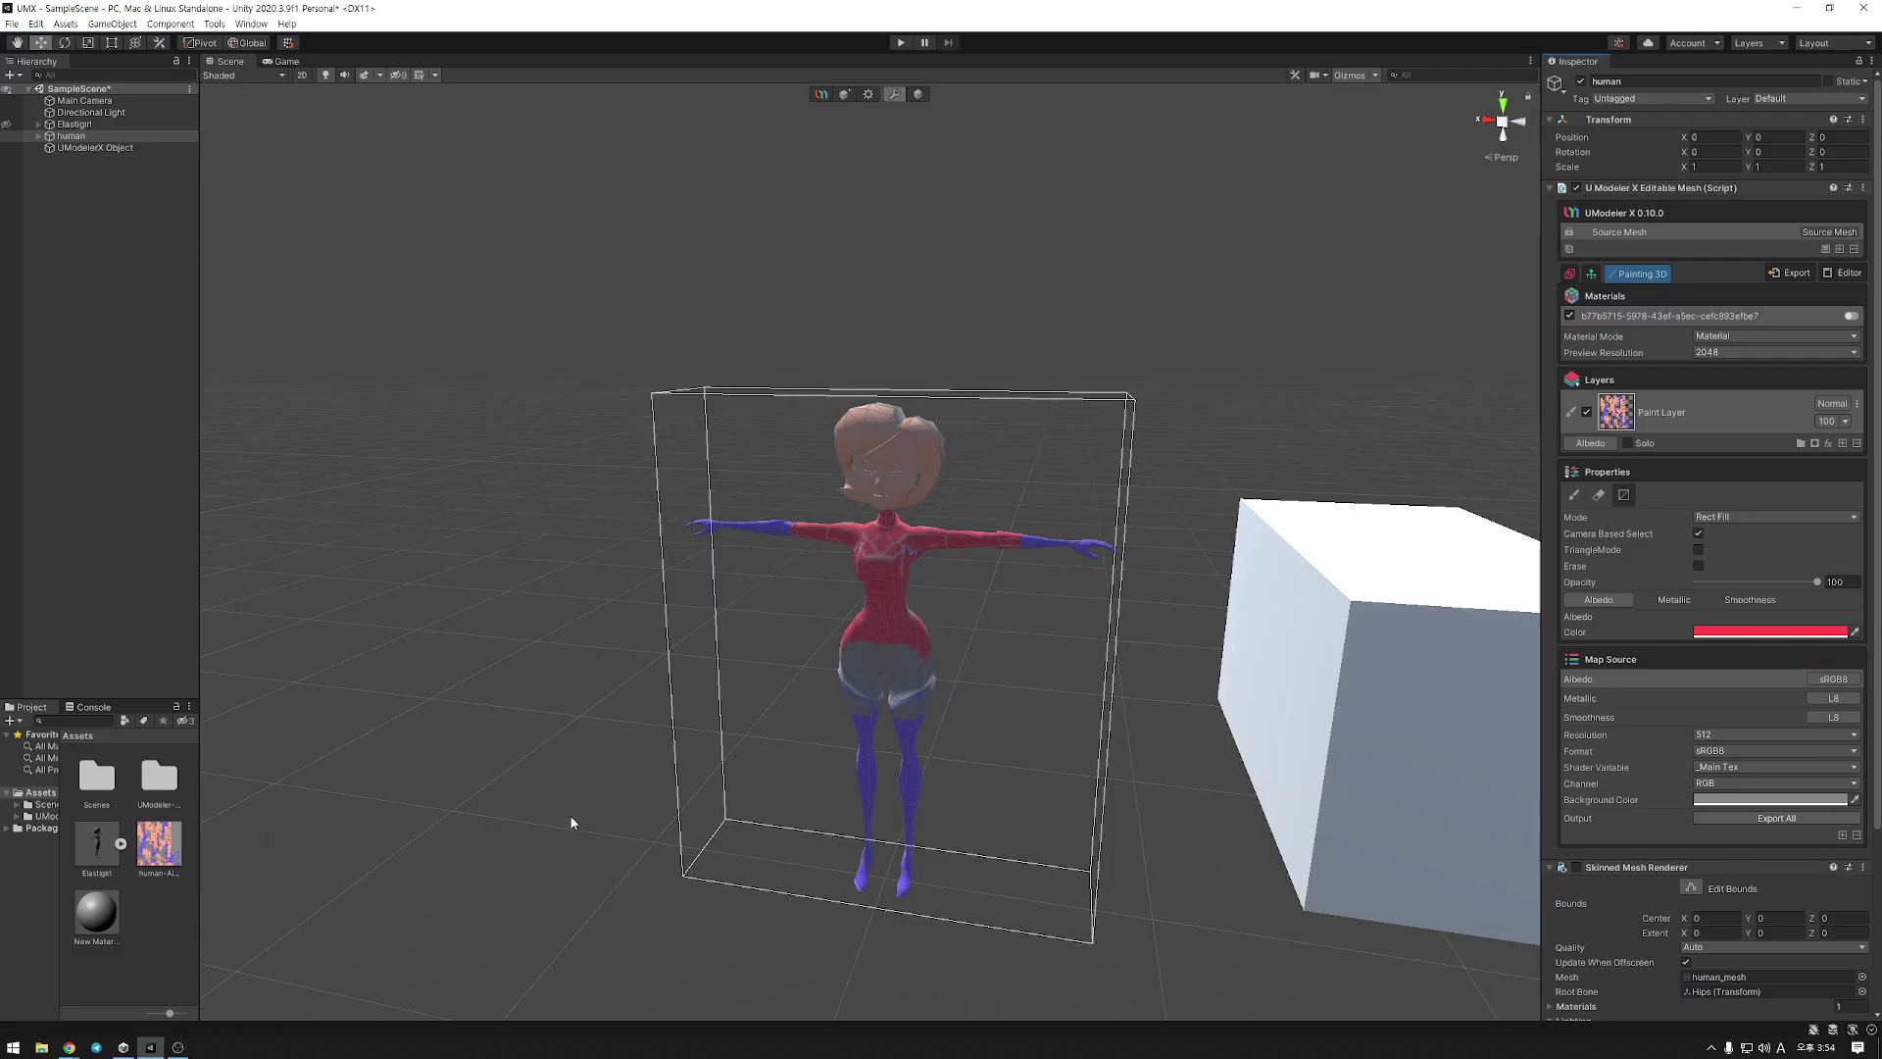
Return the human model to Modeling mode and assign the human-Albedo texture to New Material's Albedo map
click(1570, 274)
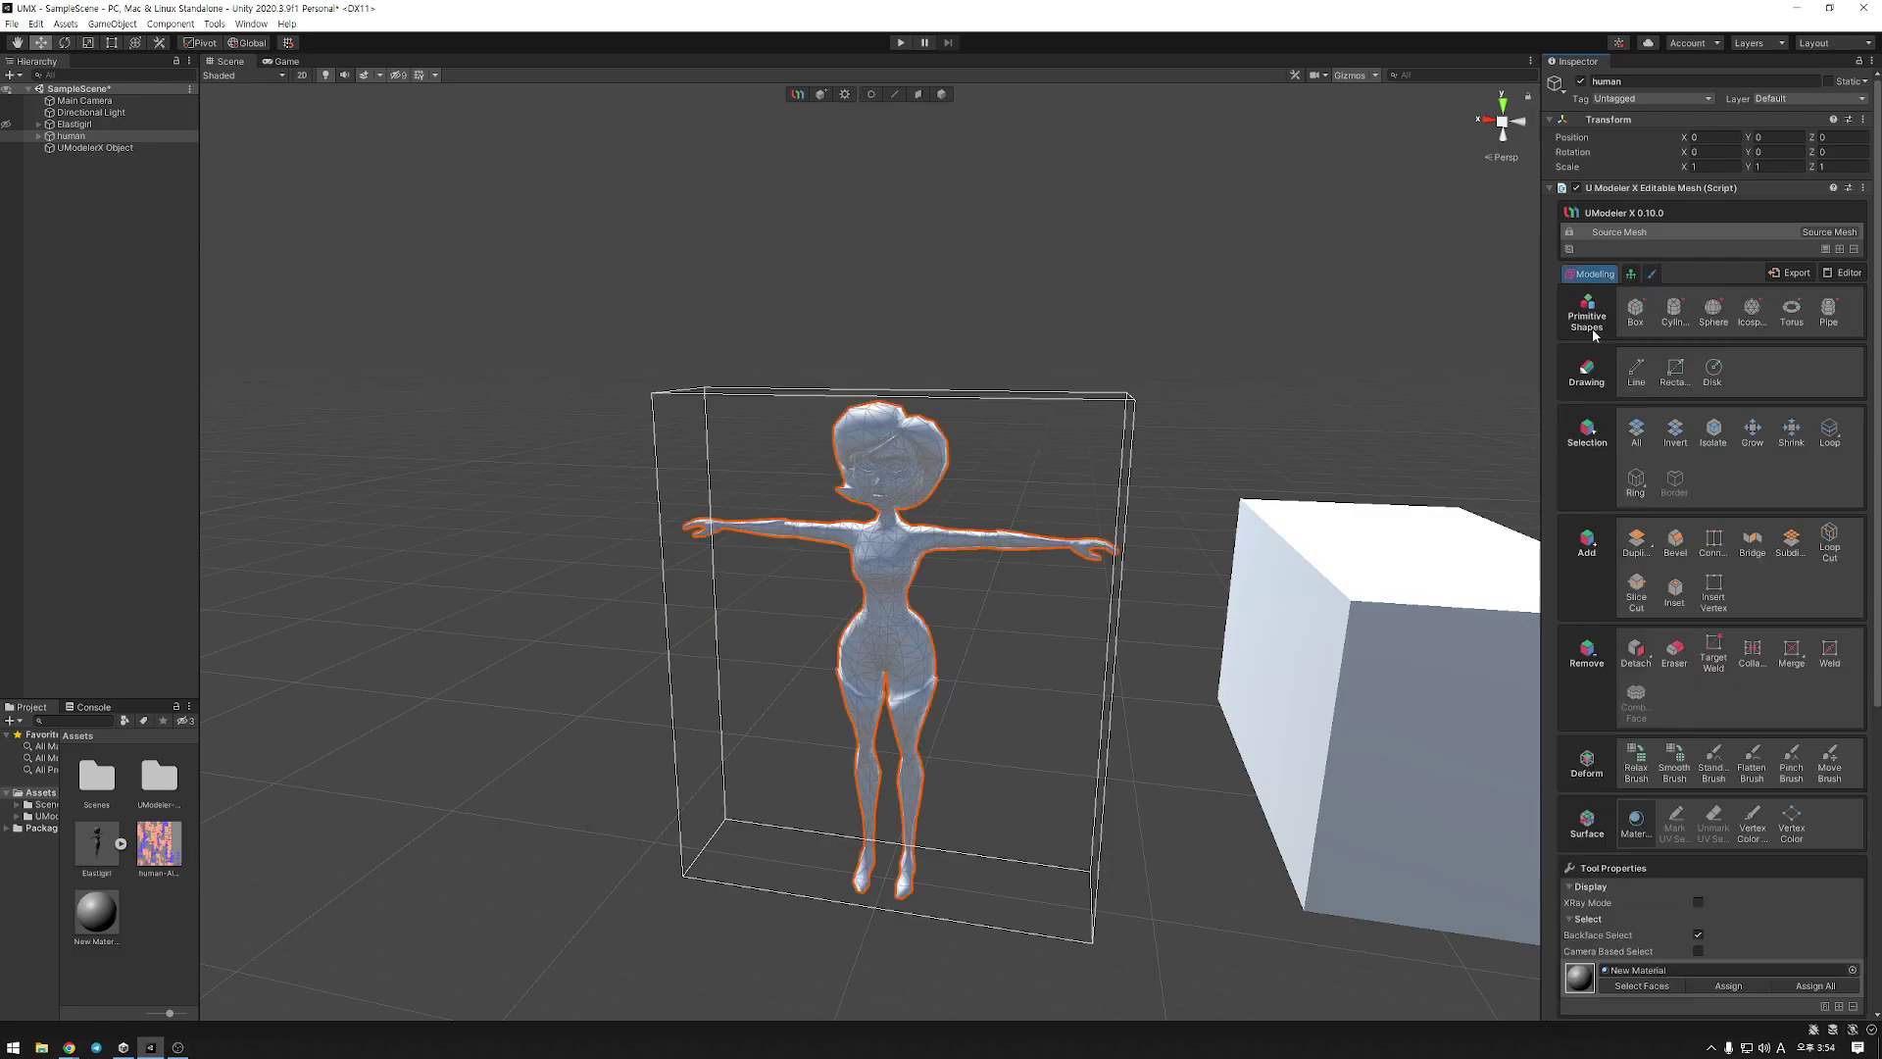
click(111, 903)
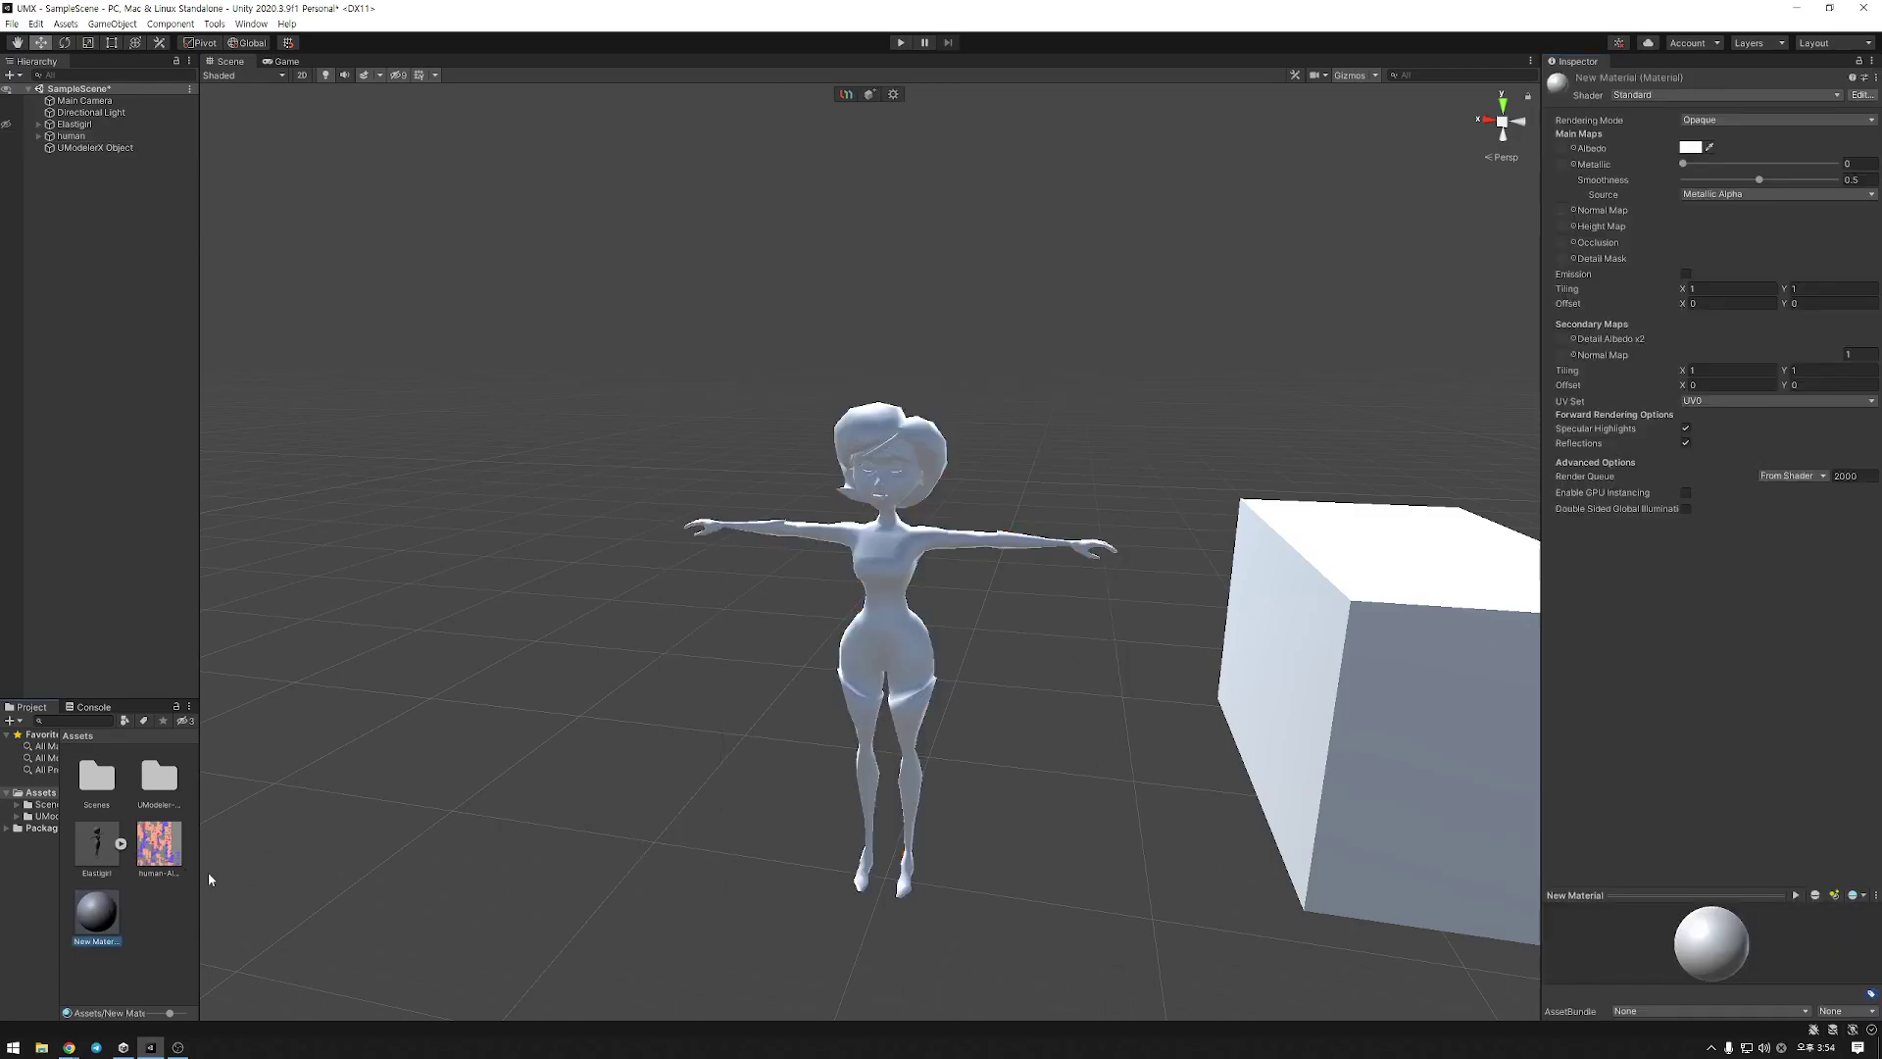
drag(182, 828, 1564, 154)
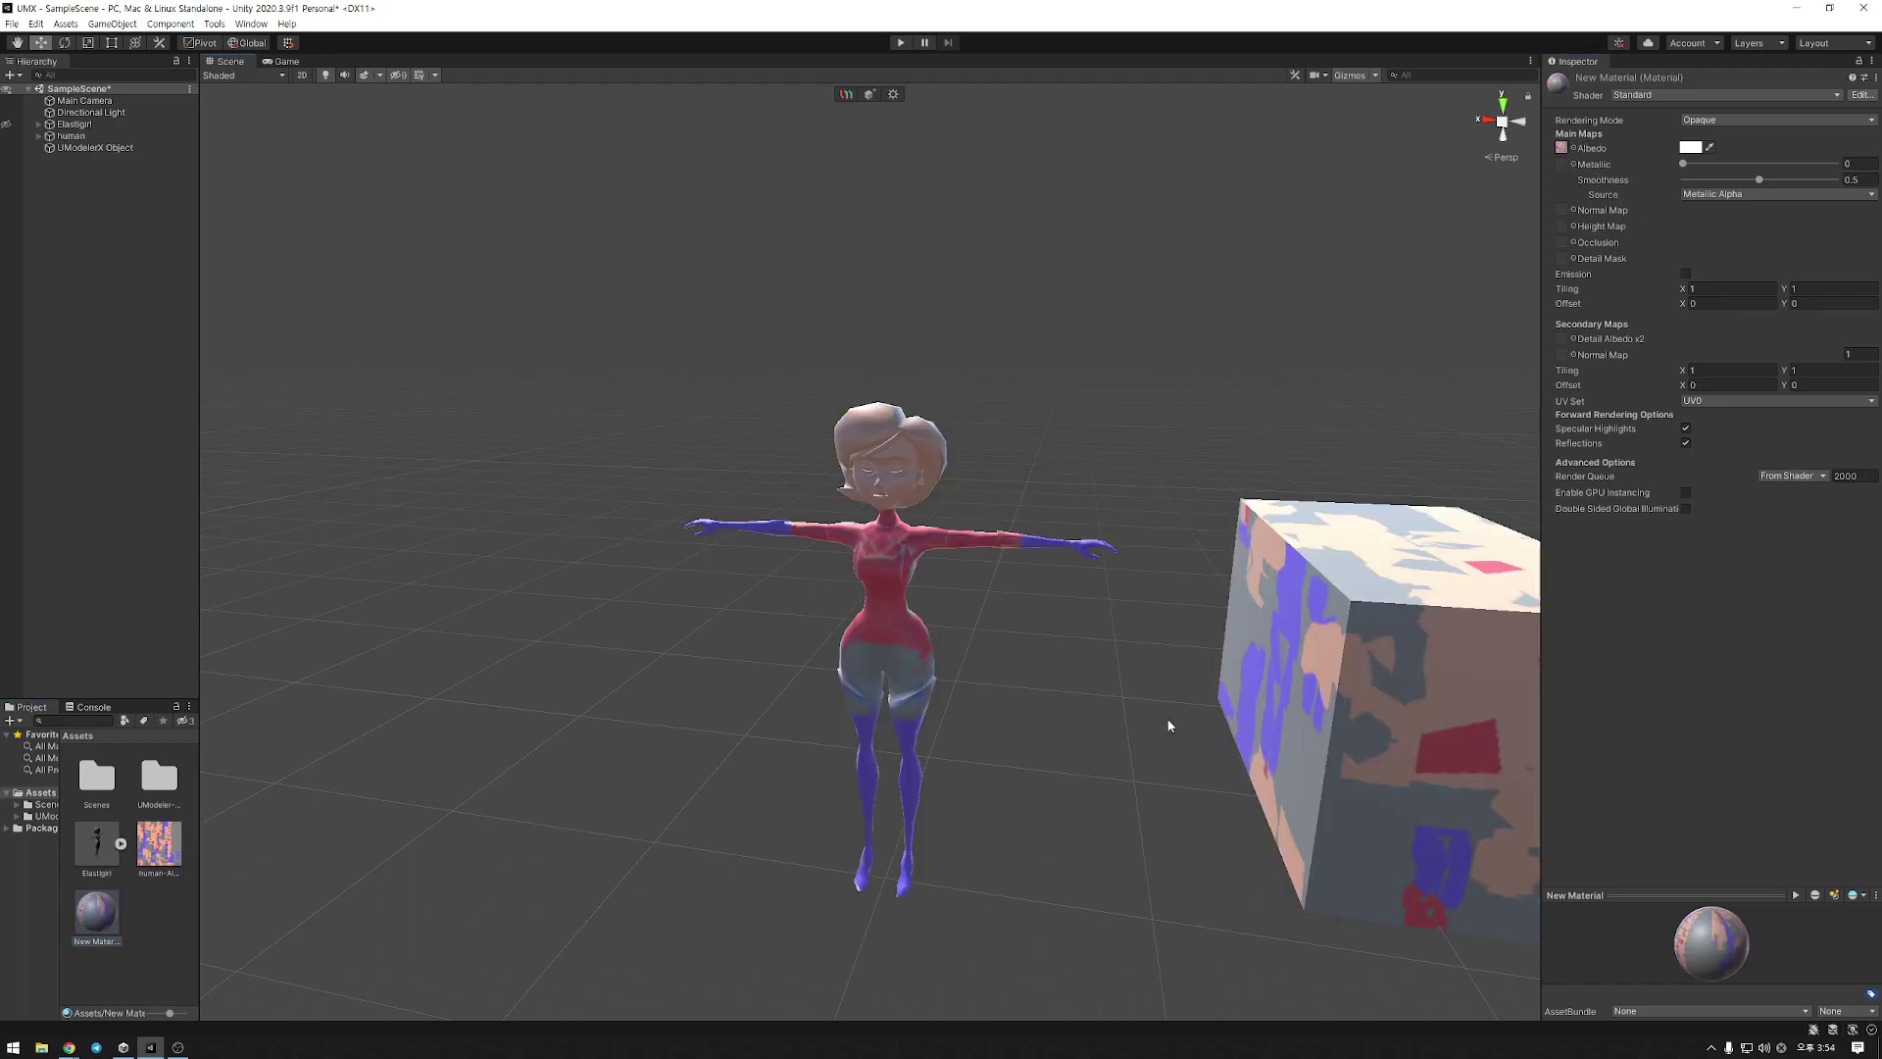
click(978, 858)
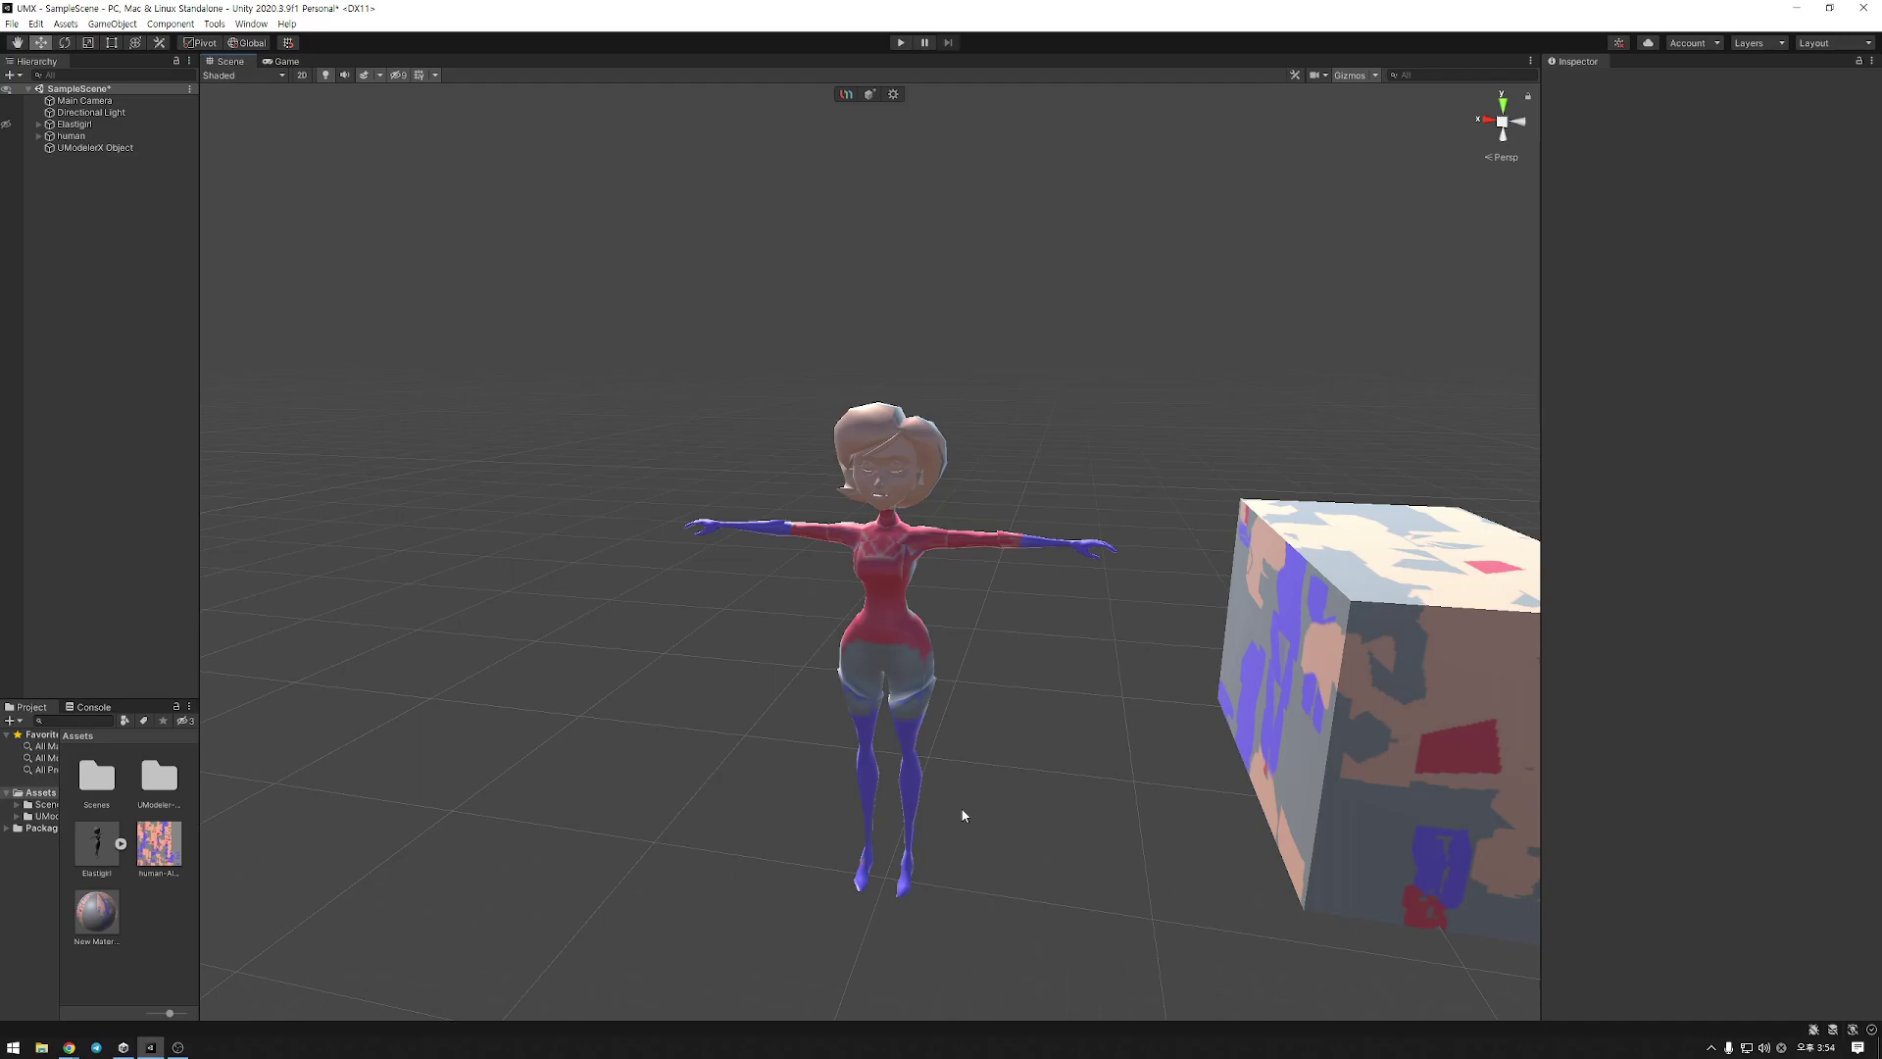
Select the cube (UModelerX Object) and switch it from Painting 3D to Modeling mode
click(1459, 707)
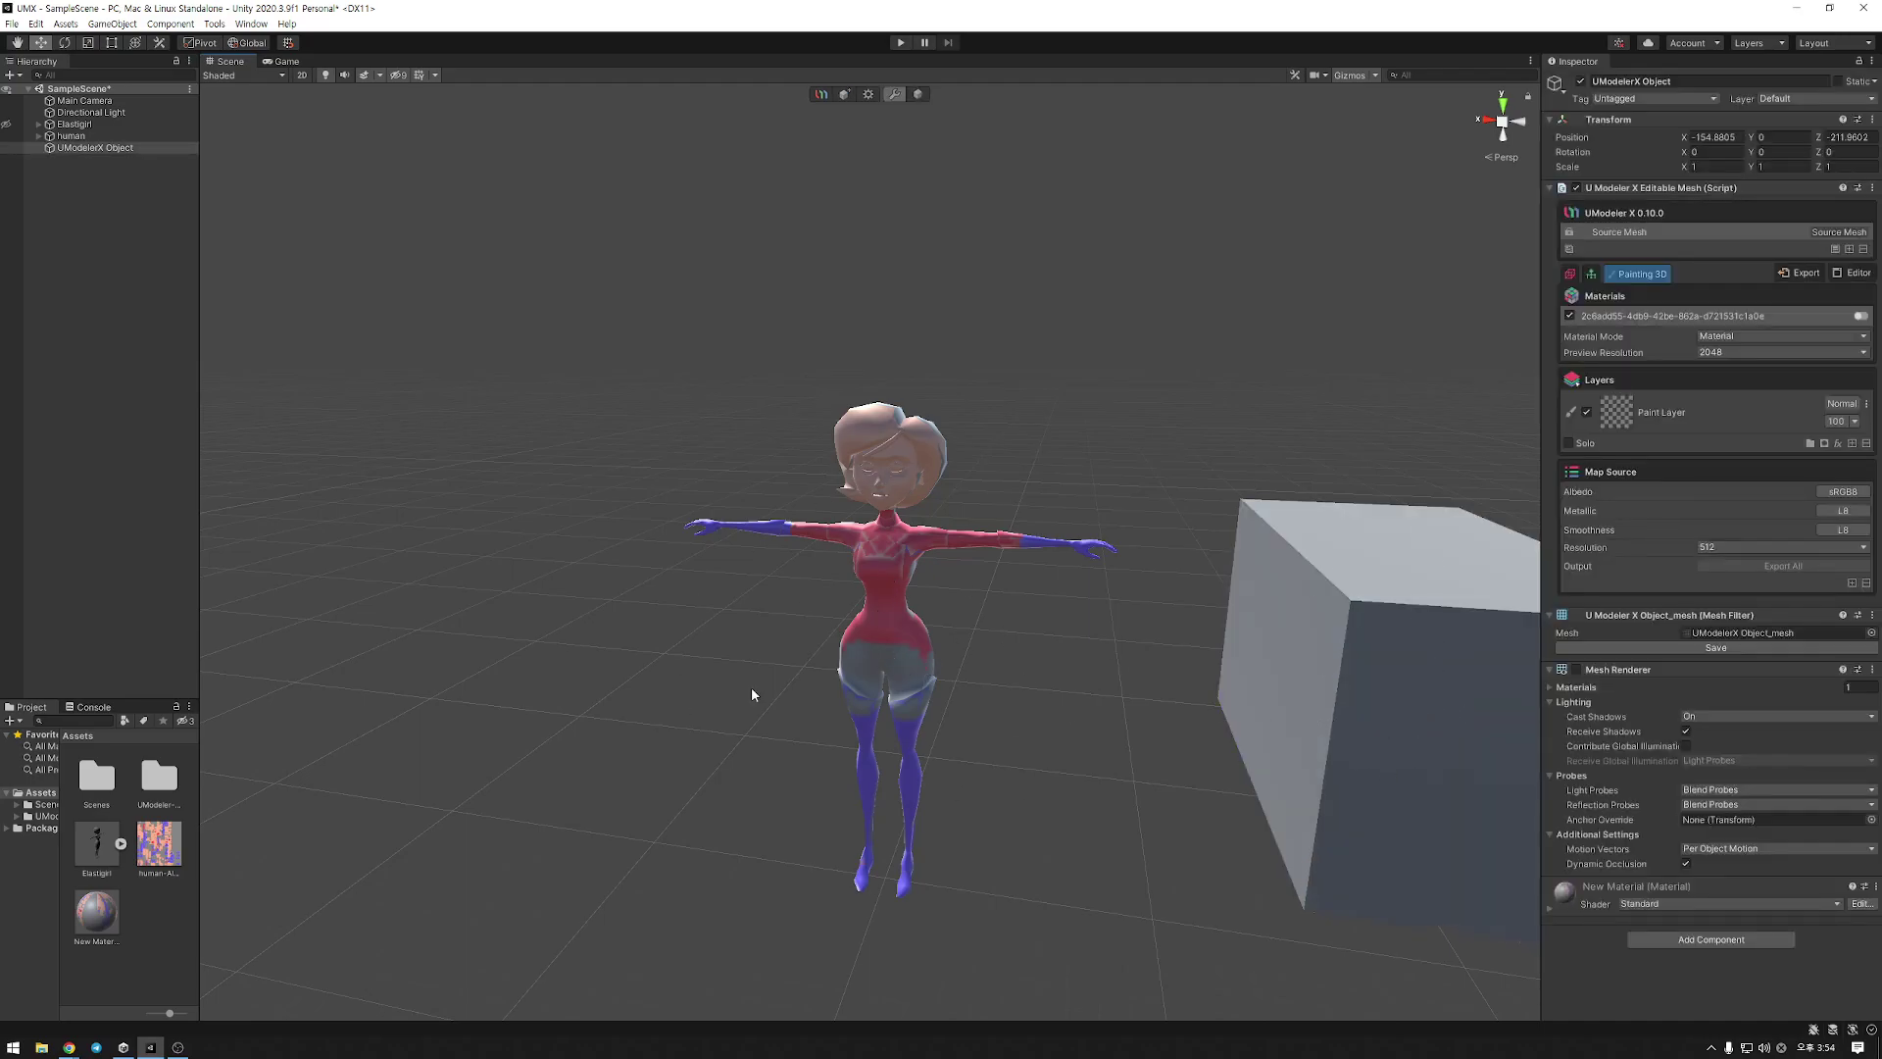
mouse_move(100, 912)
mouse_down()
mouse_move(1400, 655)
mouse_move(236, 908)
mouse_move(107, 896)
mouse_up()
click(1569, 274)
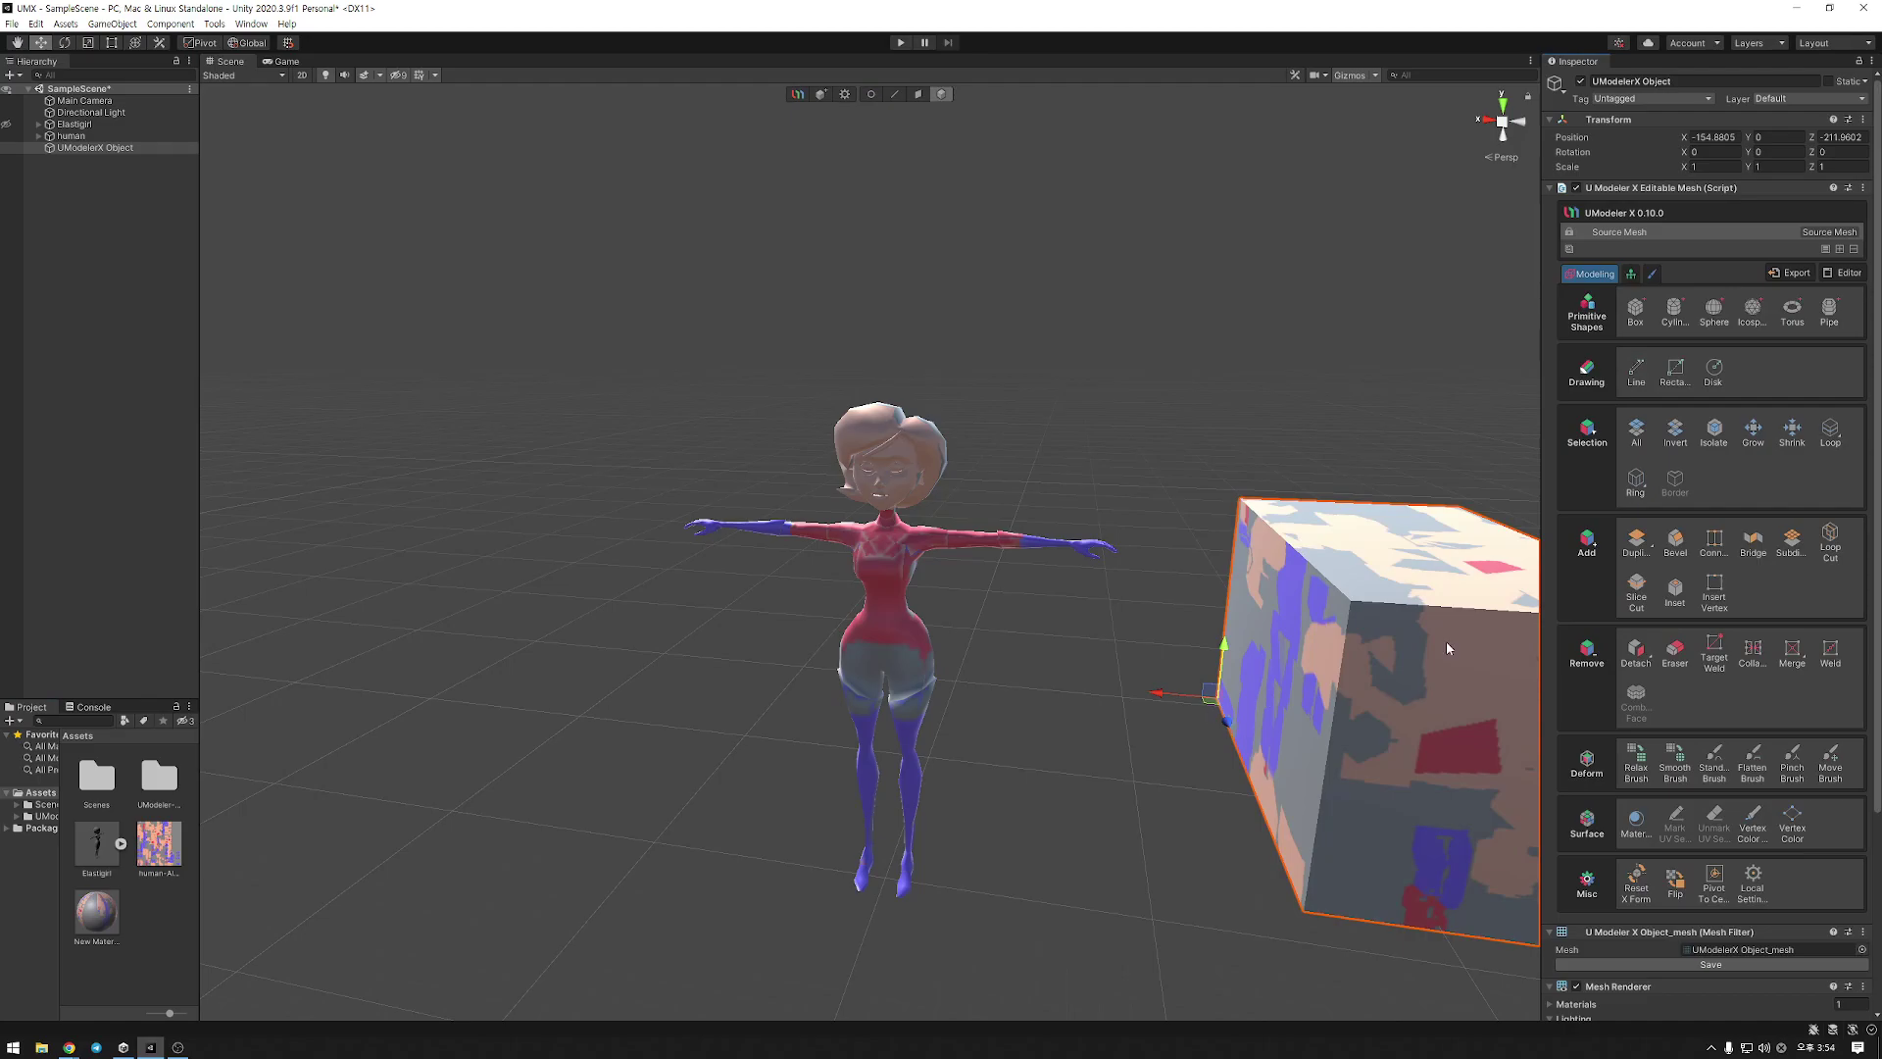
Switch the human model to Painting 3D mode and add two new paint layers above the existing Paint Layer
click(904, 552)
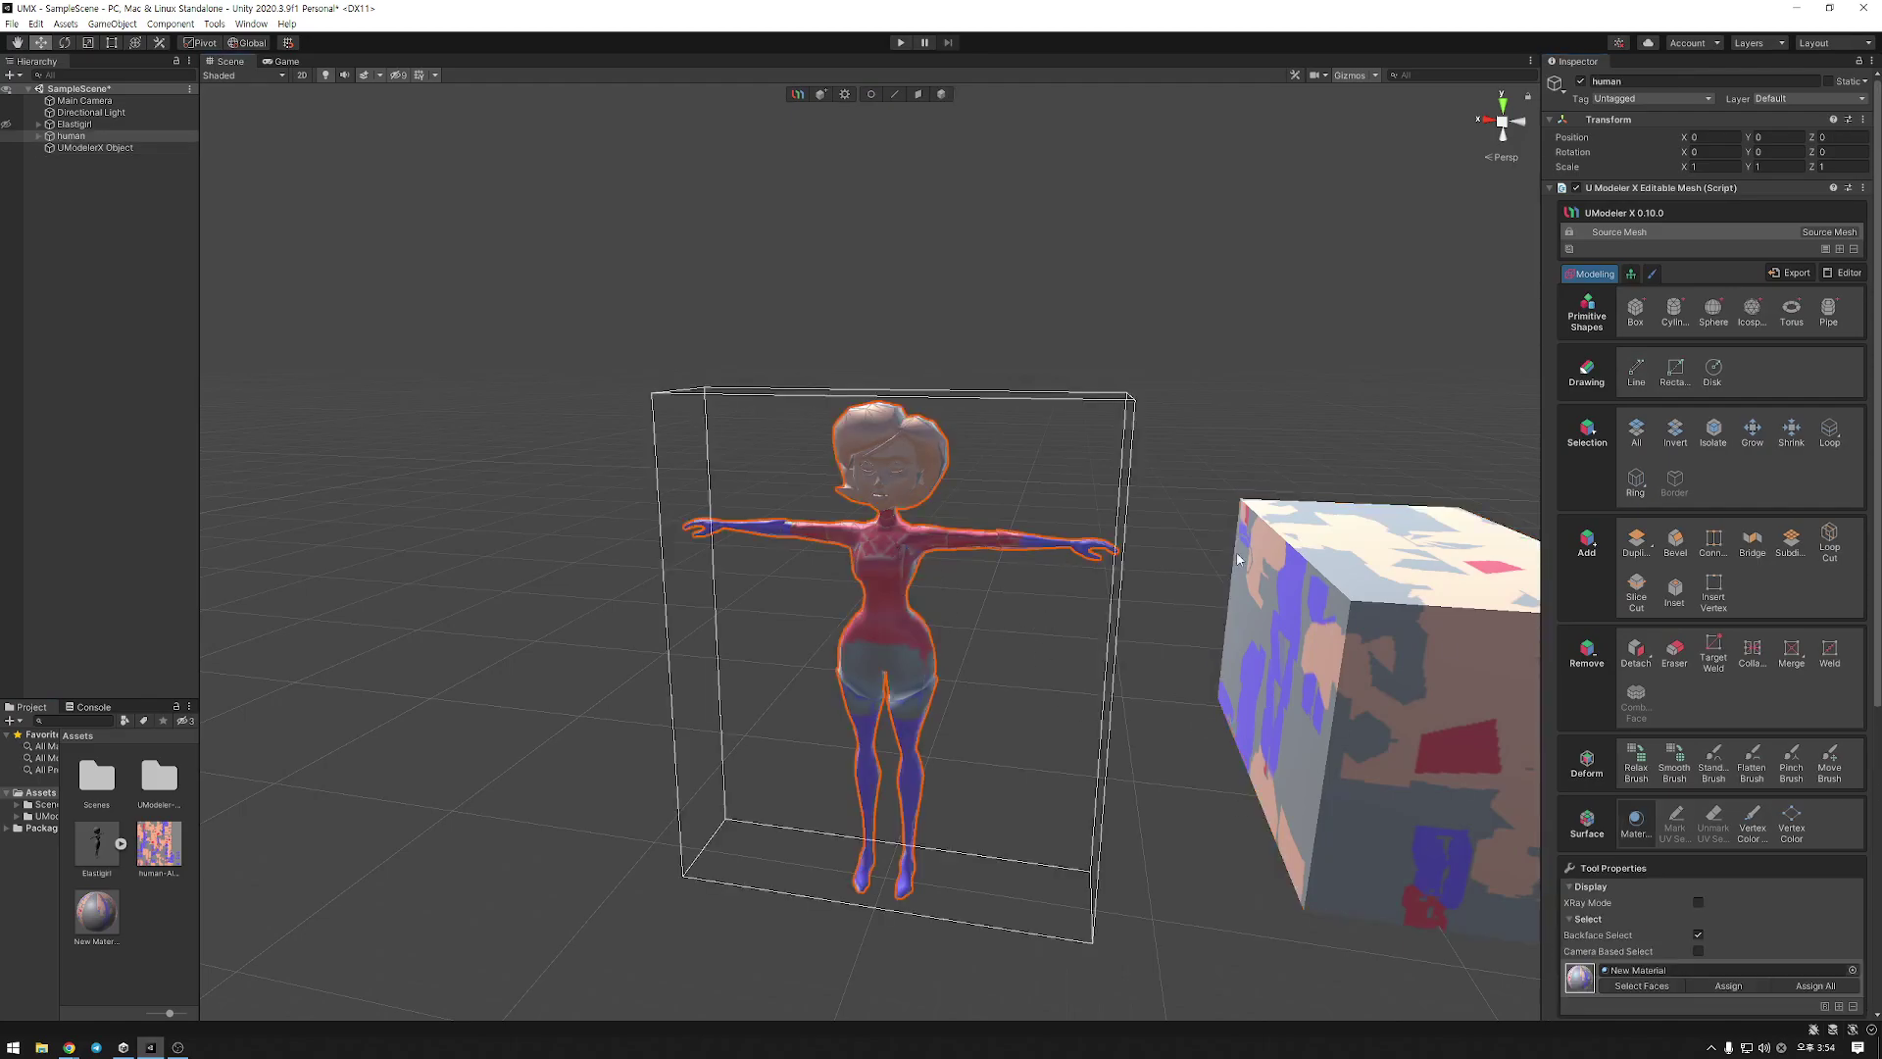
click(1651, 274)
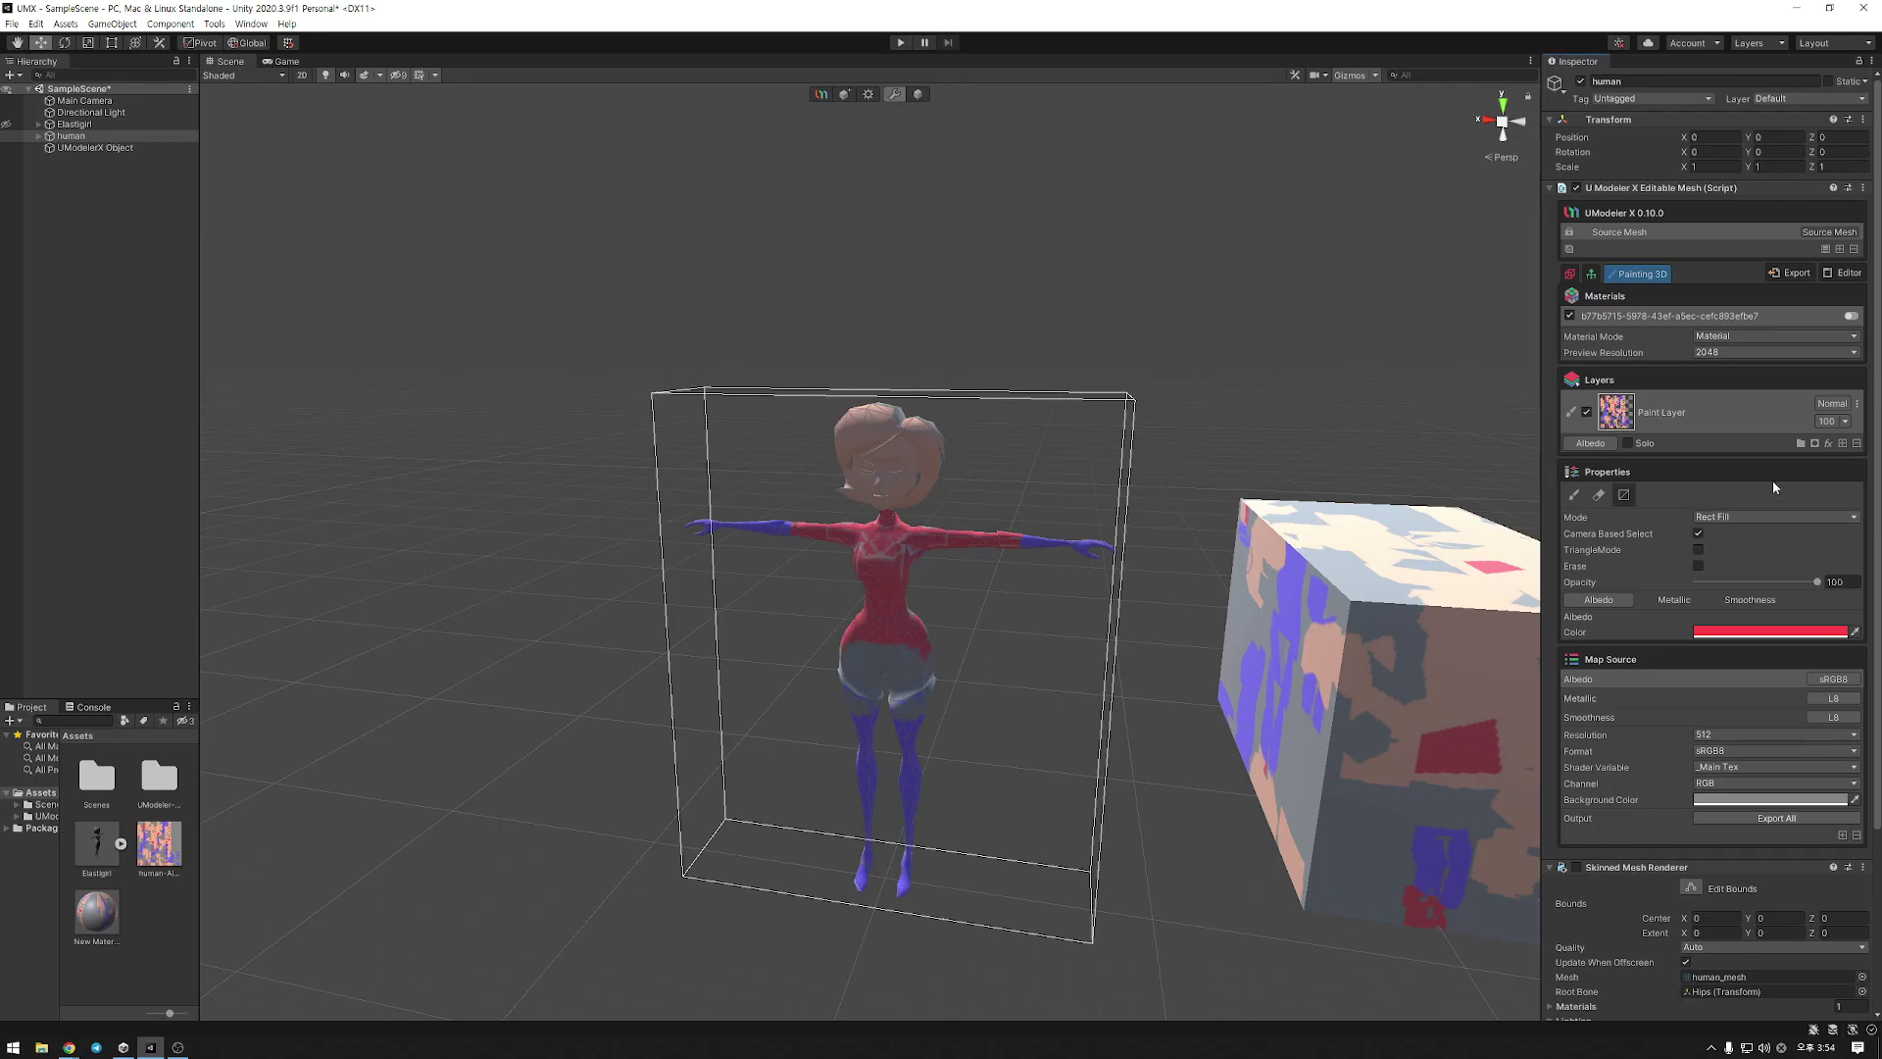
click(1843, 443)
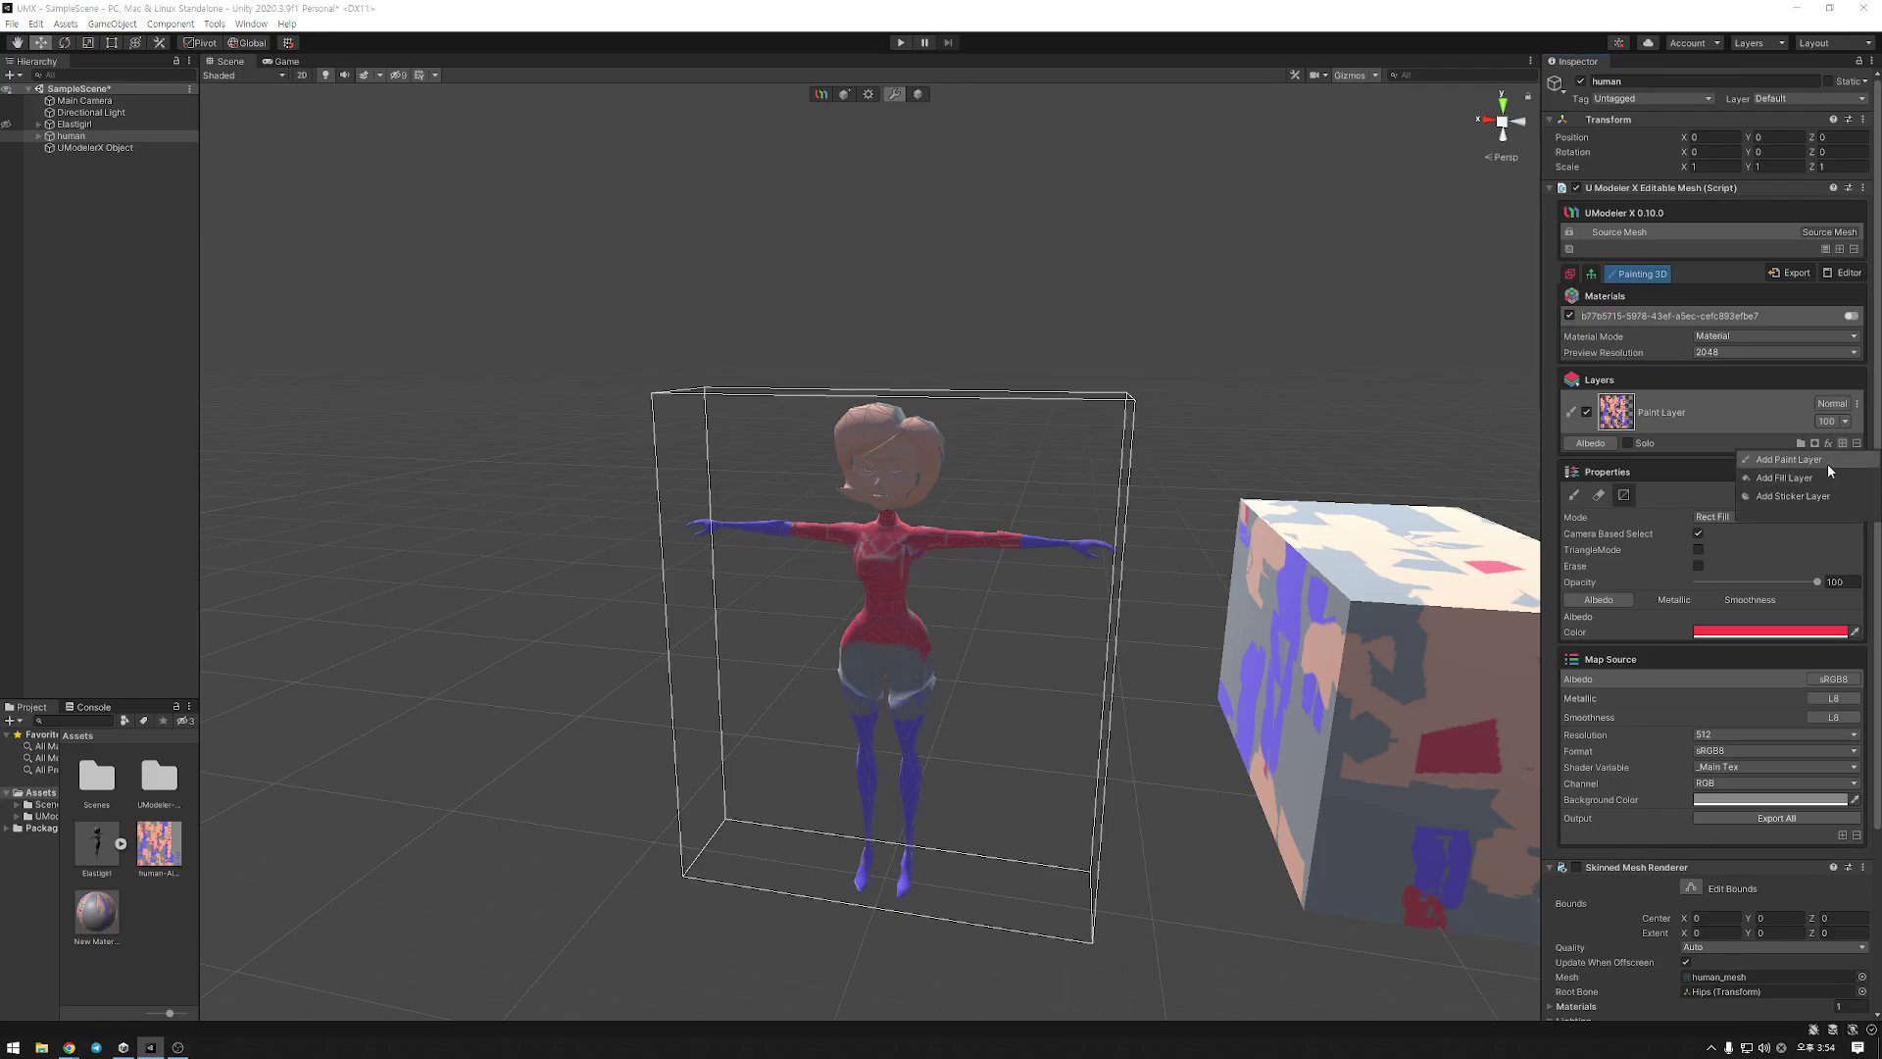
click(1827, 463)
click(1843, 487)
click(1786, 503)
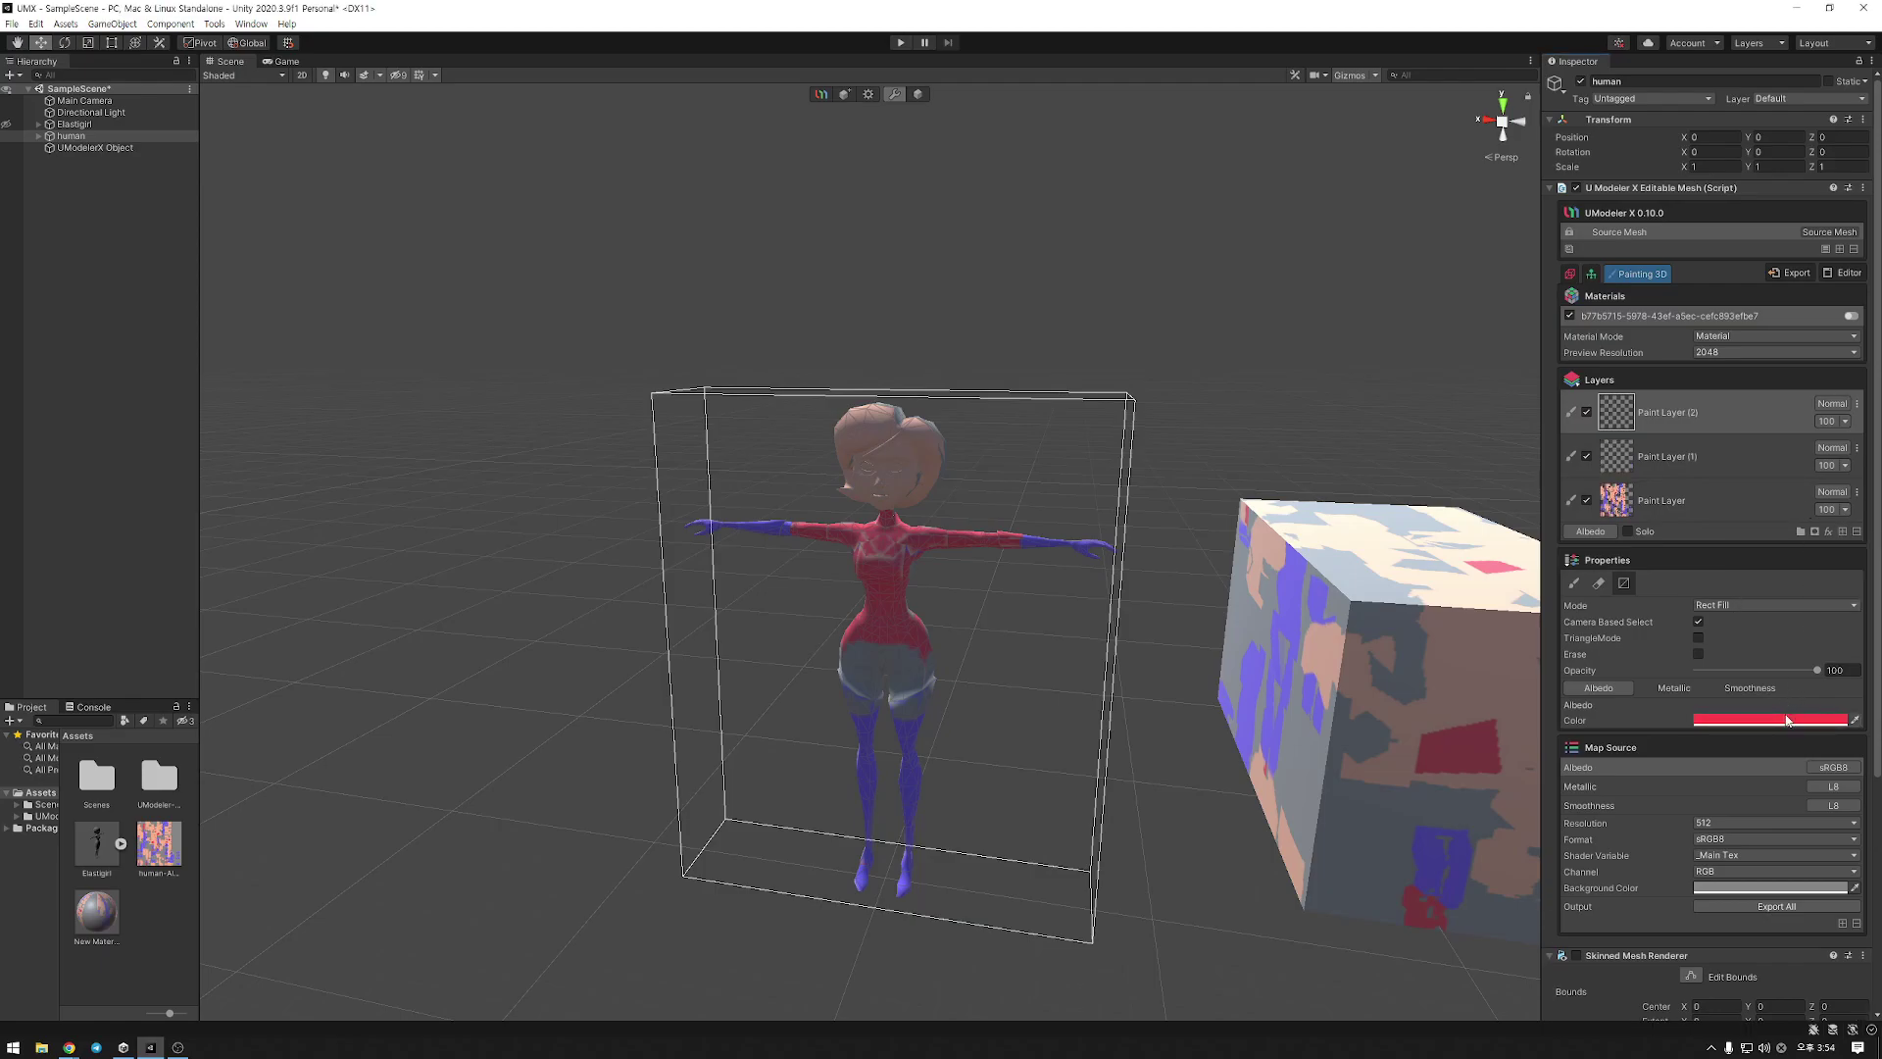
Set the Rect Fill albedo color to light green and fill the character's waist and hips on Paint Layer (2)
click(1776, 719)
click(1780, 757)
click(1773, 727)
drag(987, 682, 812, 568)
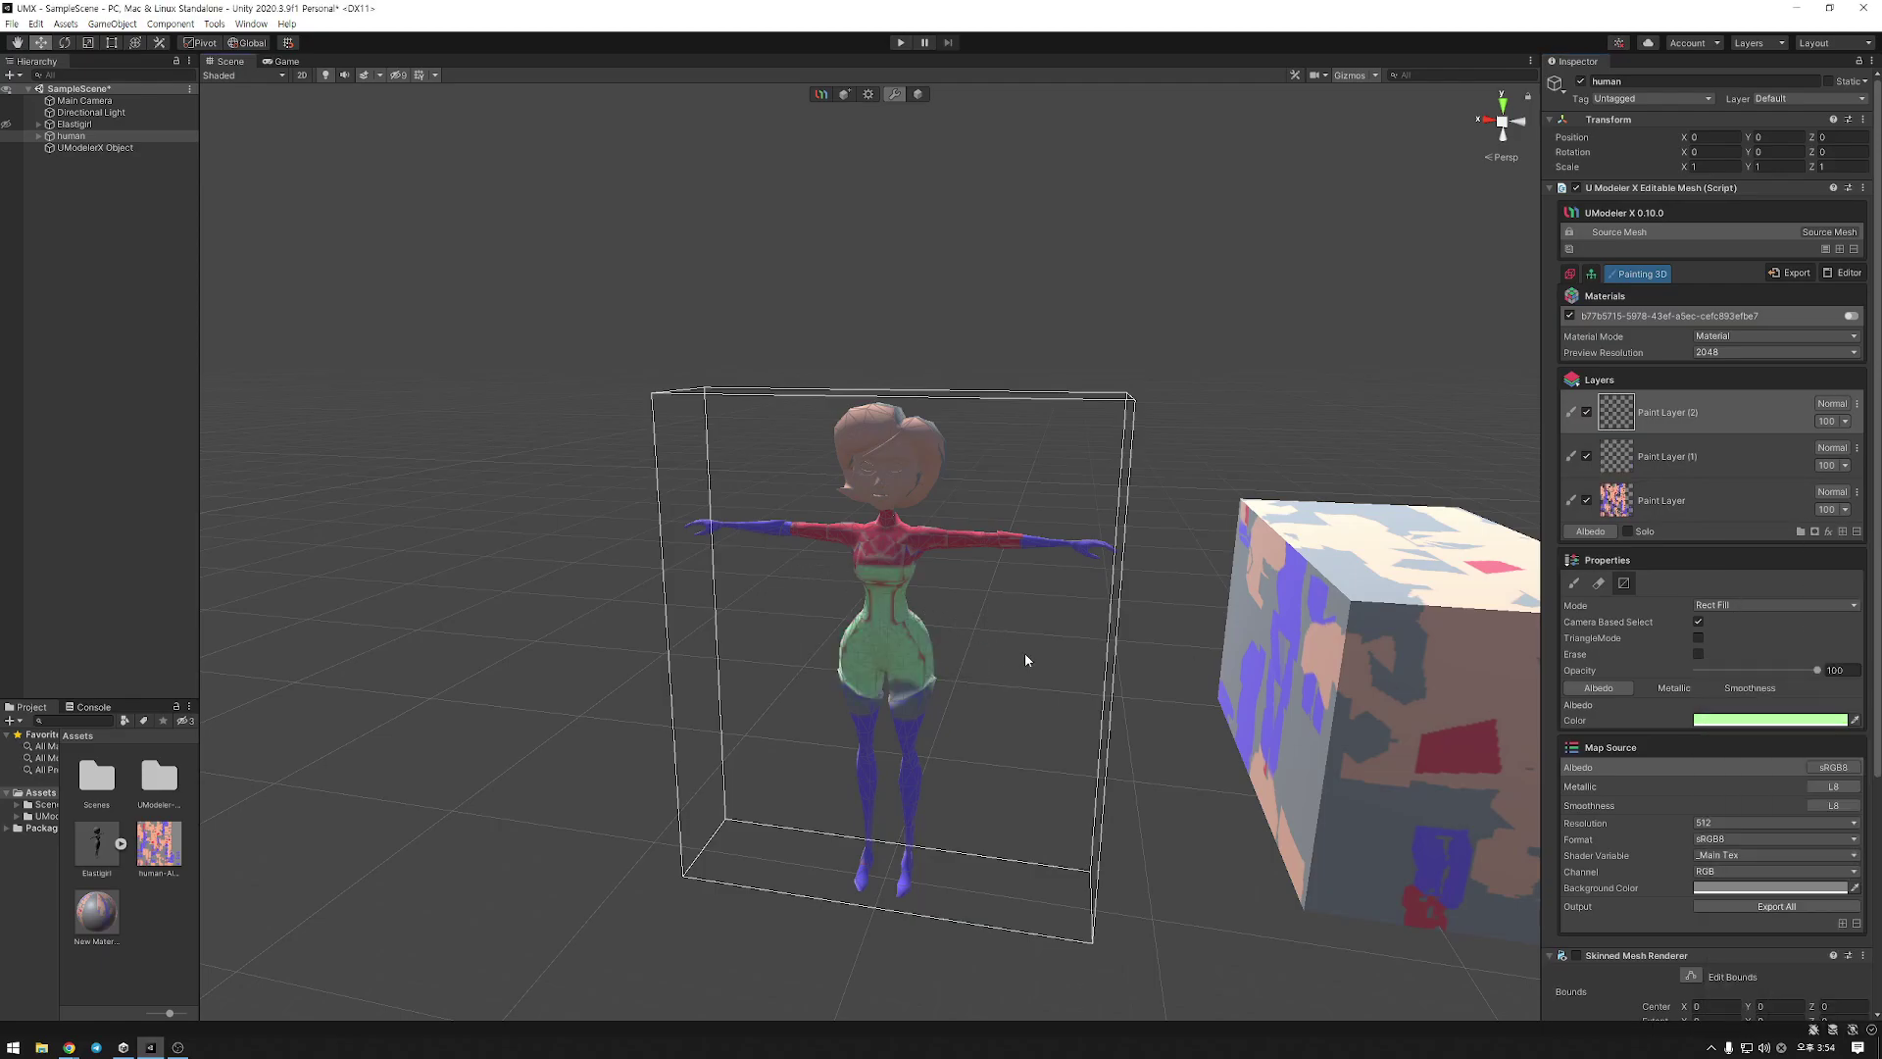
click(1842, 532)
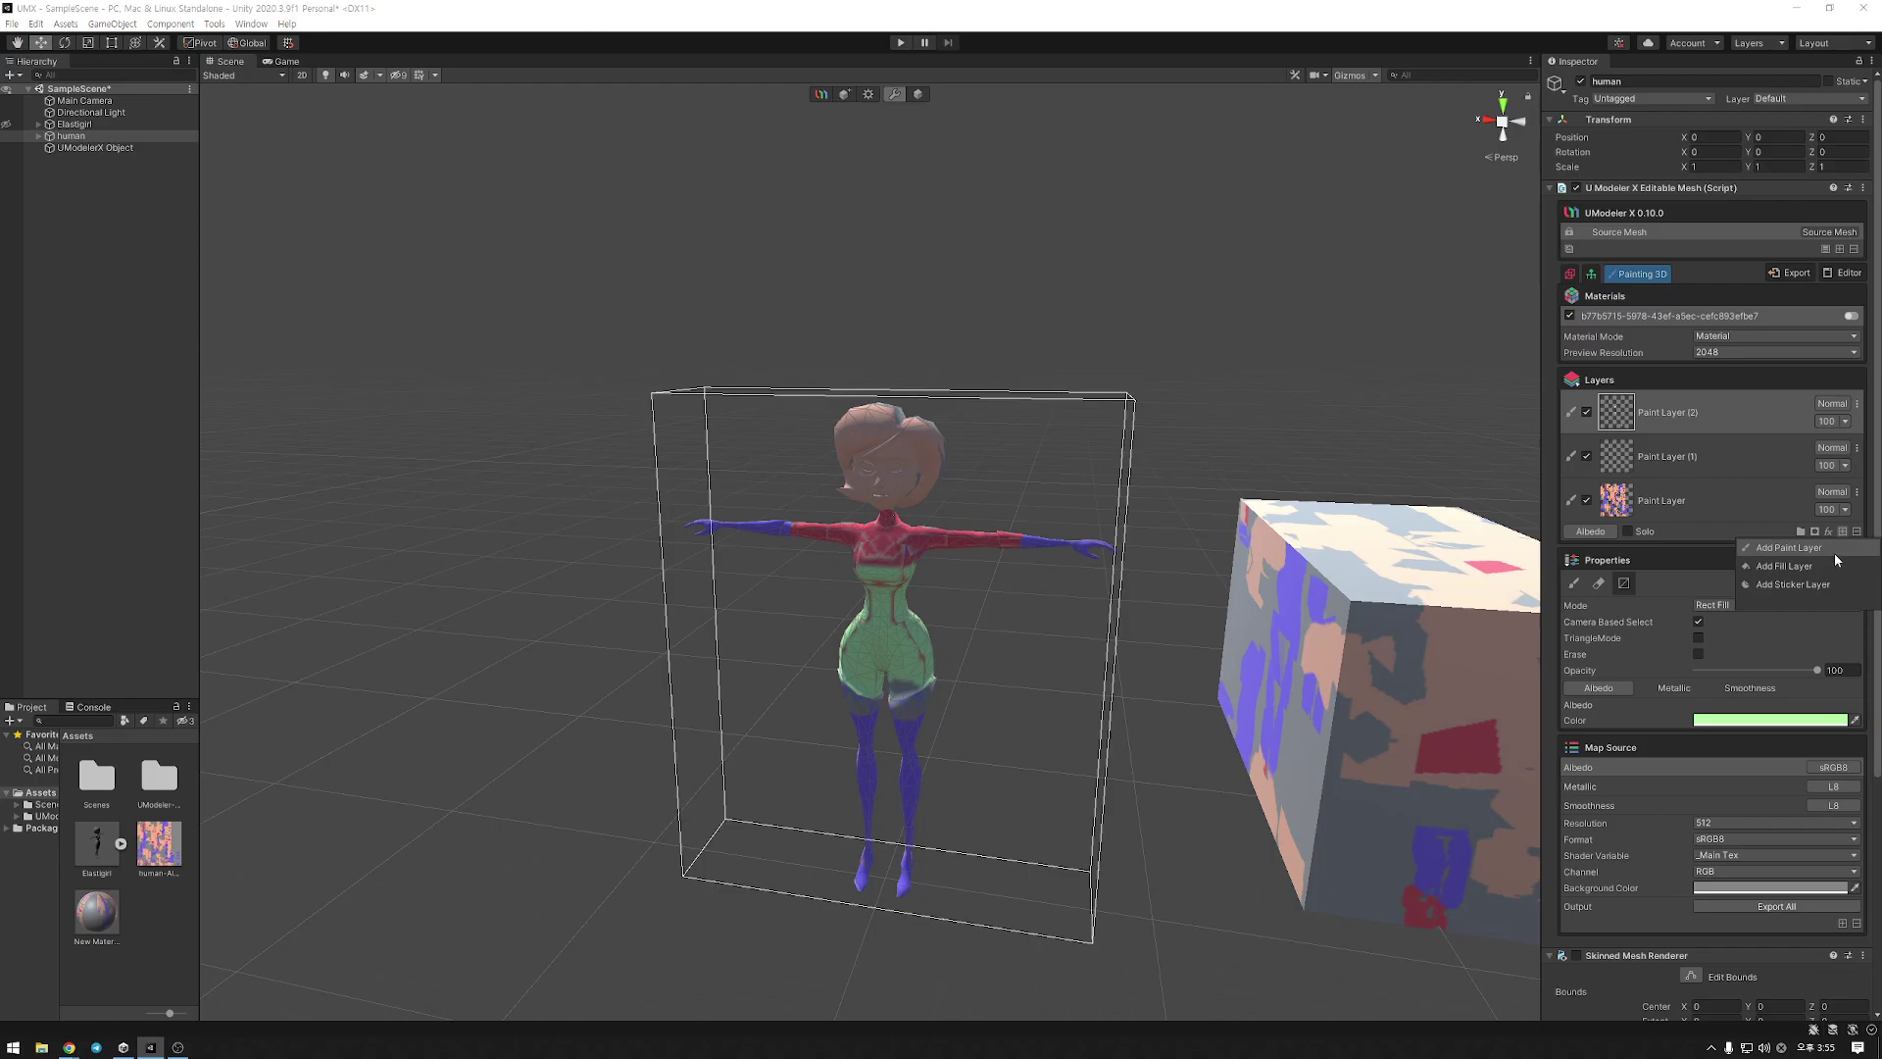
click(1823, 529)
click(1828, 532)
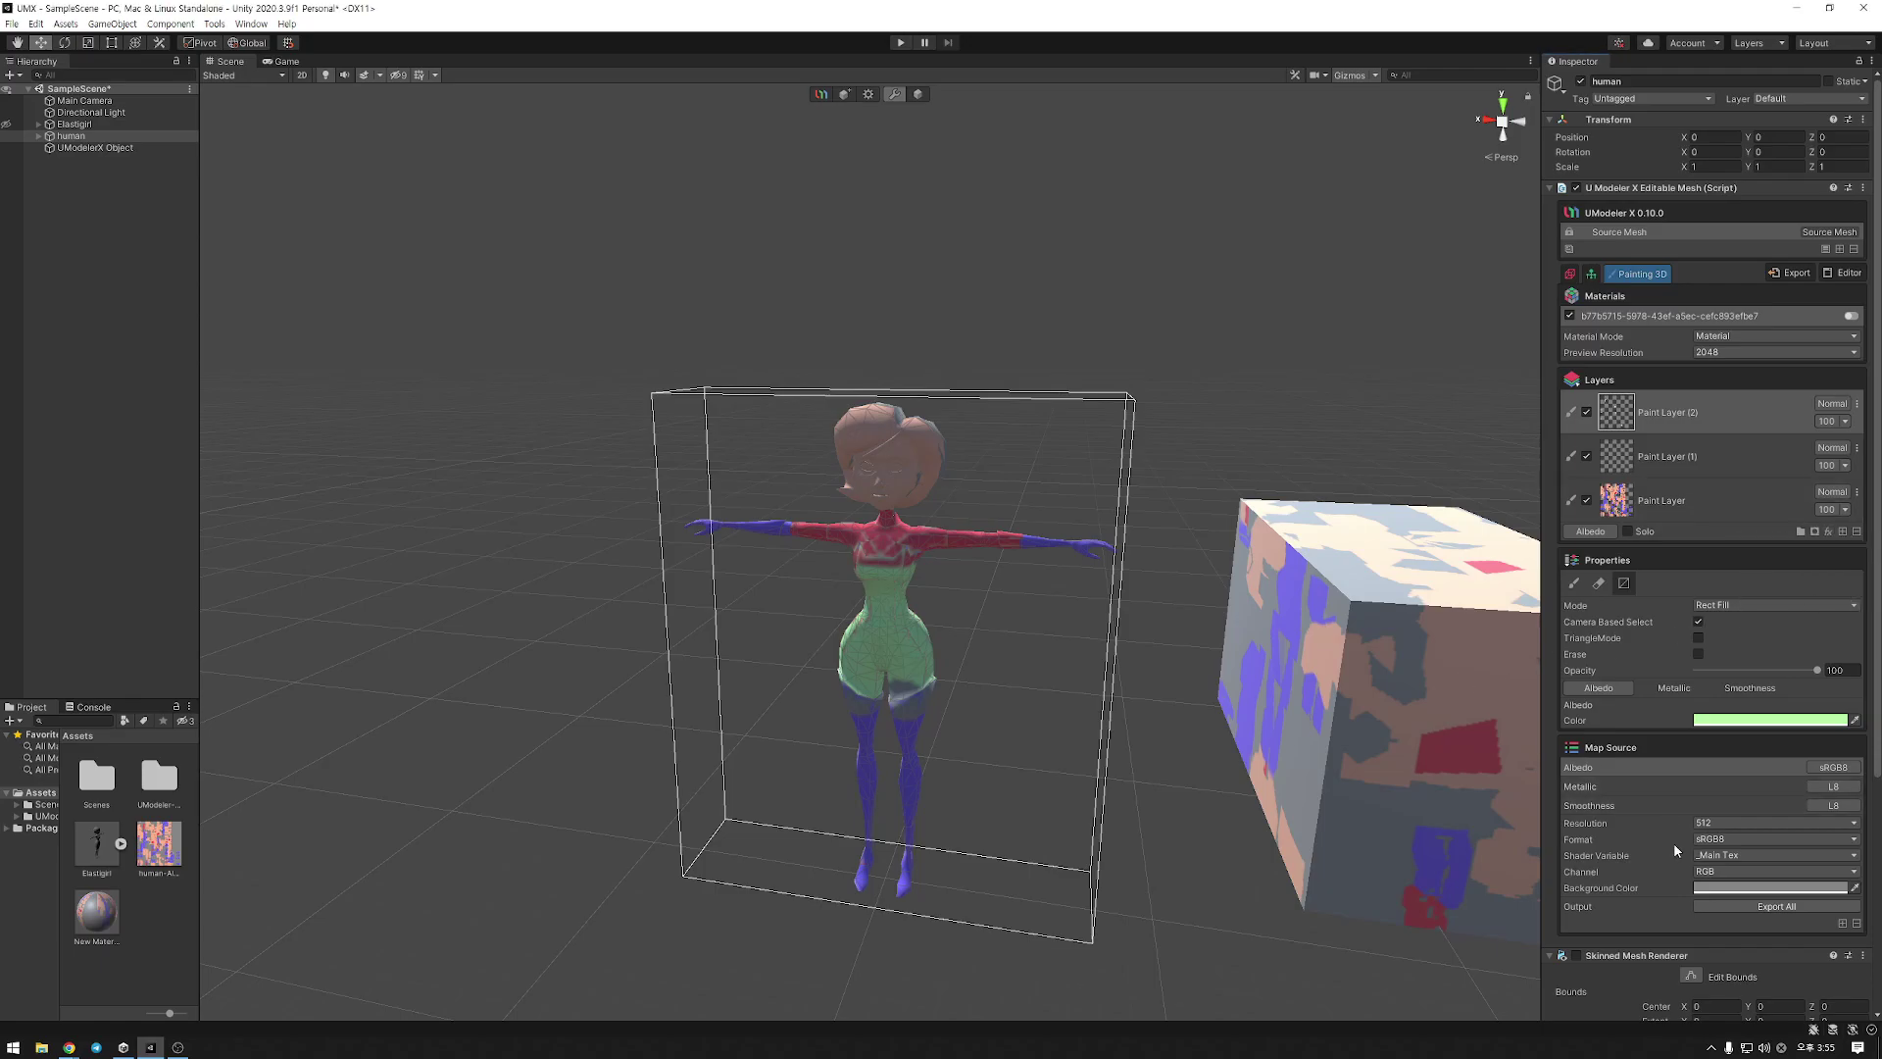
Export all maps over the existing human-Albedo PNG in the Assets folder and save the scene
click(1740, 906)
click(900, 463)
click(1421, 828)
click(960, 527)
key(ctrl+s)
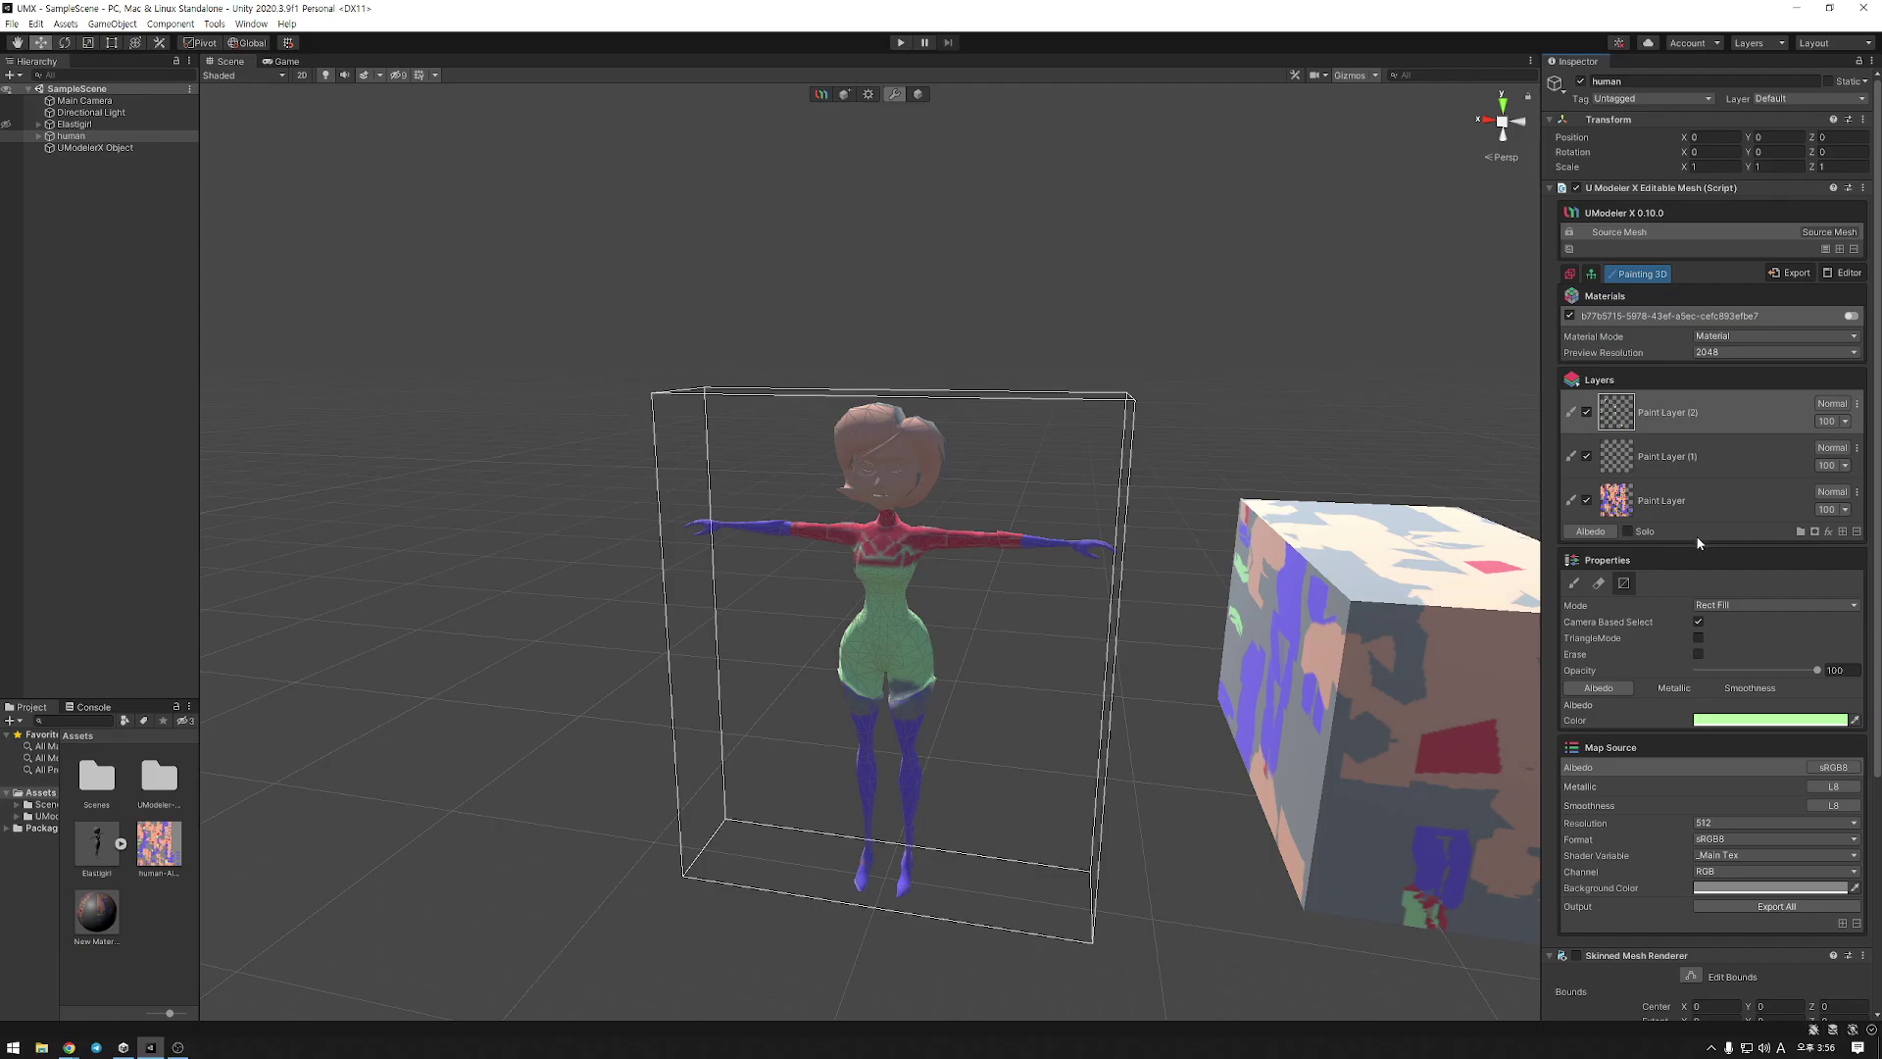
Add a mask to Paint Layer (2) and brush on it over the character's hips to reveal the green fill there
click(1856, 531)
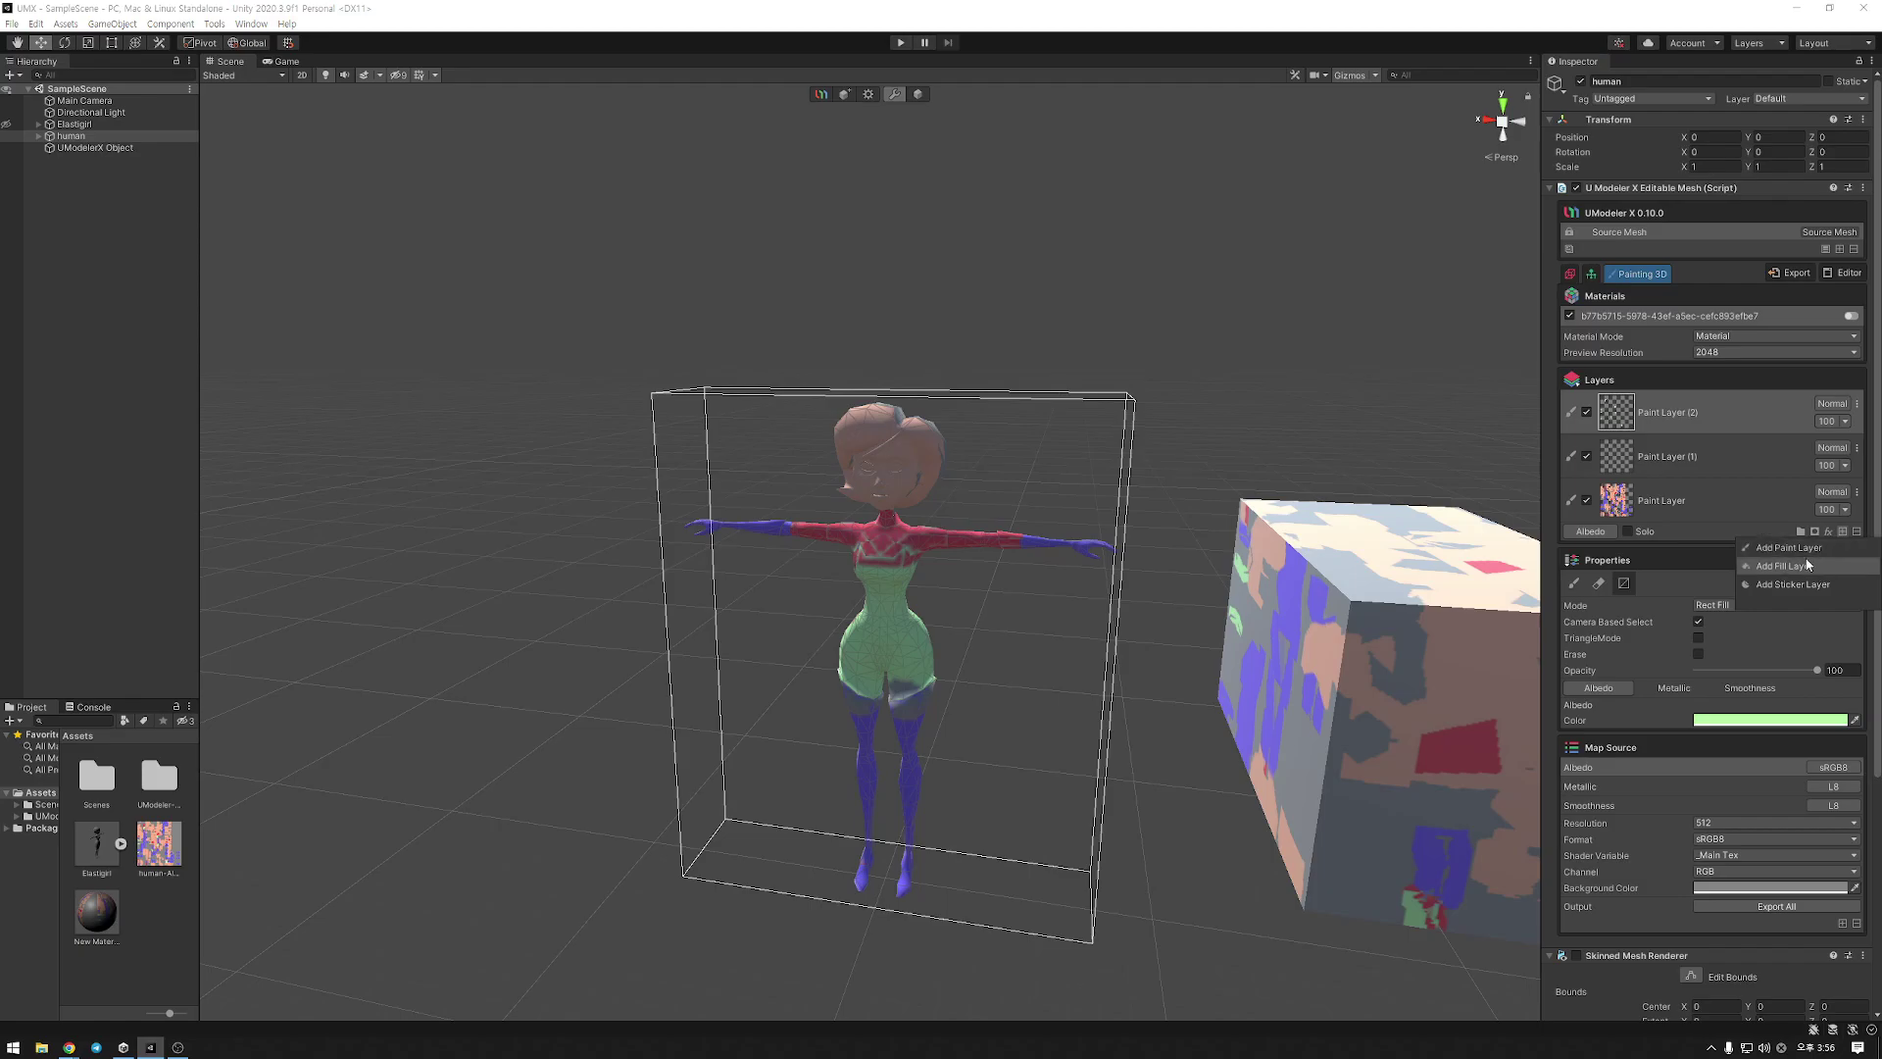
click(1725, 545)
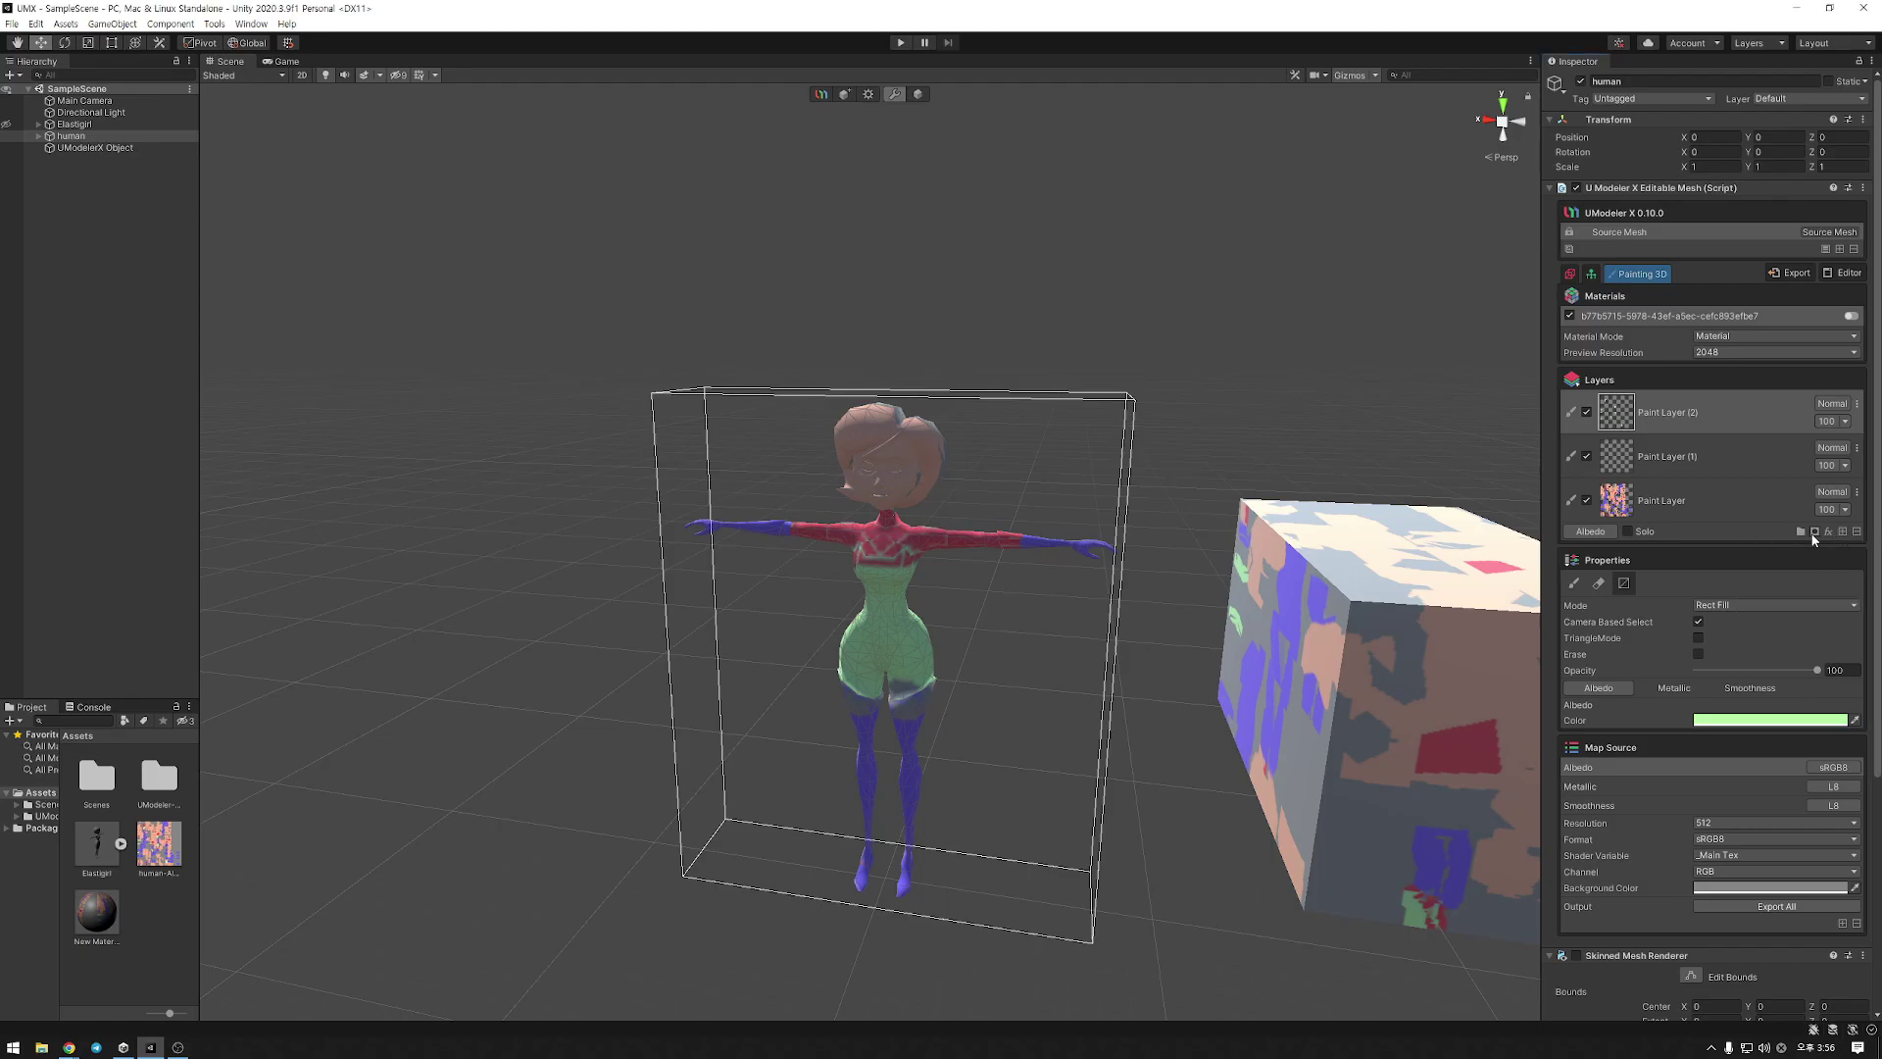
click(1814, 532)
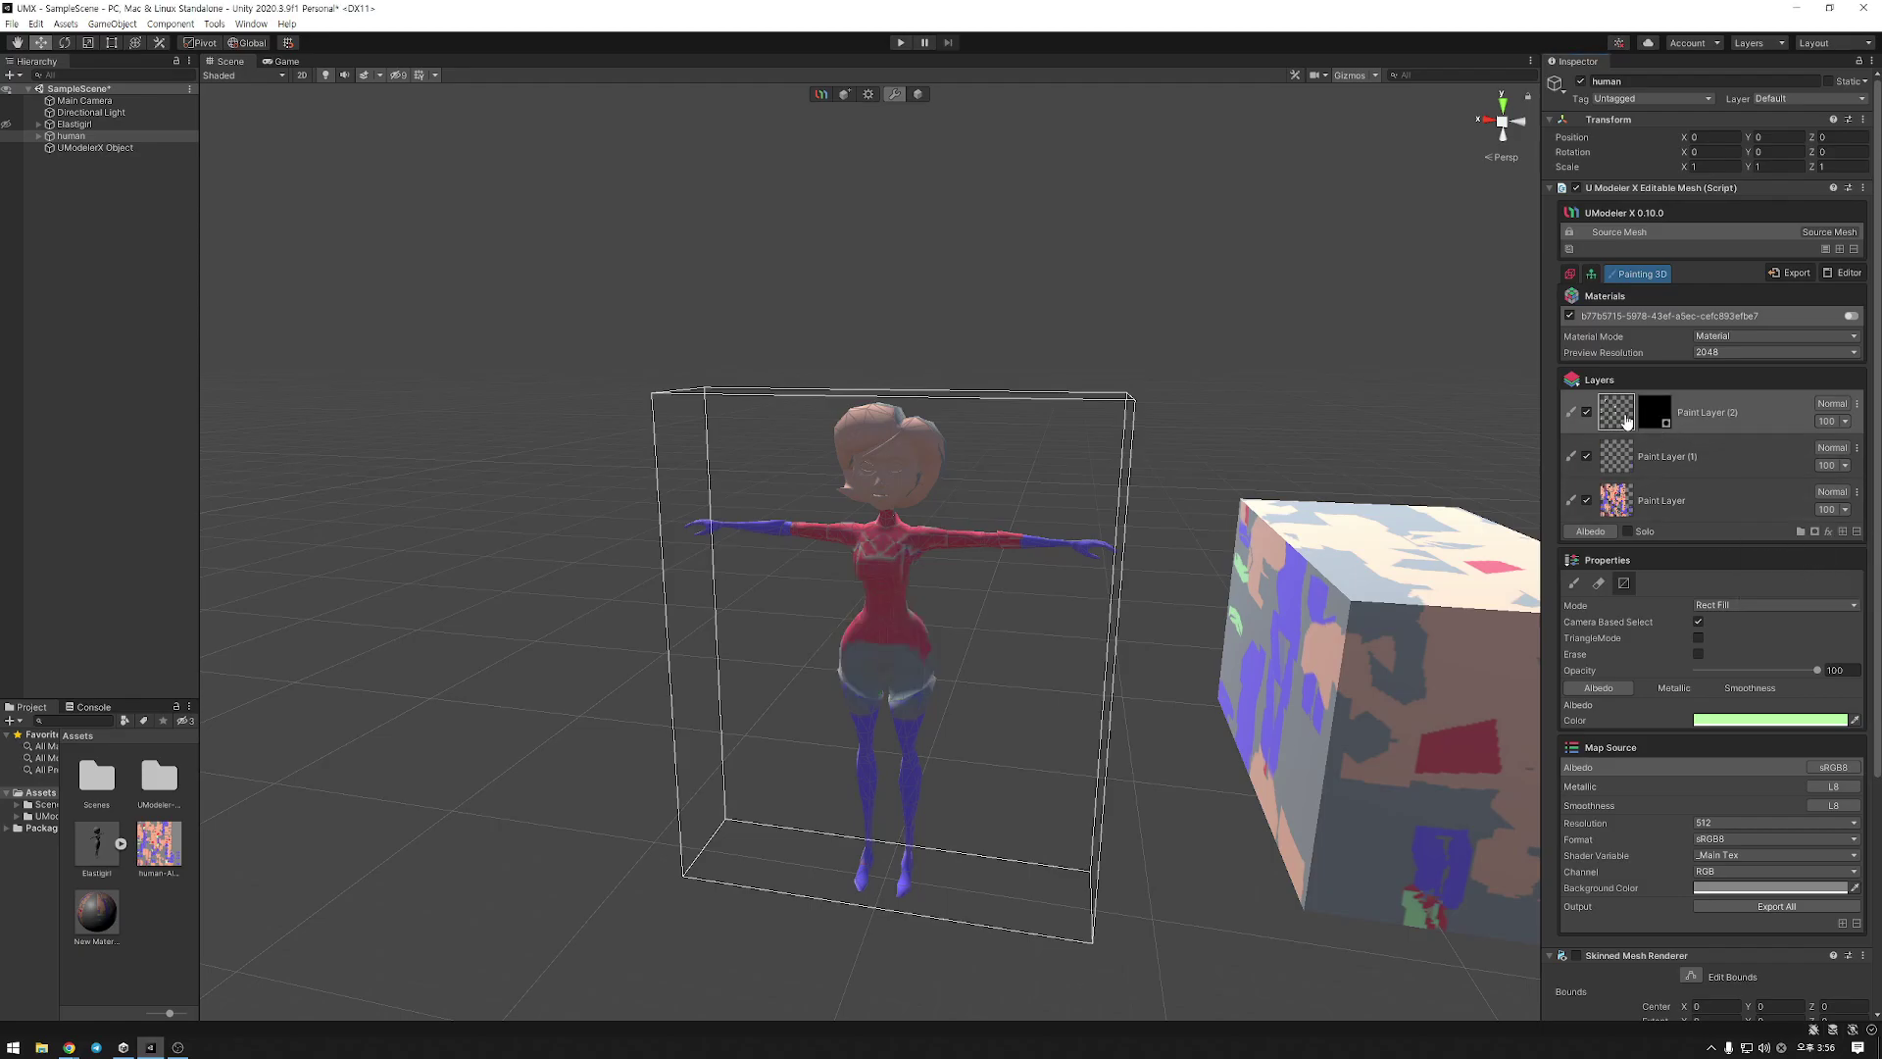
click(1653, 412)
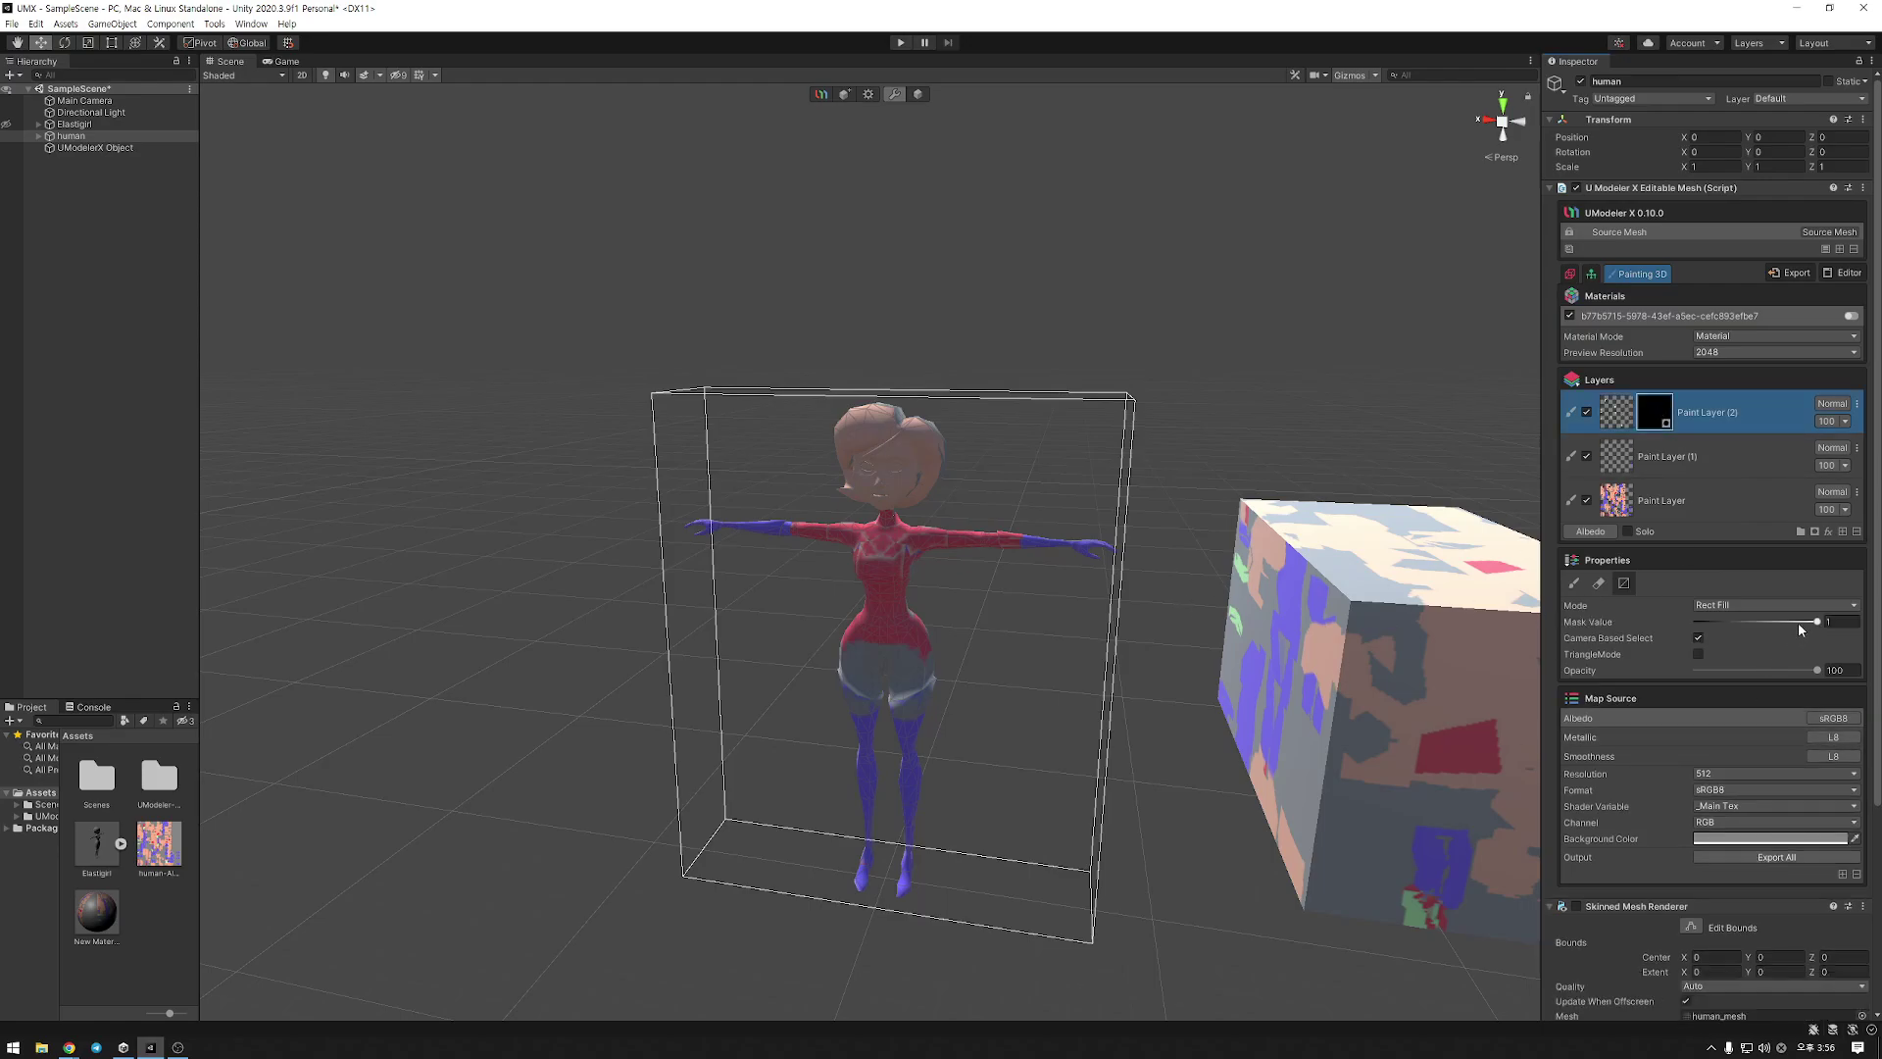
click(1573, 583)
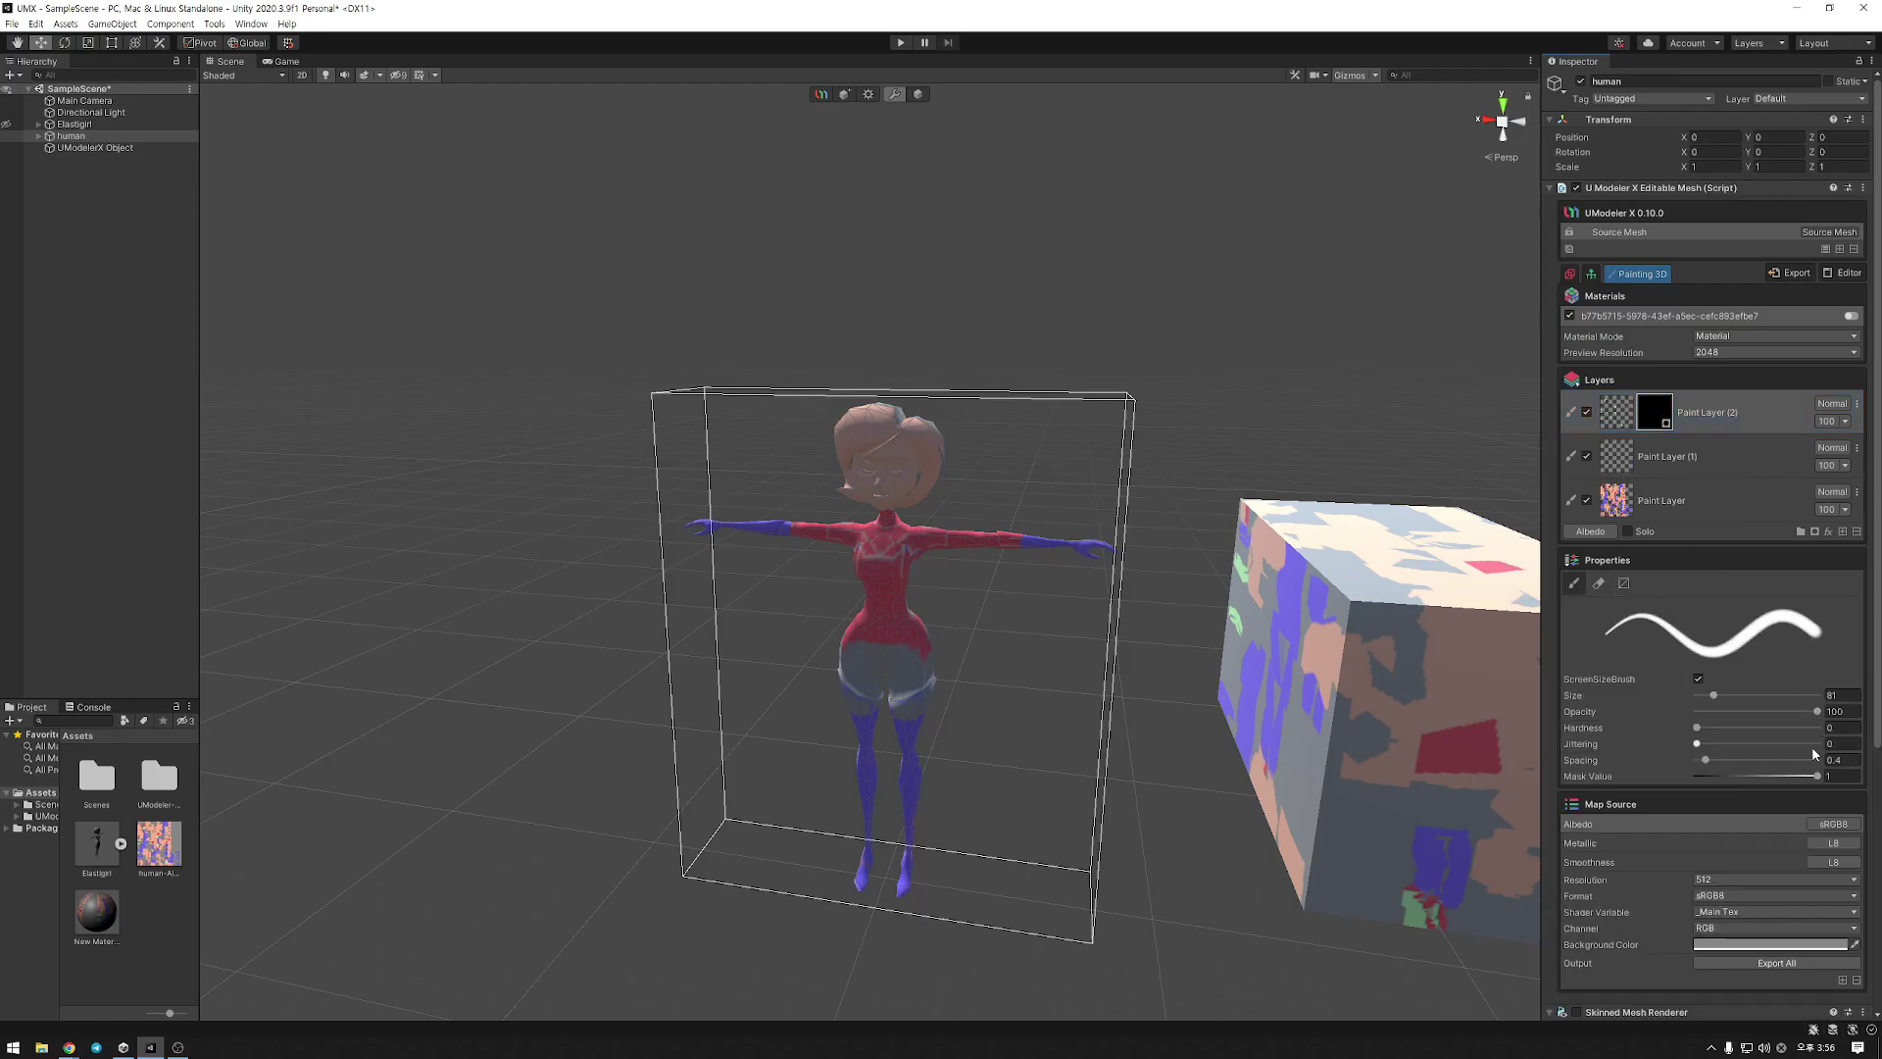
mouse_move(898, 625)
mouse_down()
mouse_move(875, 689)
mouse_move(876, 660)
mouse_move(901, 654)
mouse_up()
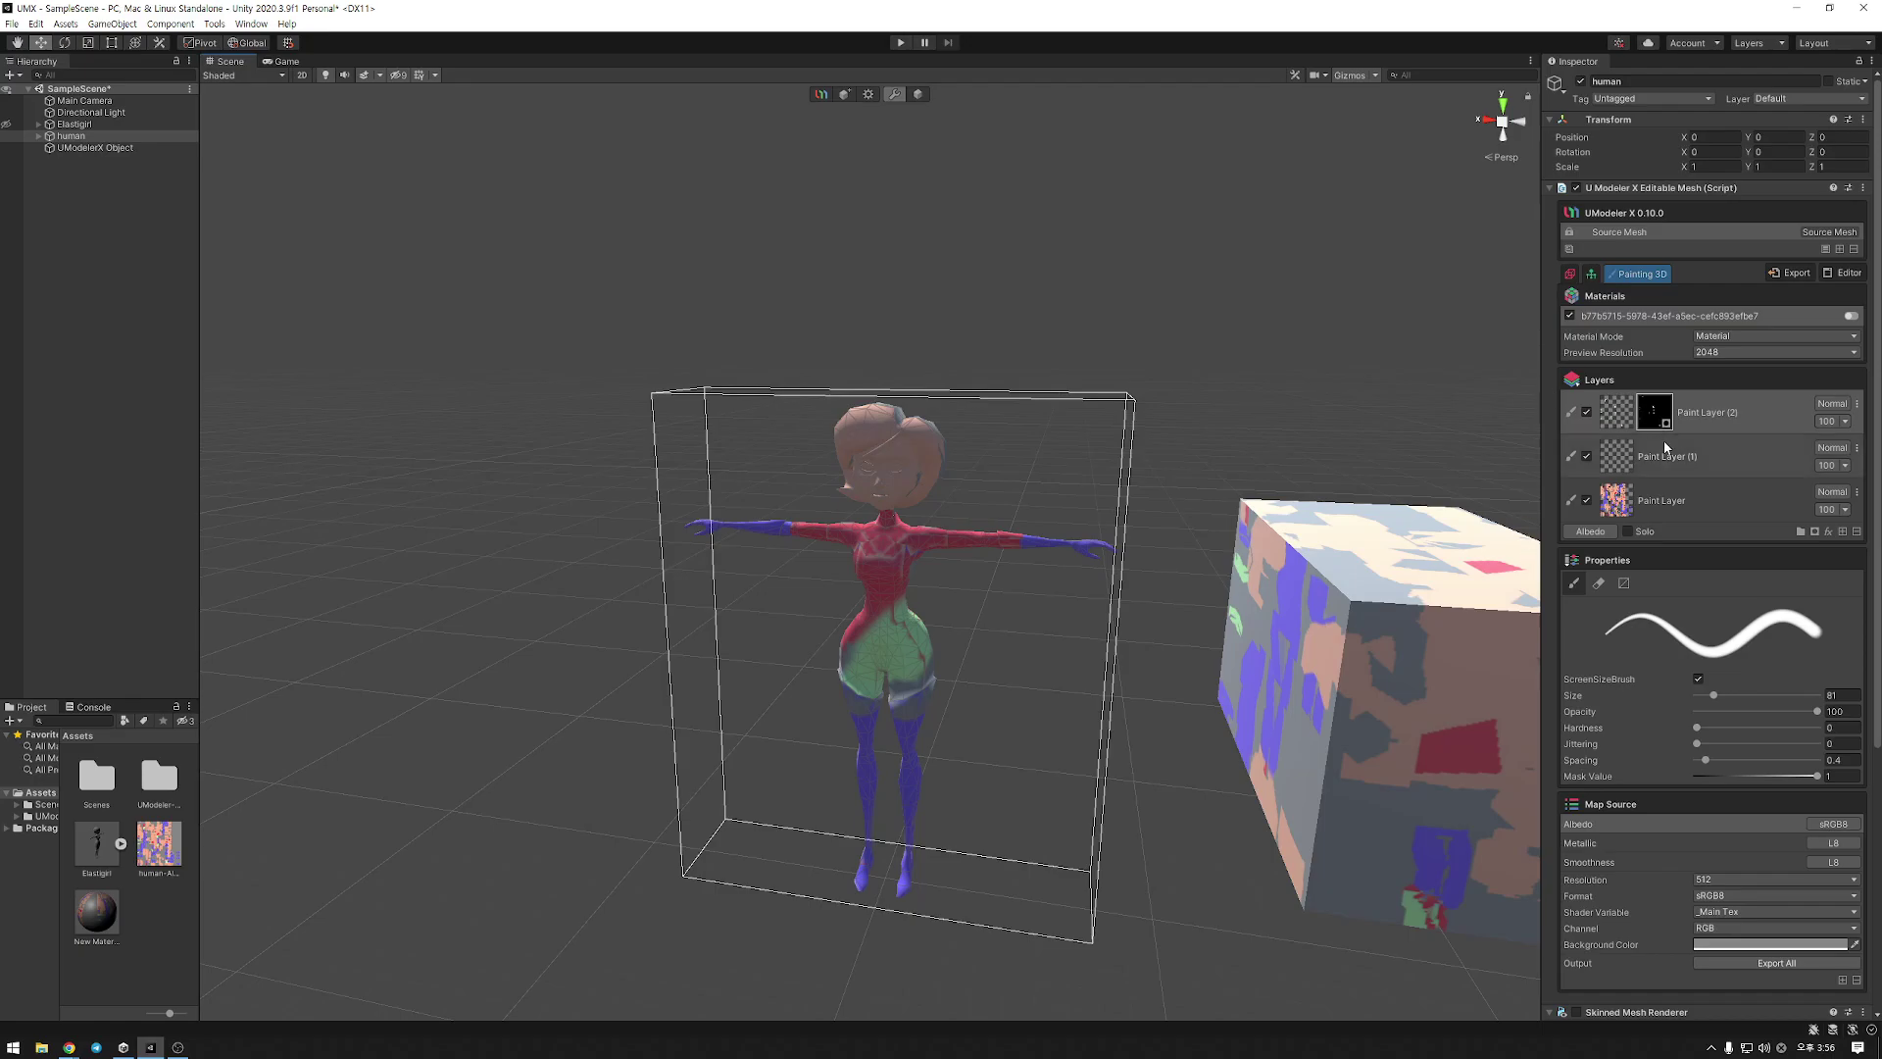
click(1857, 407)
click(1703, 455)
click(1706, 421)
click(1707, 496)
click(1715, 459)
click(1710, 421)
click(1702, 497)
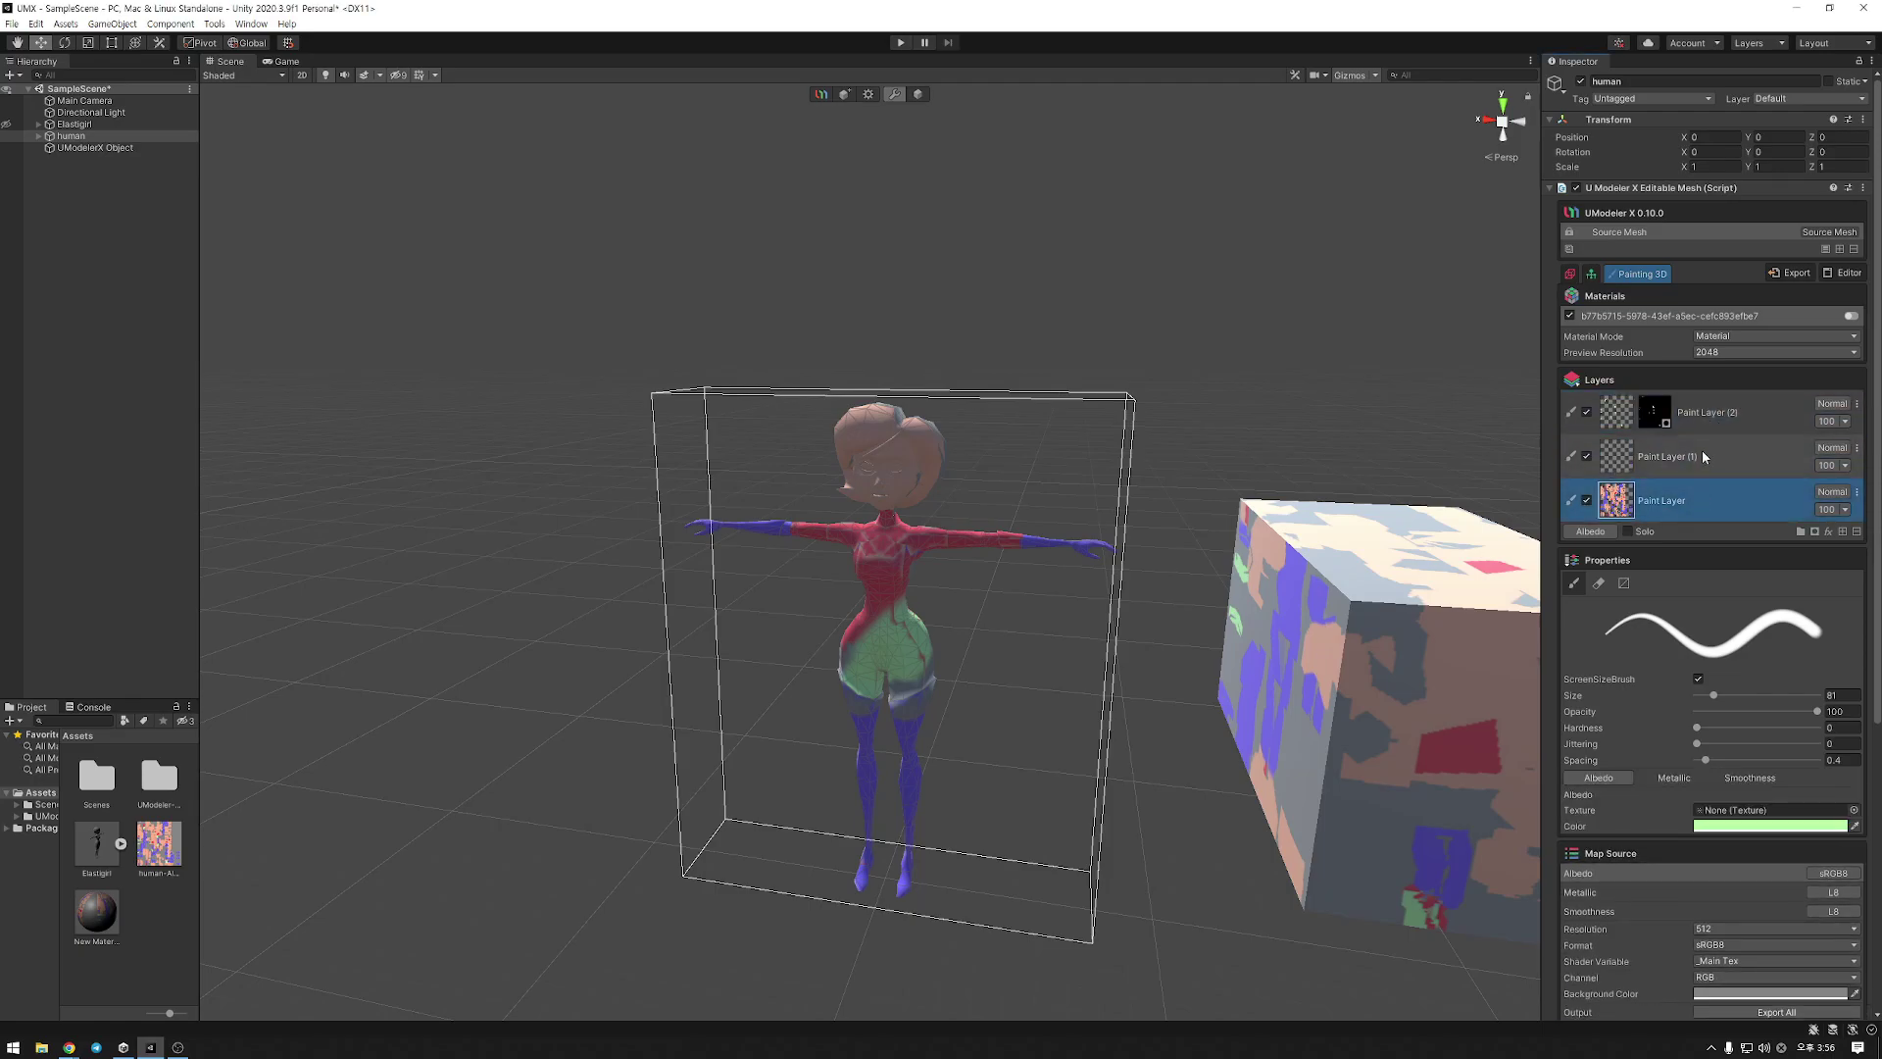
click(1705, 455)
click(1701, 422)
Export the layer image of Paint Layer (2) to the Assets folder as the PNG file layer3
click(1627, 412)
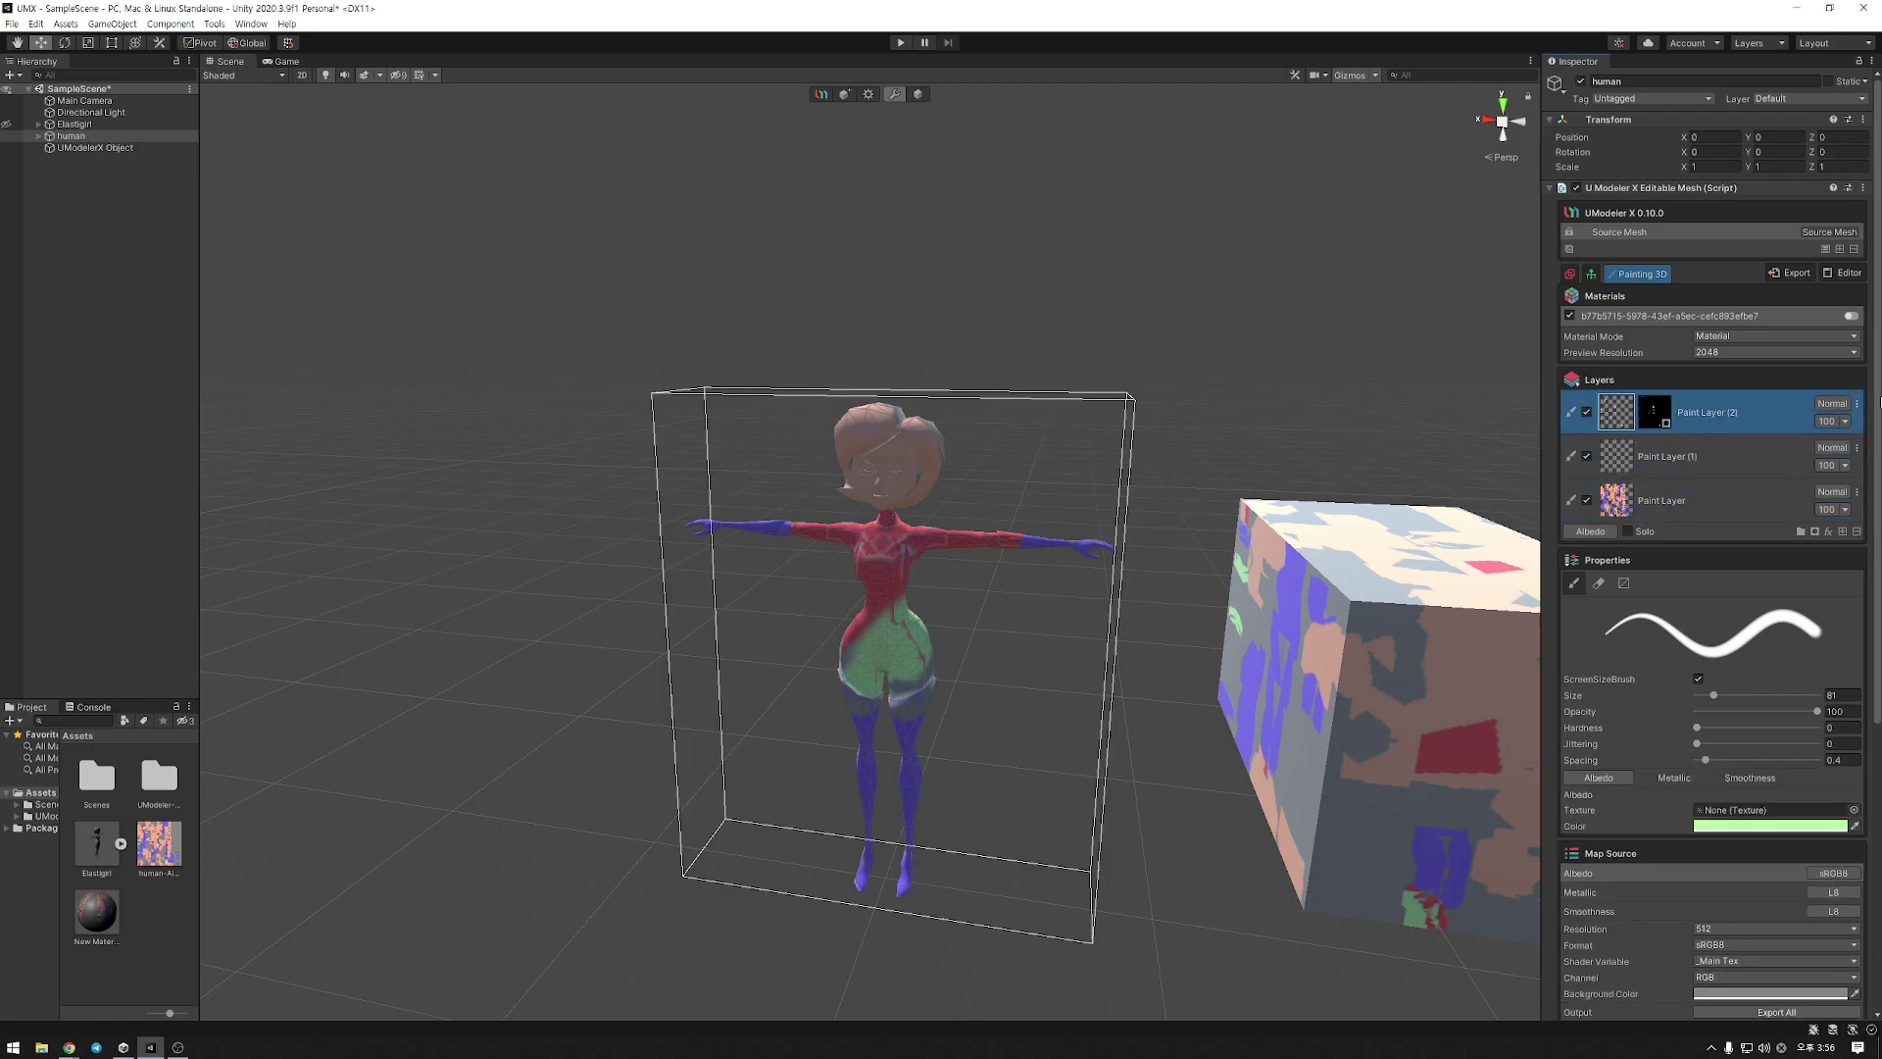
click(1857, 405)
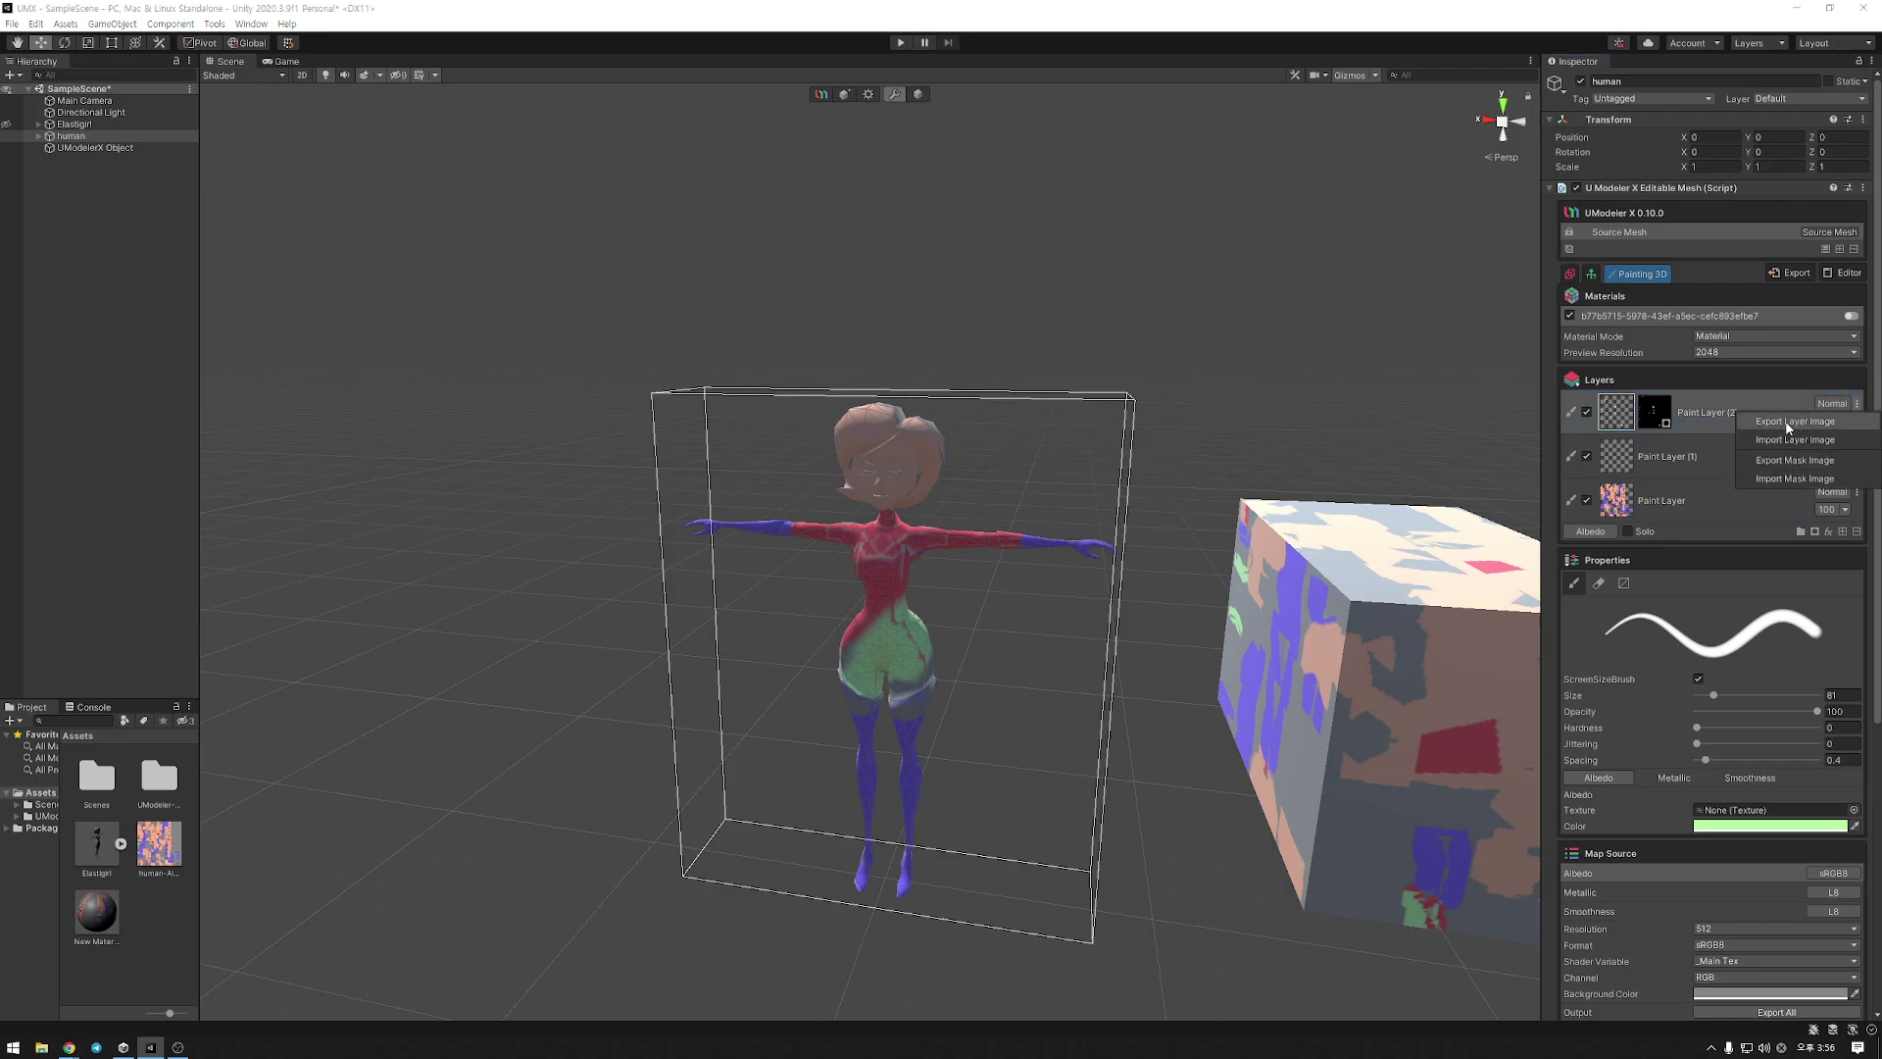
click(1789, 425)
click(878, 776)
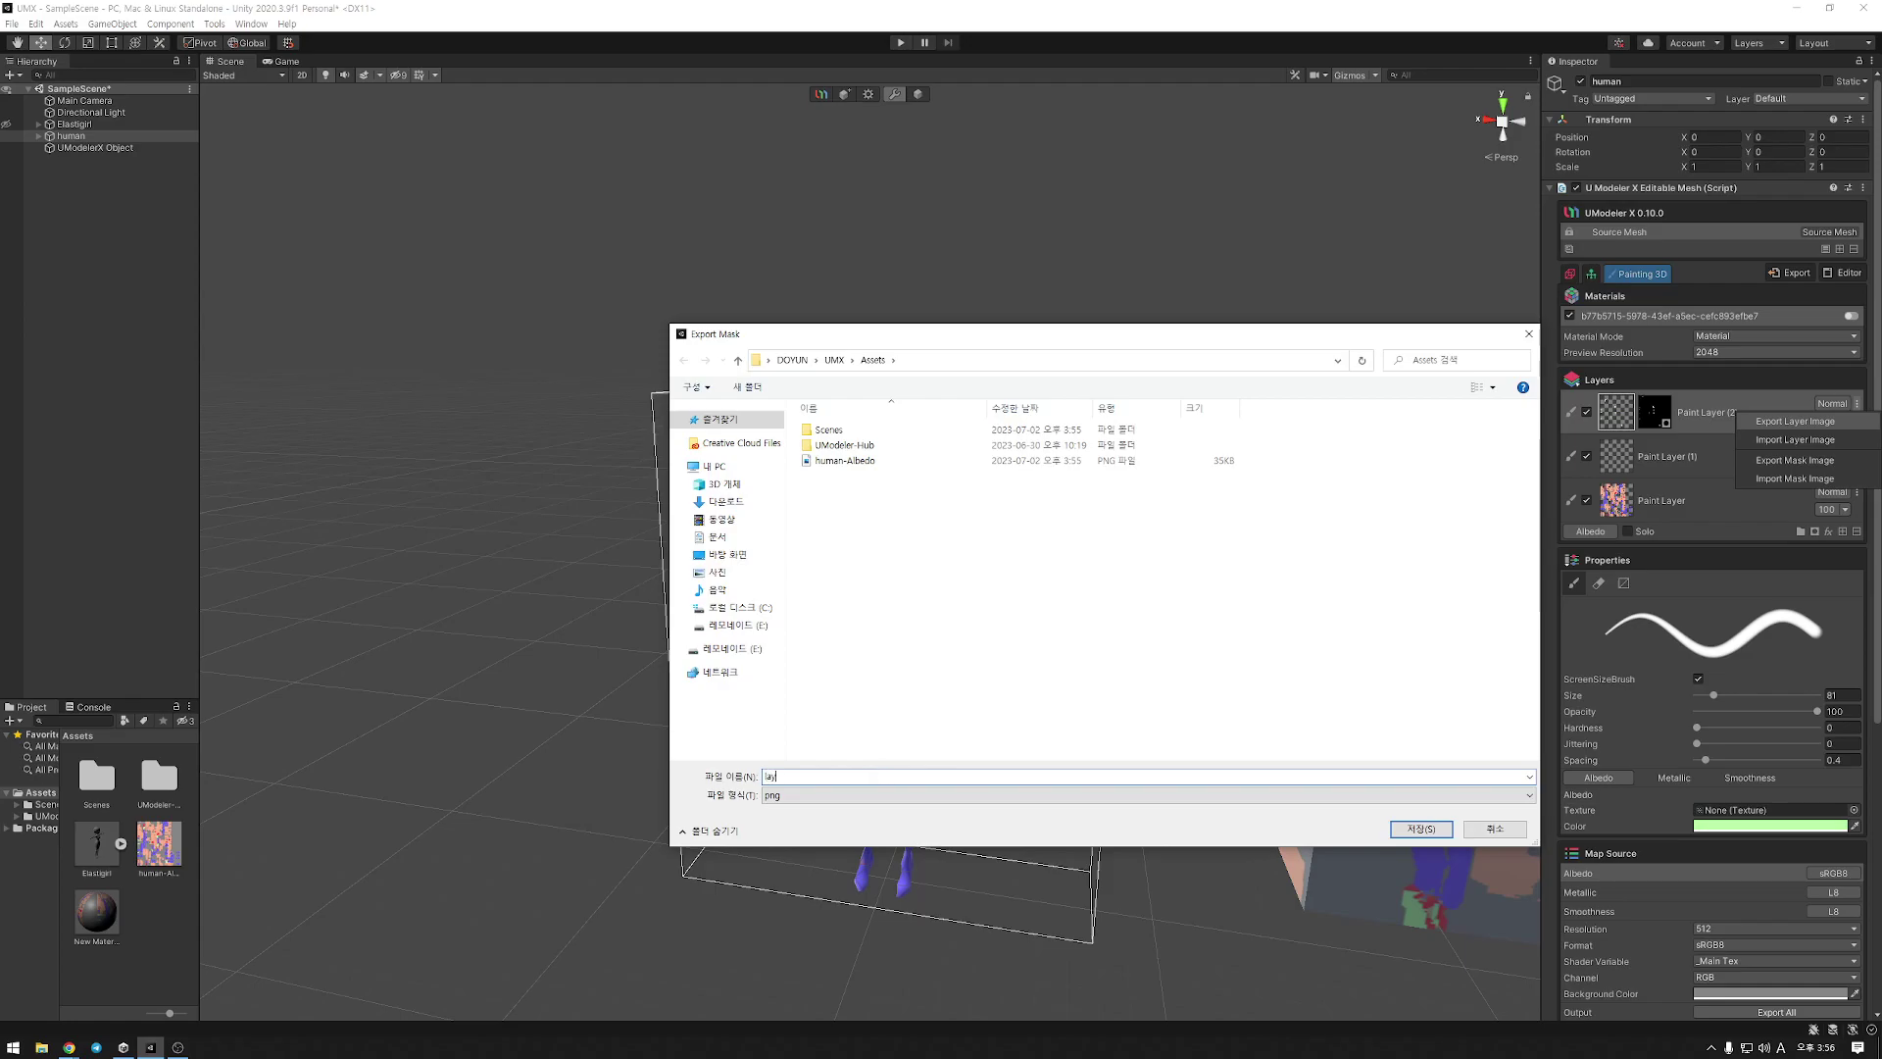
text(layer3)
key(Return)
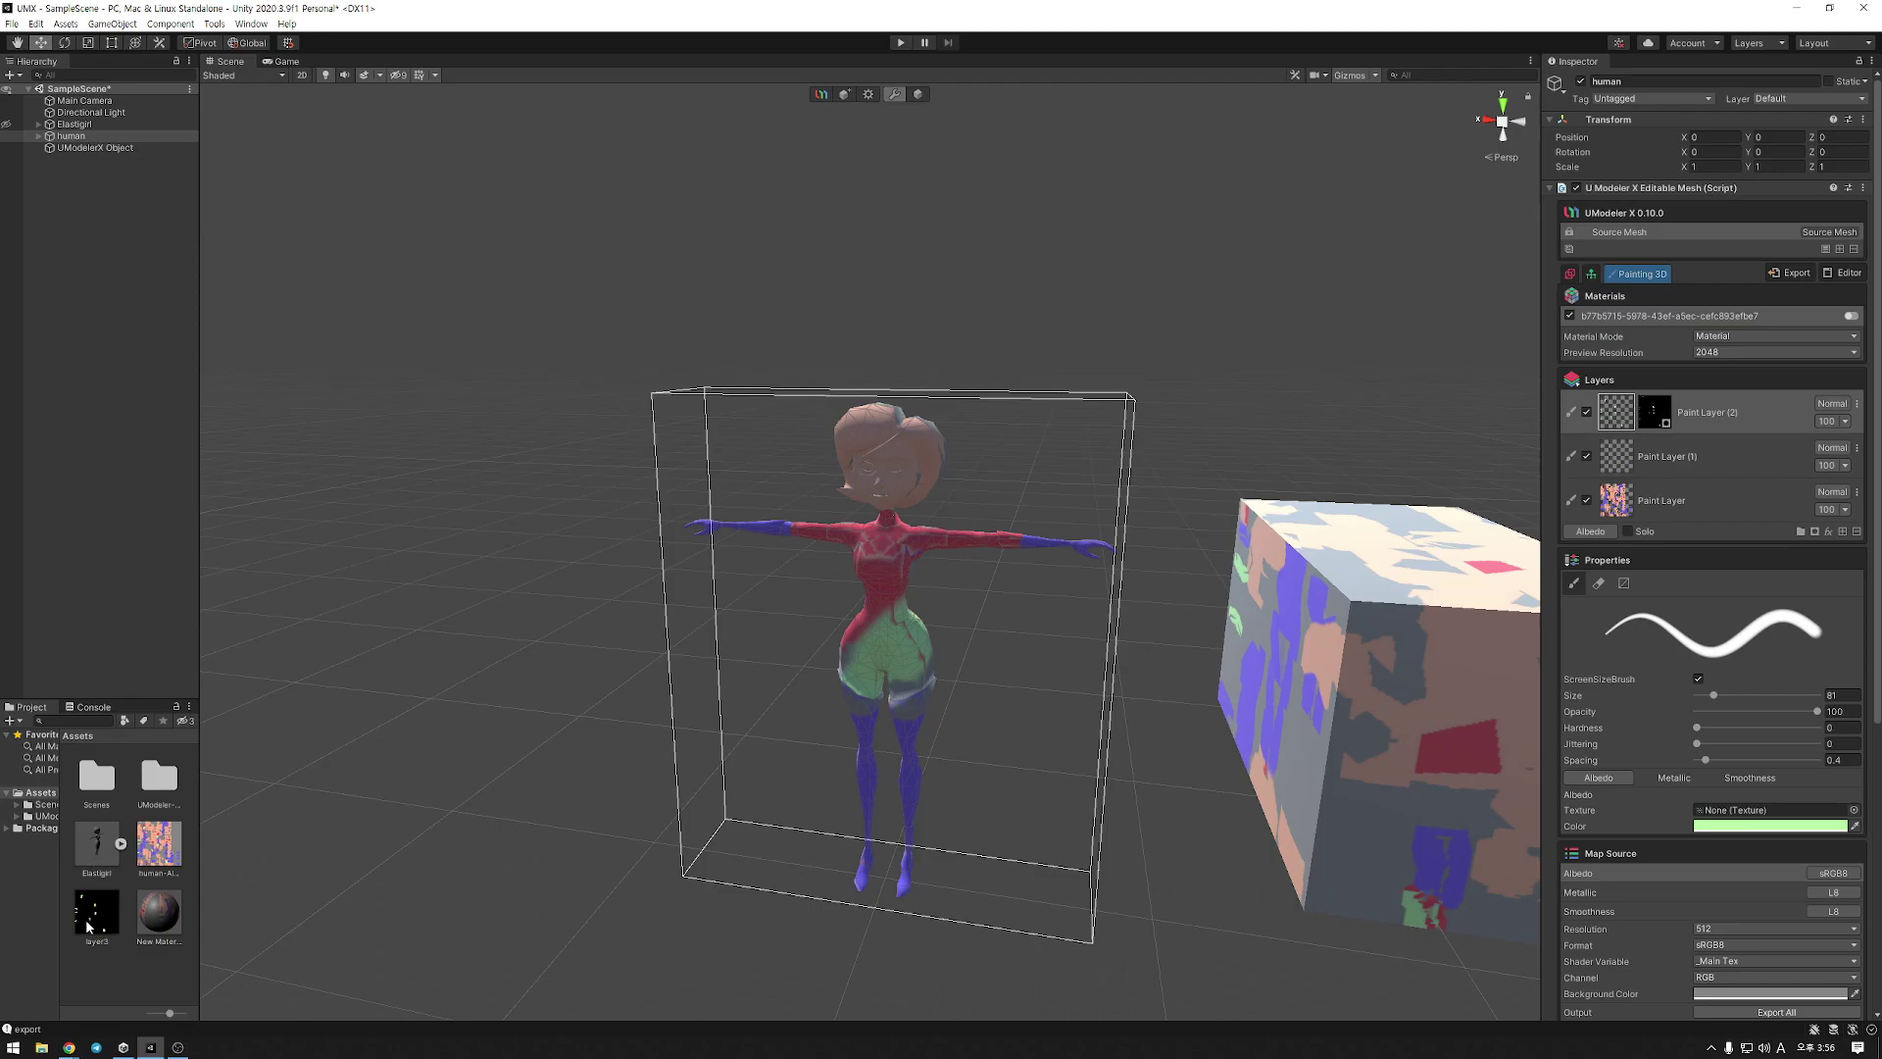
Show the Assets folder in Explorer and examine human-Albedo.png and layer3.png in the image viewer
right_click(109, 965)
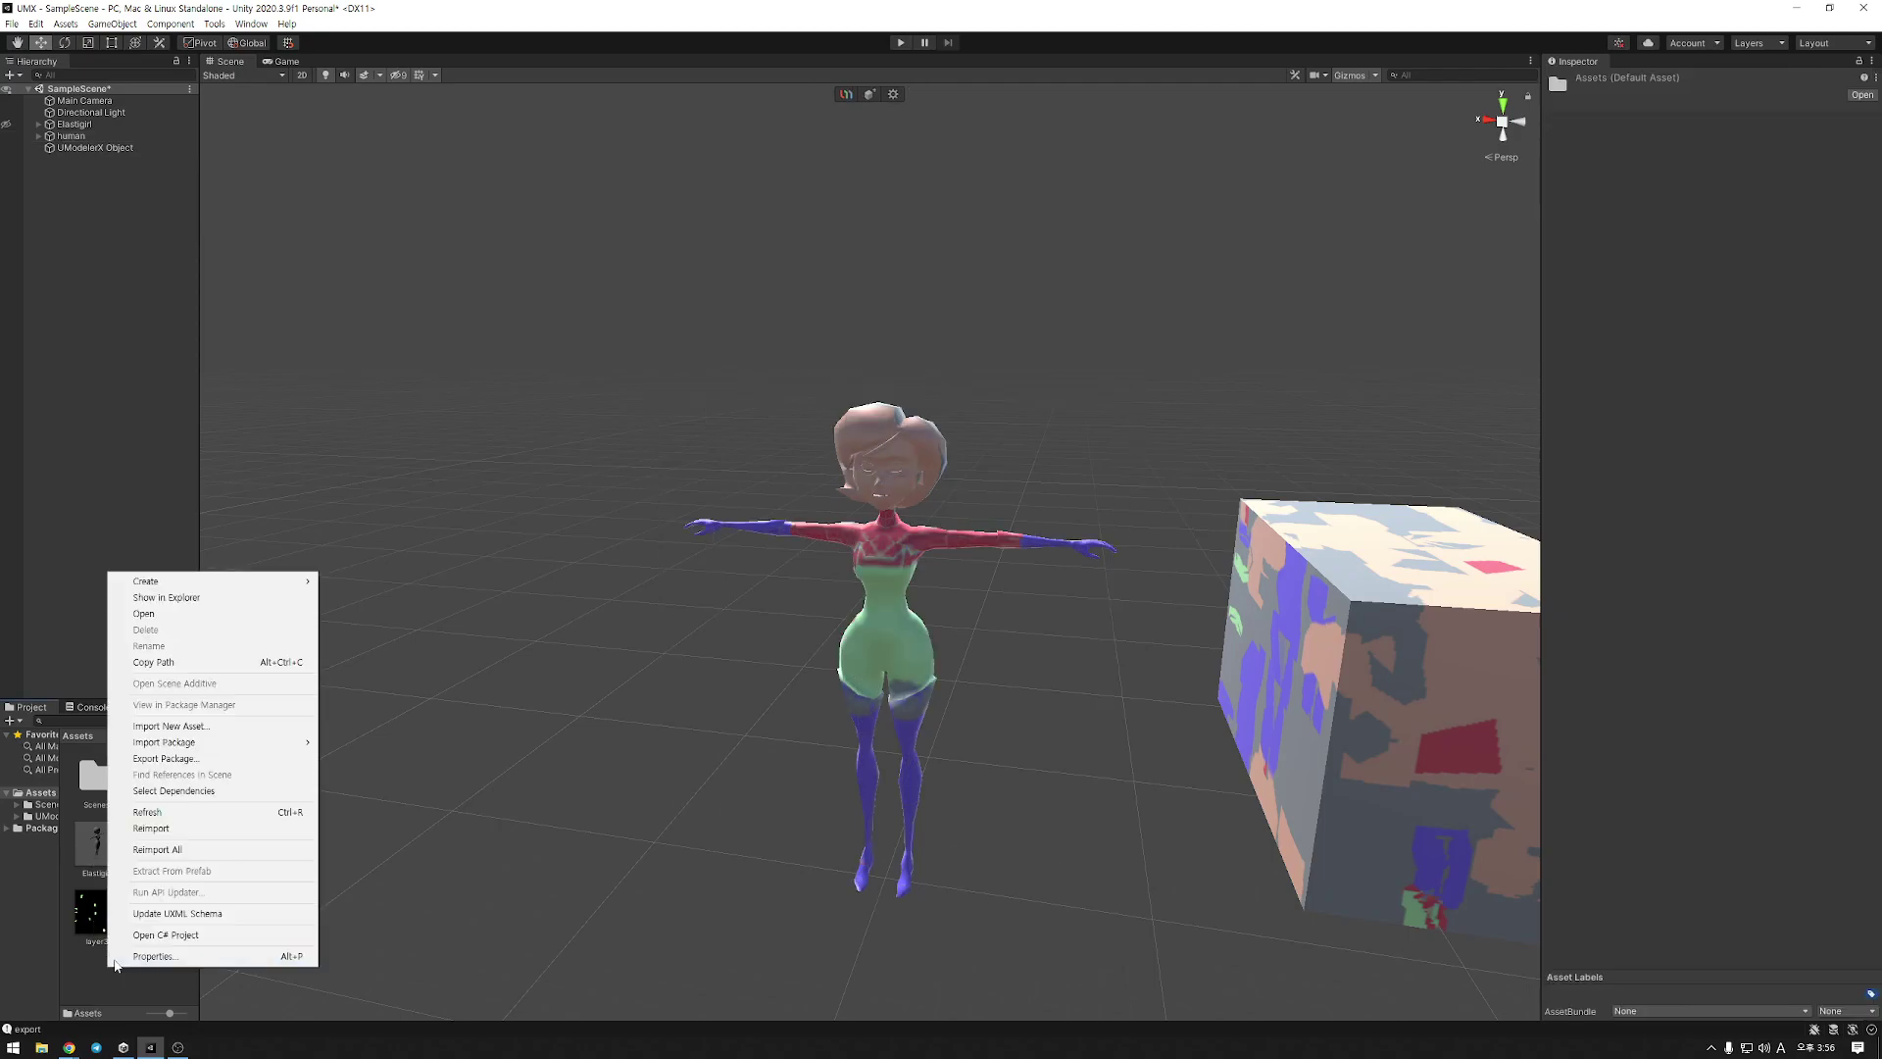
click(198, 601)
drag(719, 275, 1880, 247)
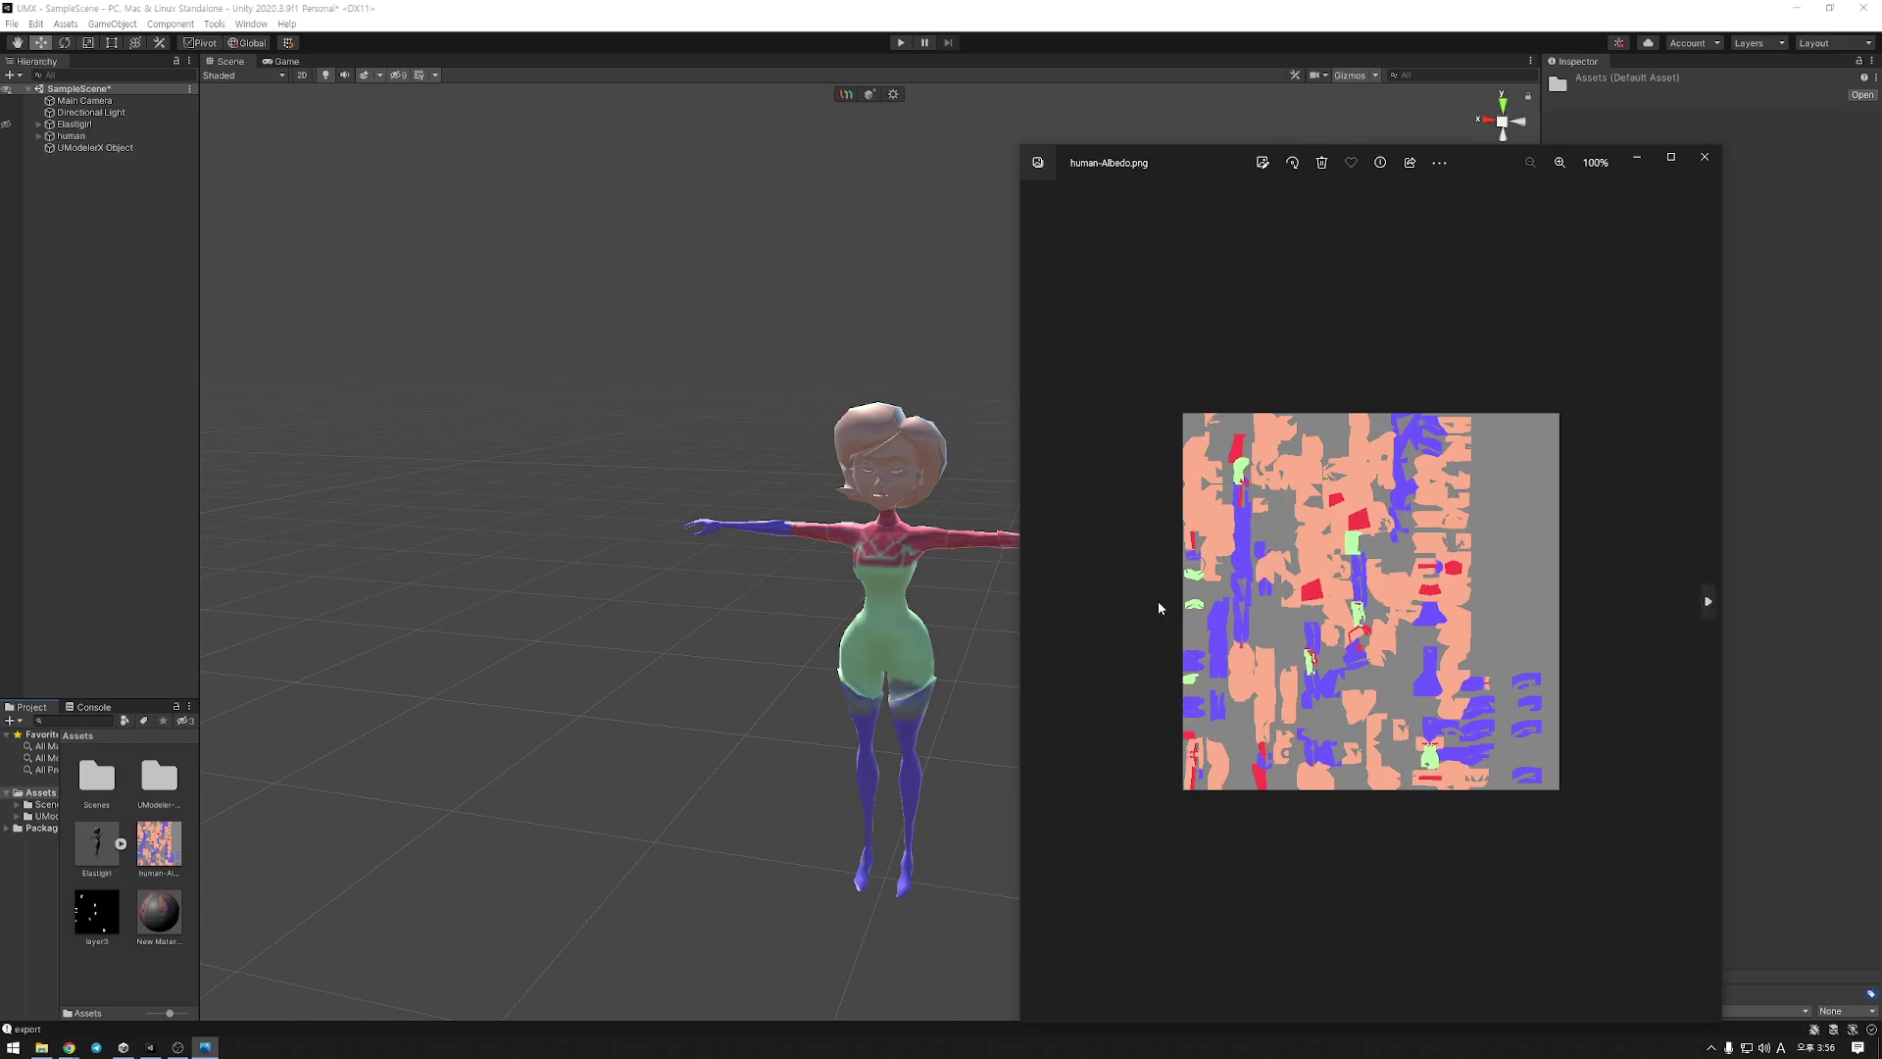
drag(1509, 166, 1052, 157)
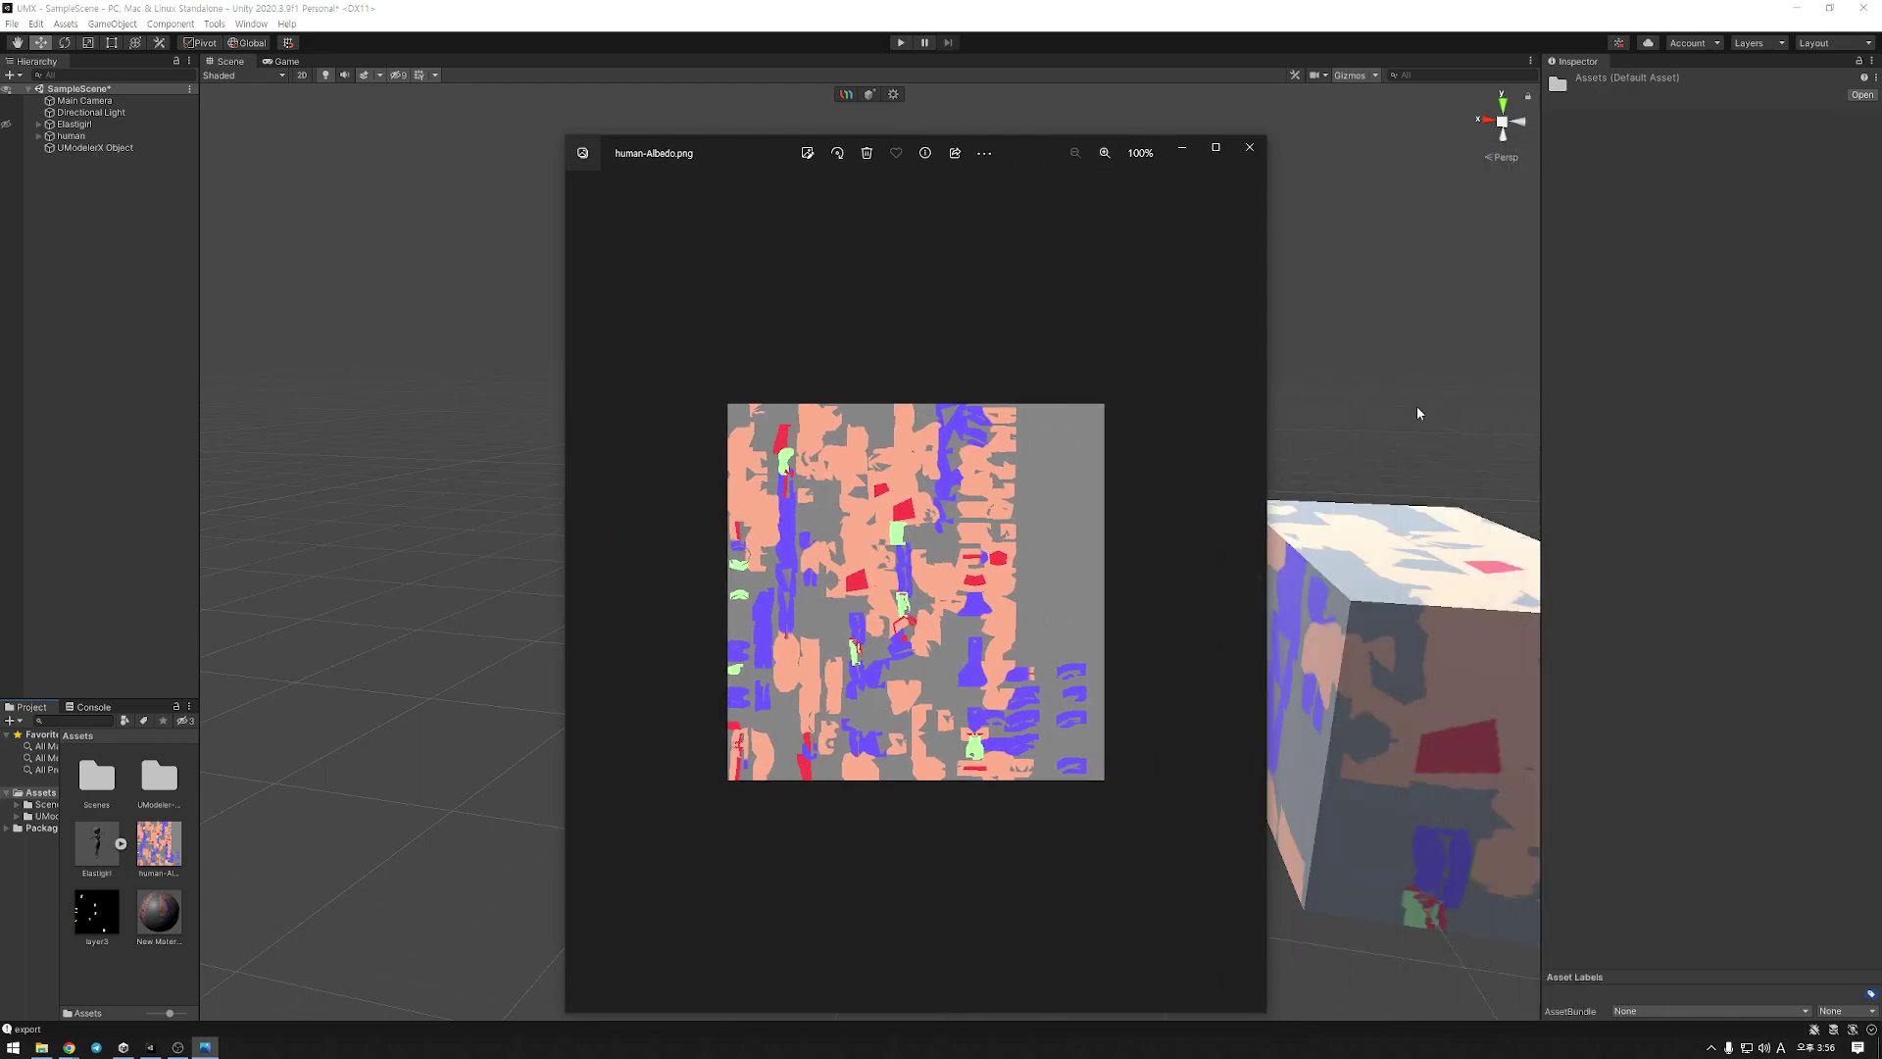
click(1262, 143)
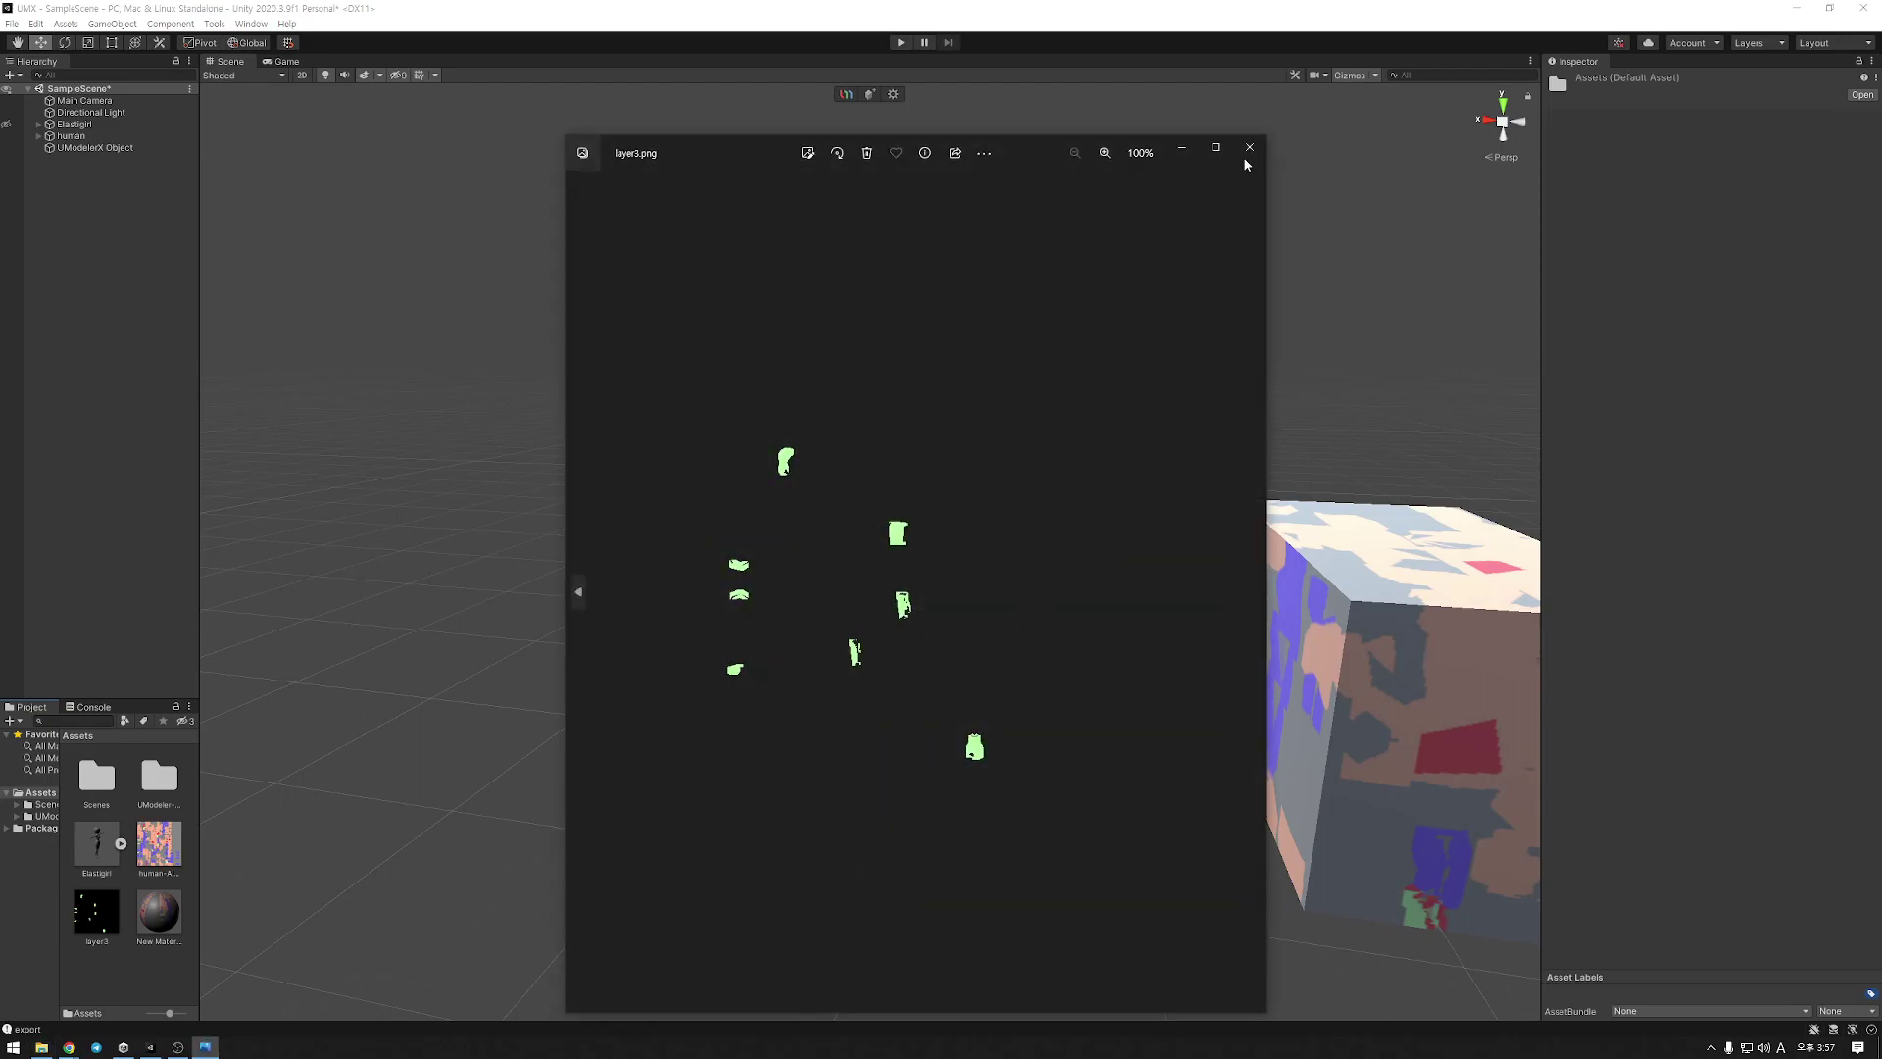
click(1250, 148)
Reselect the human model and export the mask image of Paint Layer (2) to the Assets folder as layer3_mask
click(910, 635)
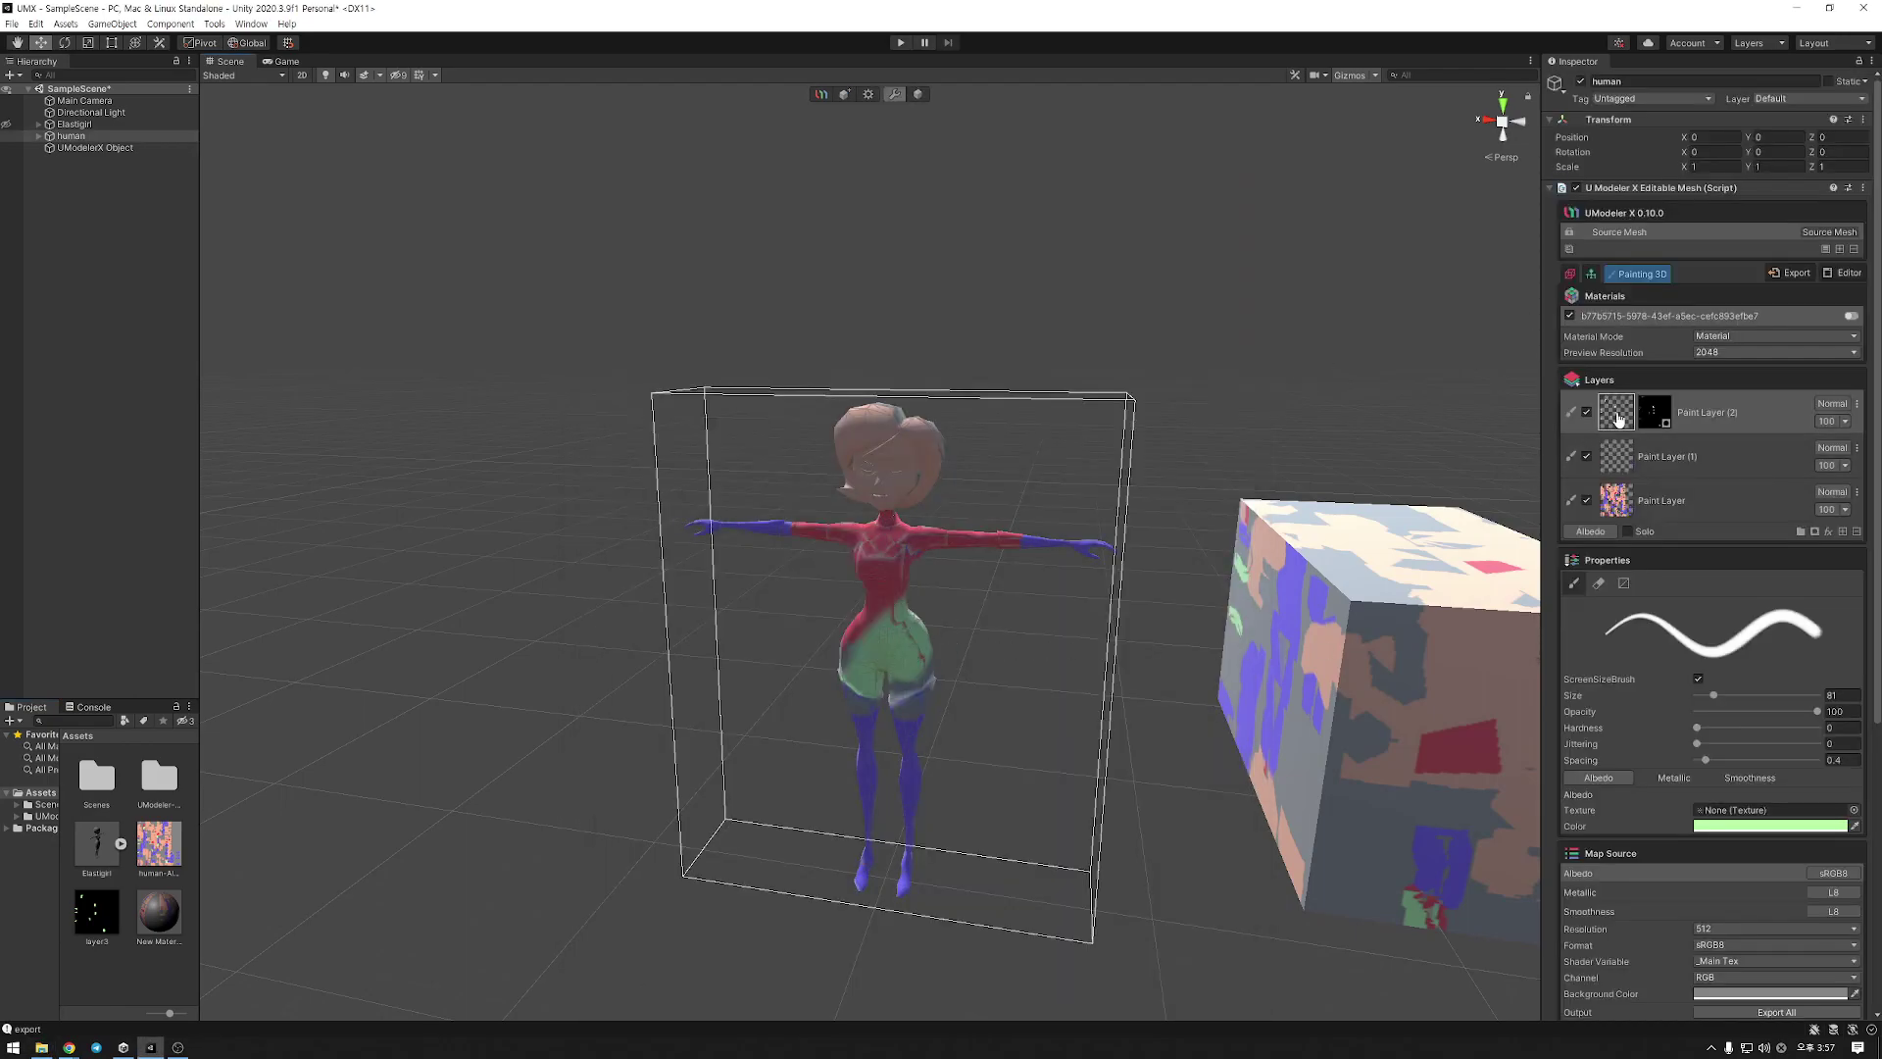
click(1653, 413)
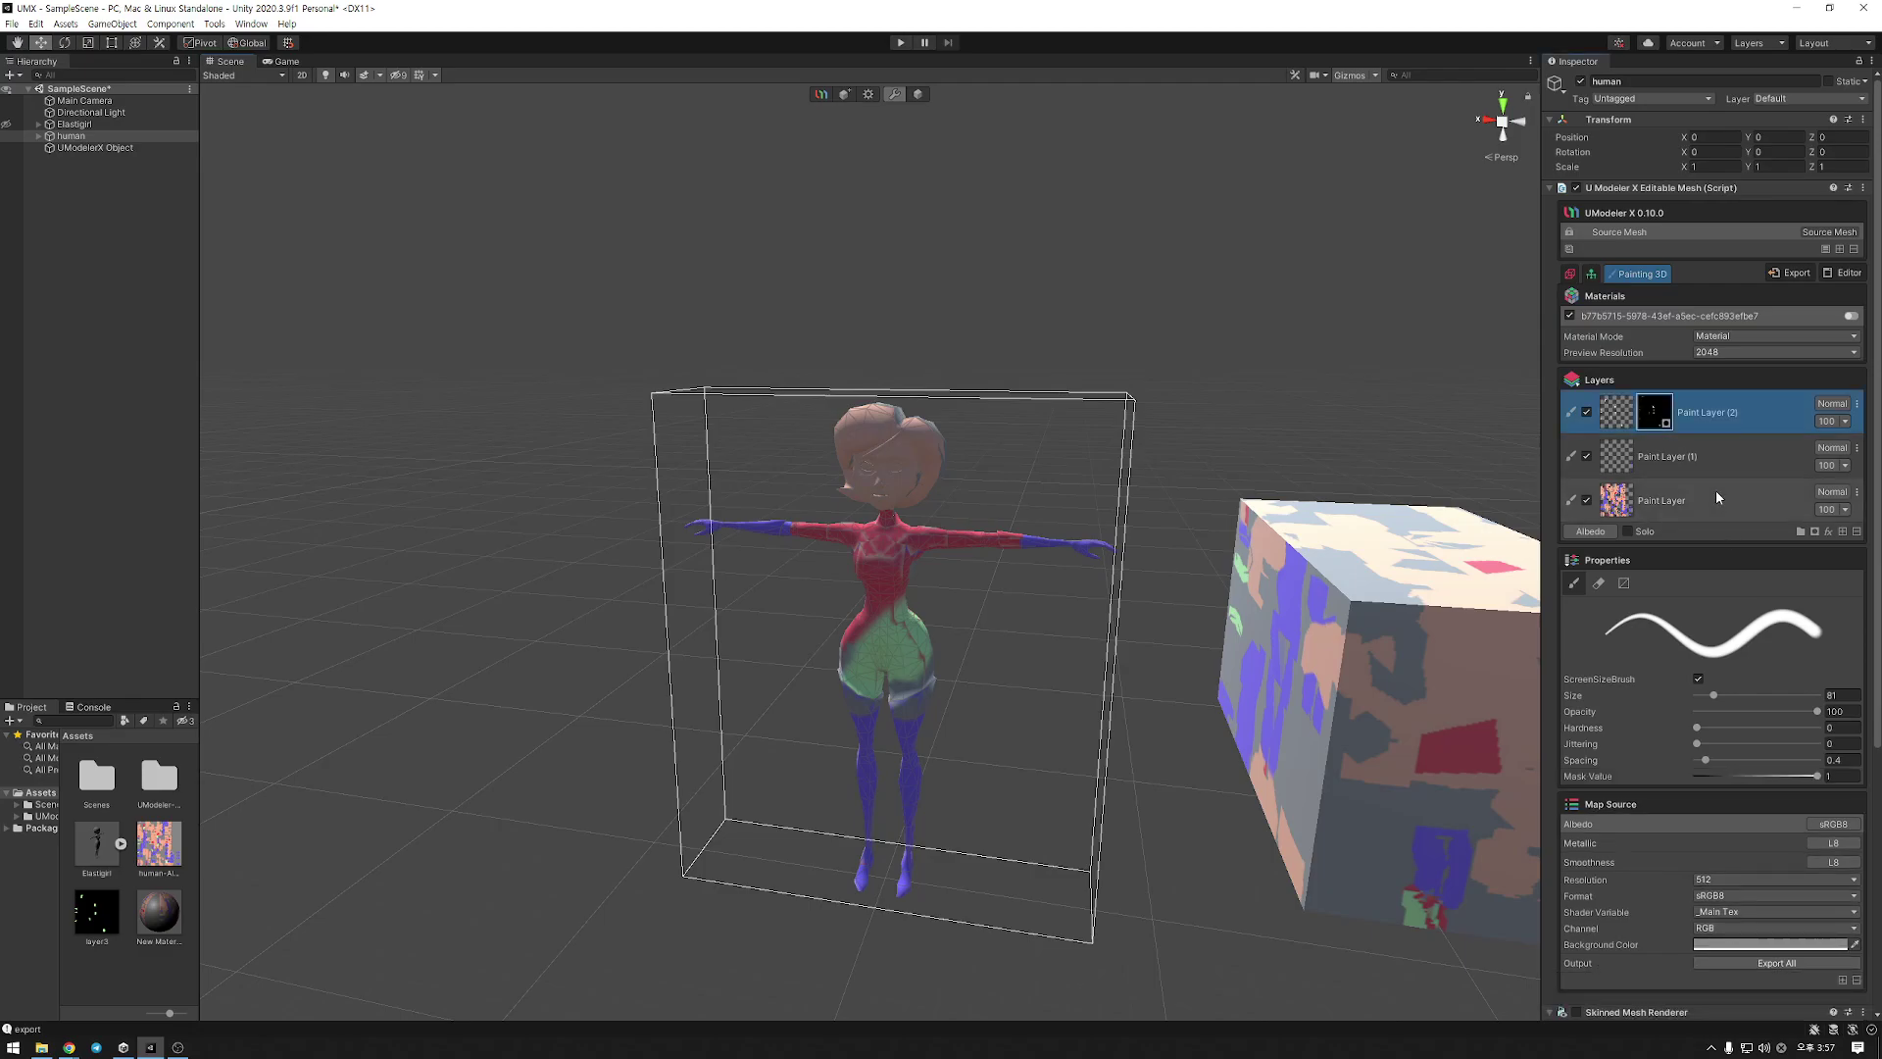
click(1856, 404)
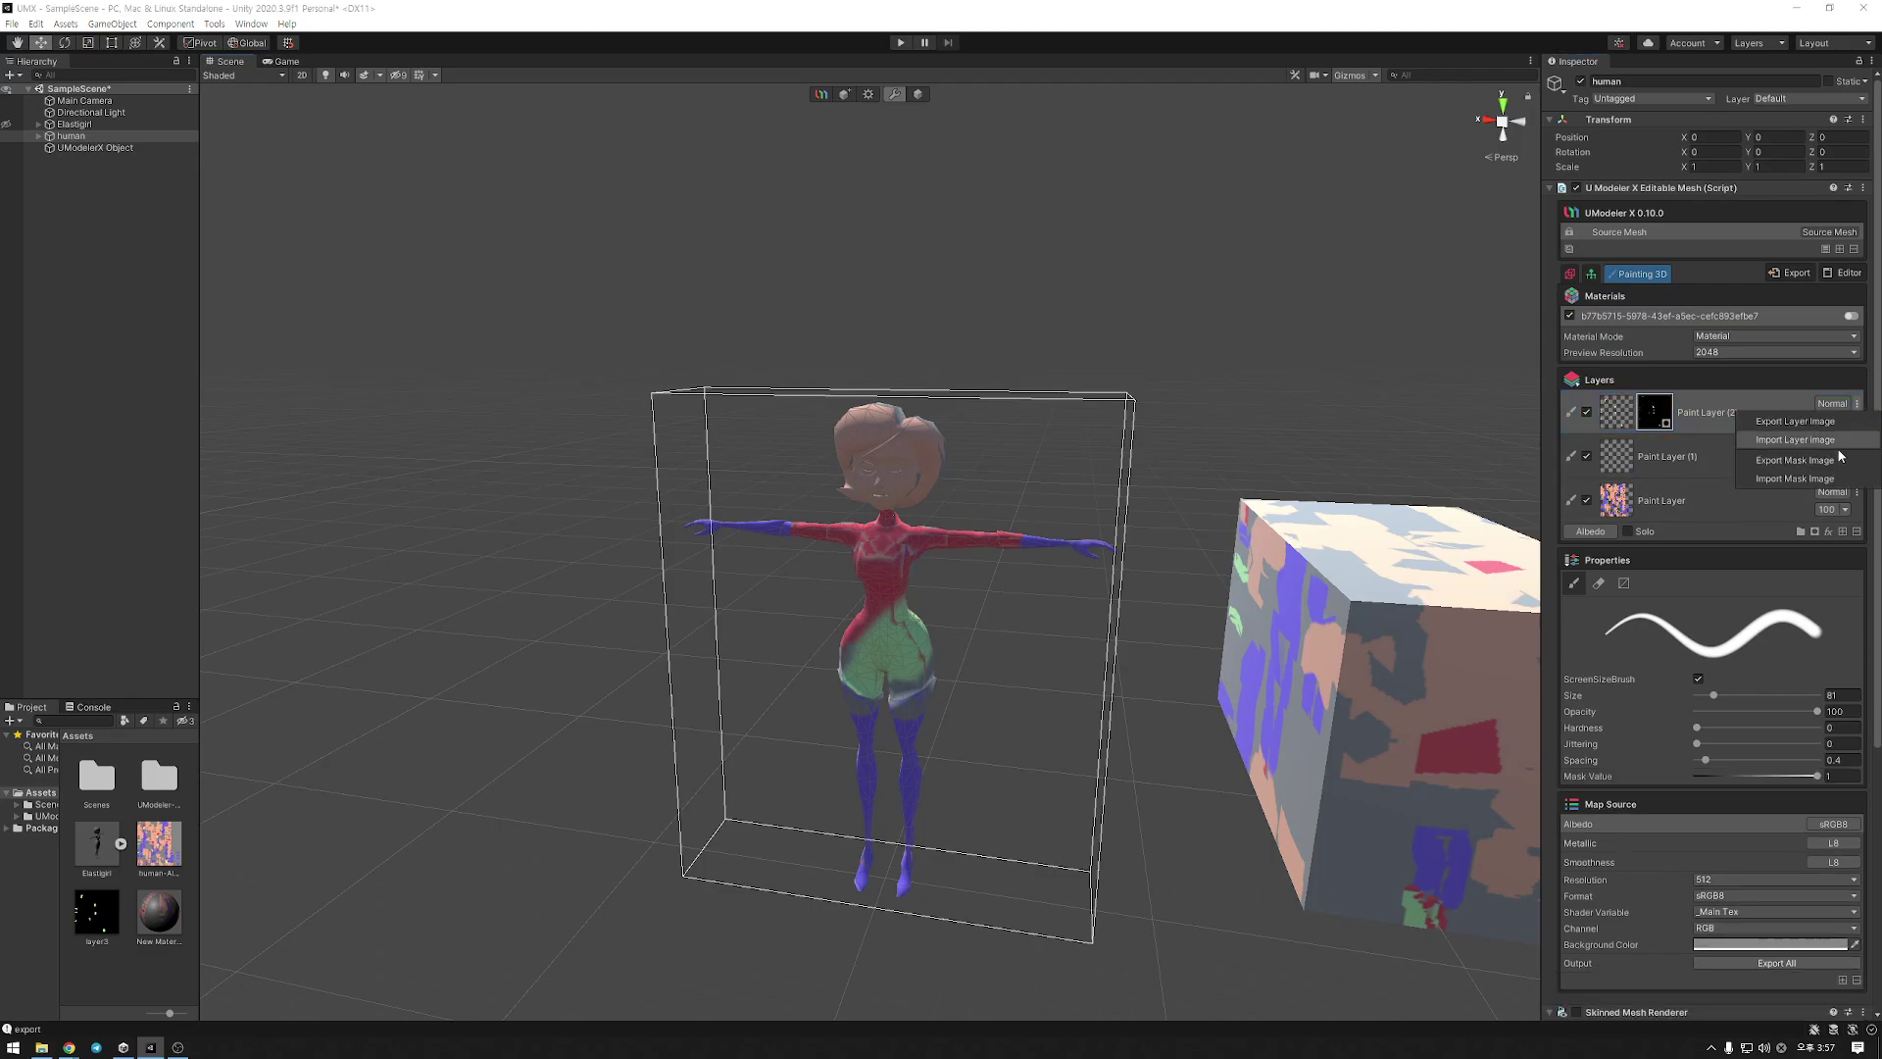
click(1792, 460)
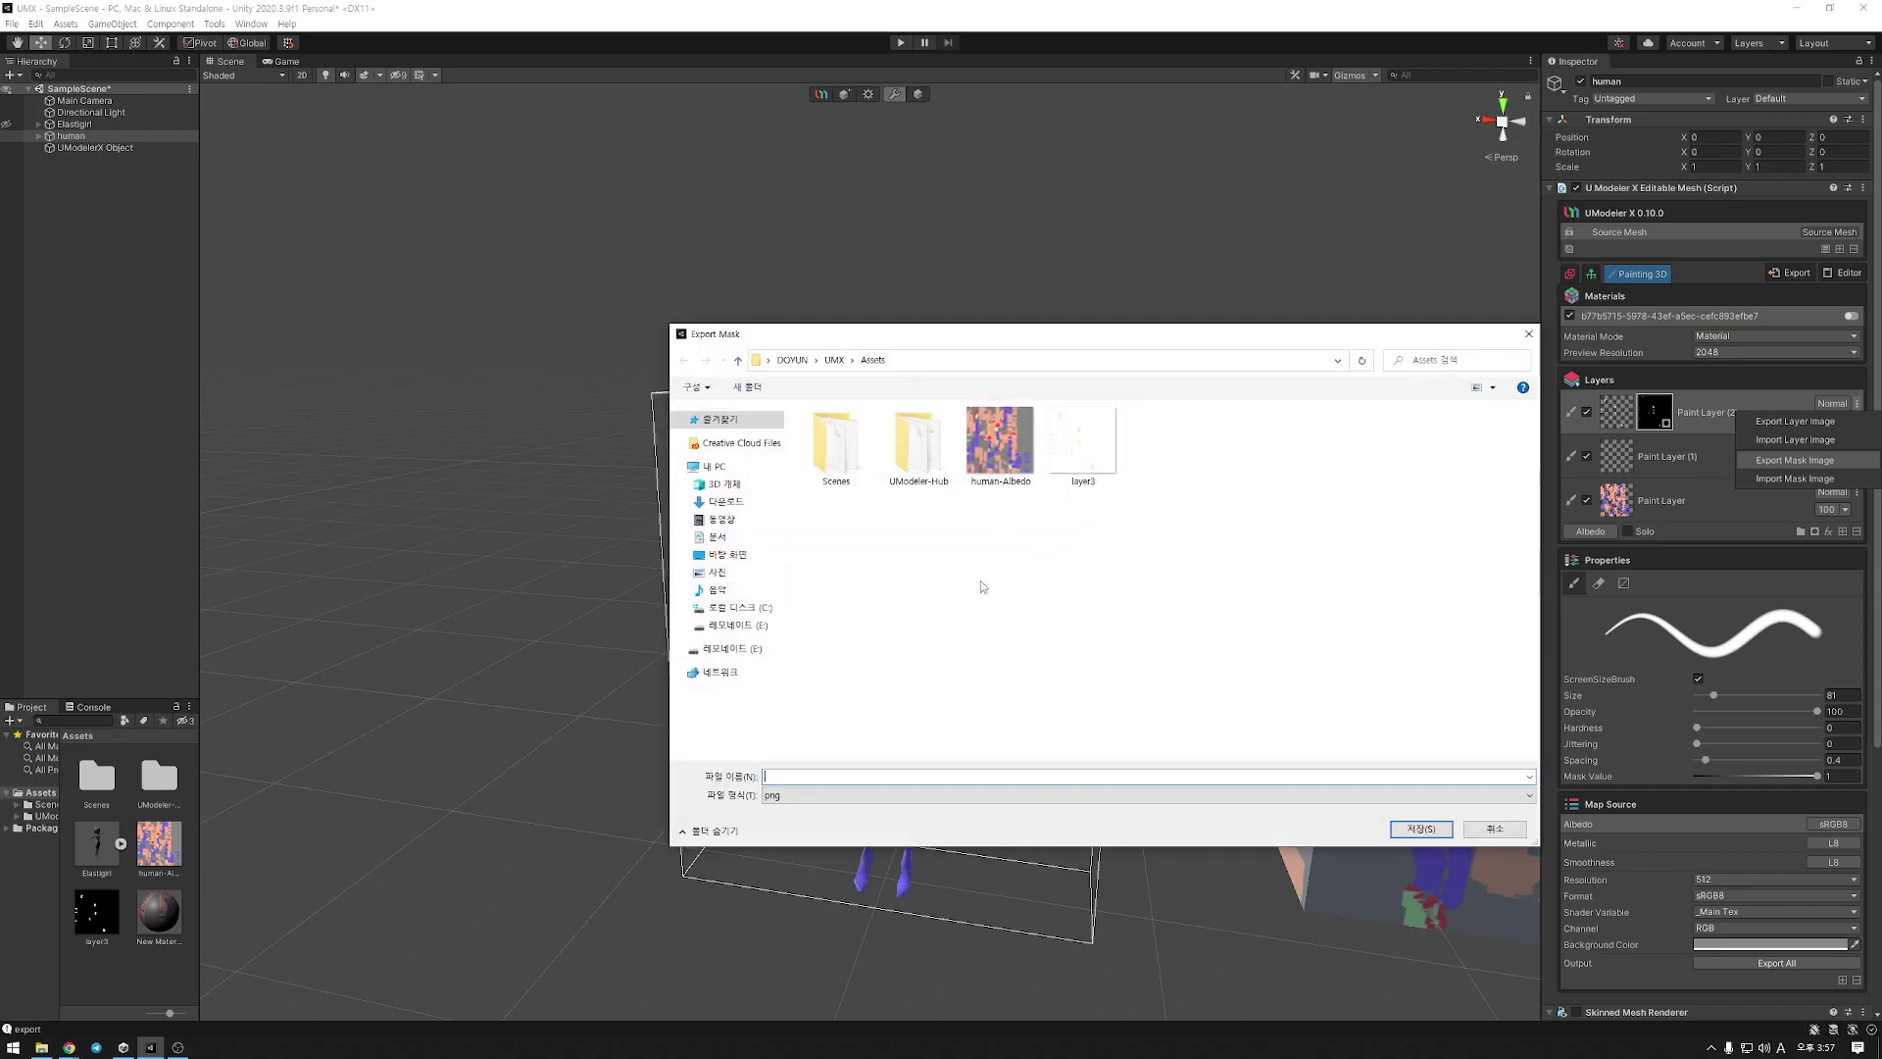
click(1083, 464)
click(823, 774)
click(824, 772)
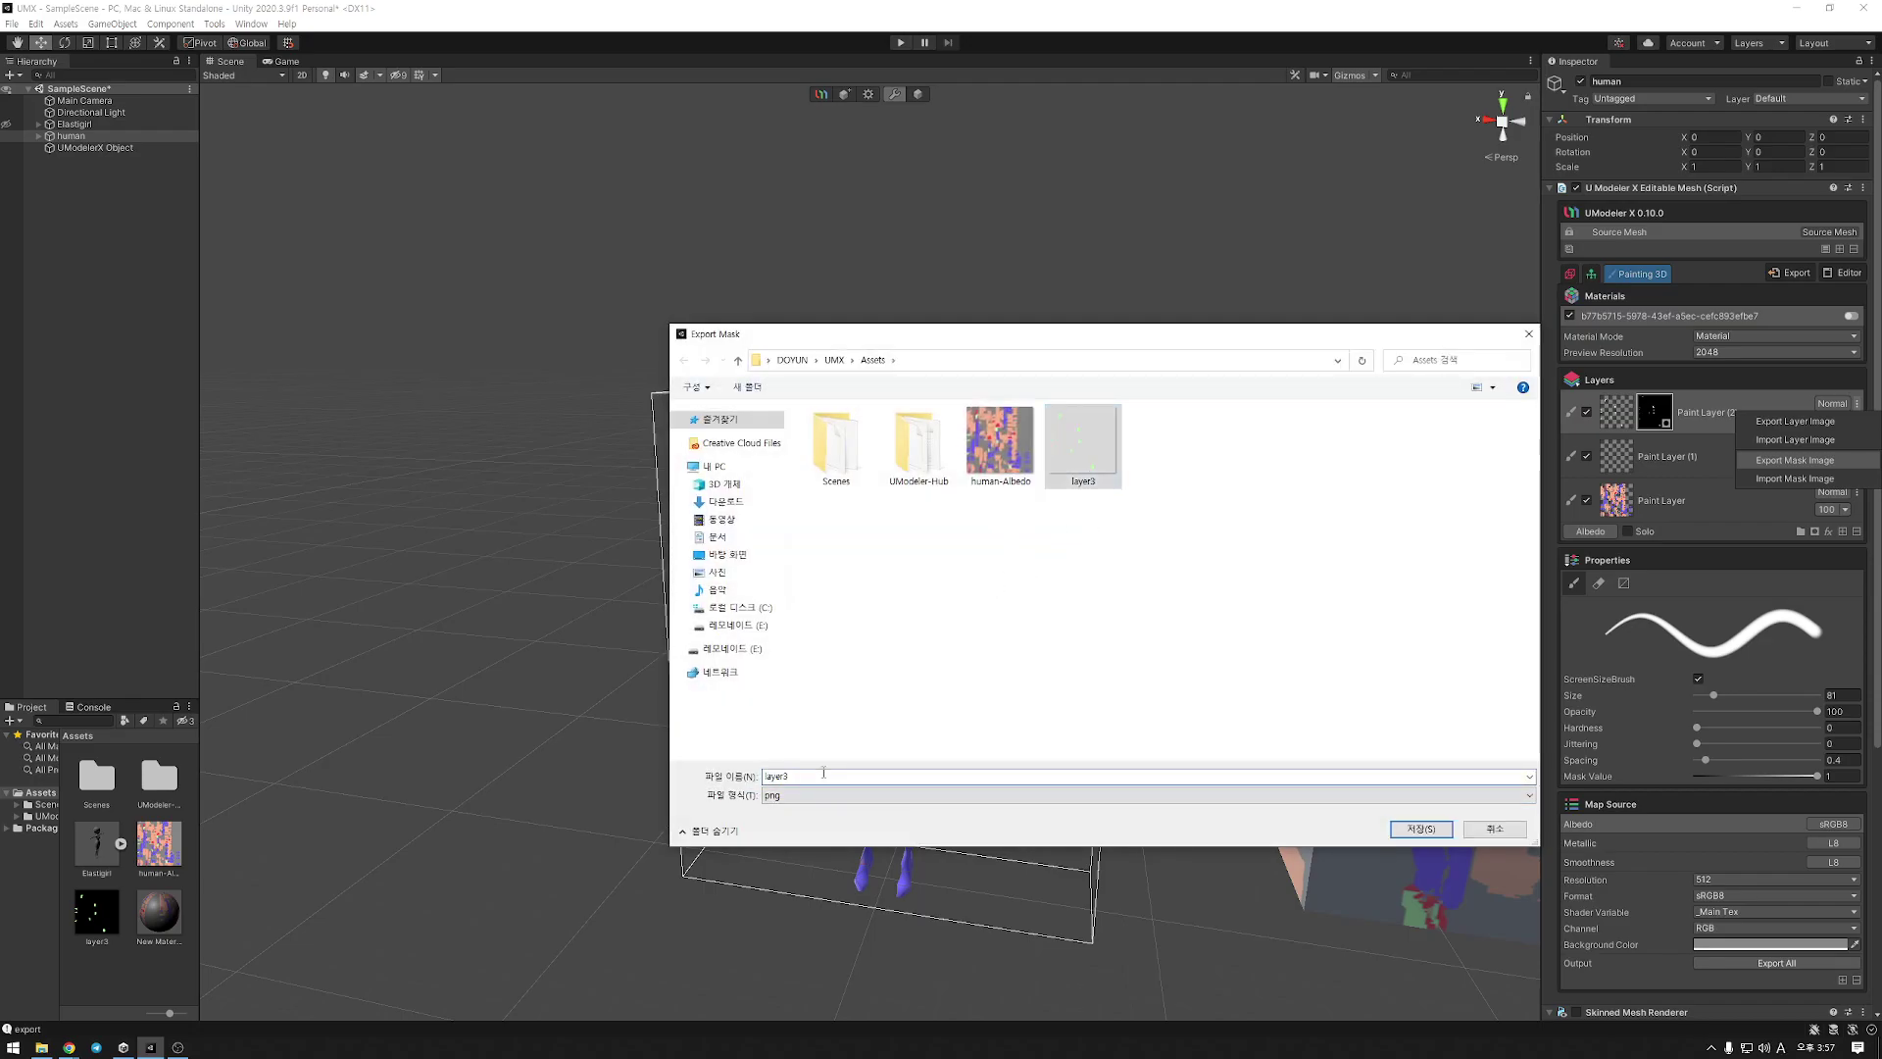
text(_mak)
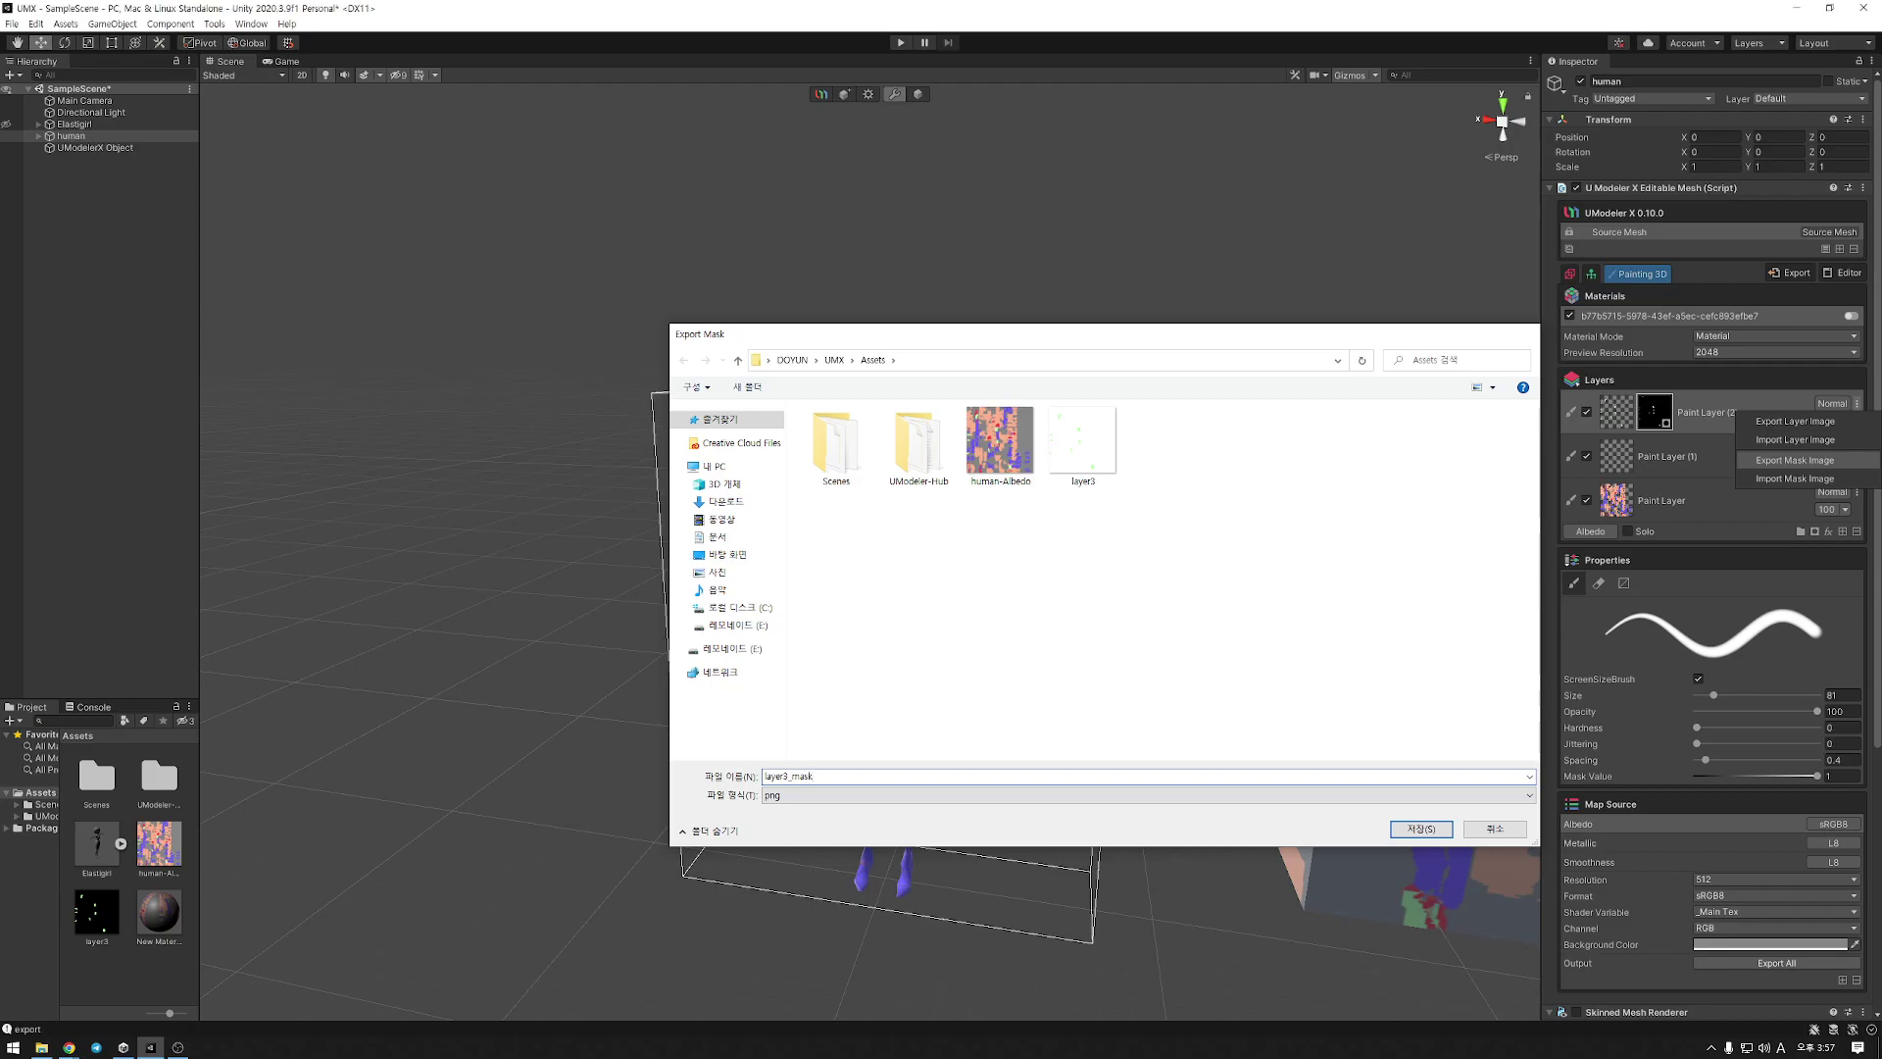
key(Return)
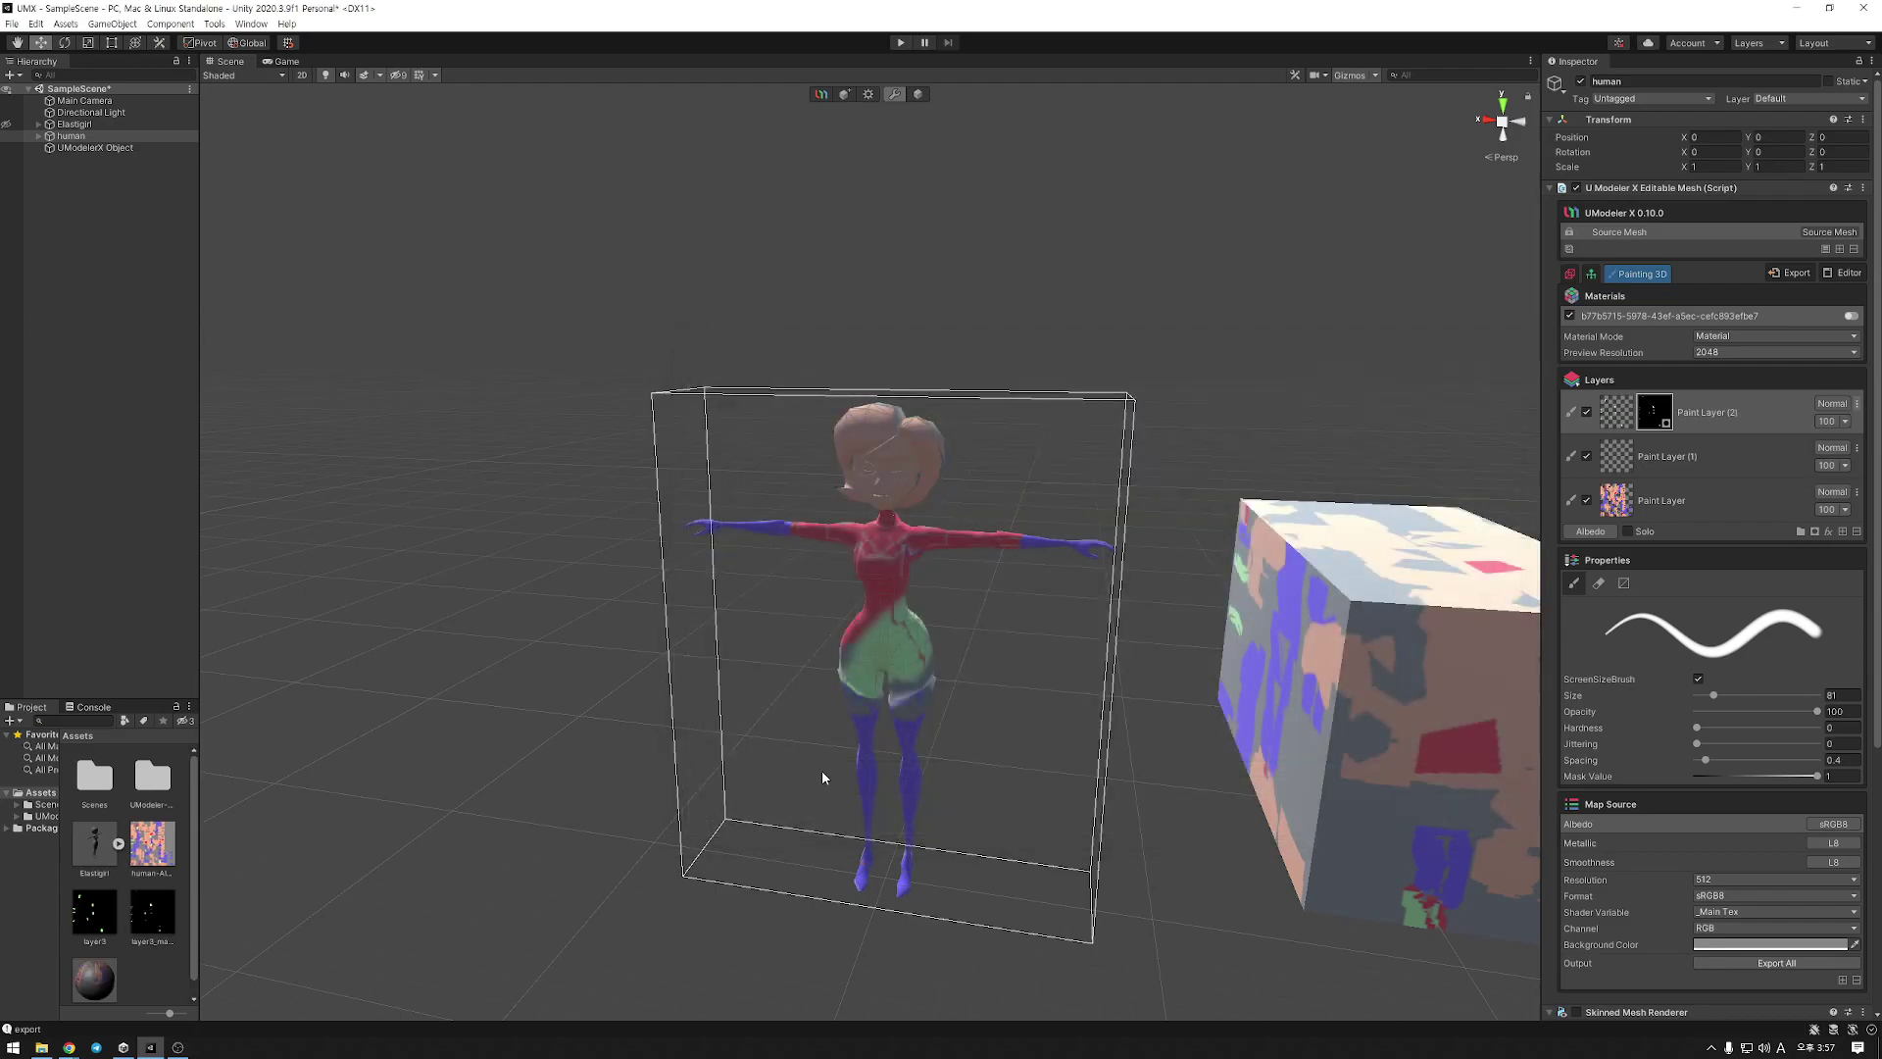
Select the image of Paint Layer (2) and view the exported layer3.png in the image viewer
click(161, 925)
click(880, 609)
click(1616, 420)
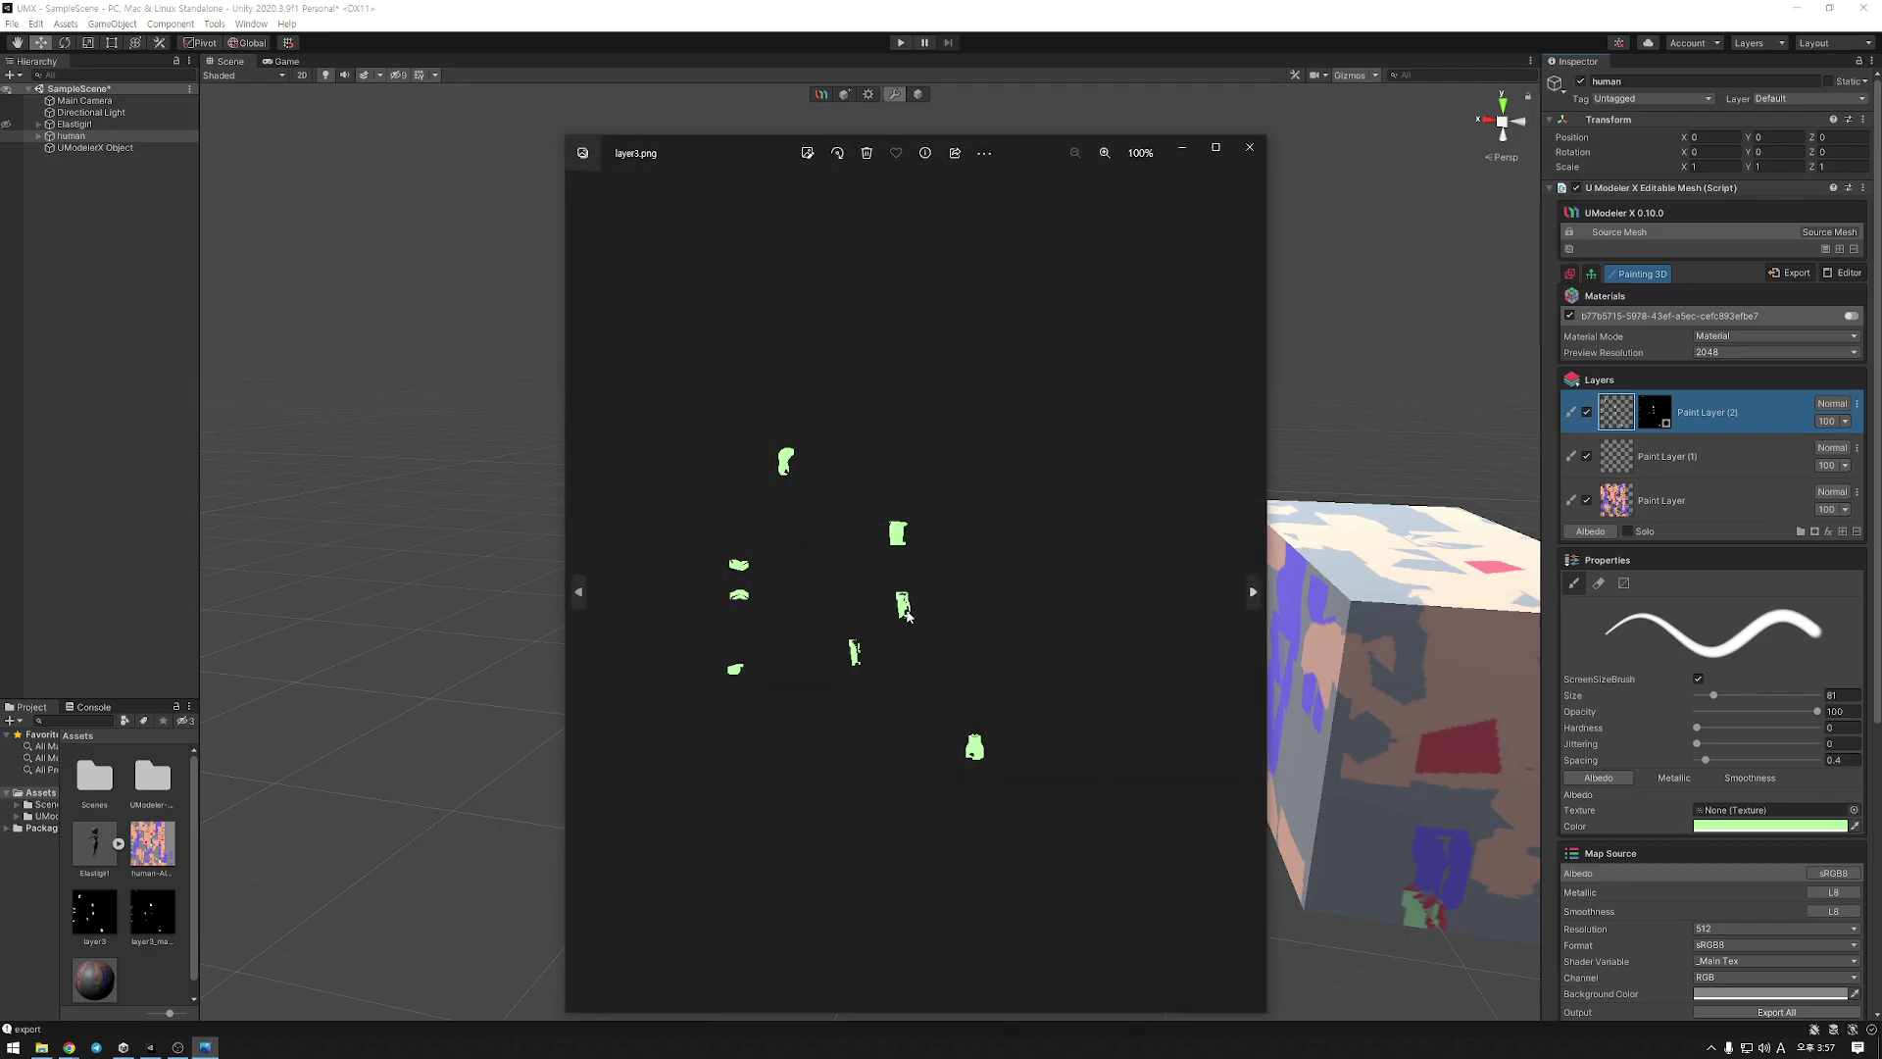
click(1246, 149)
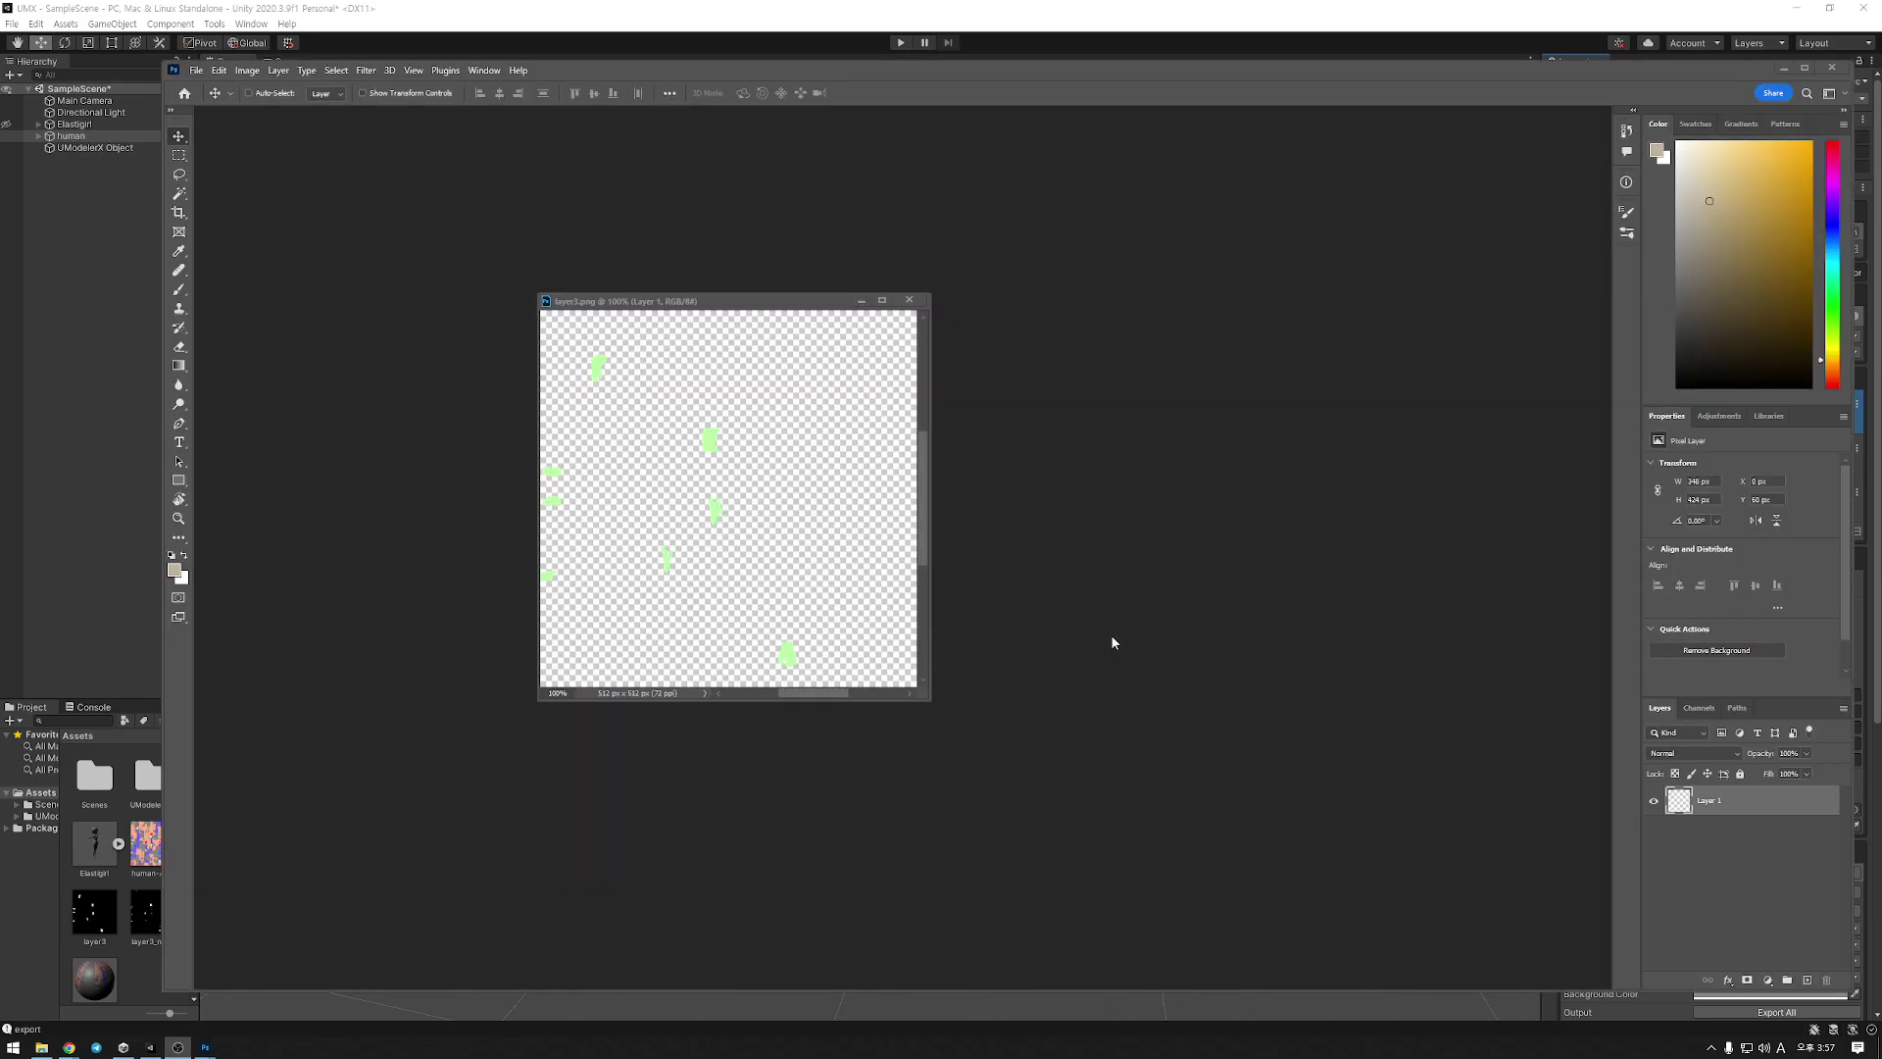
In Photoshop, set the foreground color to bright pink and brush freehand scribbles across the middle of layer3.png
click(1110, 634)
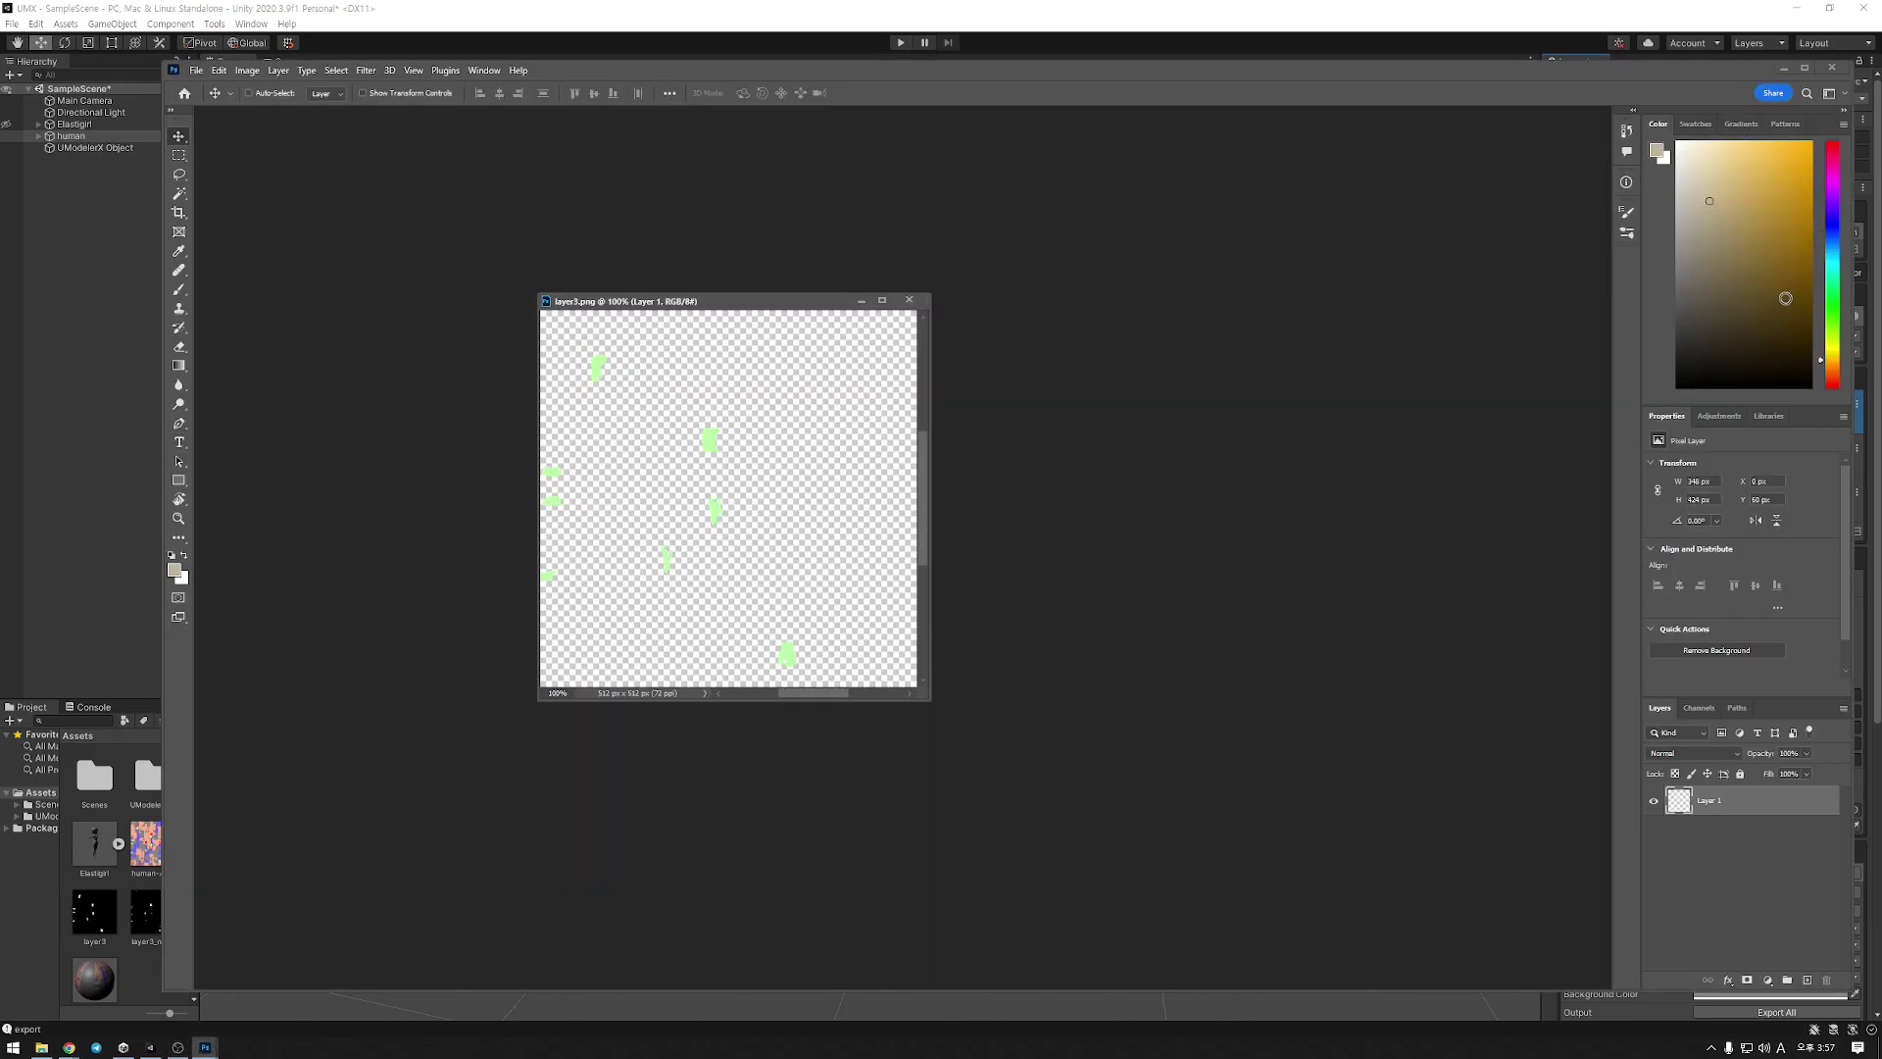
click(1830, 148)
click(1775, 146)
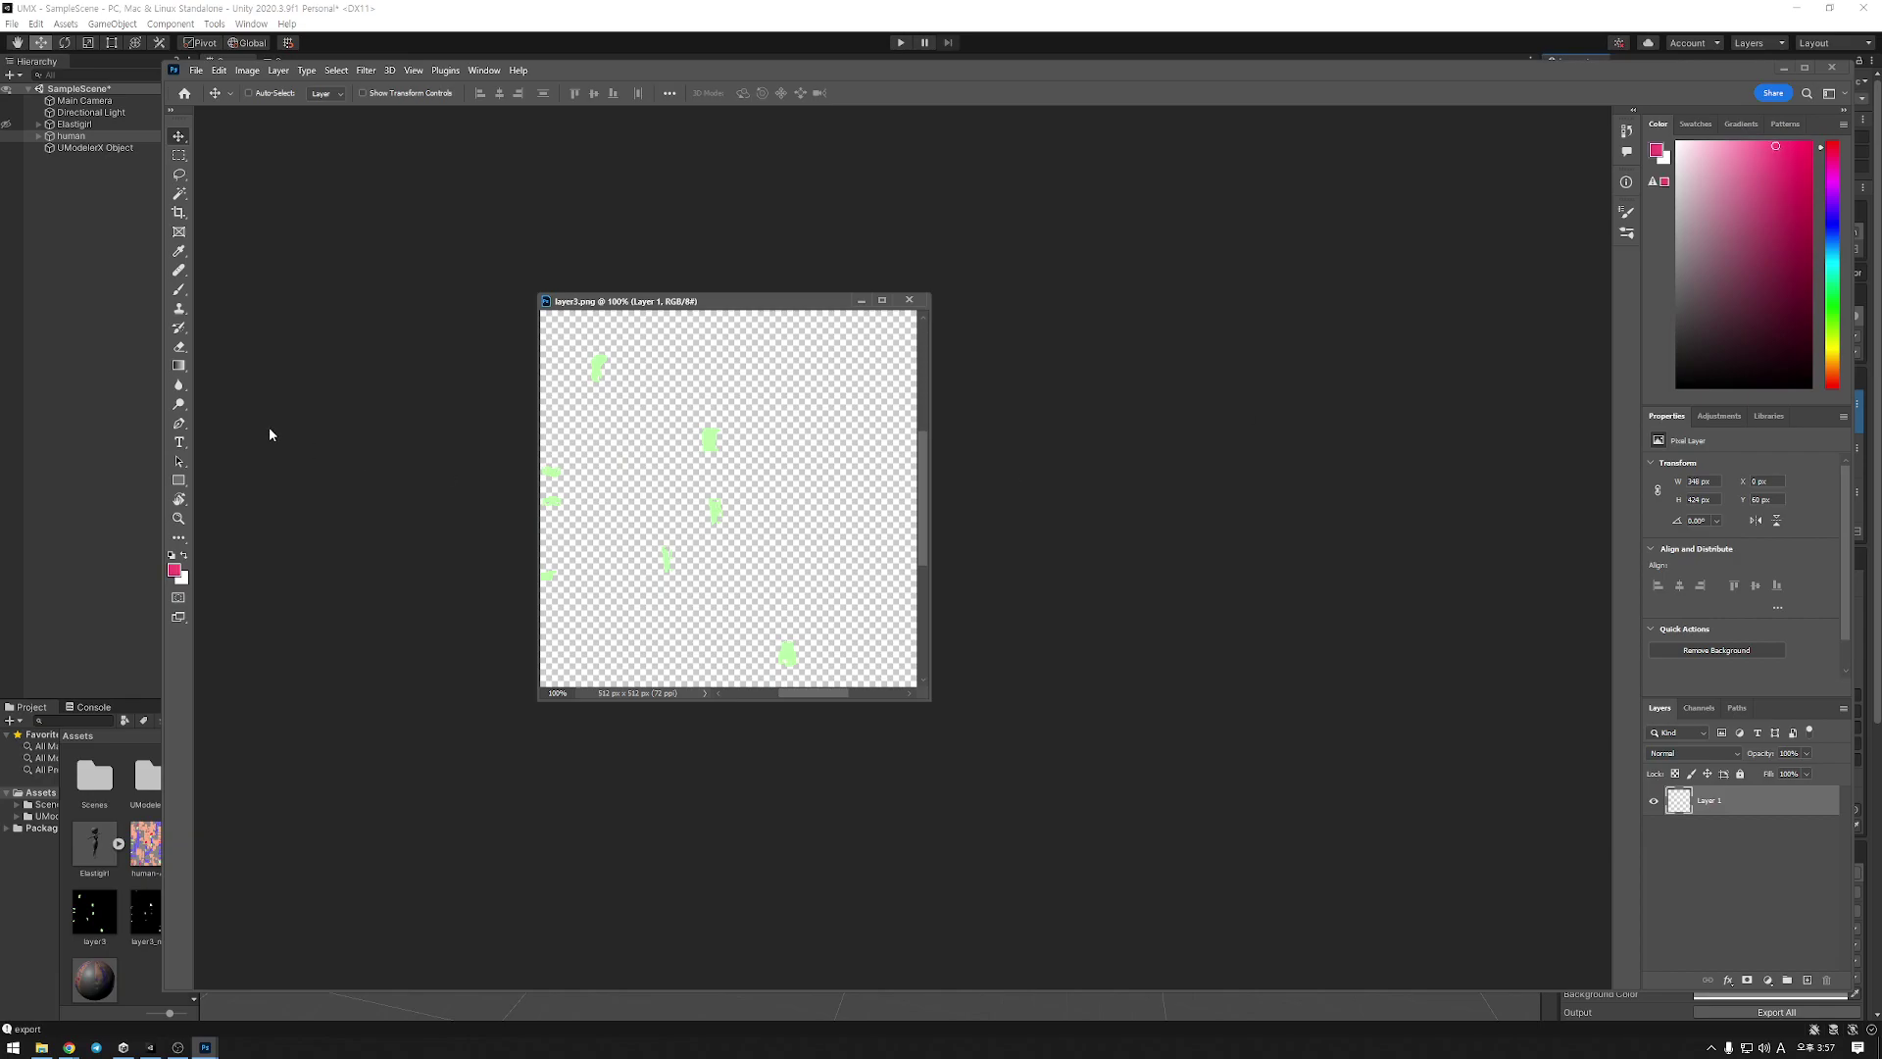
key(b)
mouse_move(641, 500)
mouse_down()
mouse_move(795, 407)
mouse_move(823, 581)
mouse_move(716, 586)
mouse_move(710, 567)
mouse_up()
mouse_move(620, 379)
mouse_down()
mouse_move(630, 512)
mouse_move(790, 458)
mouse_move(837, 497)
mouse_up()
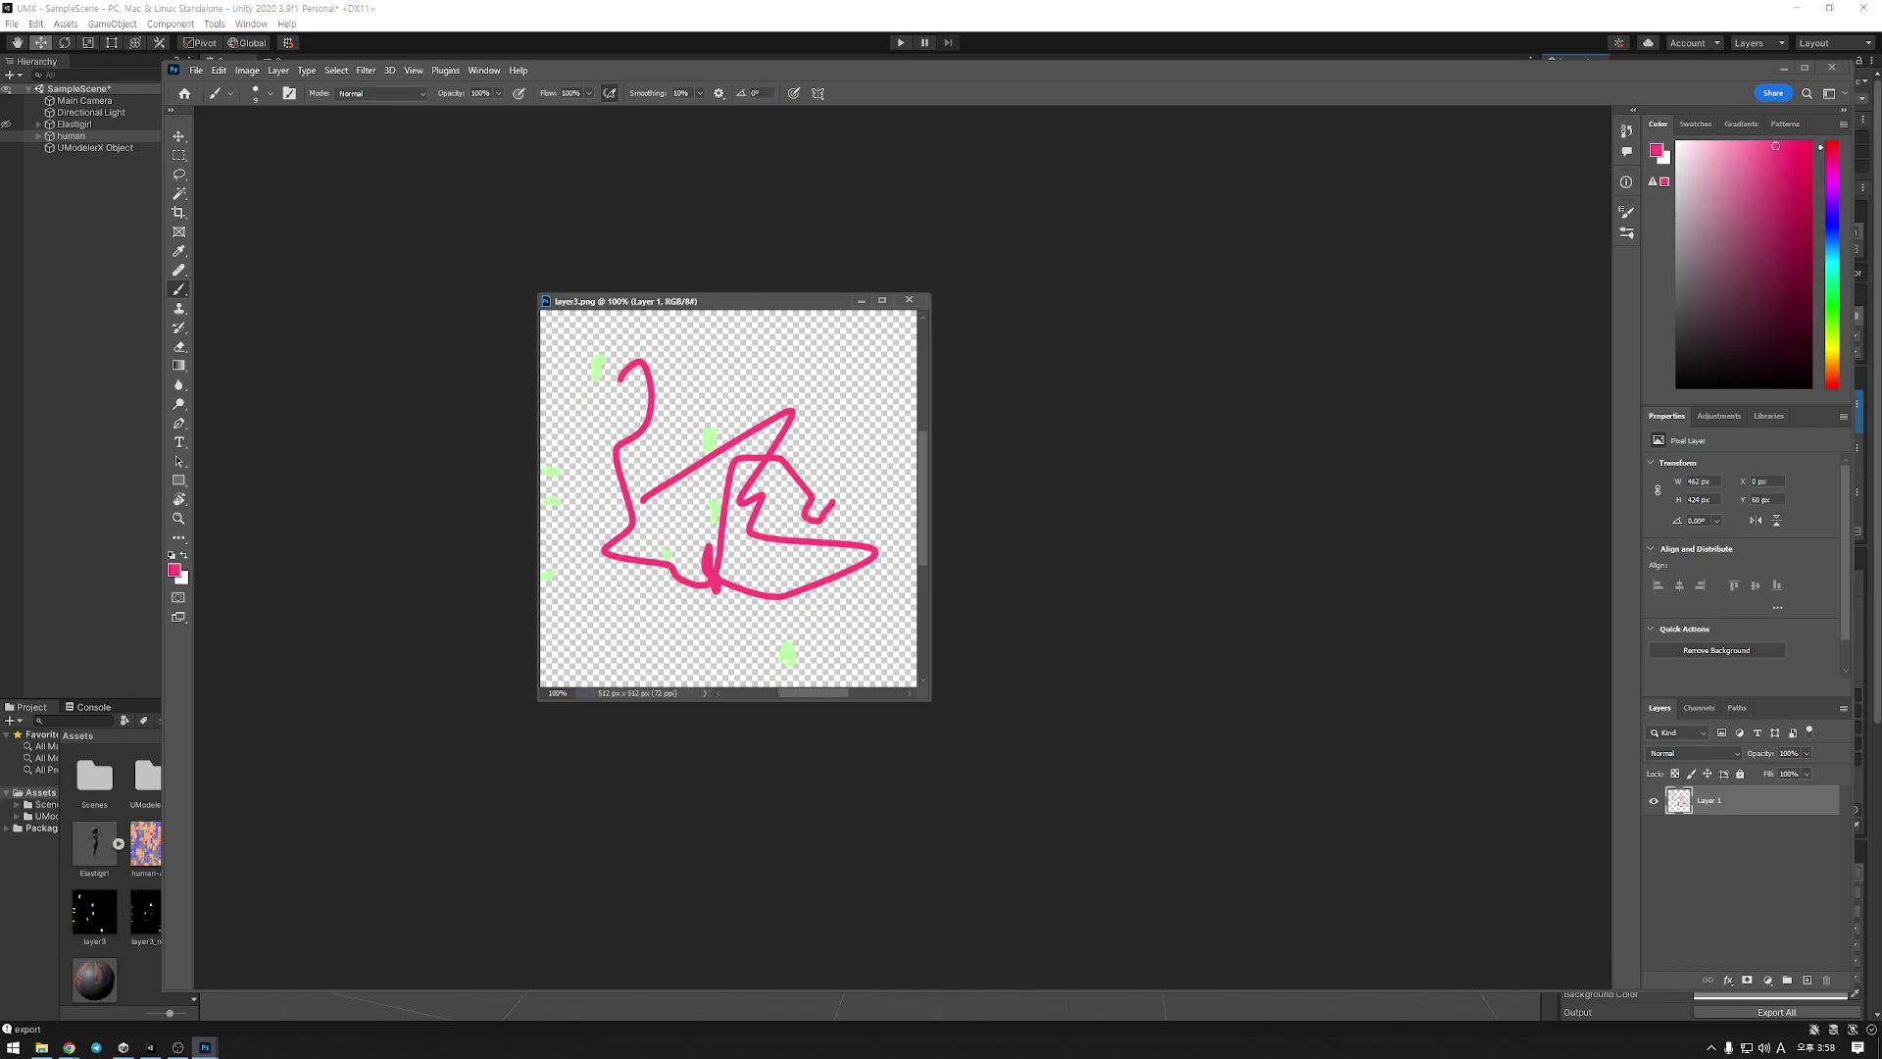
Switch to Unity and import the edited layer3.png as the layer image of Paint Layer (2)
key(alt+Tab)
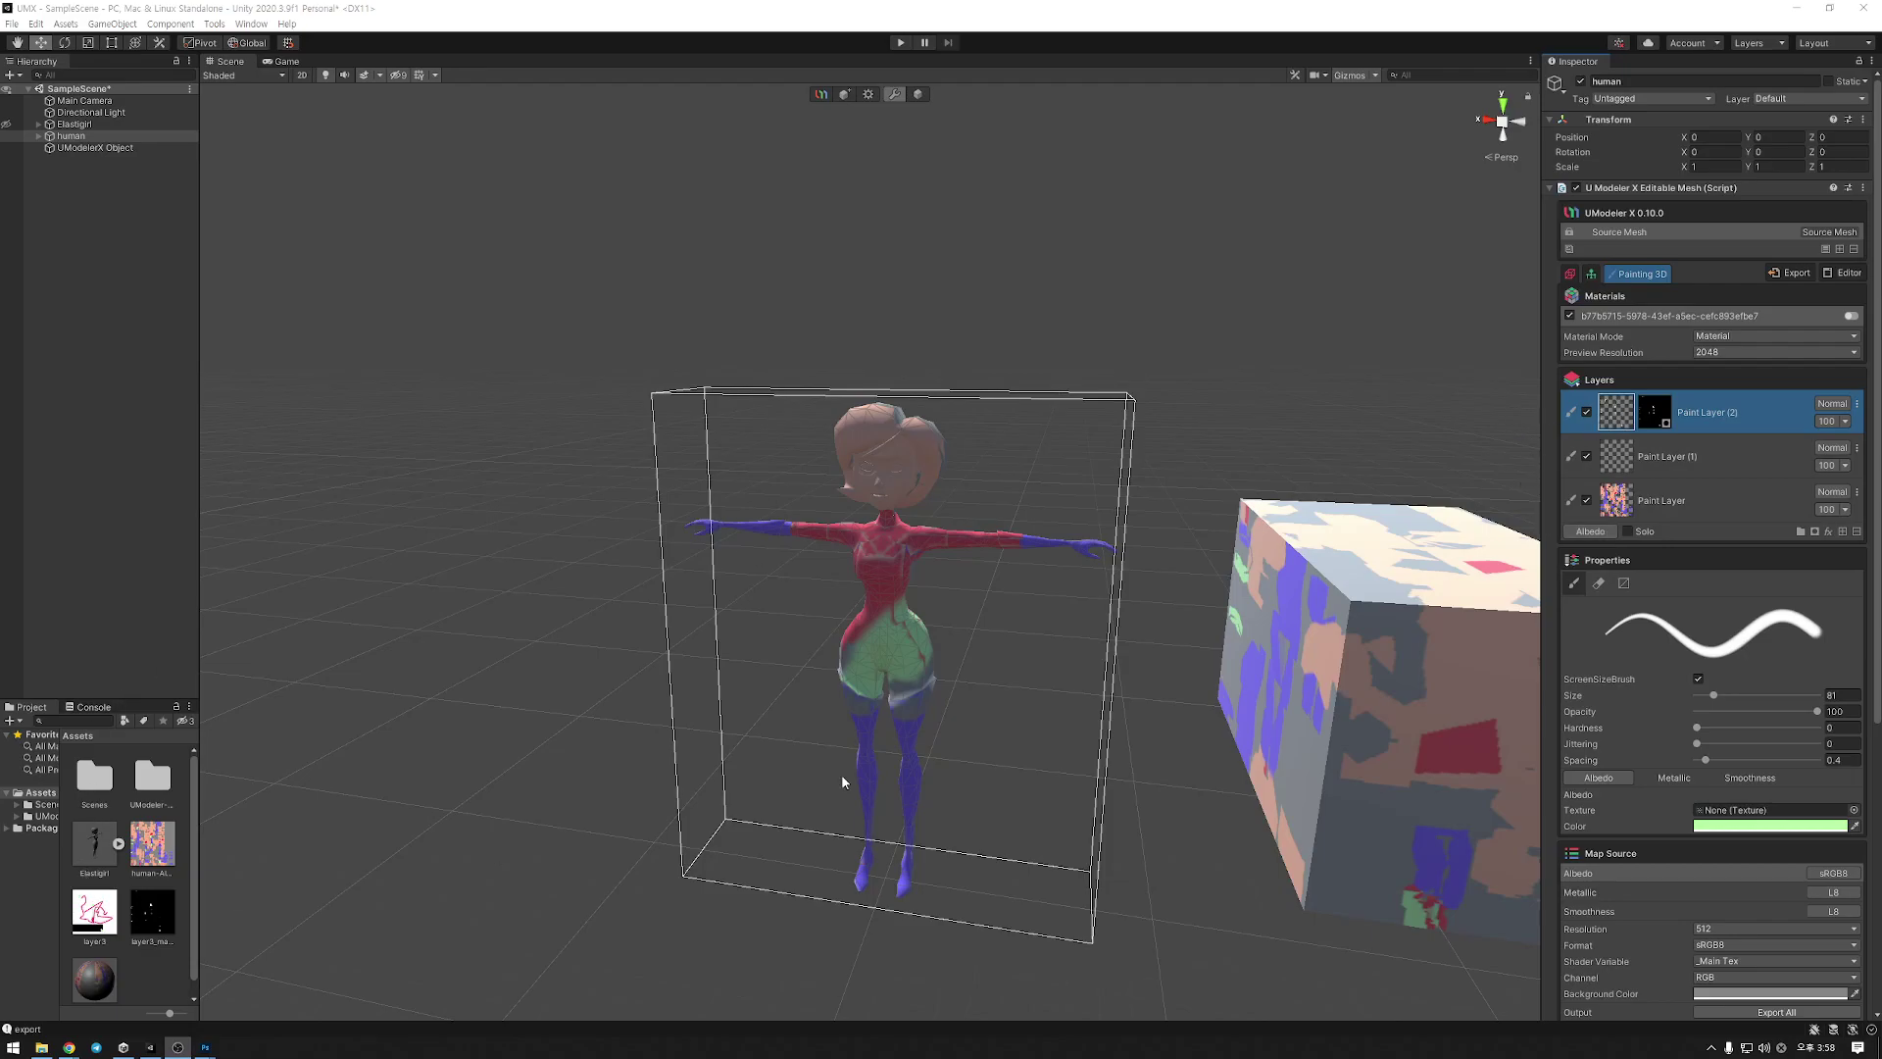
click(1853, 404)
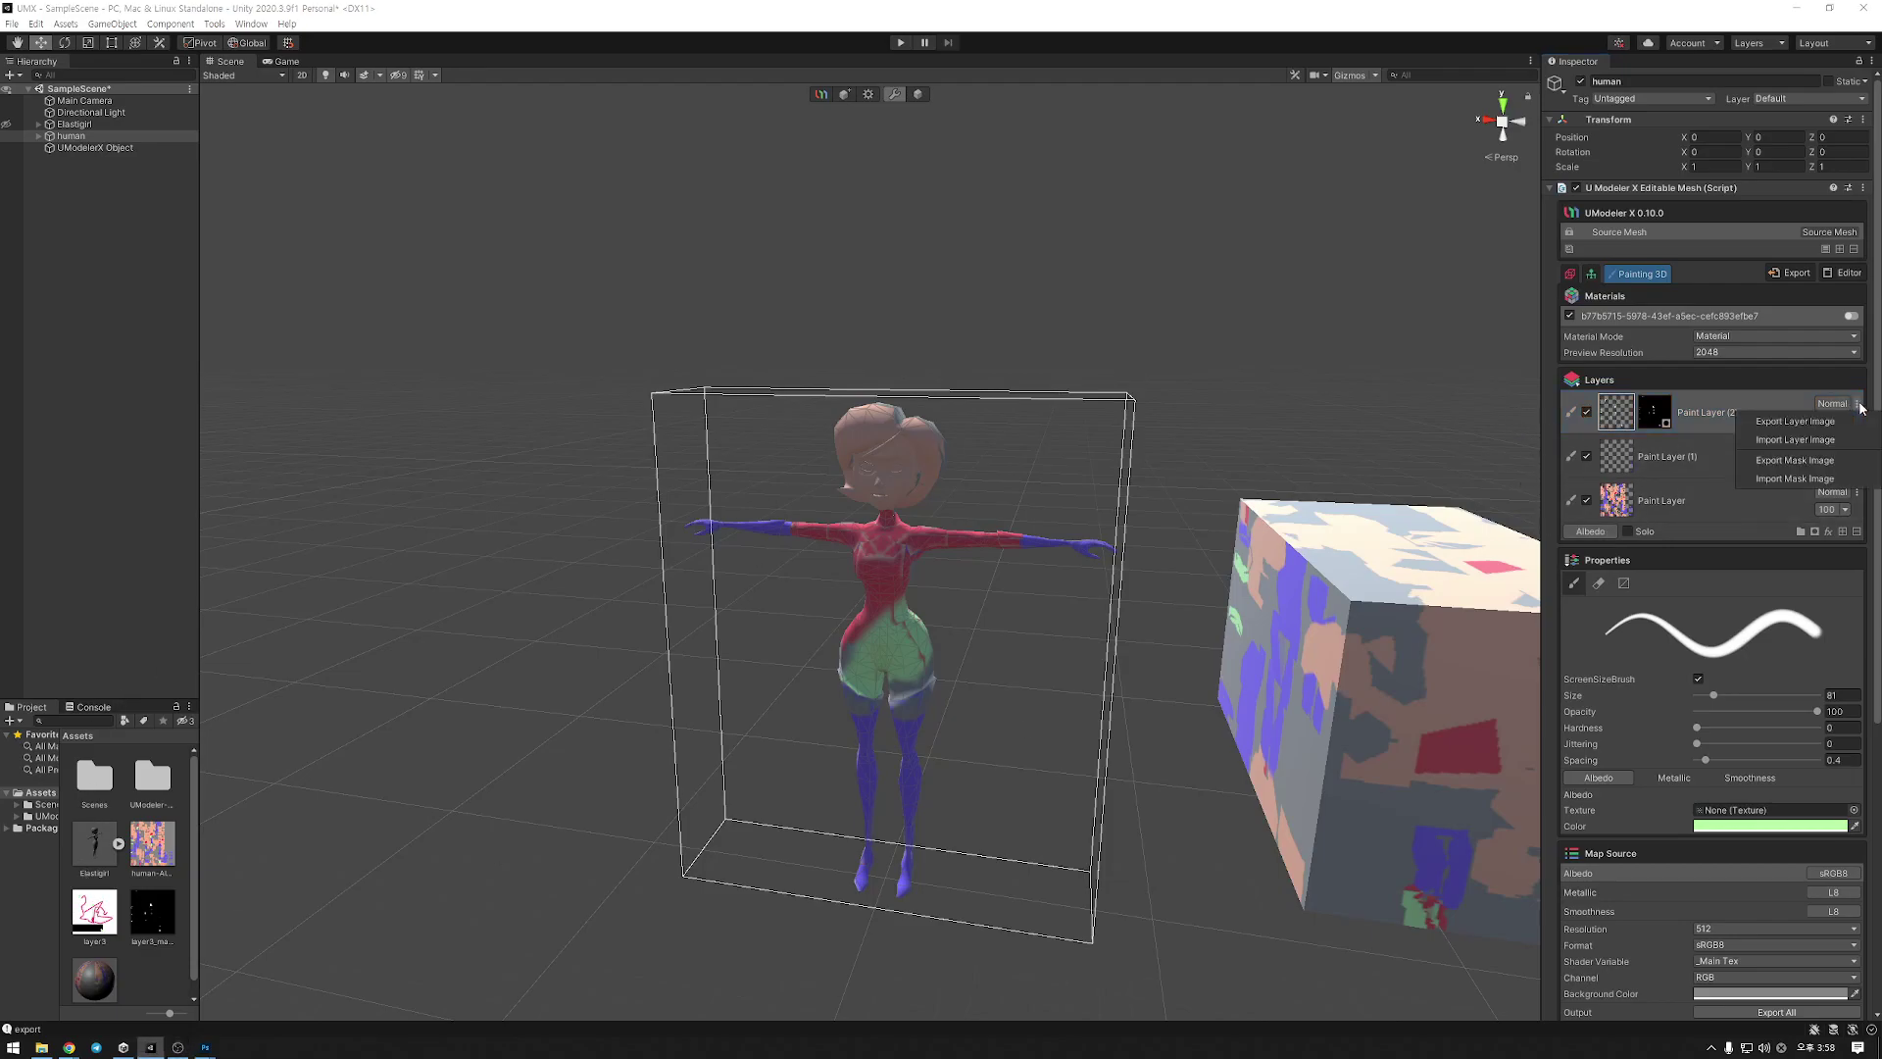
click(1787, 447)
double_click(1084, 443)
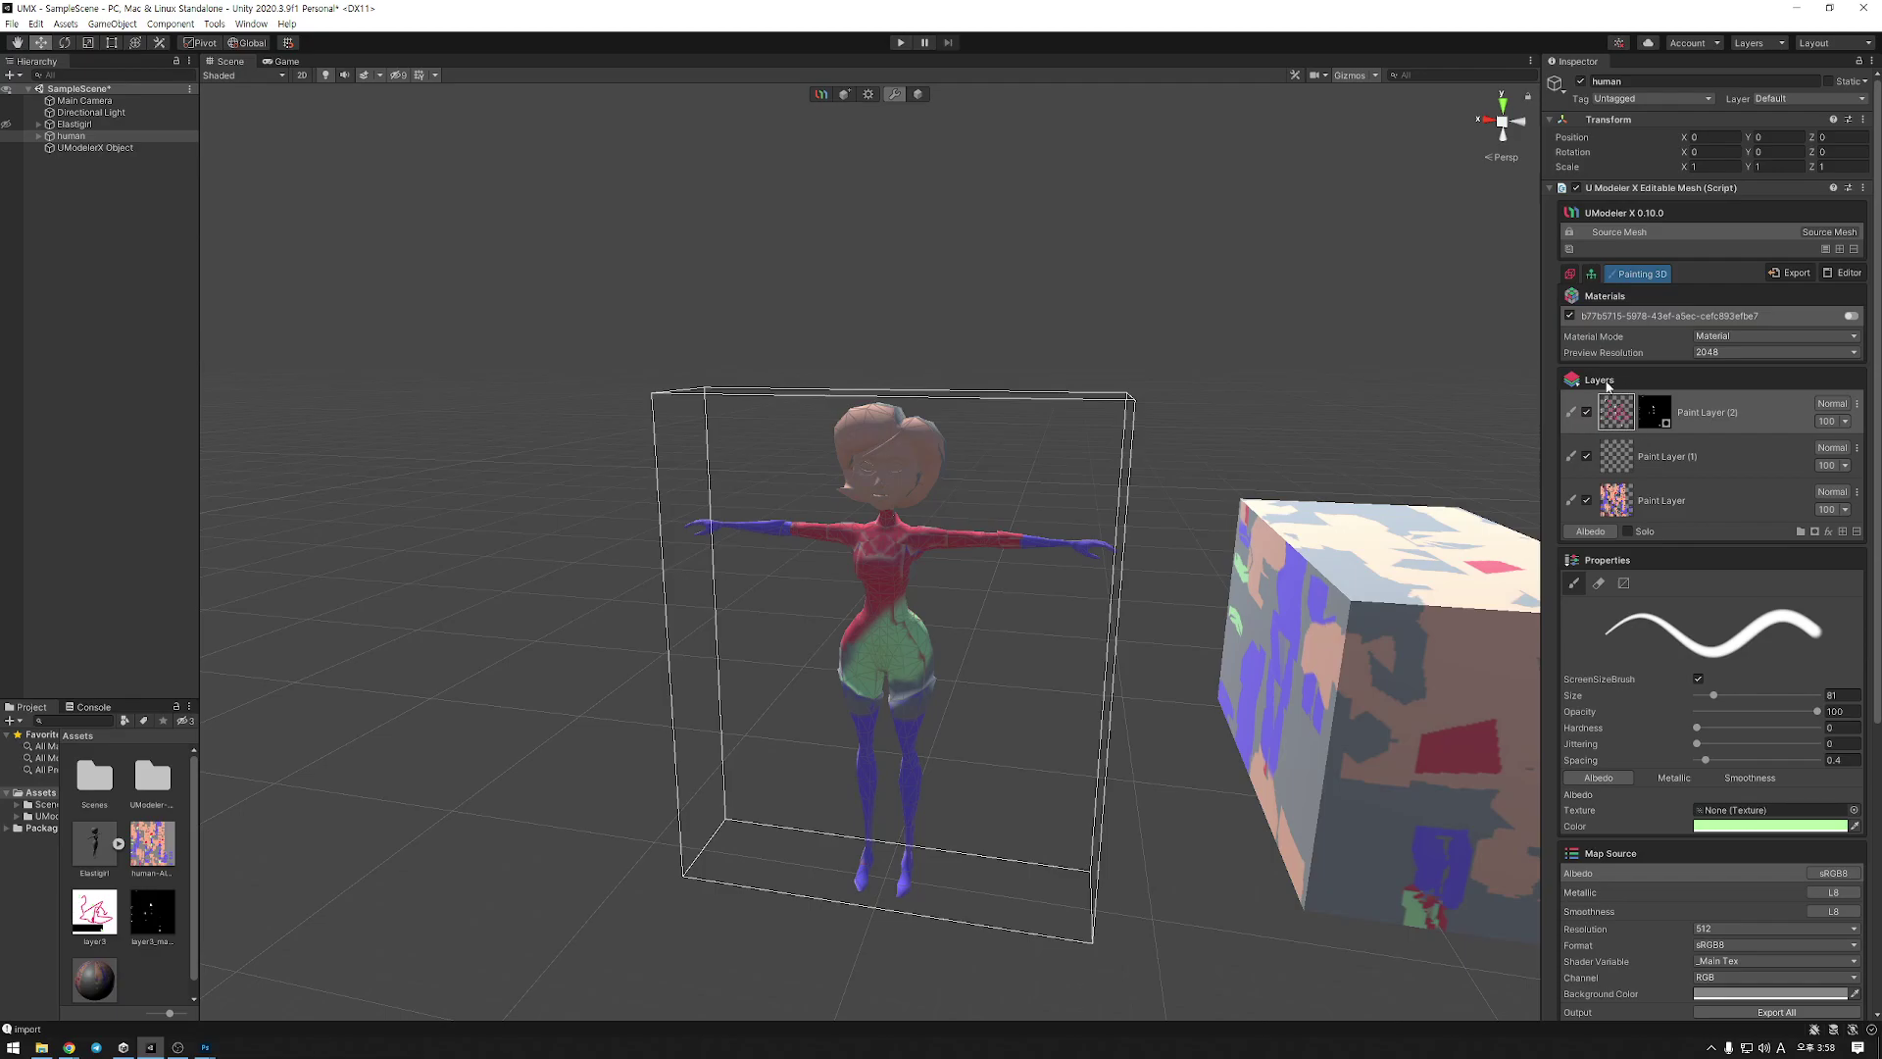
Remove the mask from Paint Layer (2) and inspect the imported strokes around the human model
click(1667, 421)
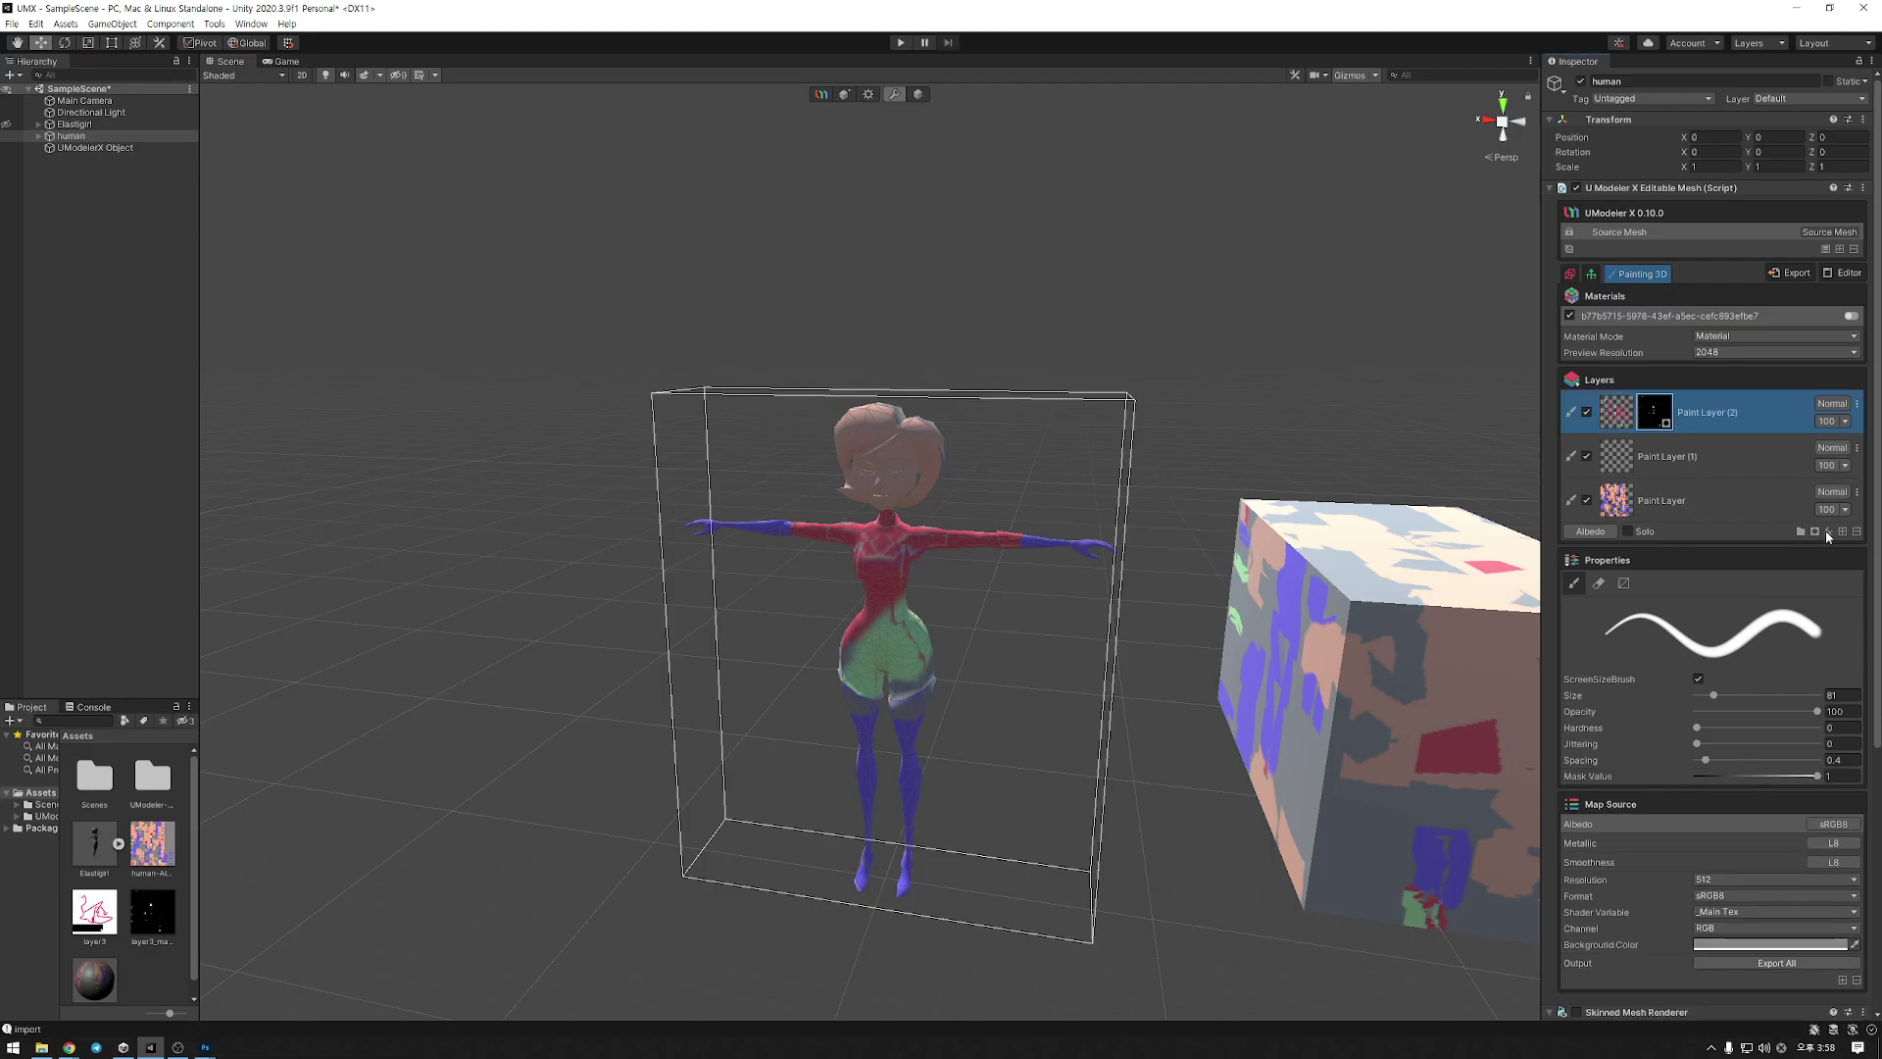
right_click(1659, 399)
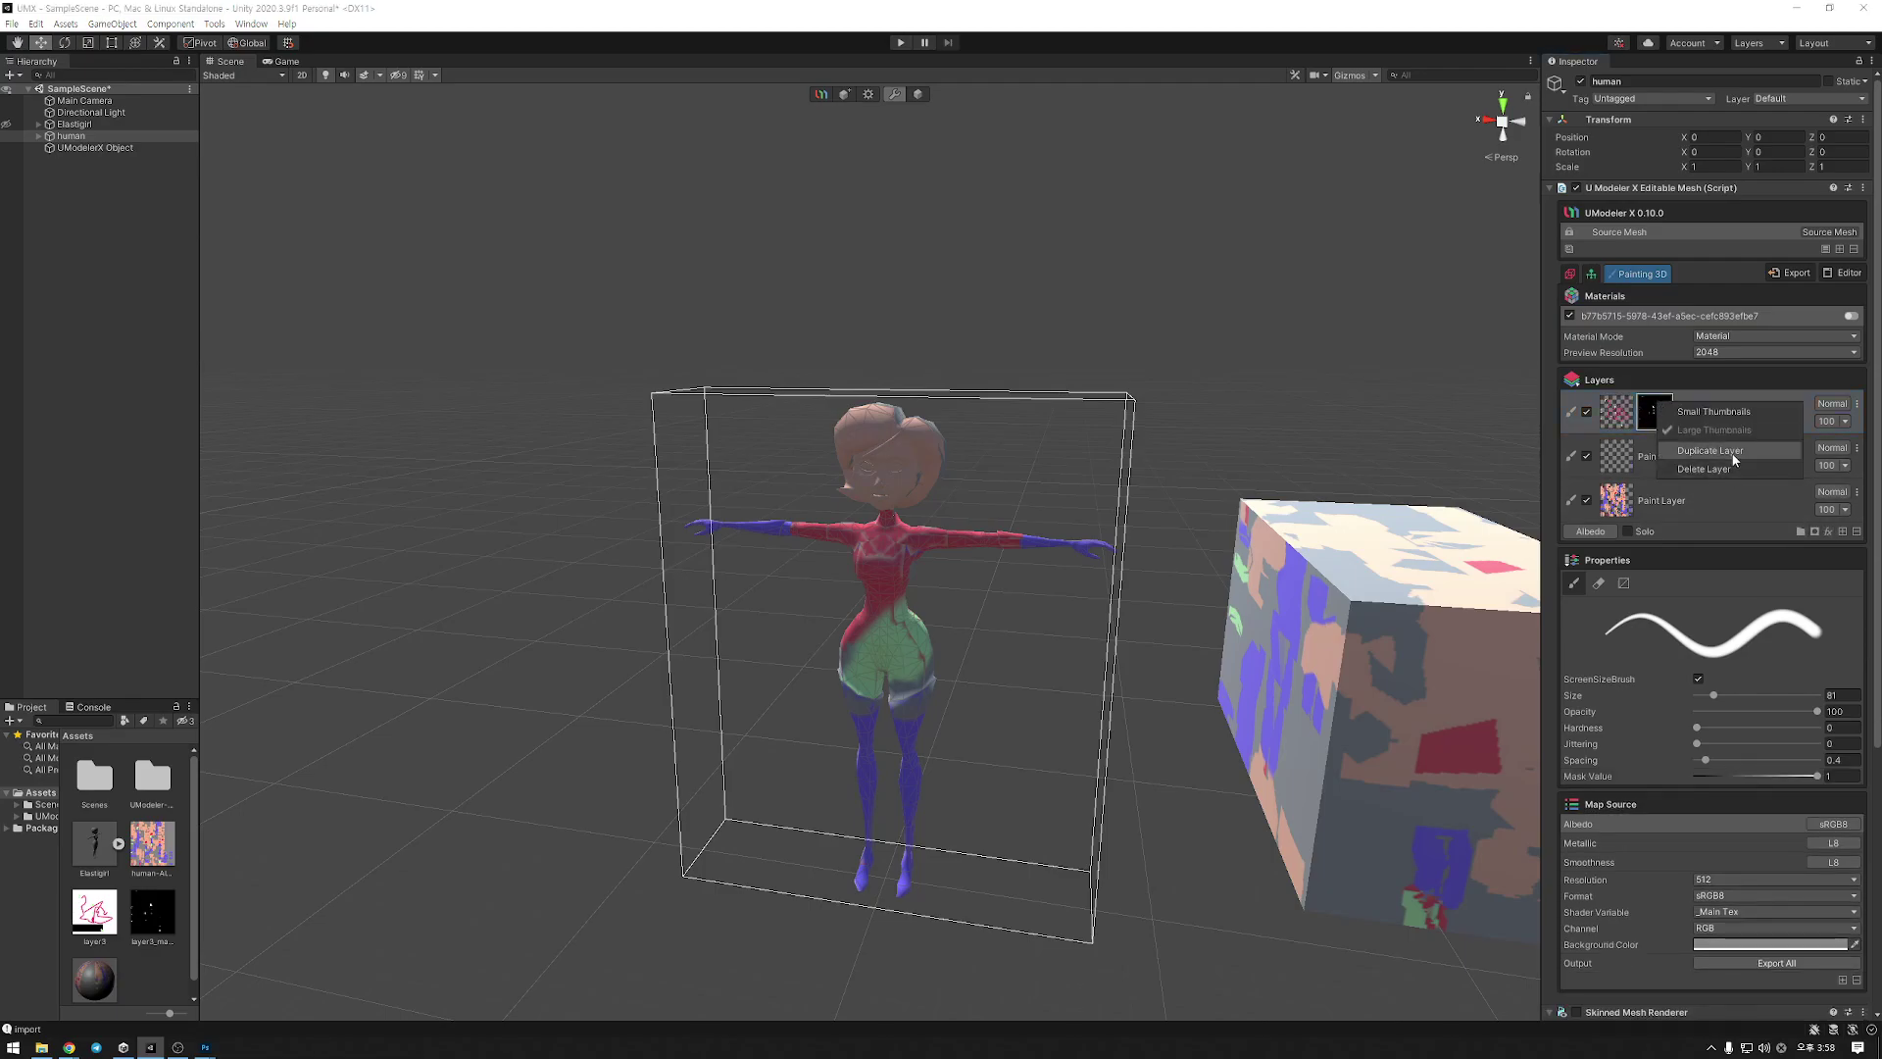
click(1715, 511)
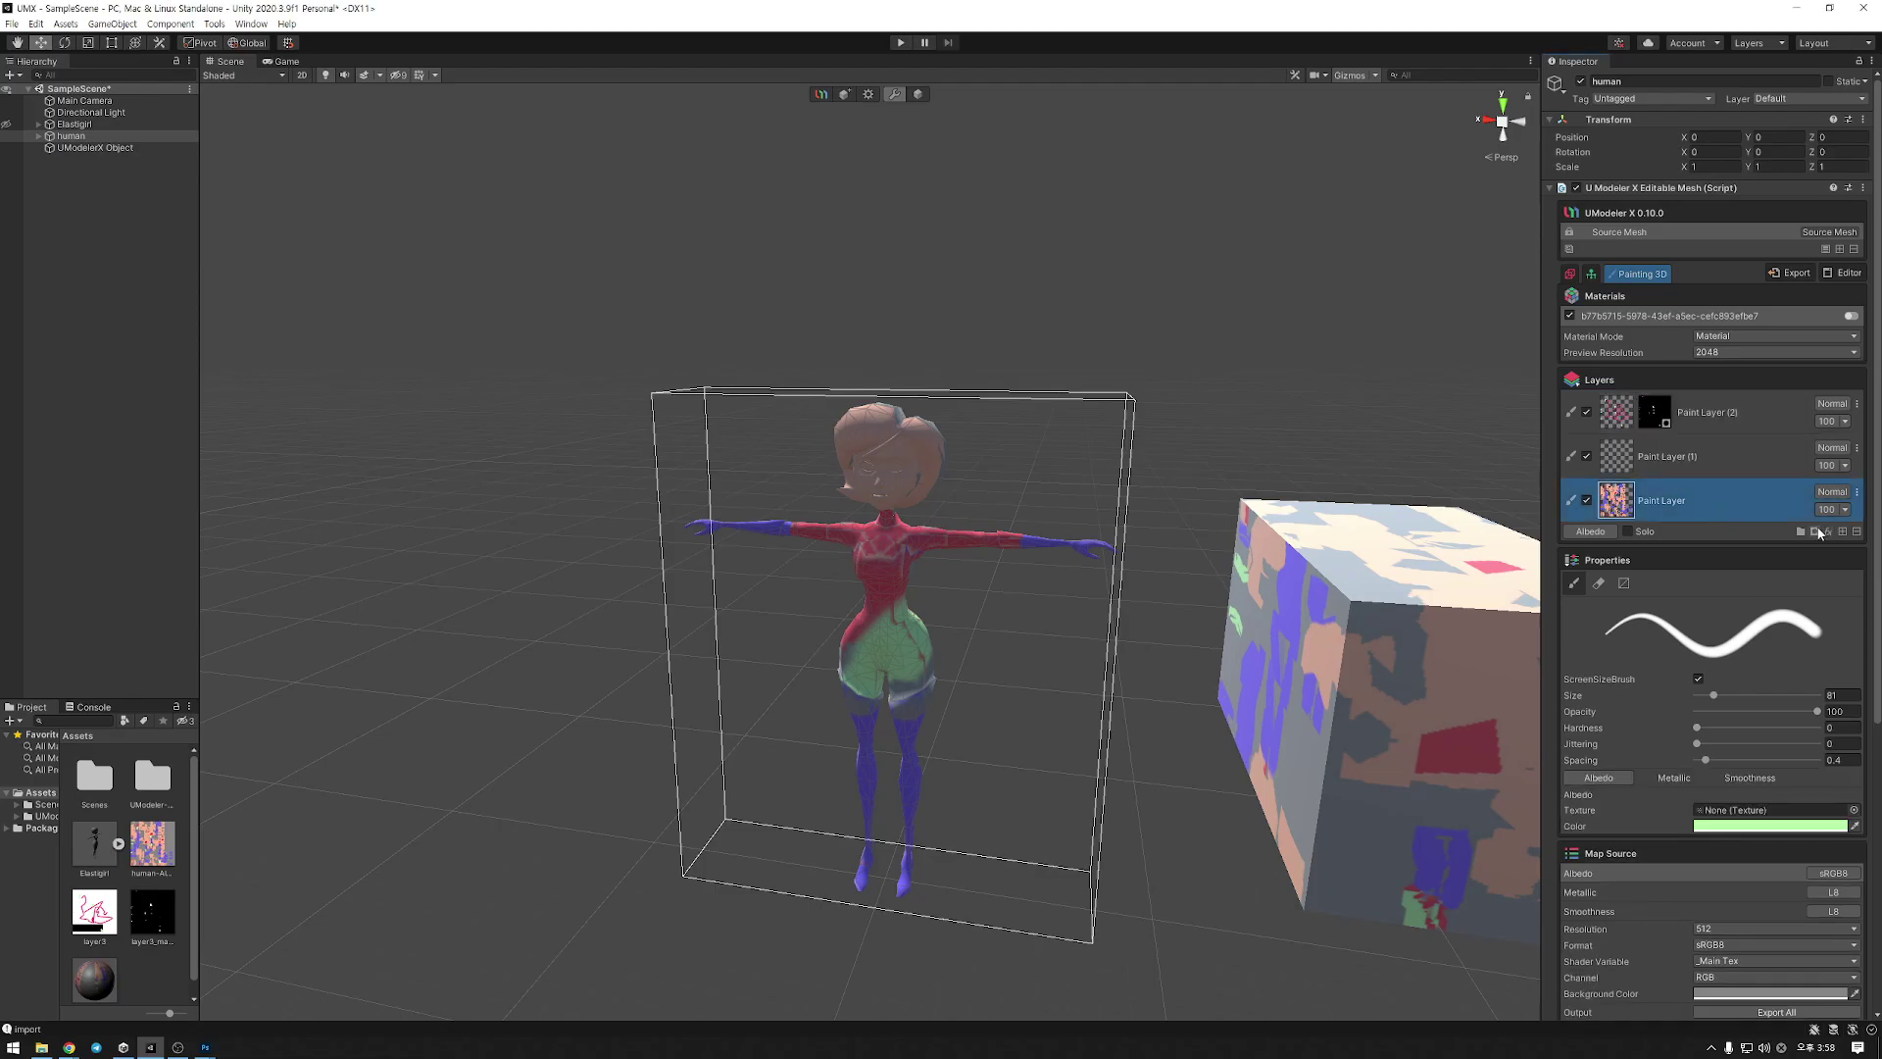
click(1702, 416)
click(1814, 531)
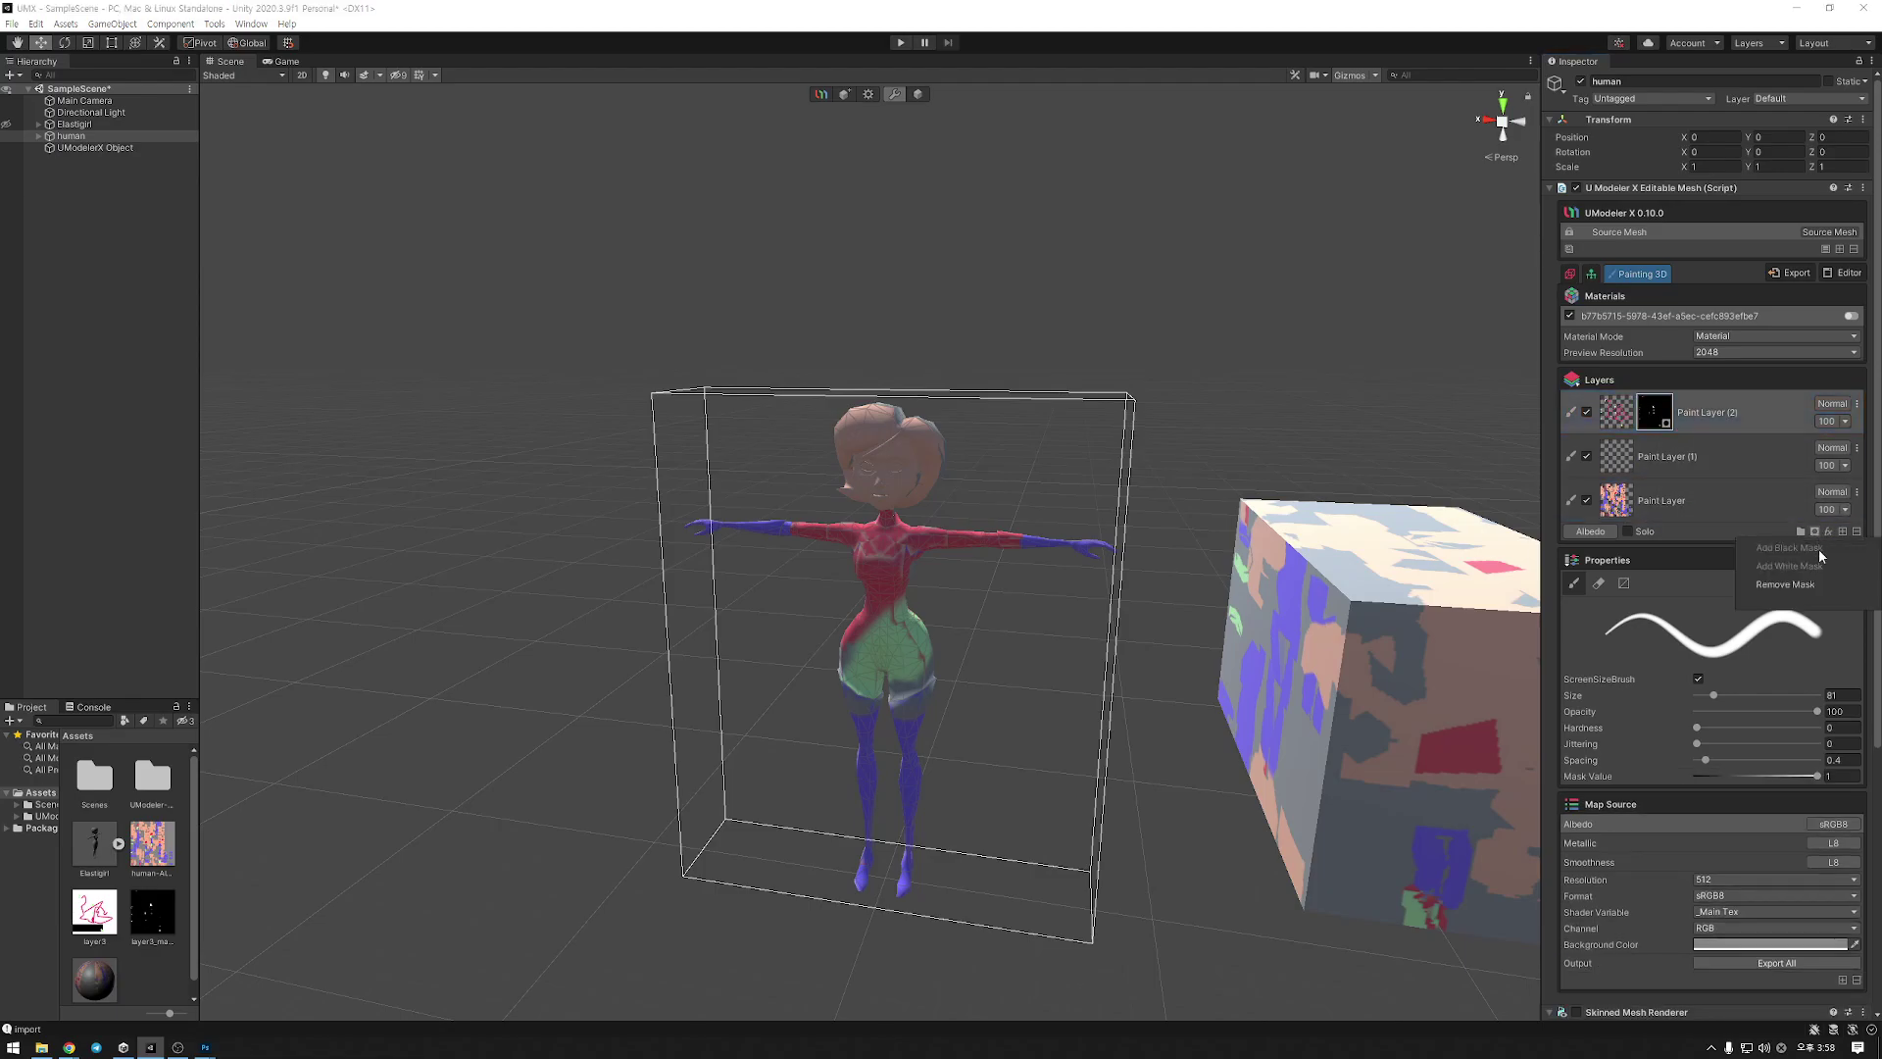
click(1808, 590)
alt+drag(1272, 632, 1149, 665)
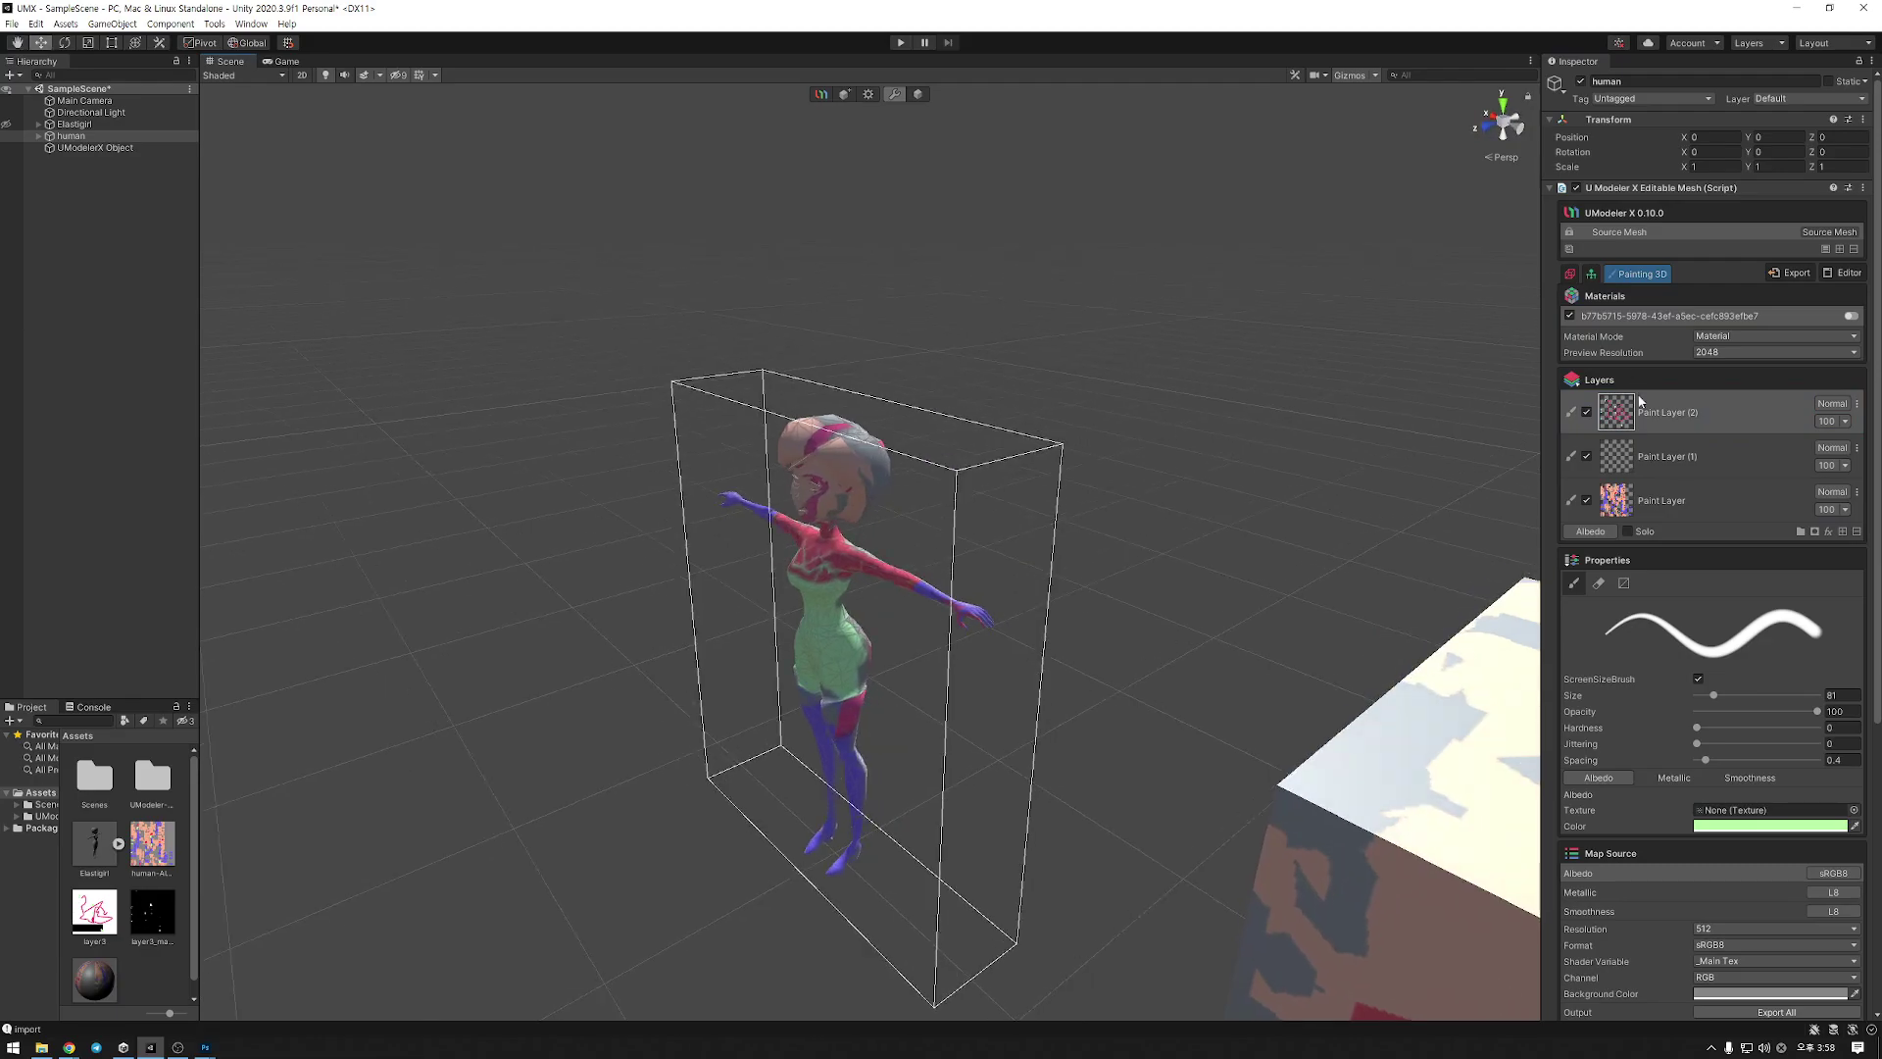
alt+drag(1149, 537, 1350, 485)
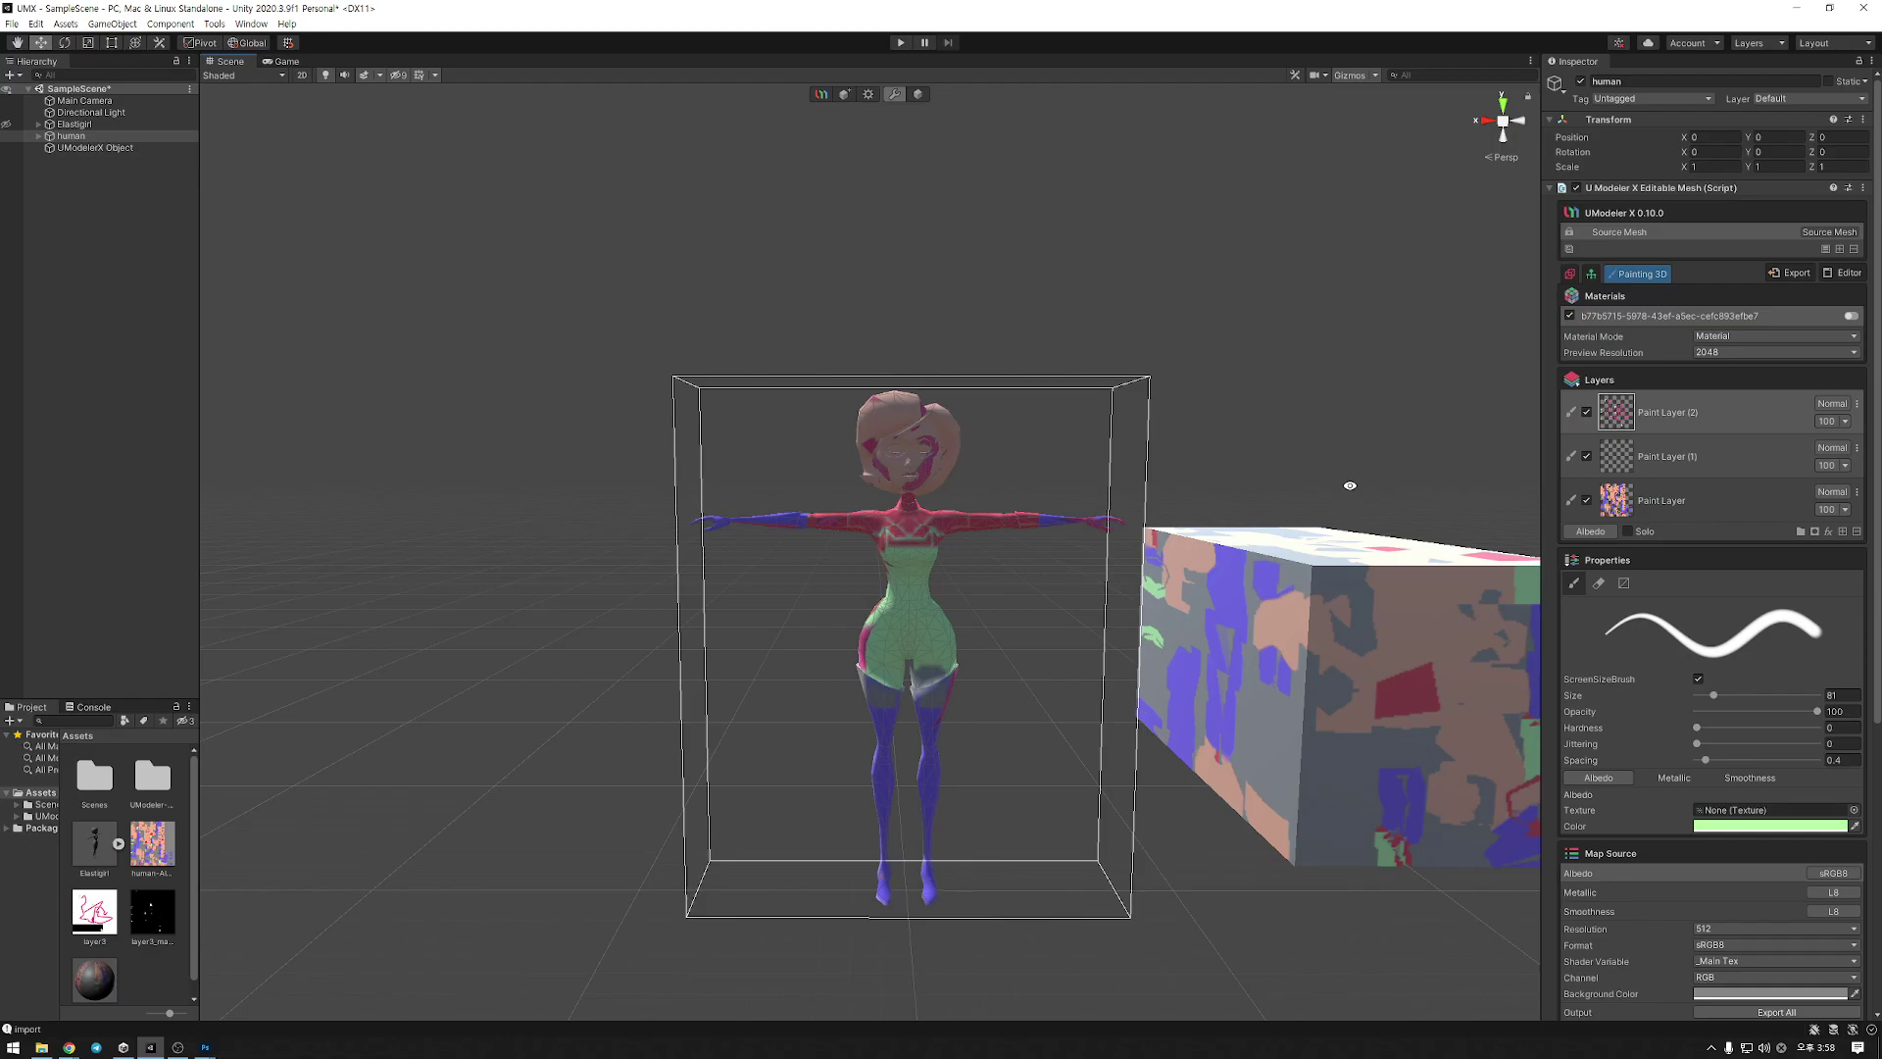
Compare how the human model looks in Painting 3D mode and in Modeling mode
scroll(1693, 533, down, 3)
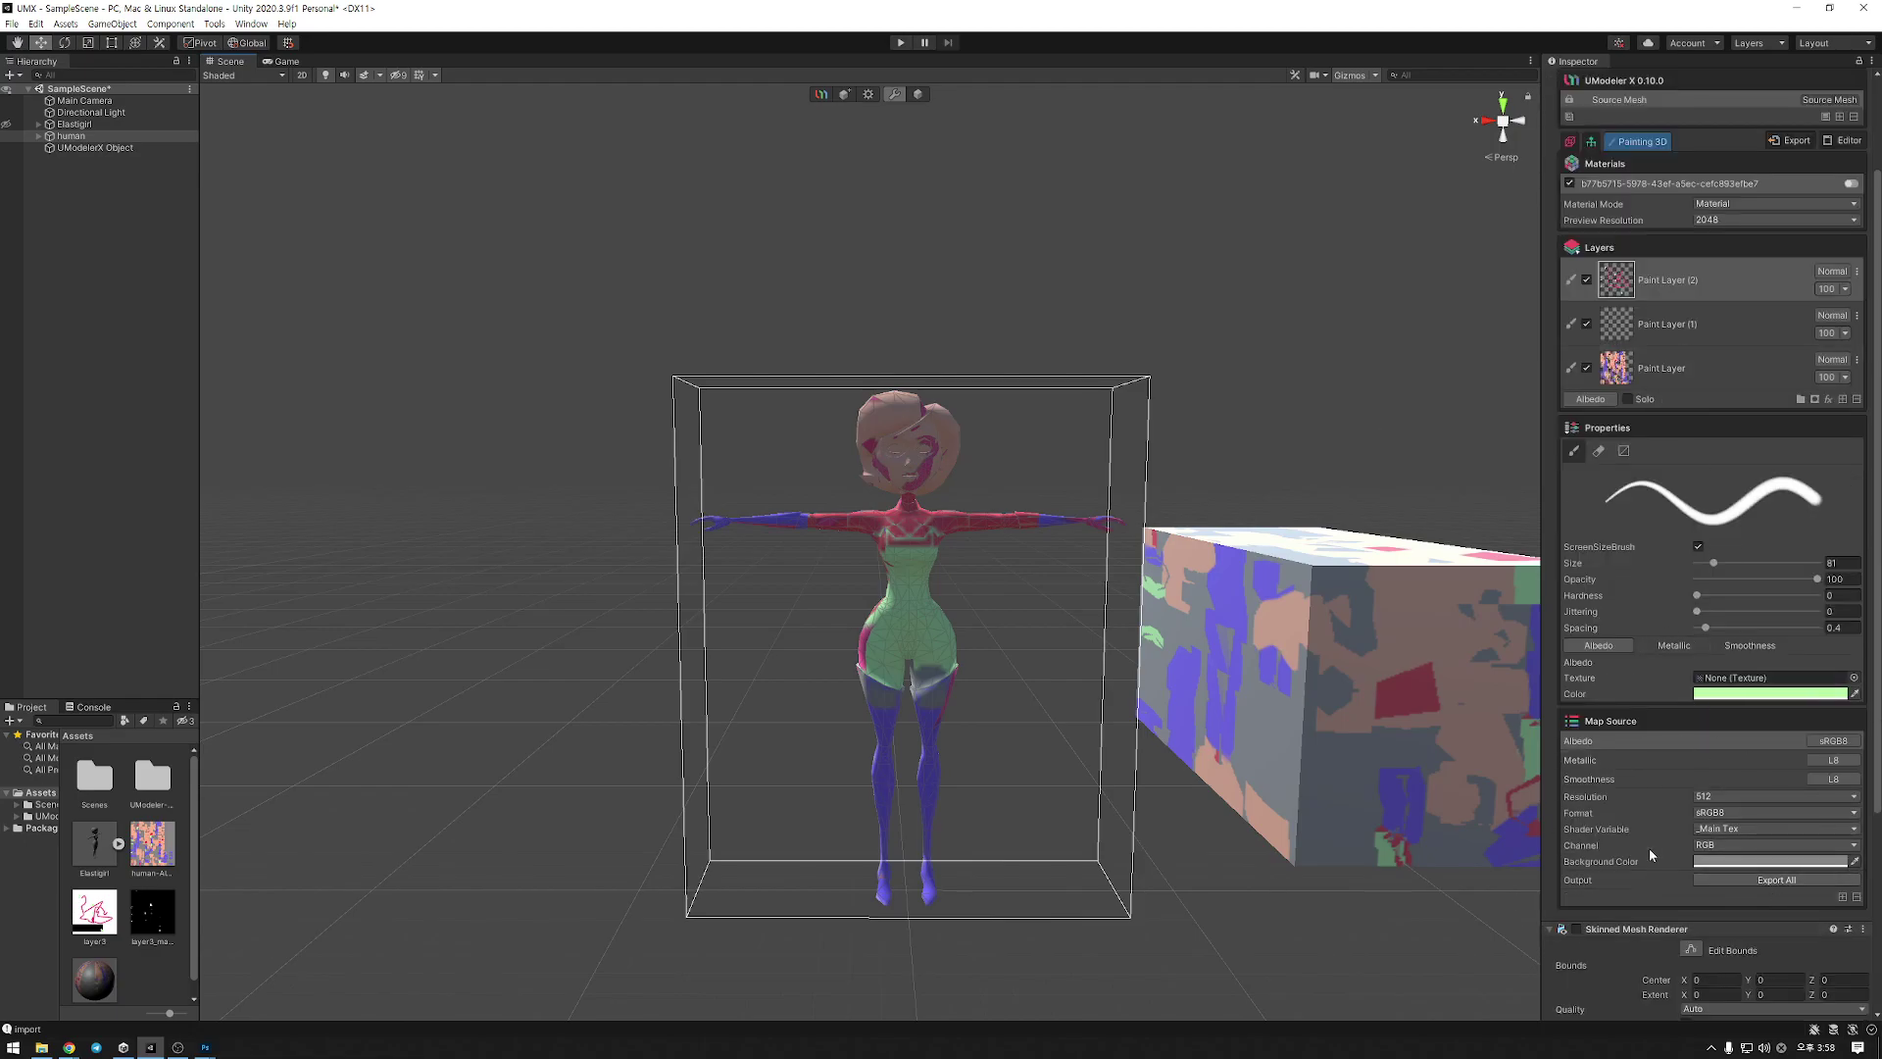
scroll(1627, 686, up, 3)
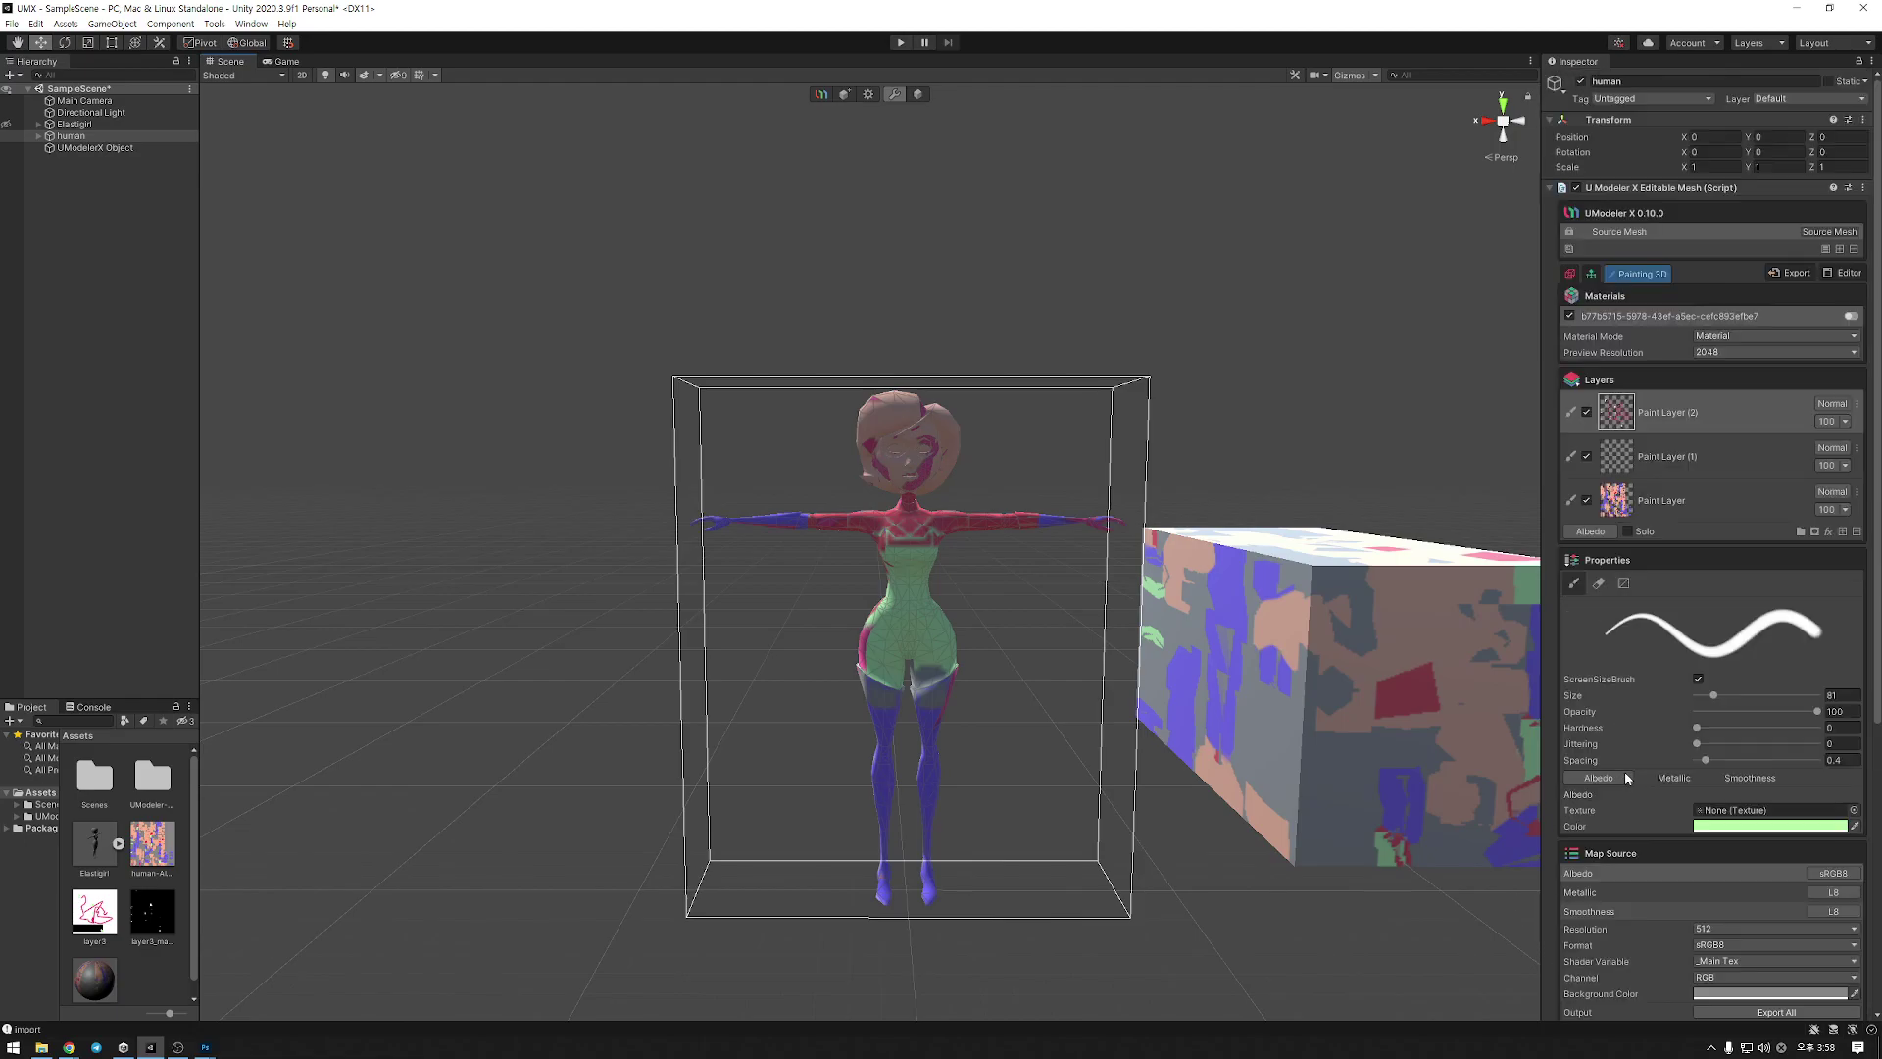
click(1571, 274)
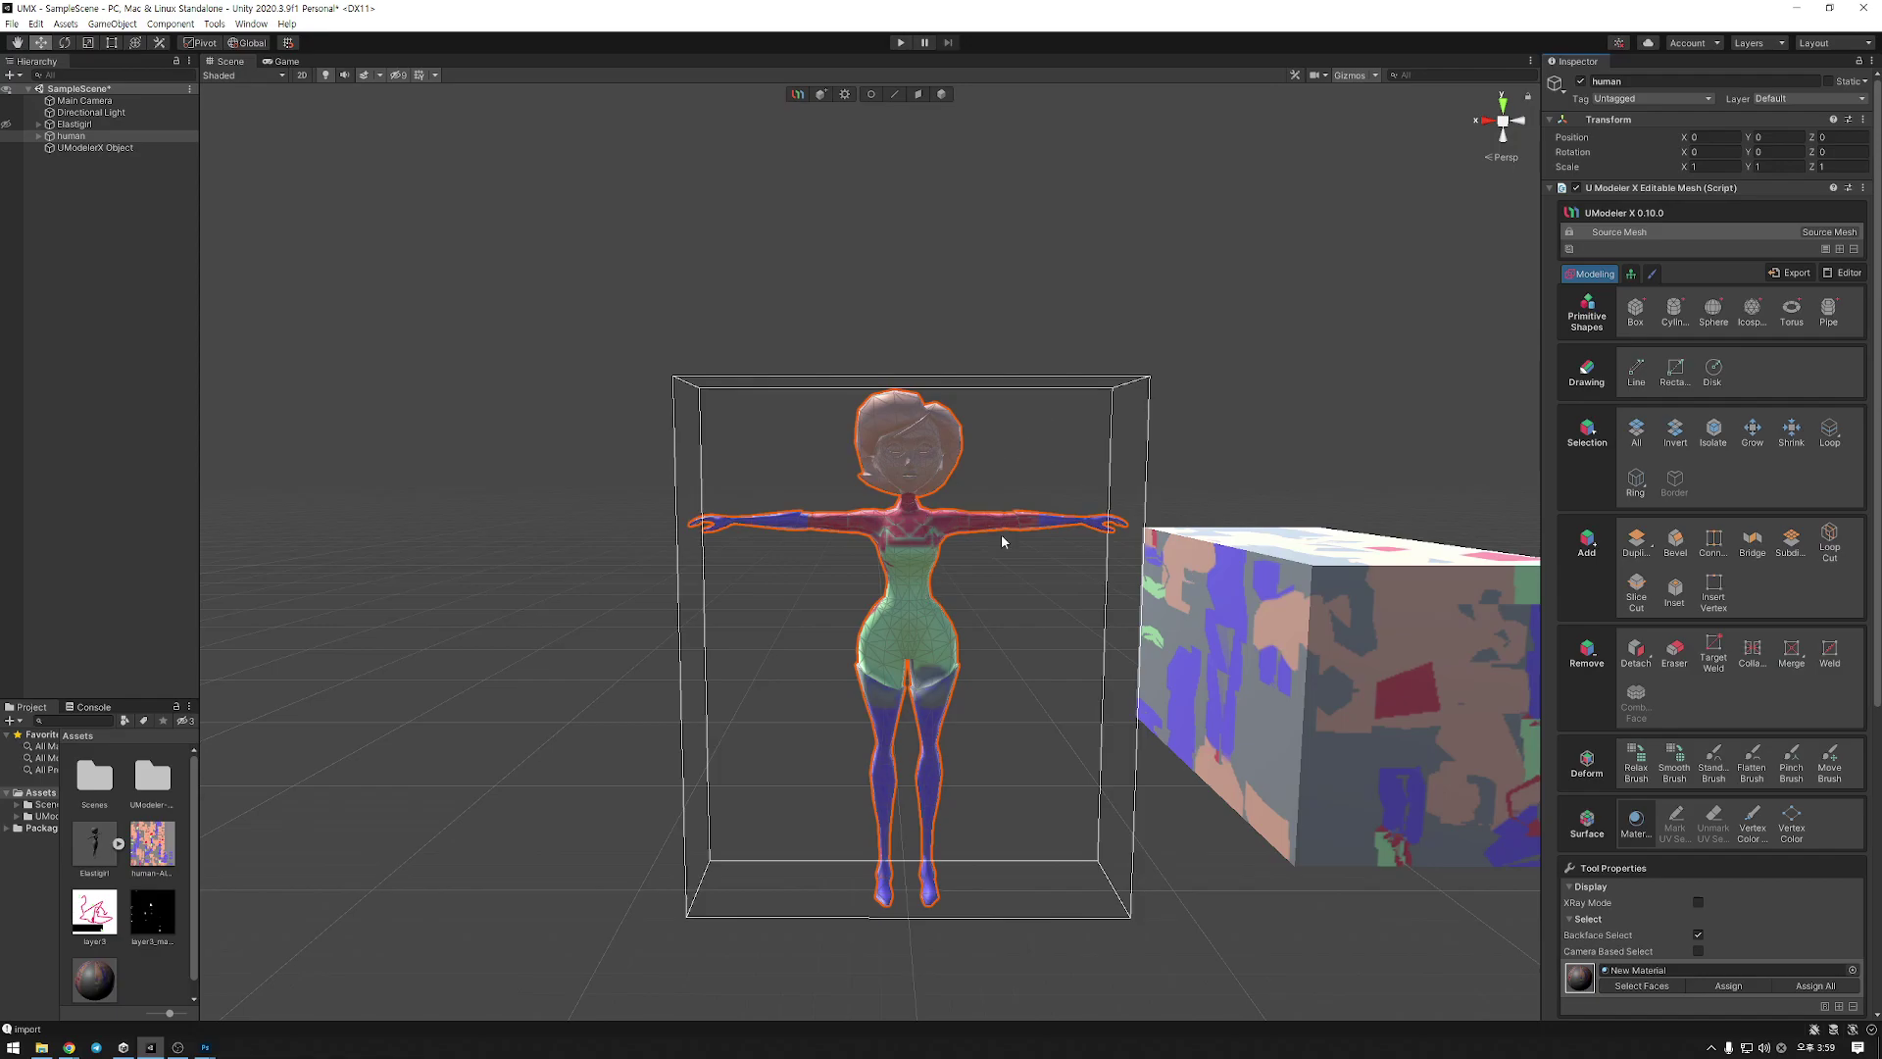
click(1655, 274)
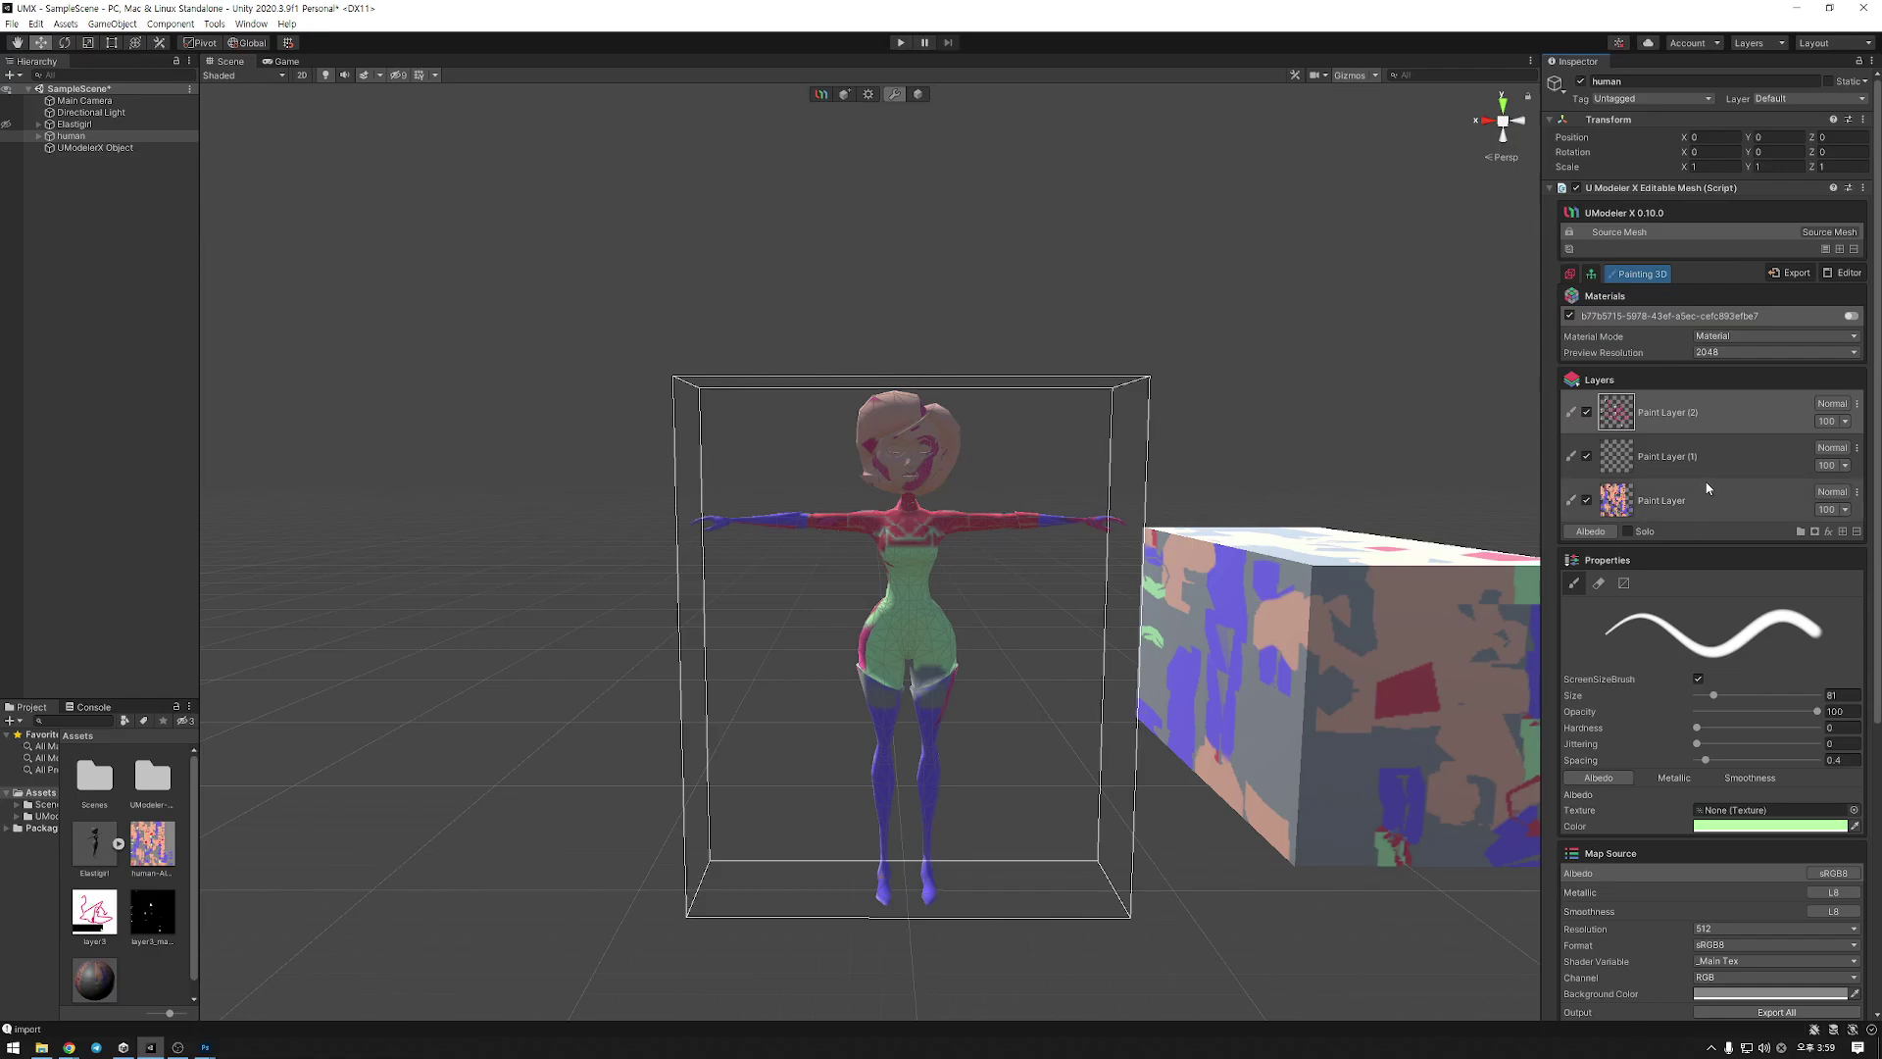
key(alt)
alt+drag(1291, 529, 1232, 517)
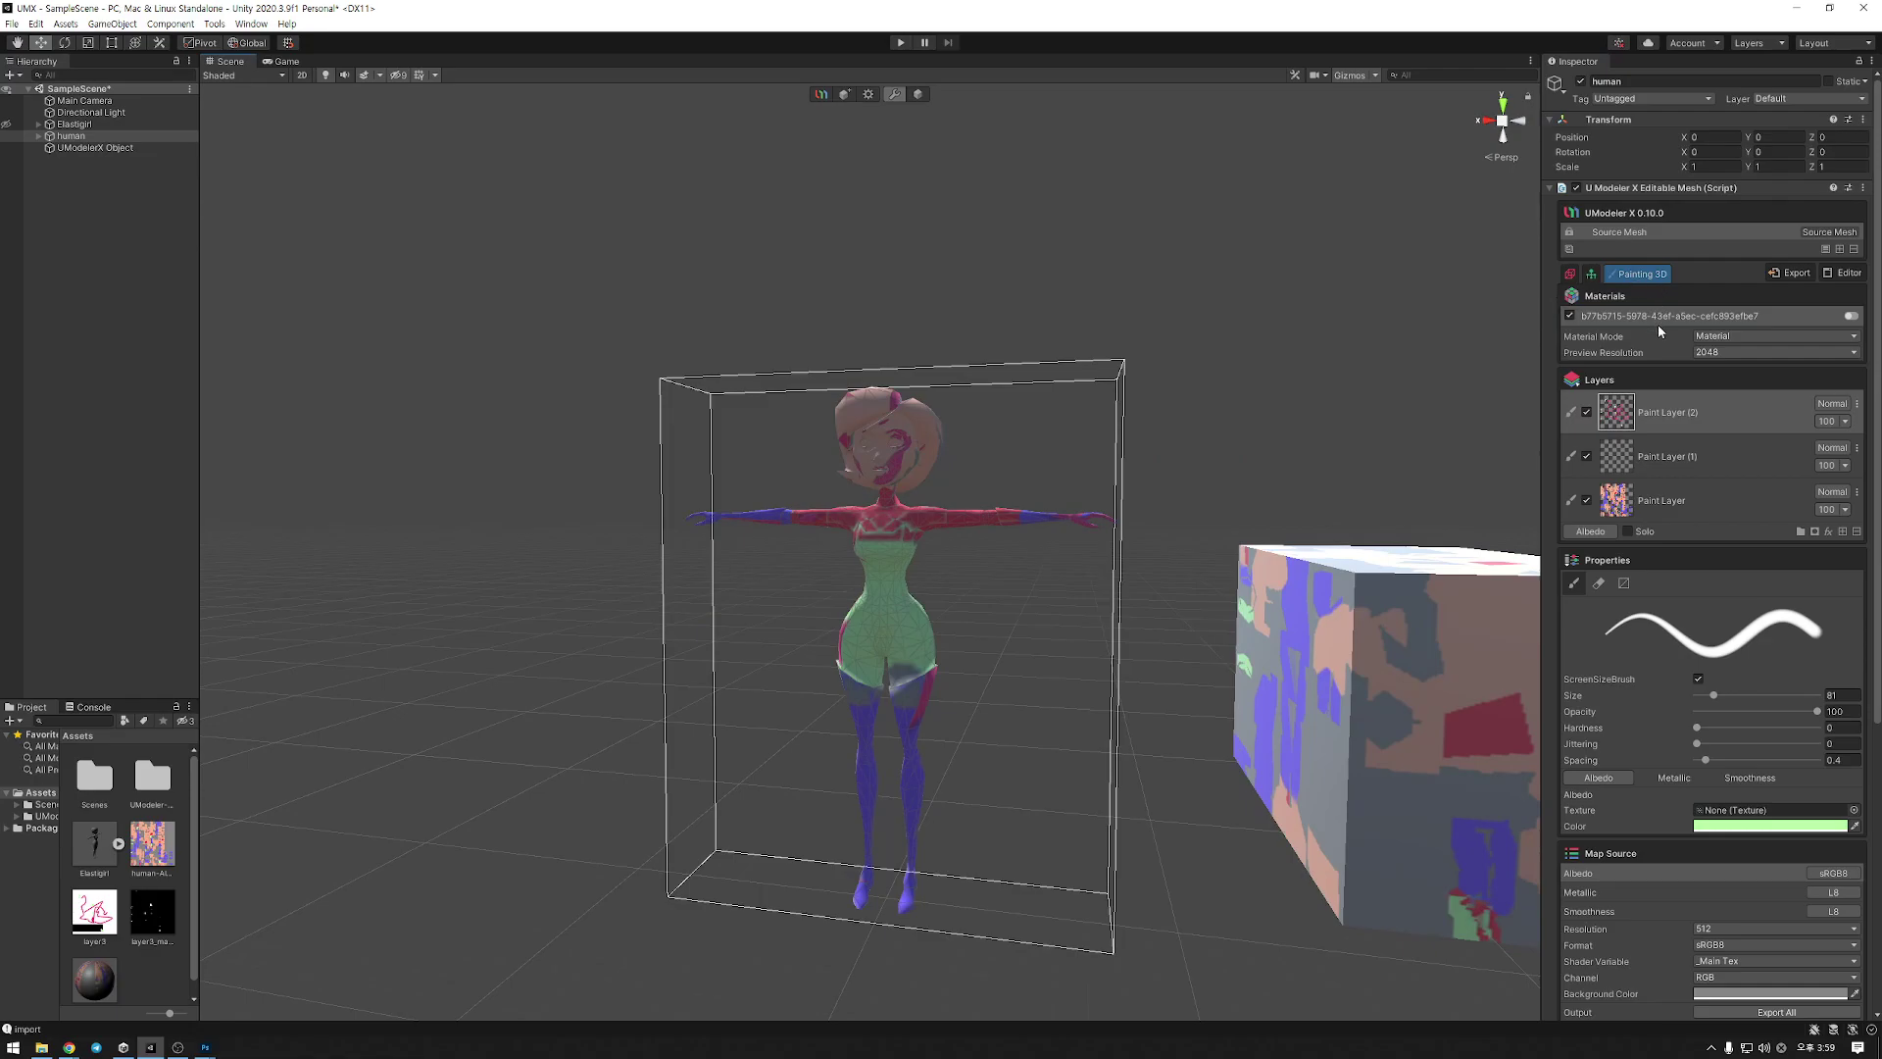
click(1570, 275)
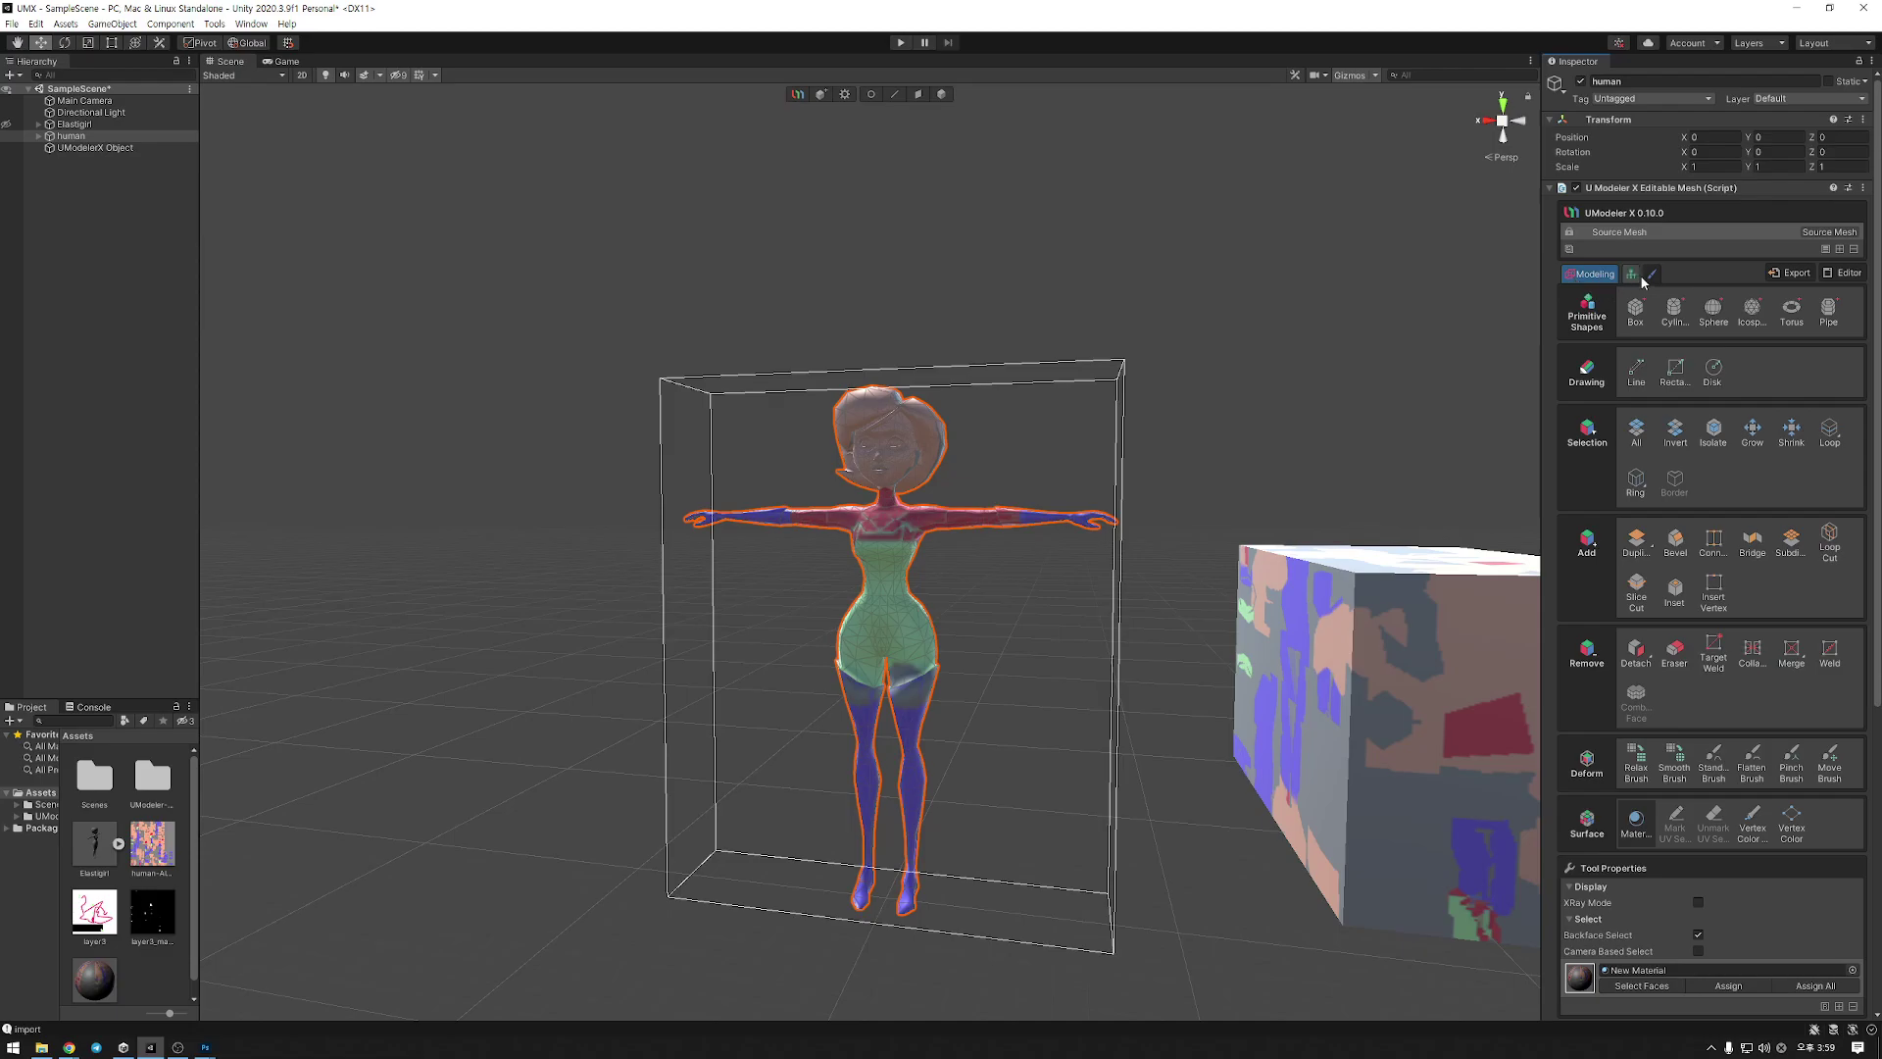
Set the albedo texture of New Material to None
click(152, 845)
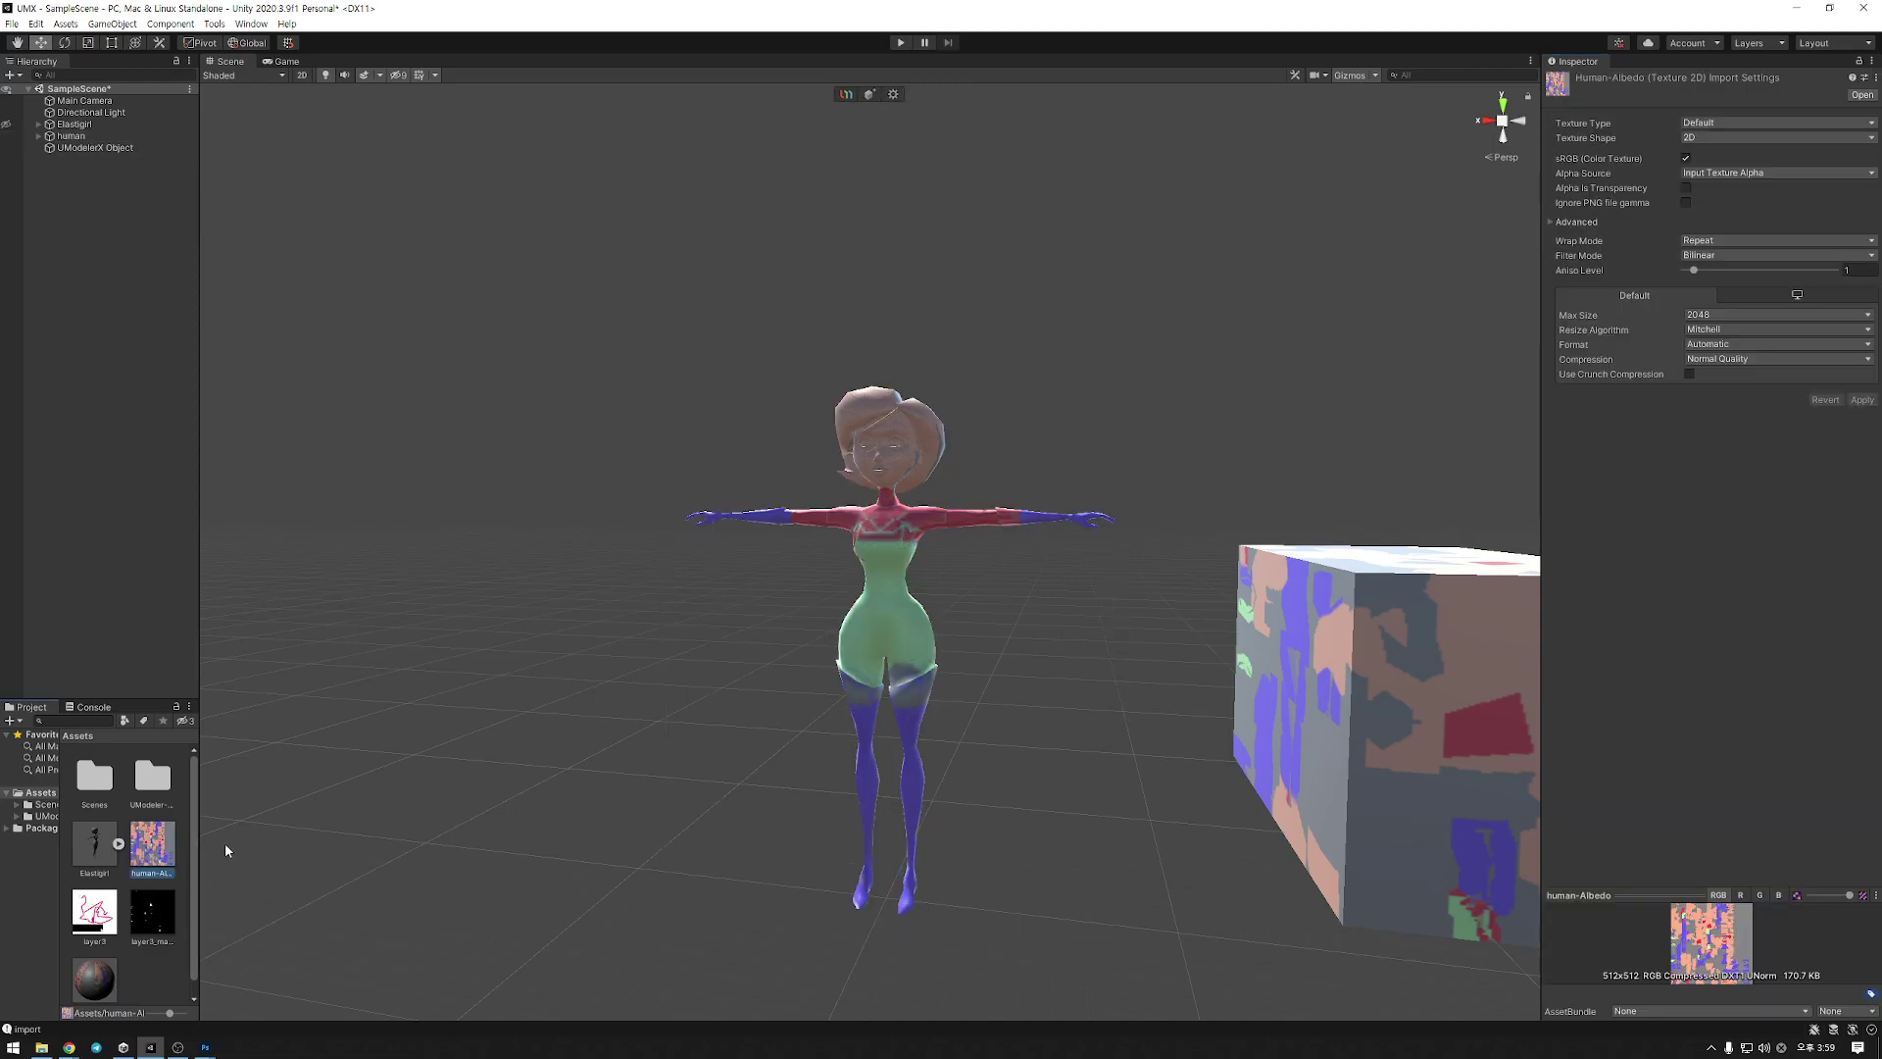
click(112, 979)
click(1572, 148)
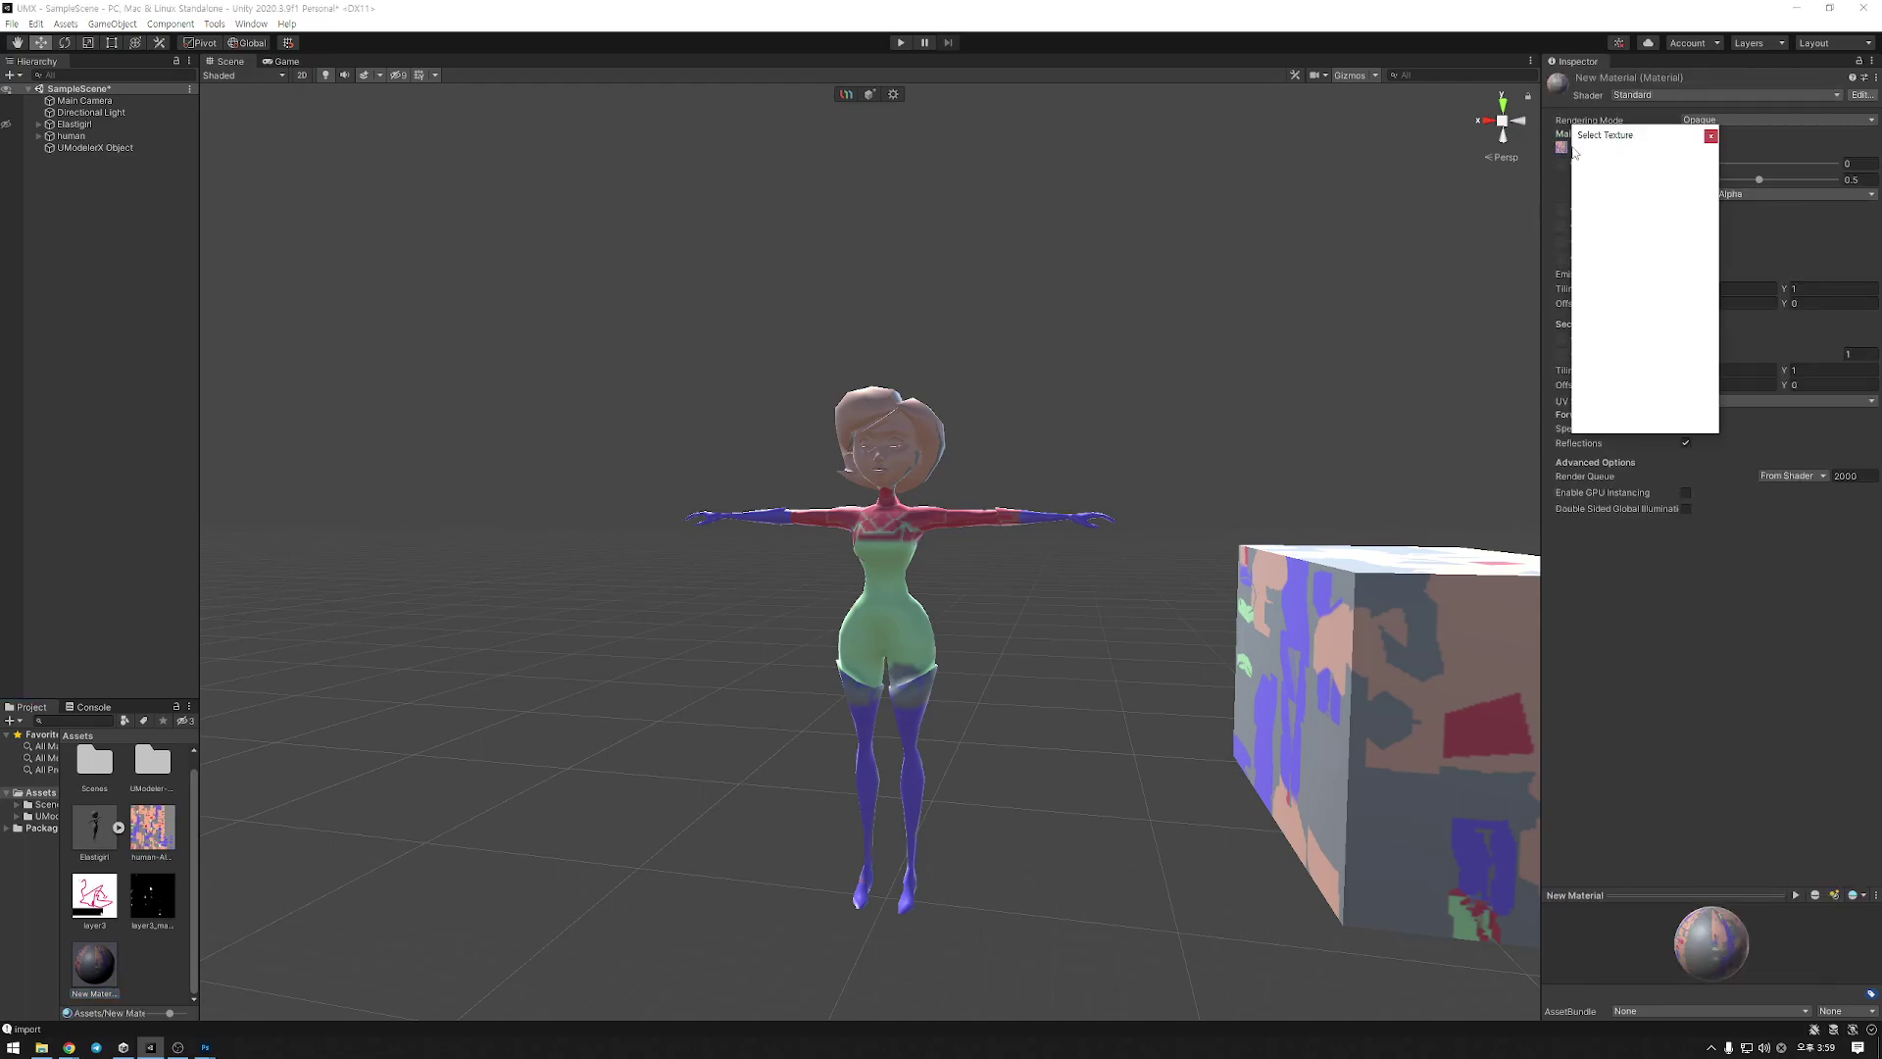
text(none)
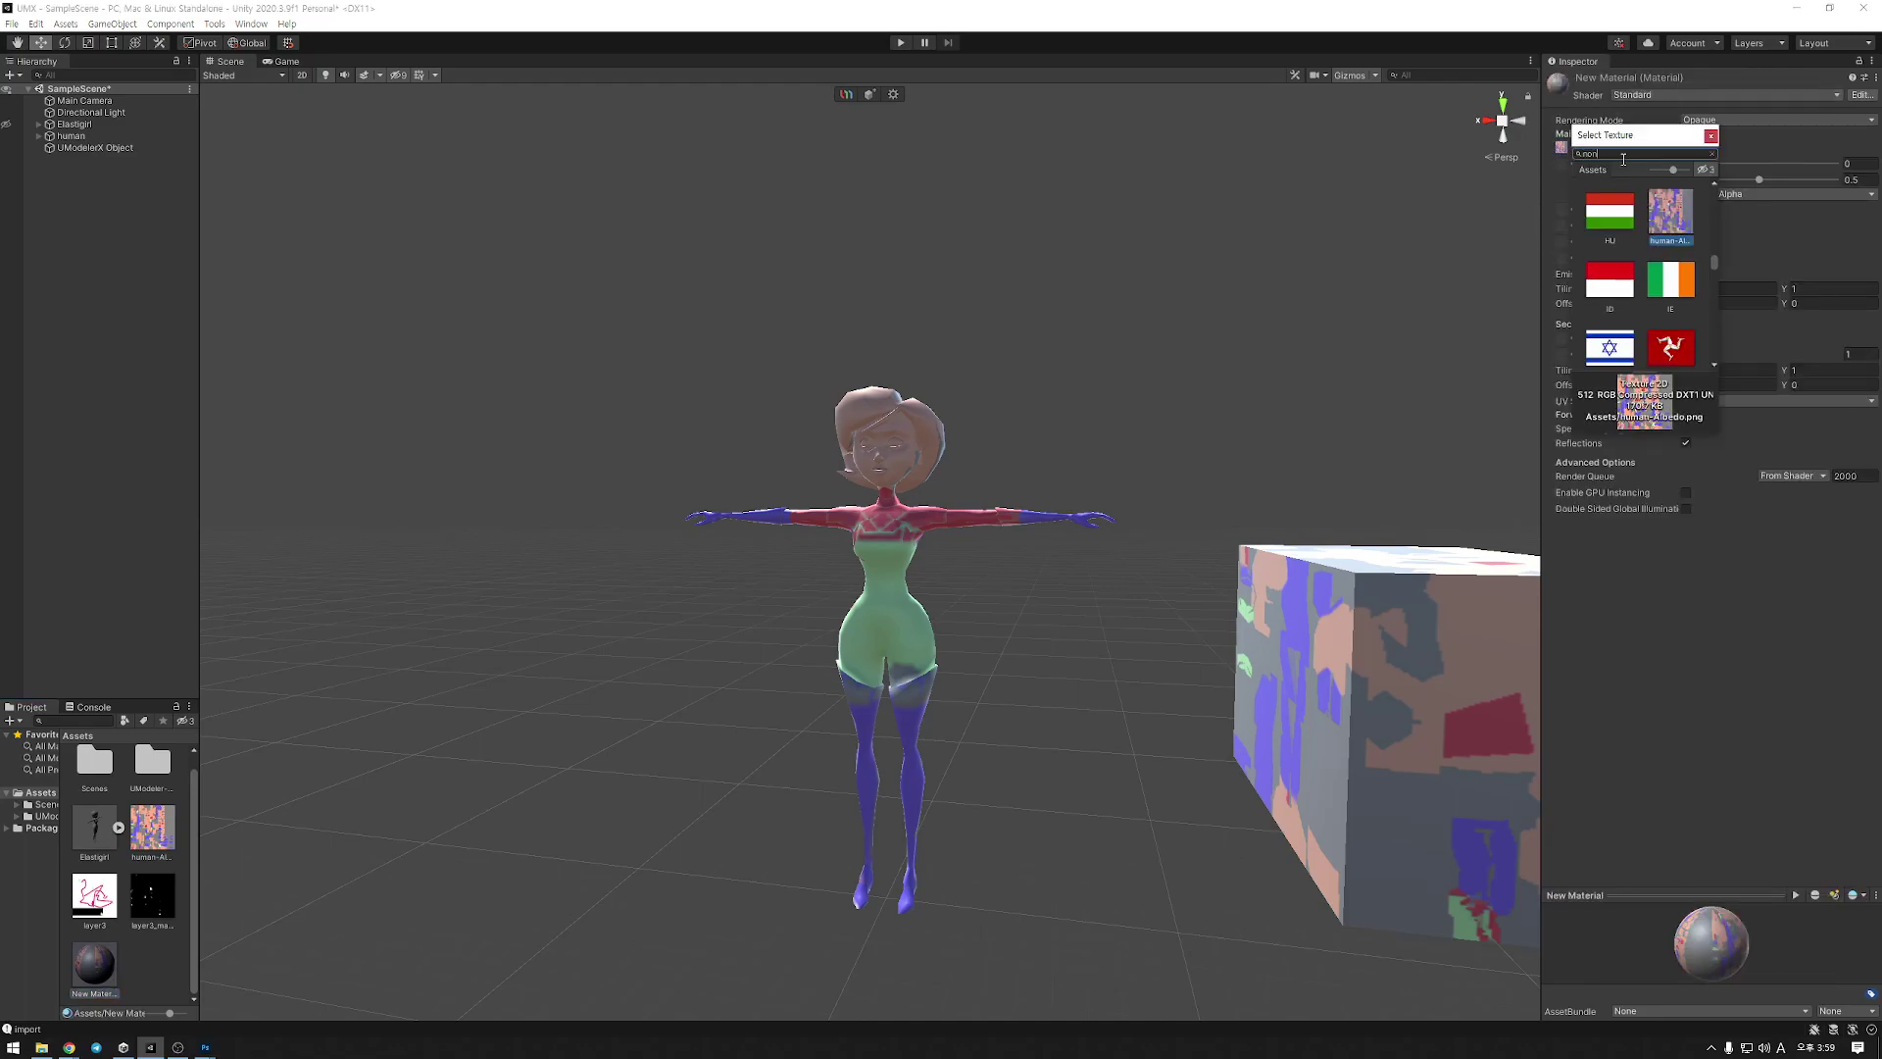
click(1615, 184)
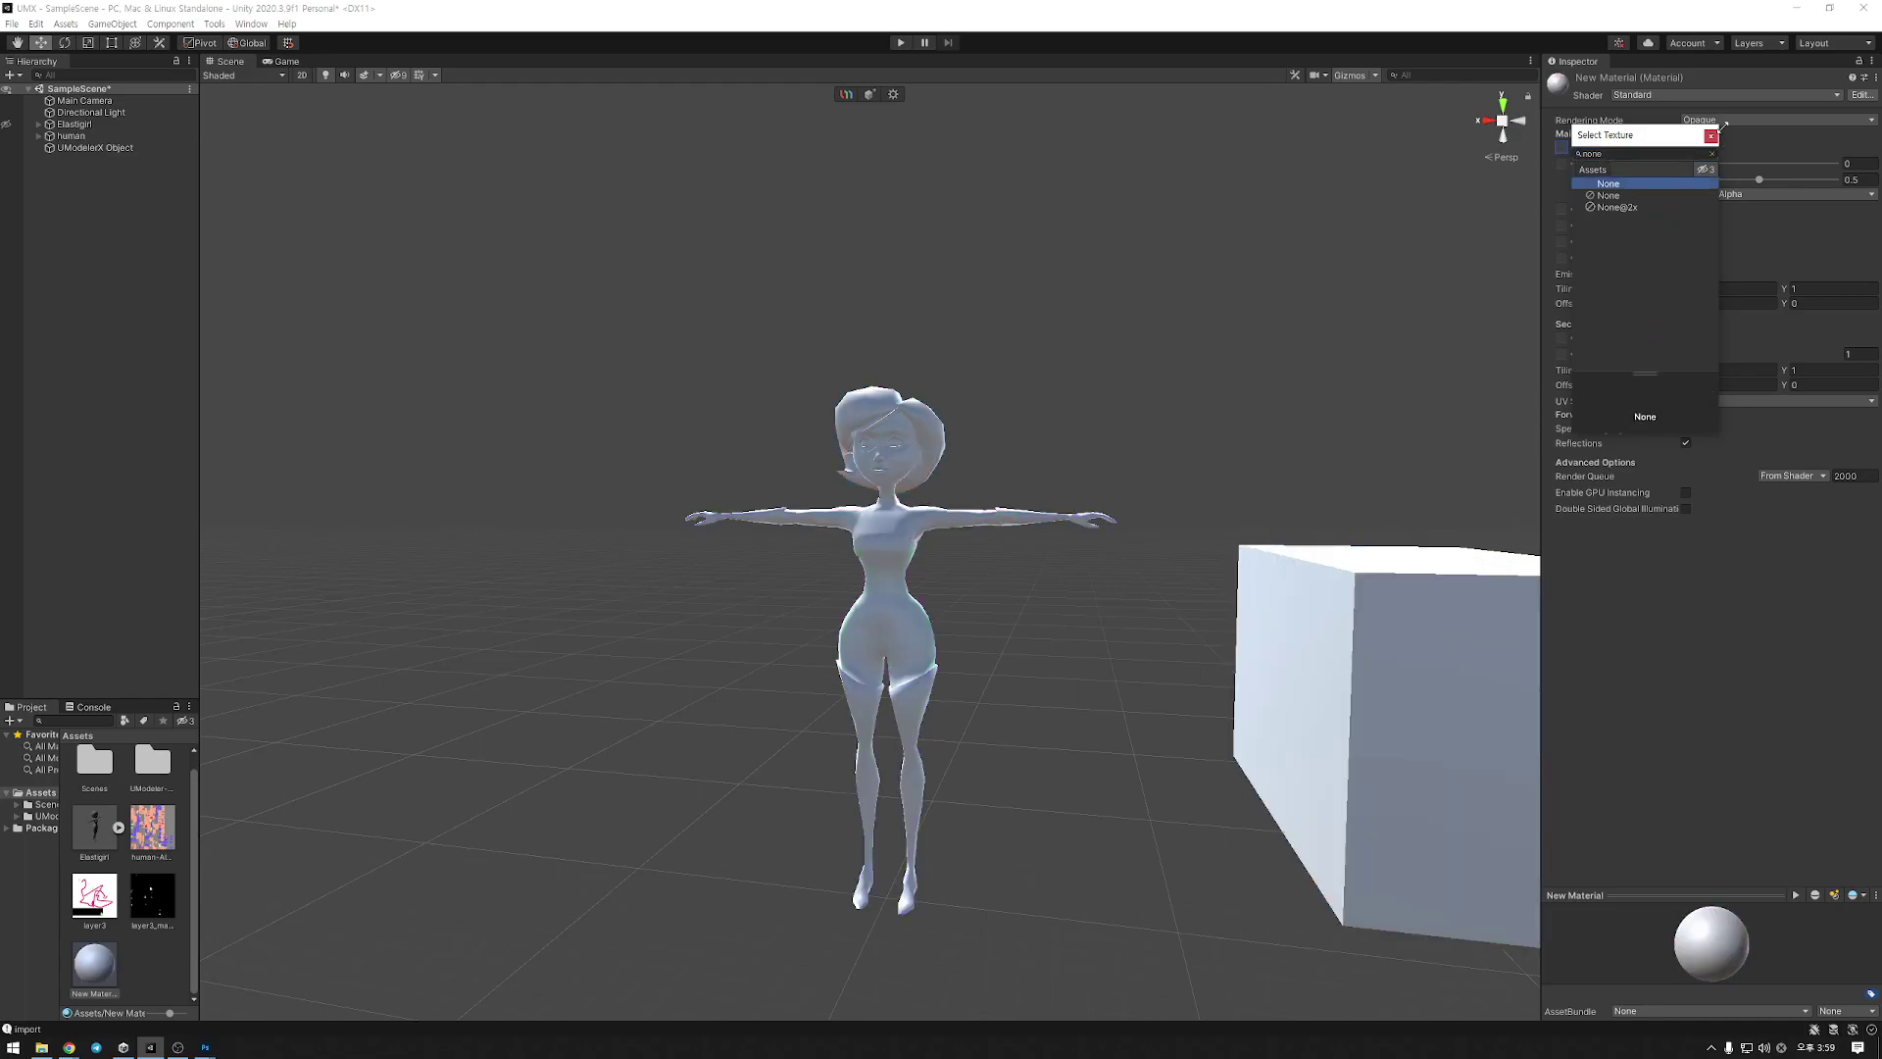
click(1710, 137)
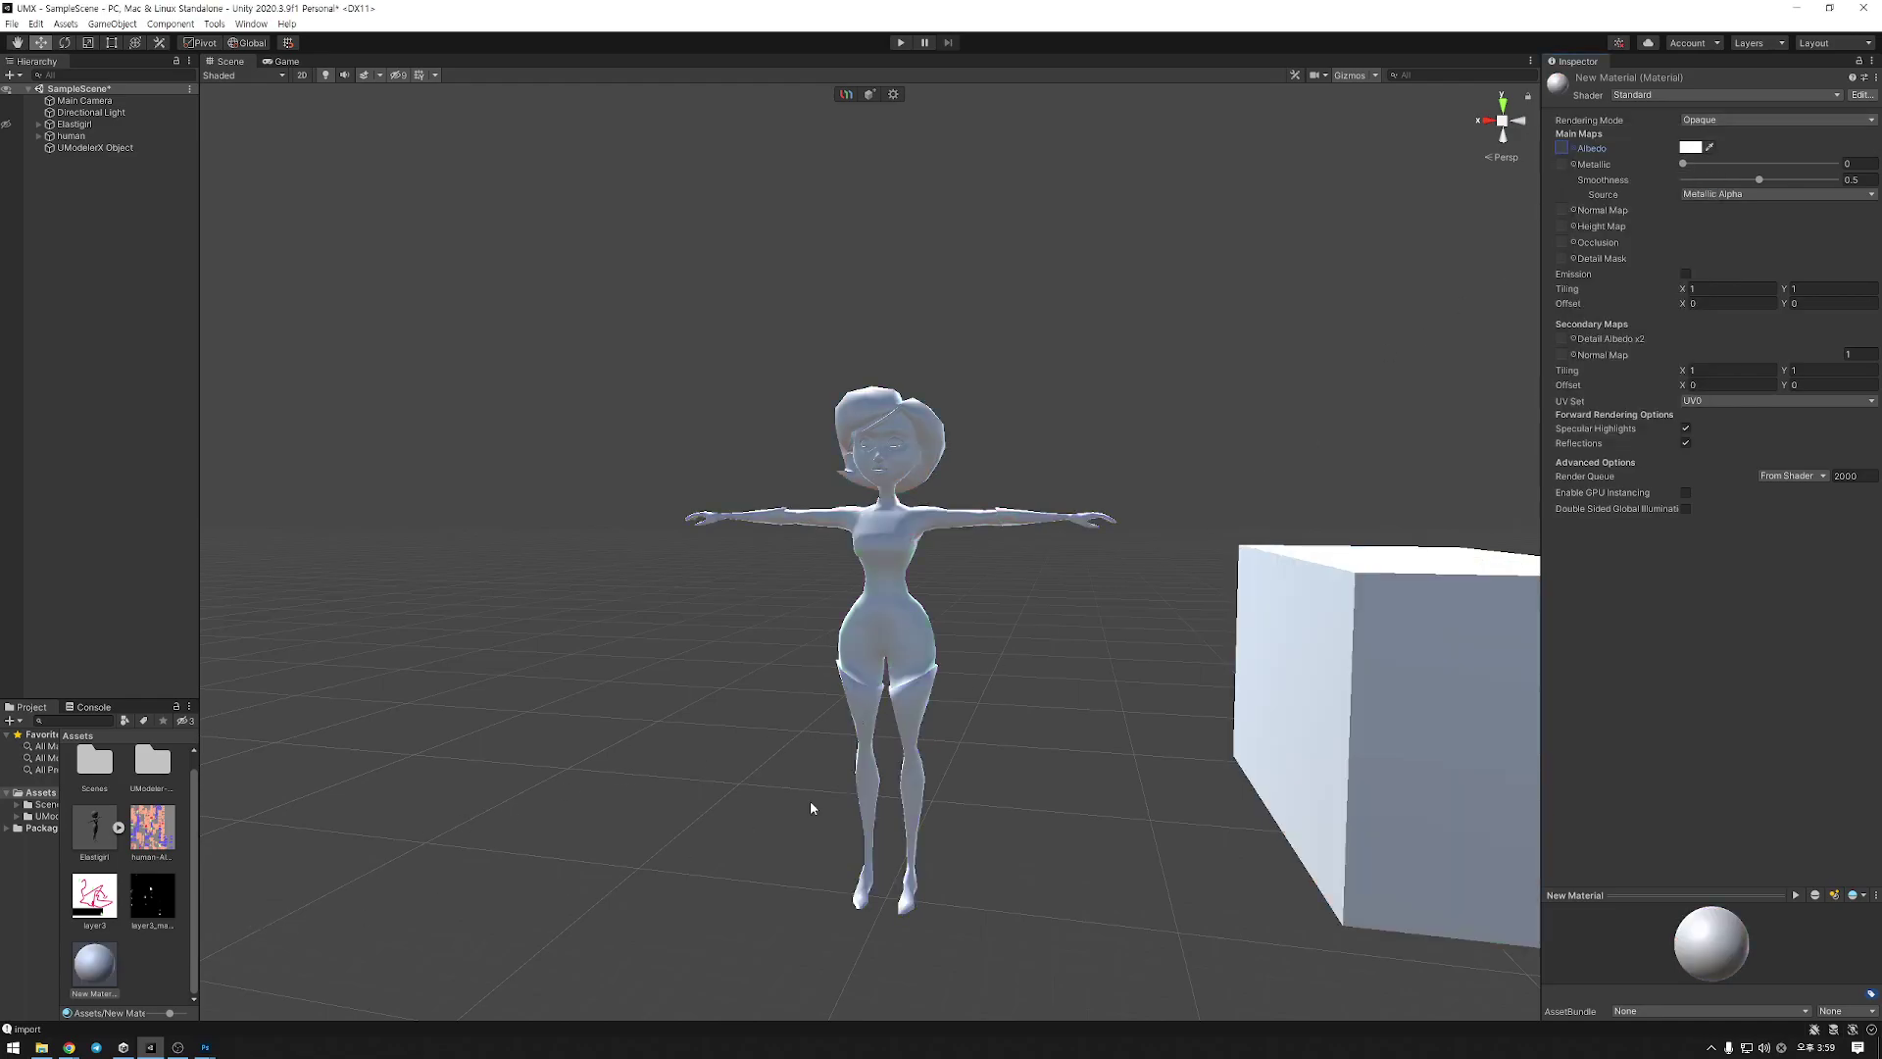
Reselect the human model, enable its painted material in Painting 3D mode, and view the model in Modeling mode
click(896, 582)
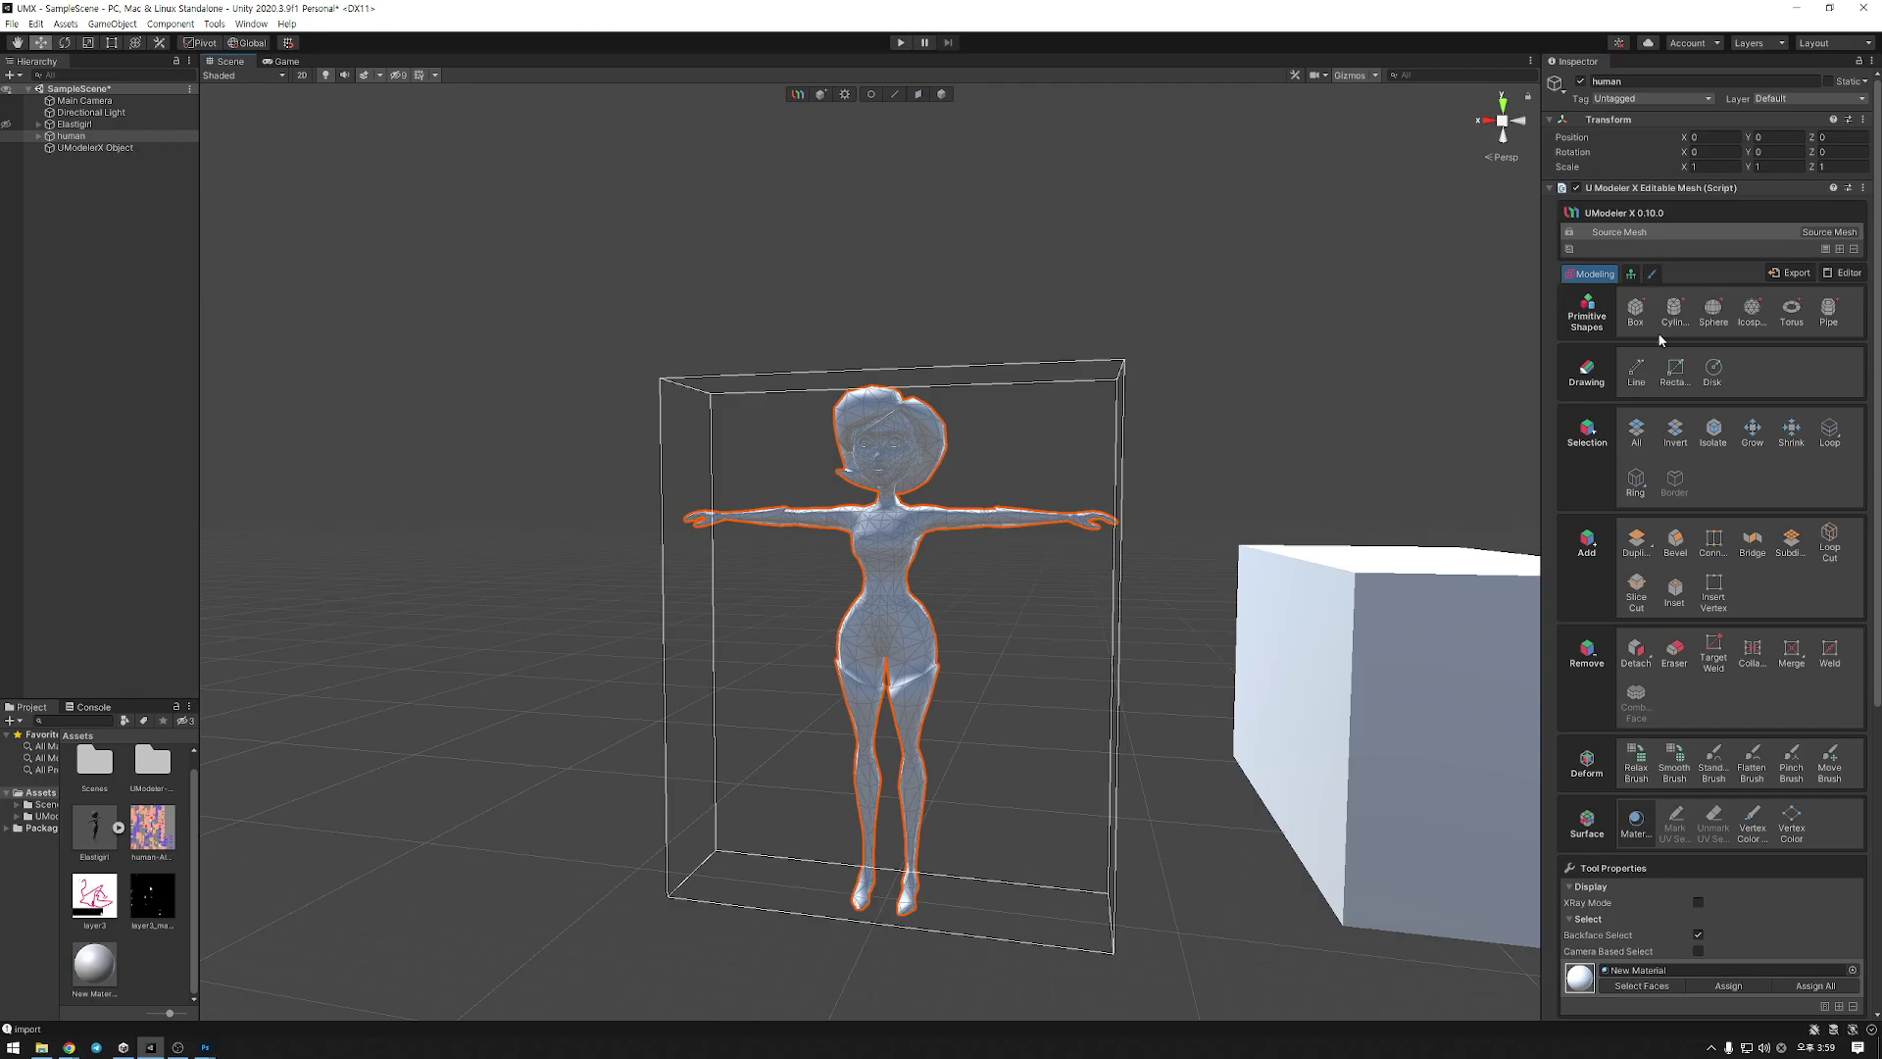
click(1652, 274)
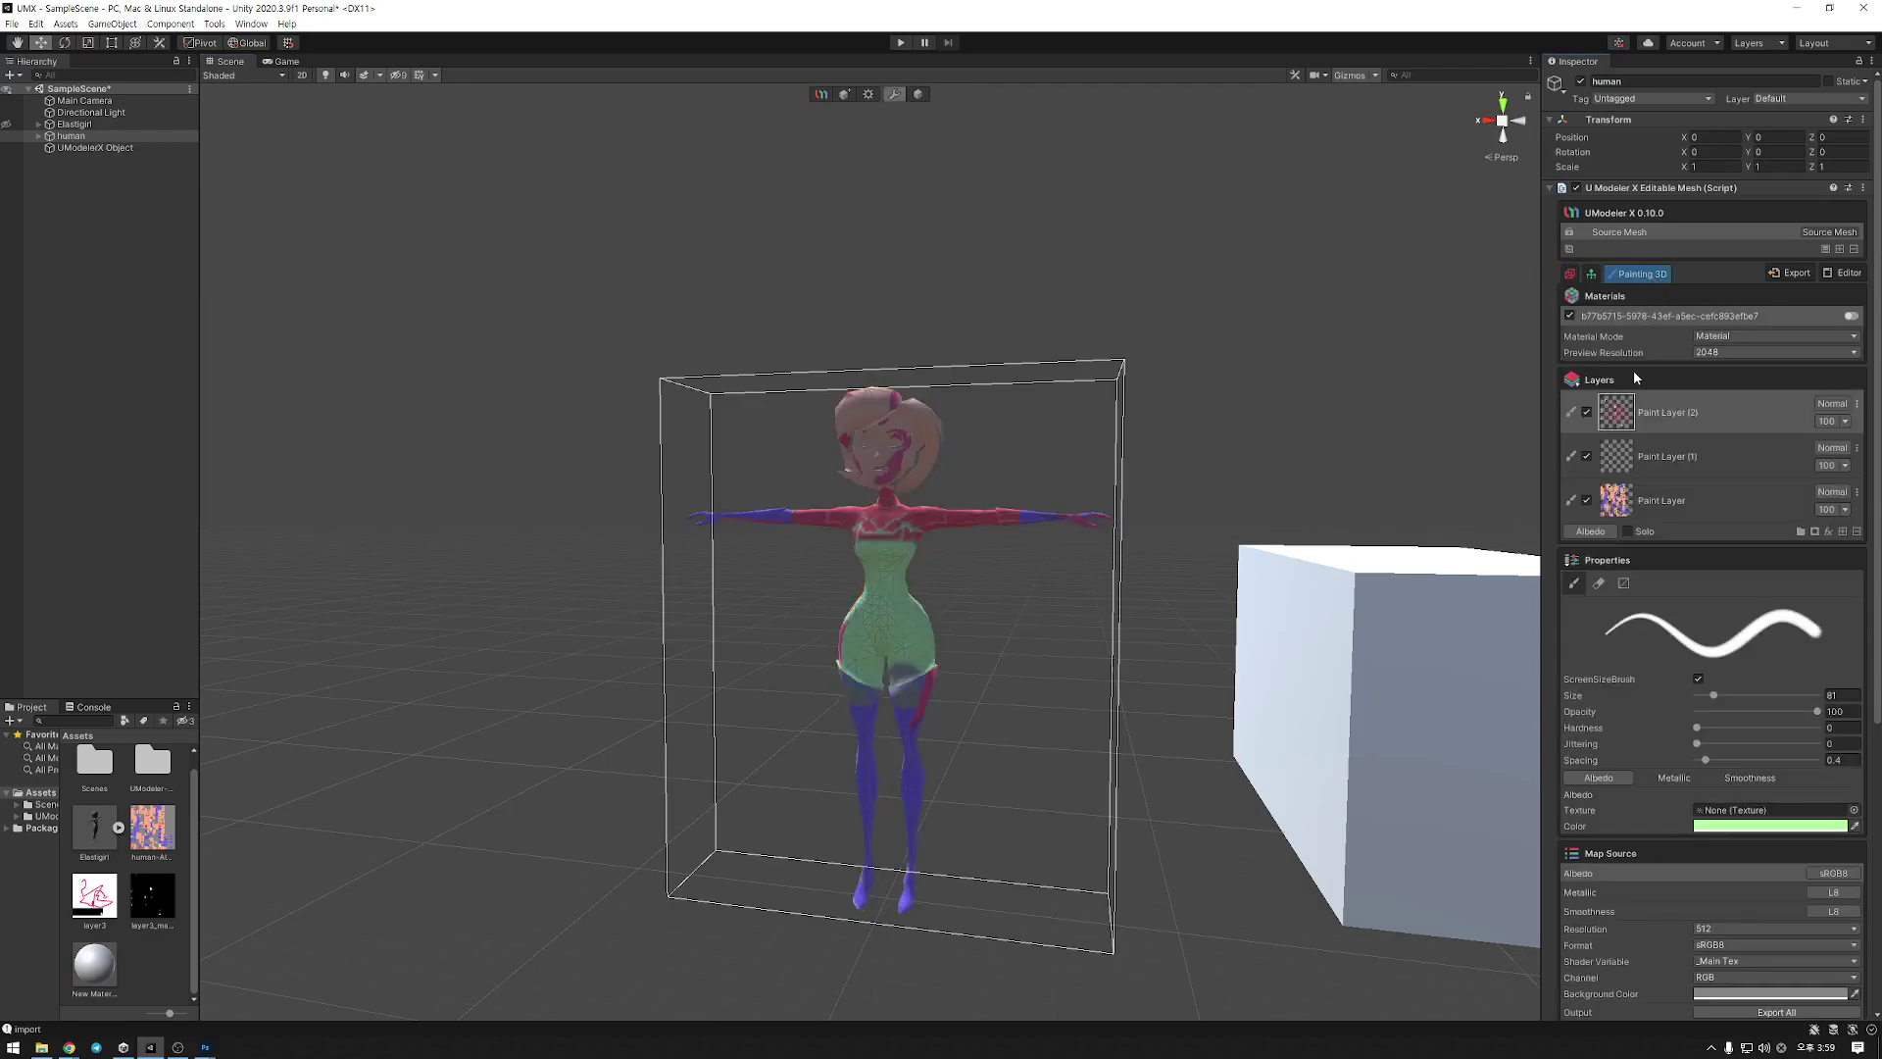
click(1855, 316)
click(1571, 275)
mouse_move(1106, 544)
alt+mouse_down()
mouse_move(1101, 648)
mouse_move(686, 535)
mouse_move(1084, 588)
mouse_move(1172, 513)
alt+mouse_up()
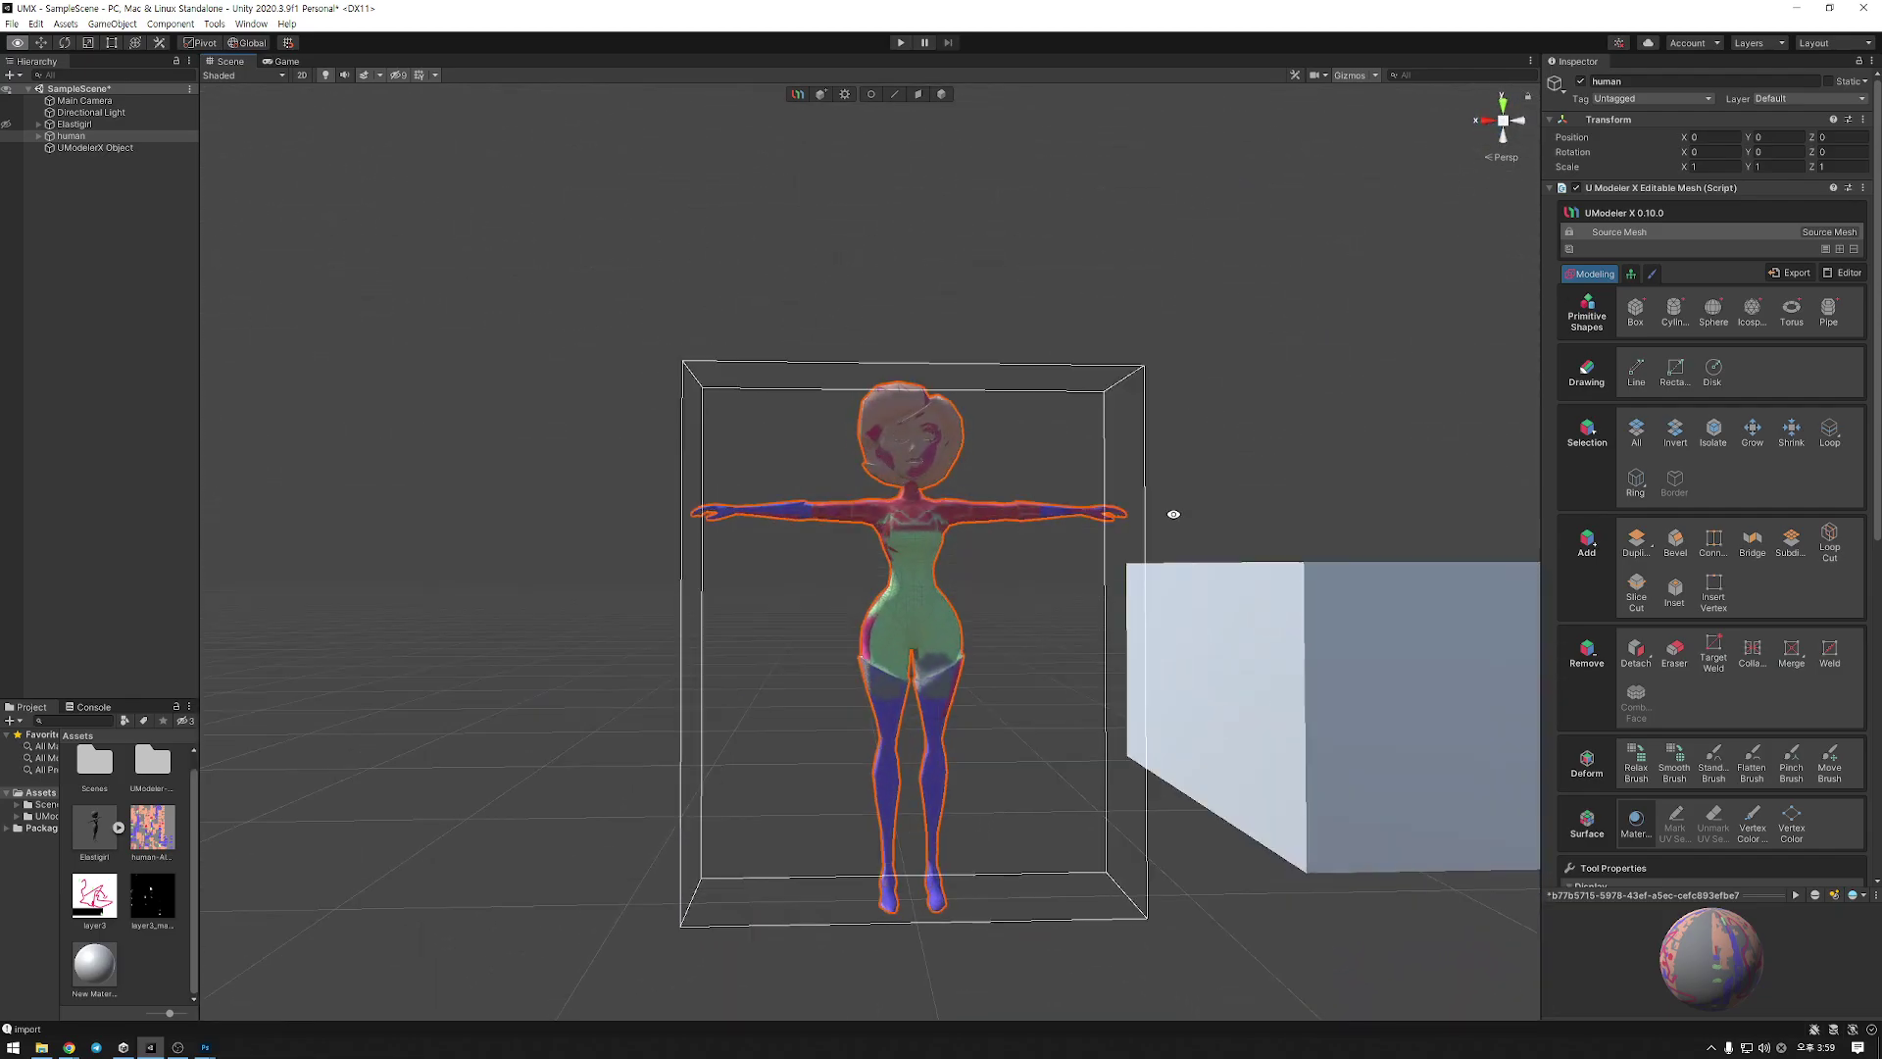
In Painting 3D mode, set the brush color to purple and paint over the chest and head on Paint Layer (2)
click(1655, 274)
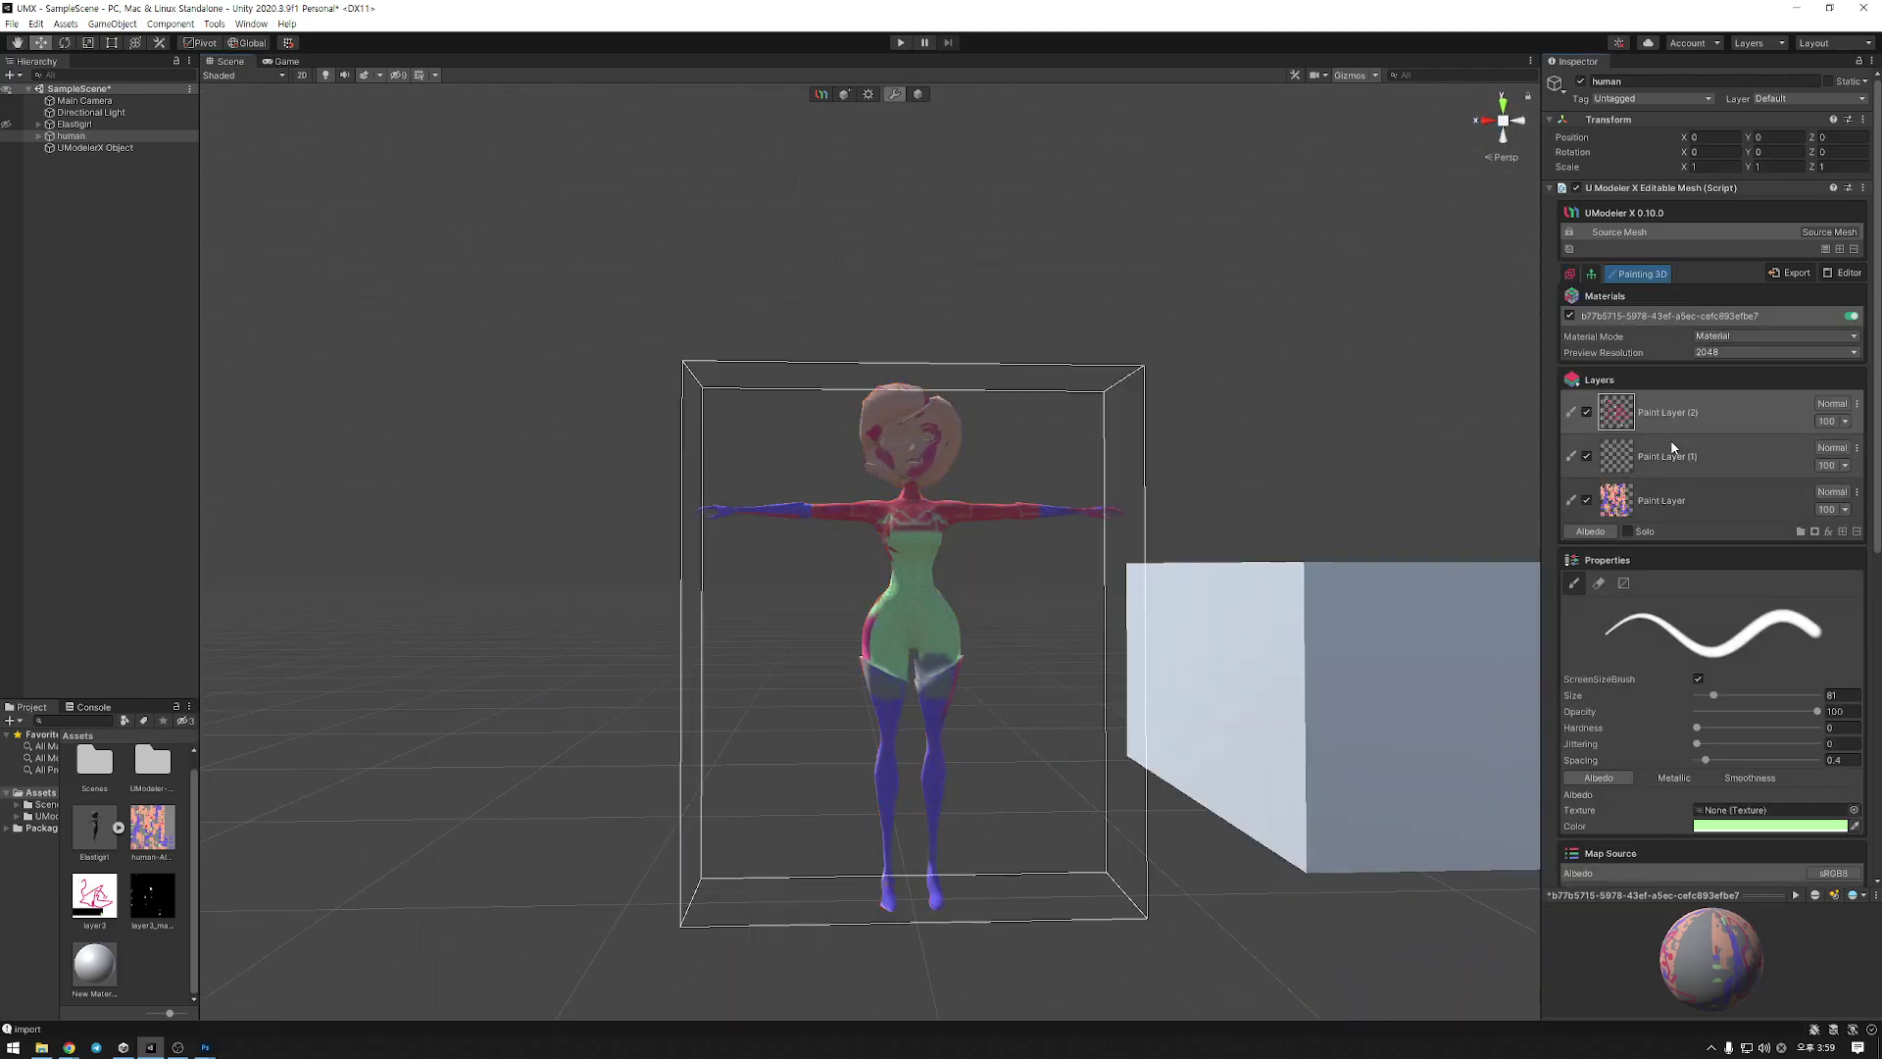
click(1772, 824)
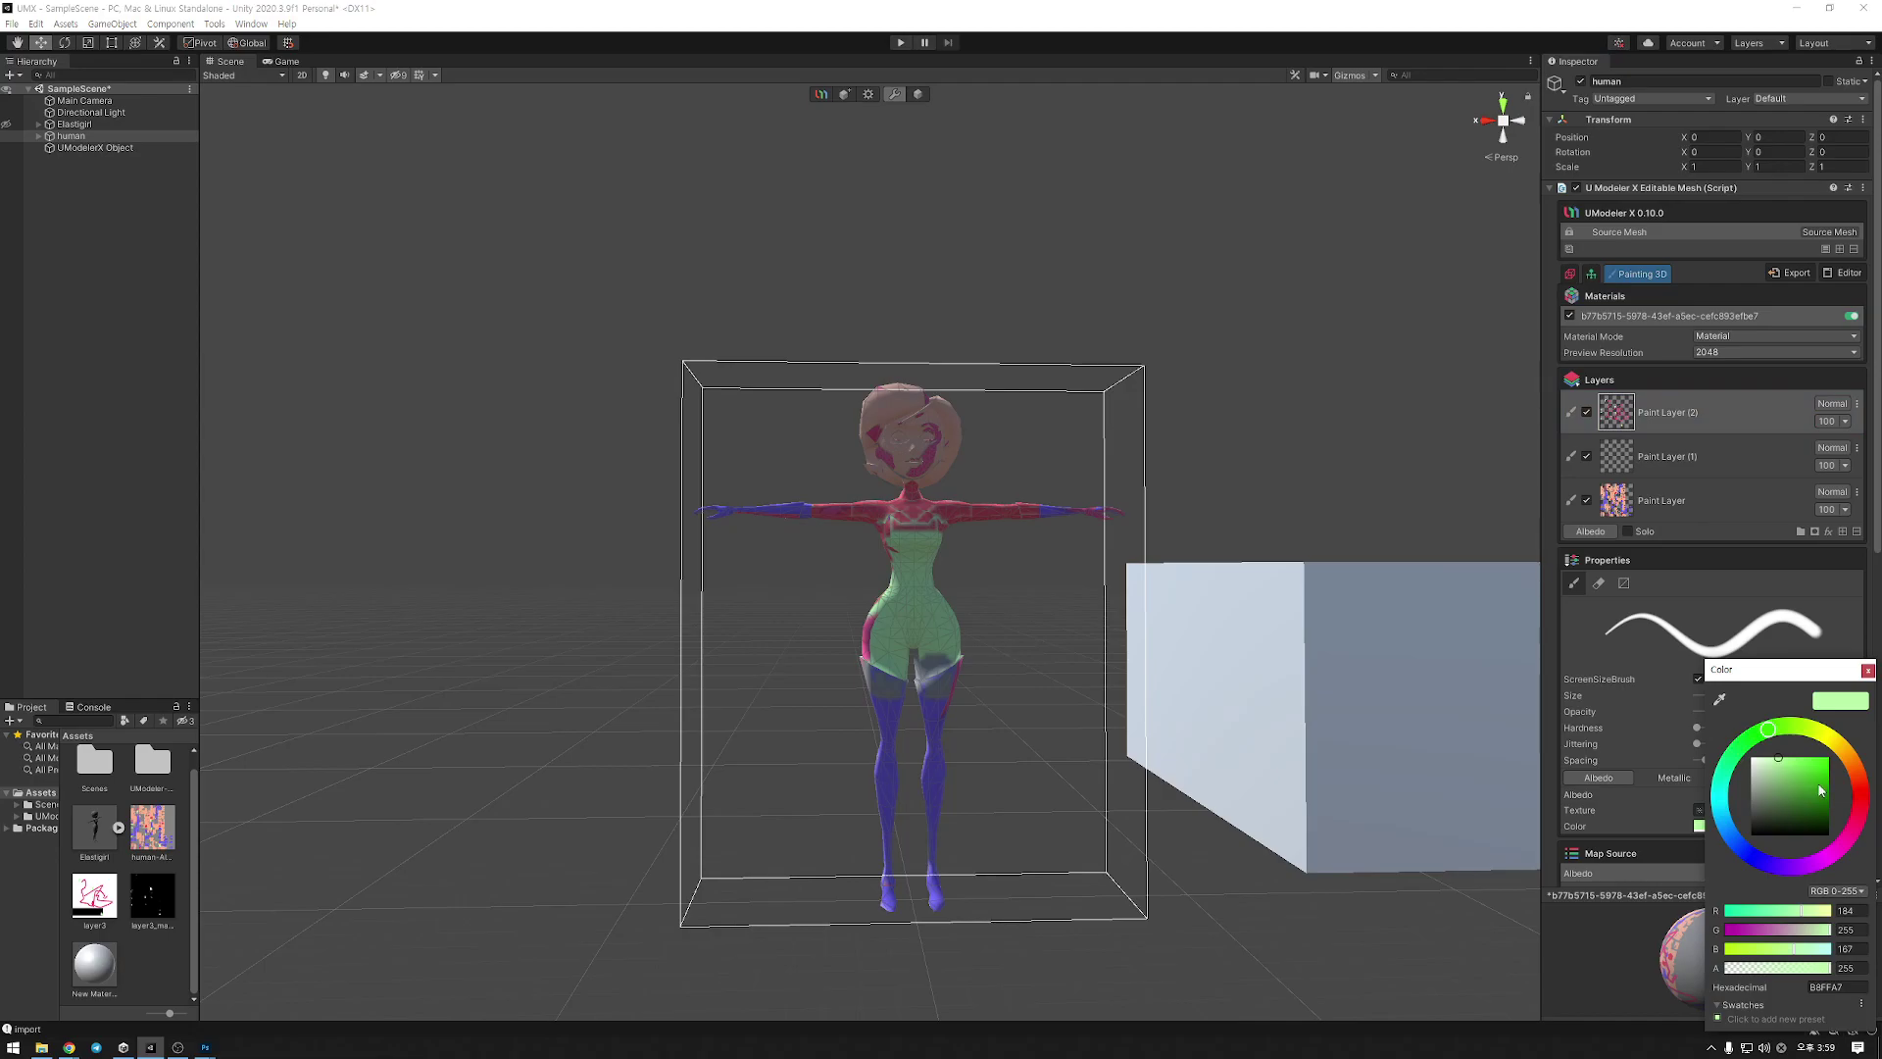
click(1794, 866)
click(1819, 769)
mouse_move(902, 538)
mouse_down()
mouse_move(879, 408)
mouse_move(922, 429)
mouse_up()
alt+drag(1173, 504, 990, 592)
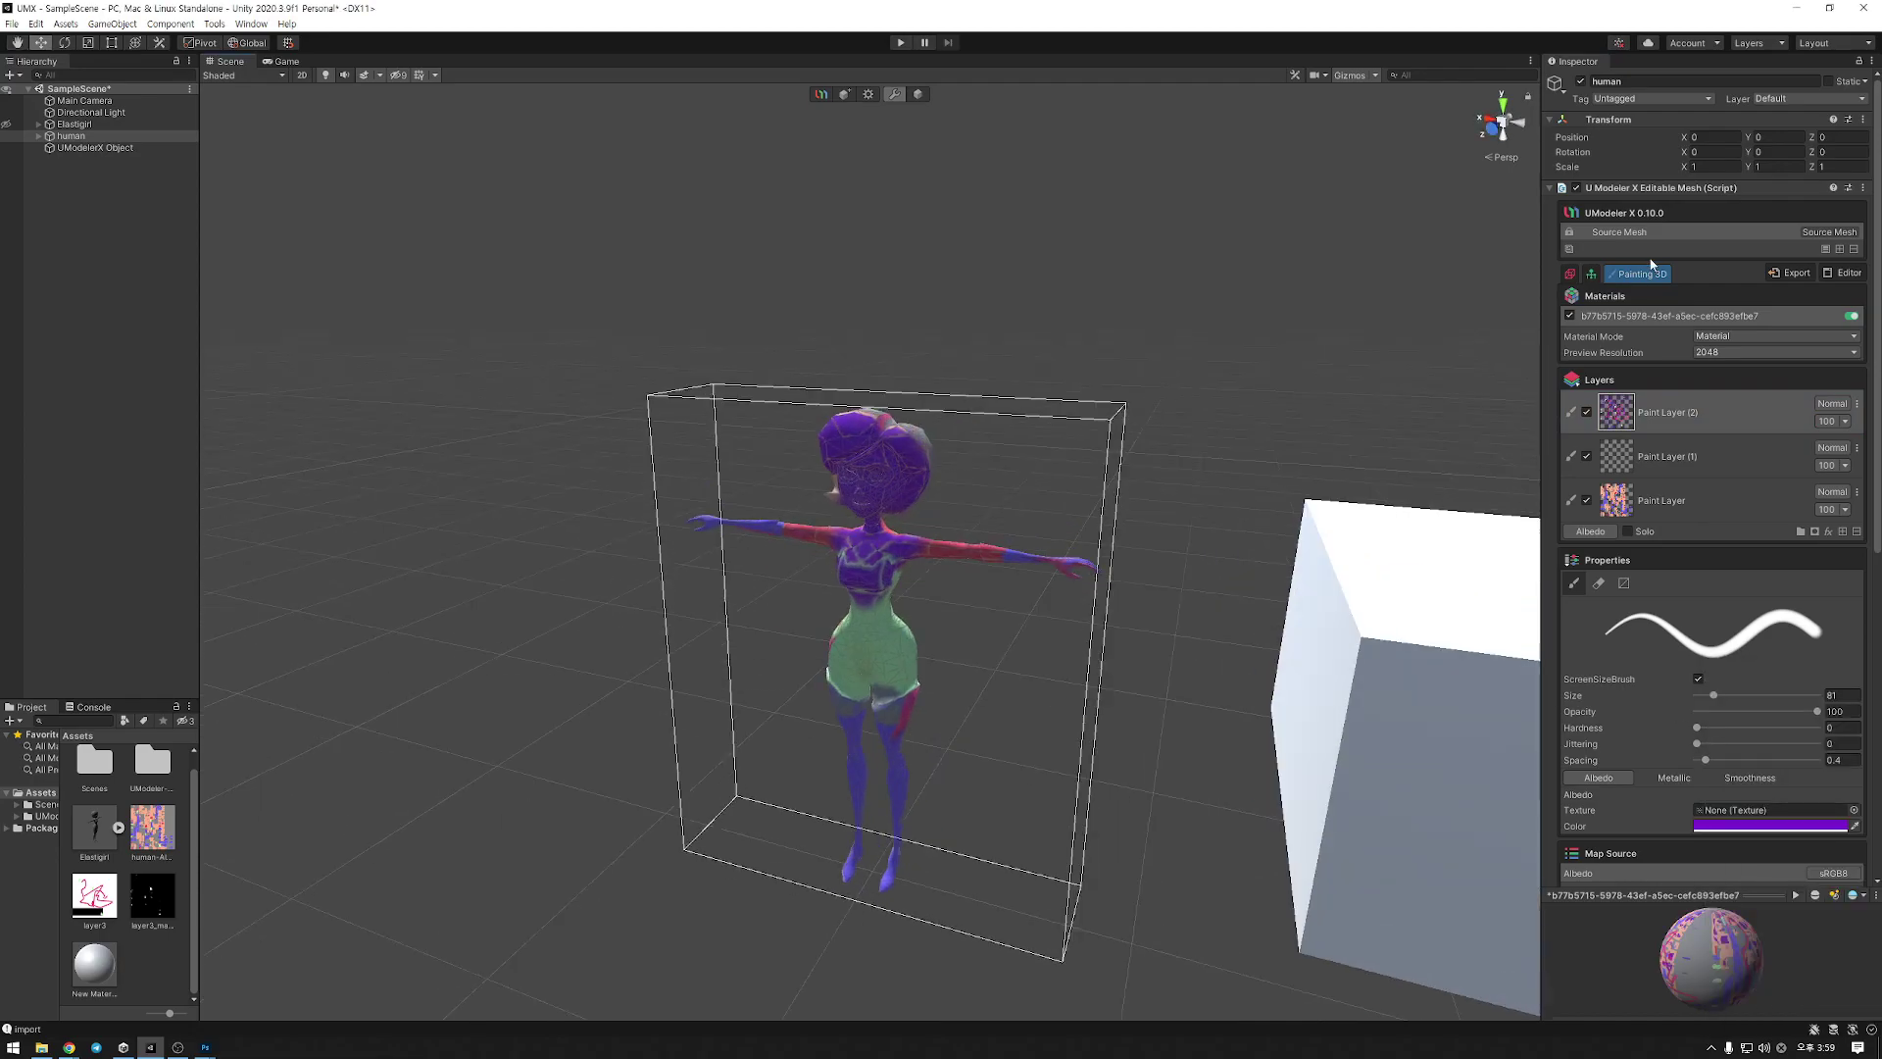
Compare the painted human in Modeling and Painting 3D modes, and examine the map source settings and New Material
click(1569, 273)
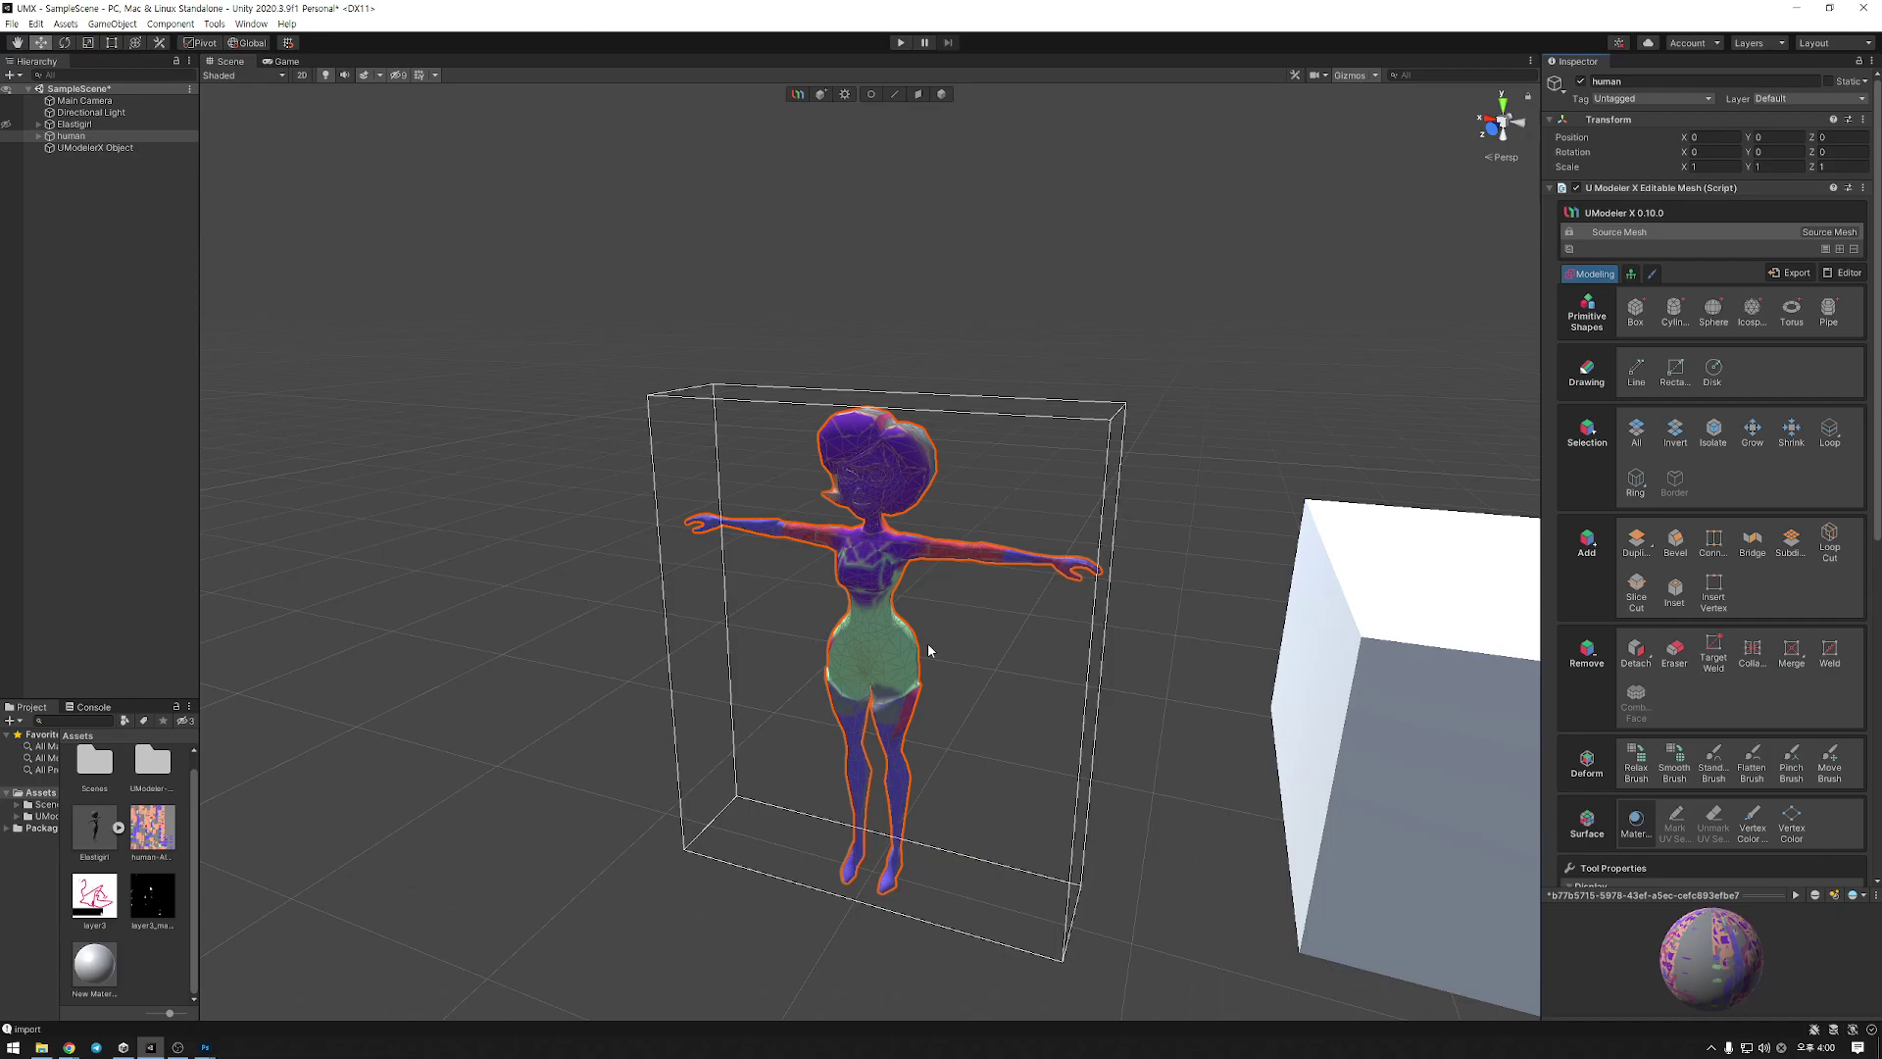
click(1651, 273)
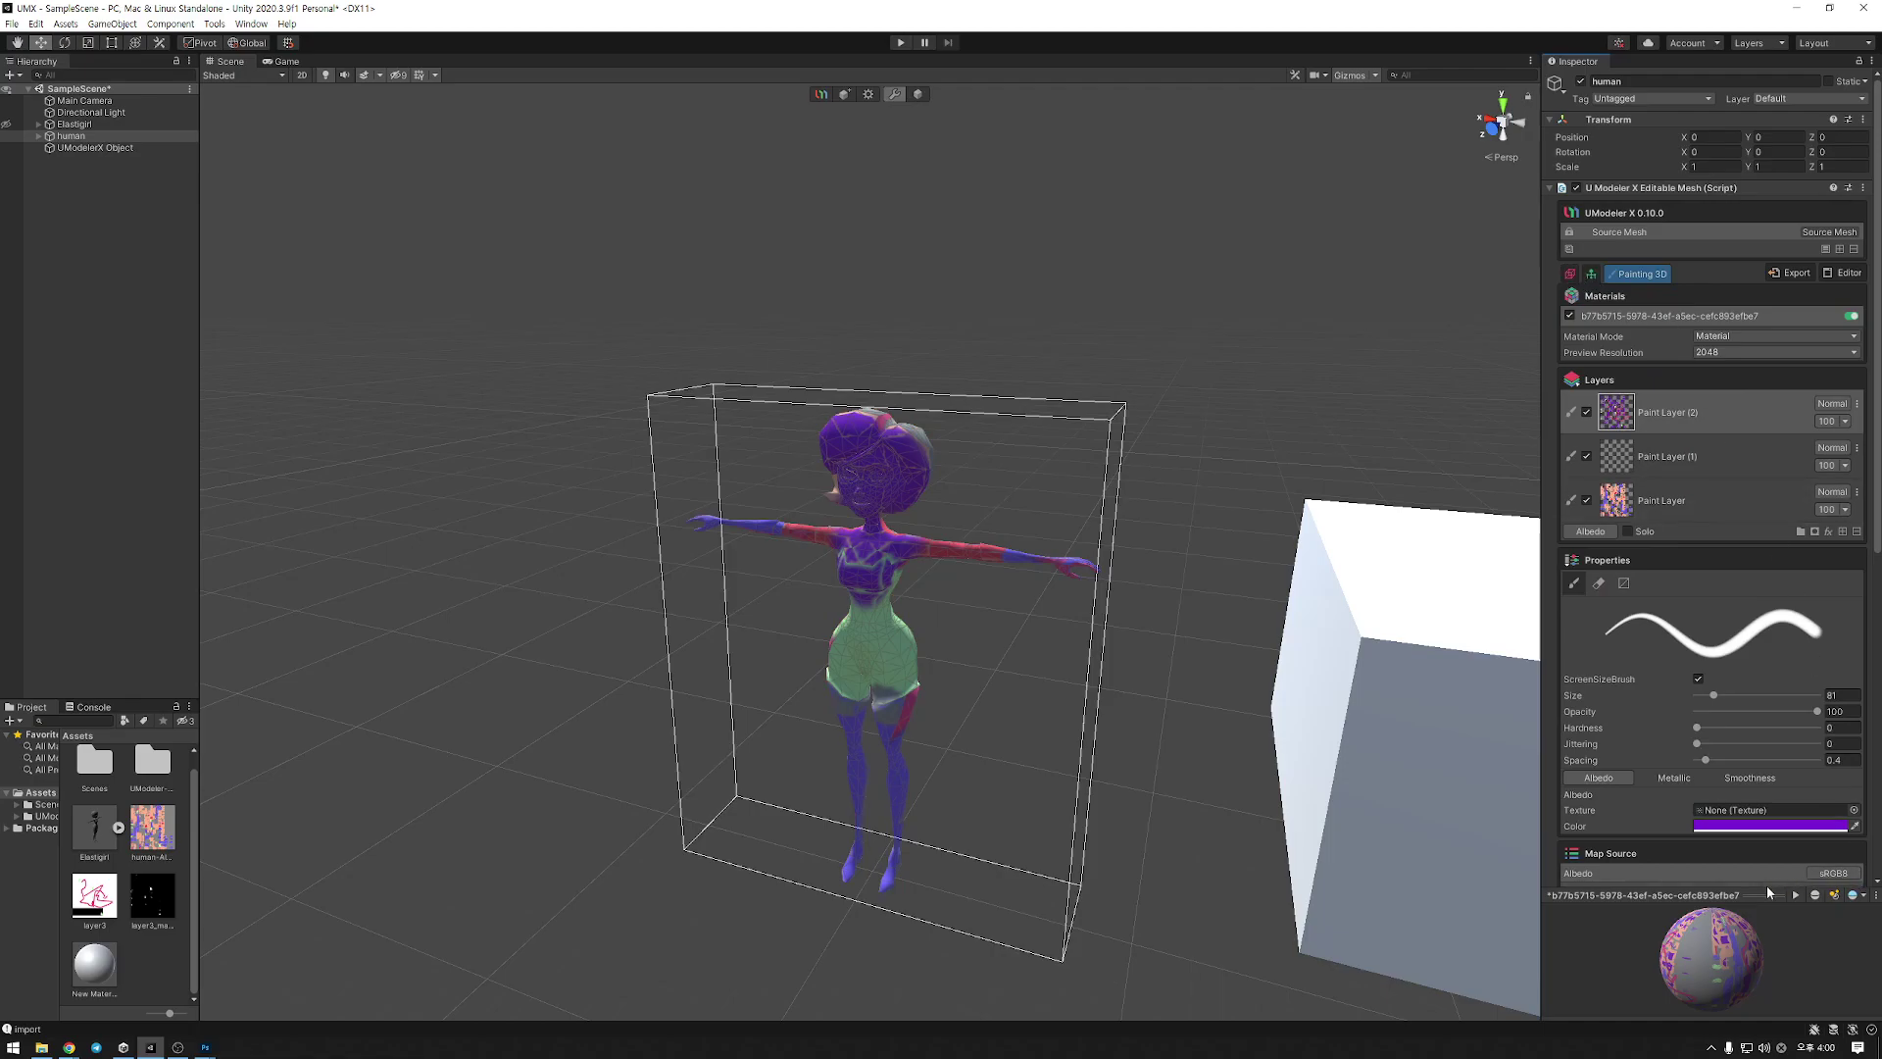
scroll(1721, 729, down, 5)
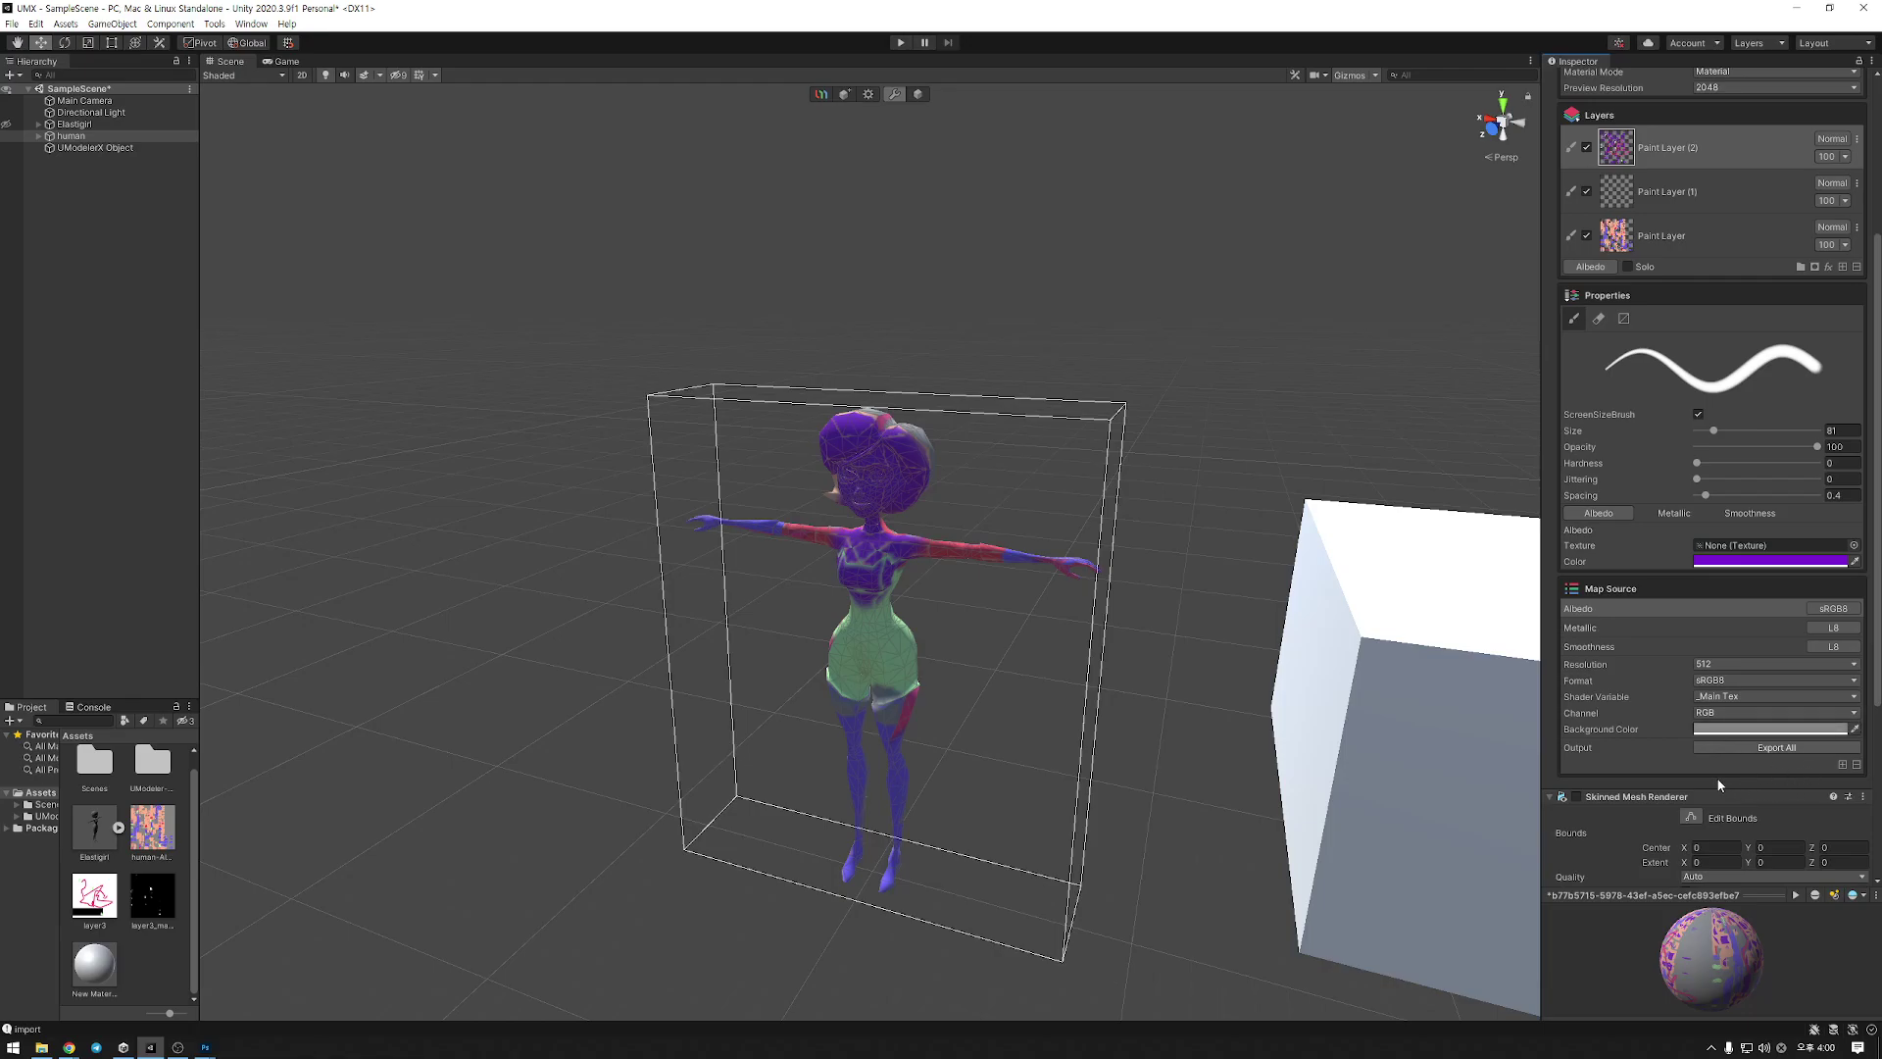
scroll(1716, 508, up, 5)
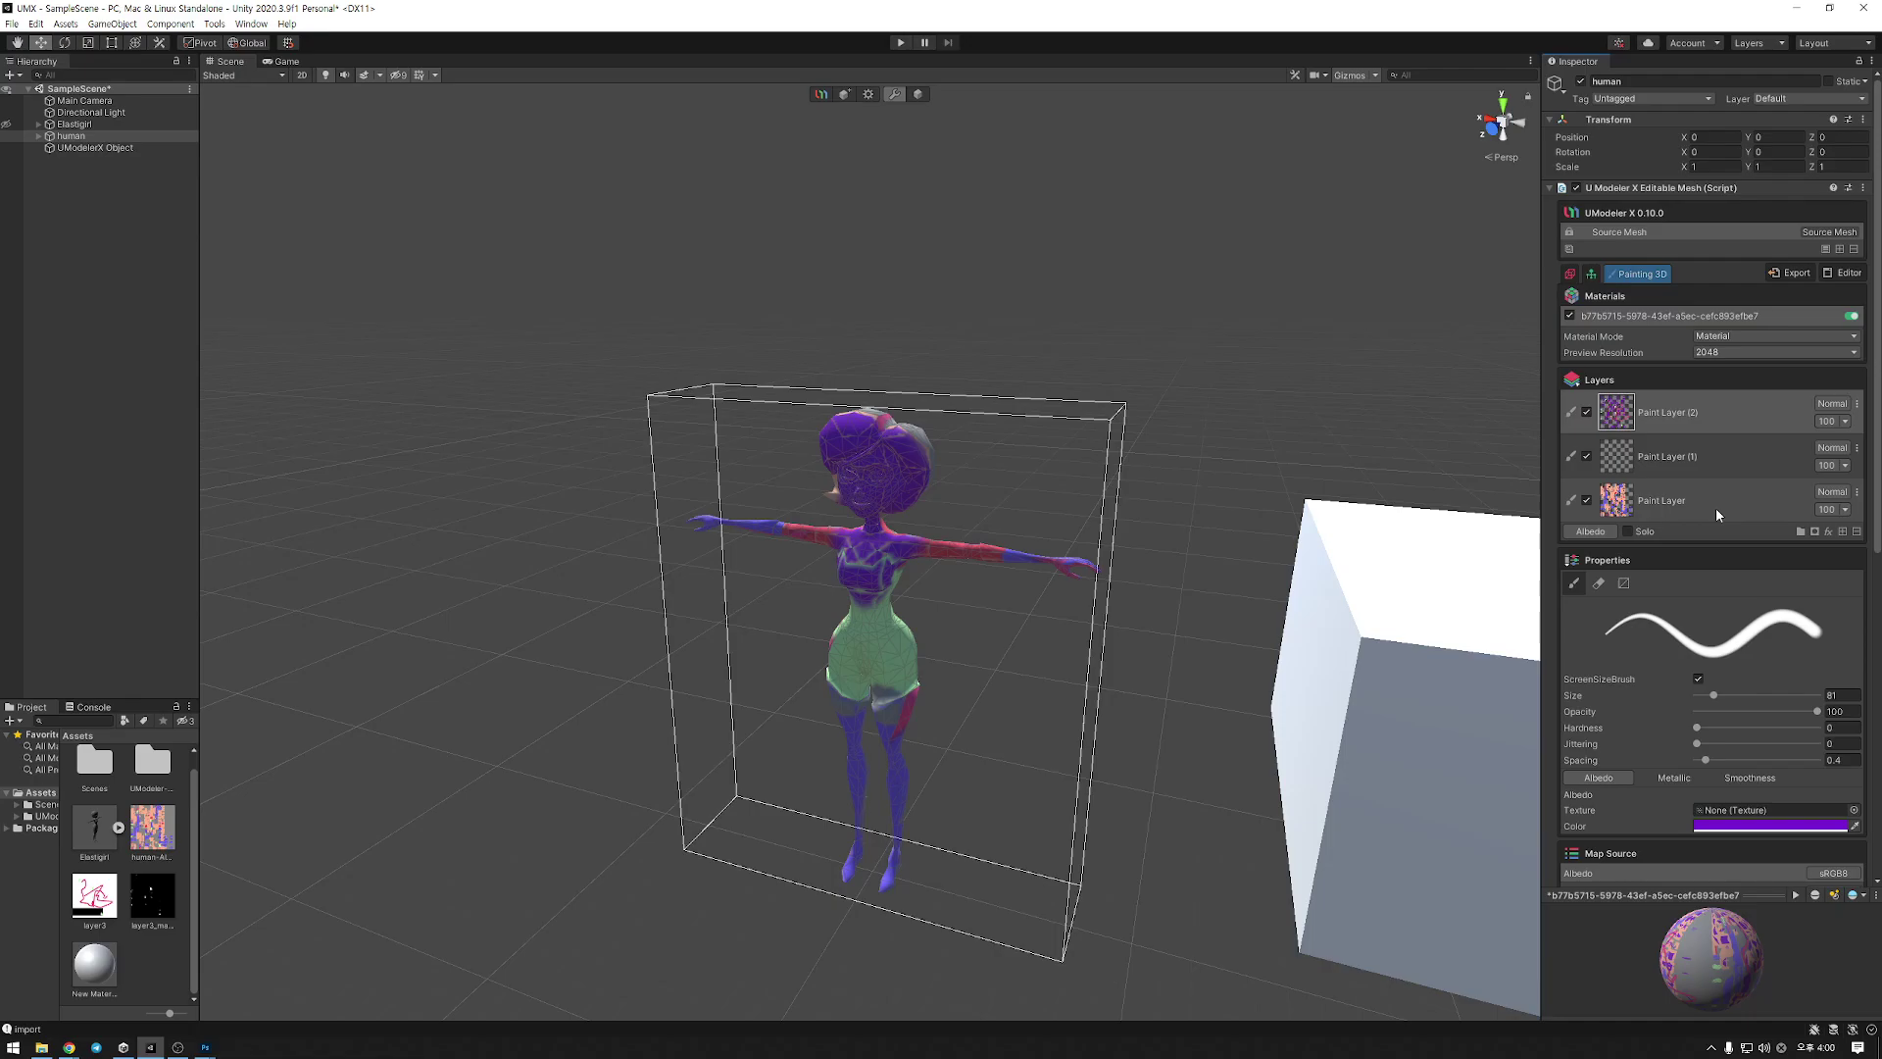
scroll(1715, 508, down, 3)
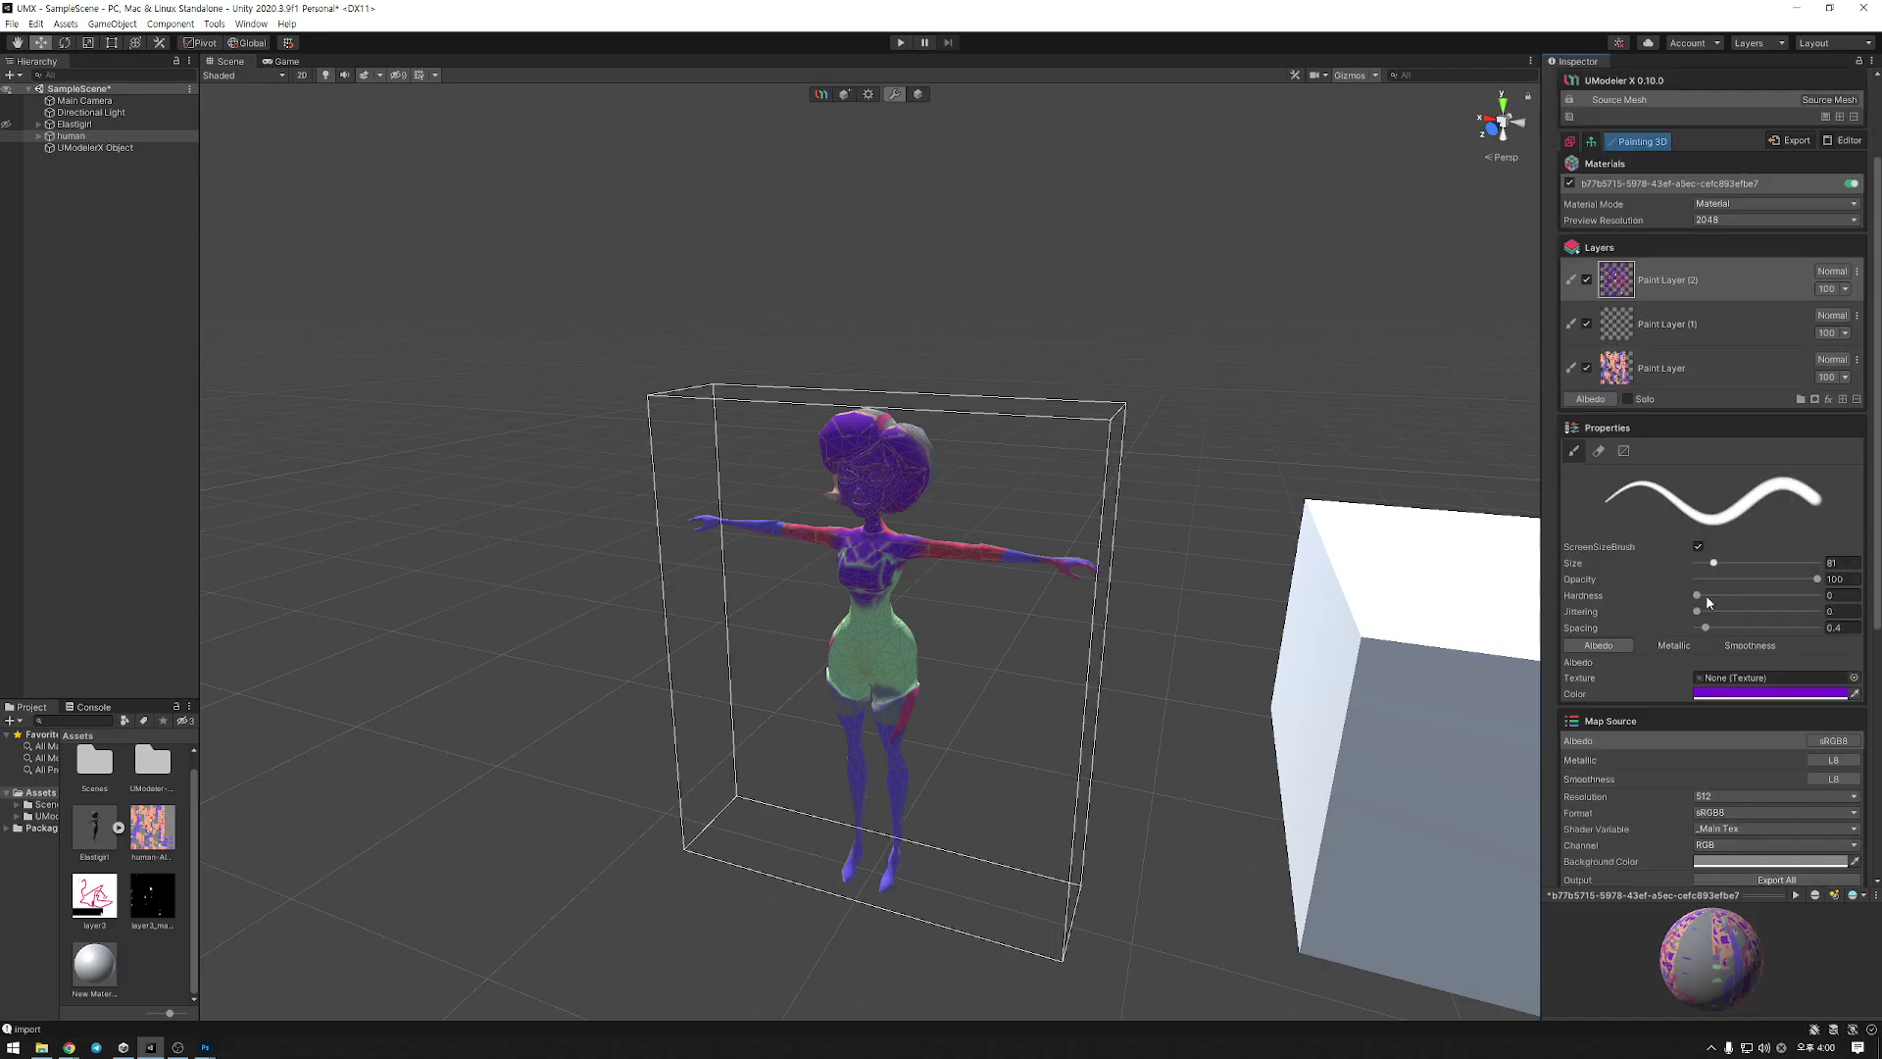
scroll(1689, 658, up, 3)
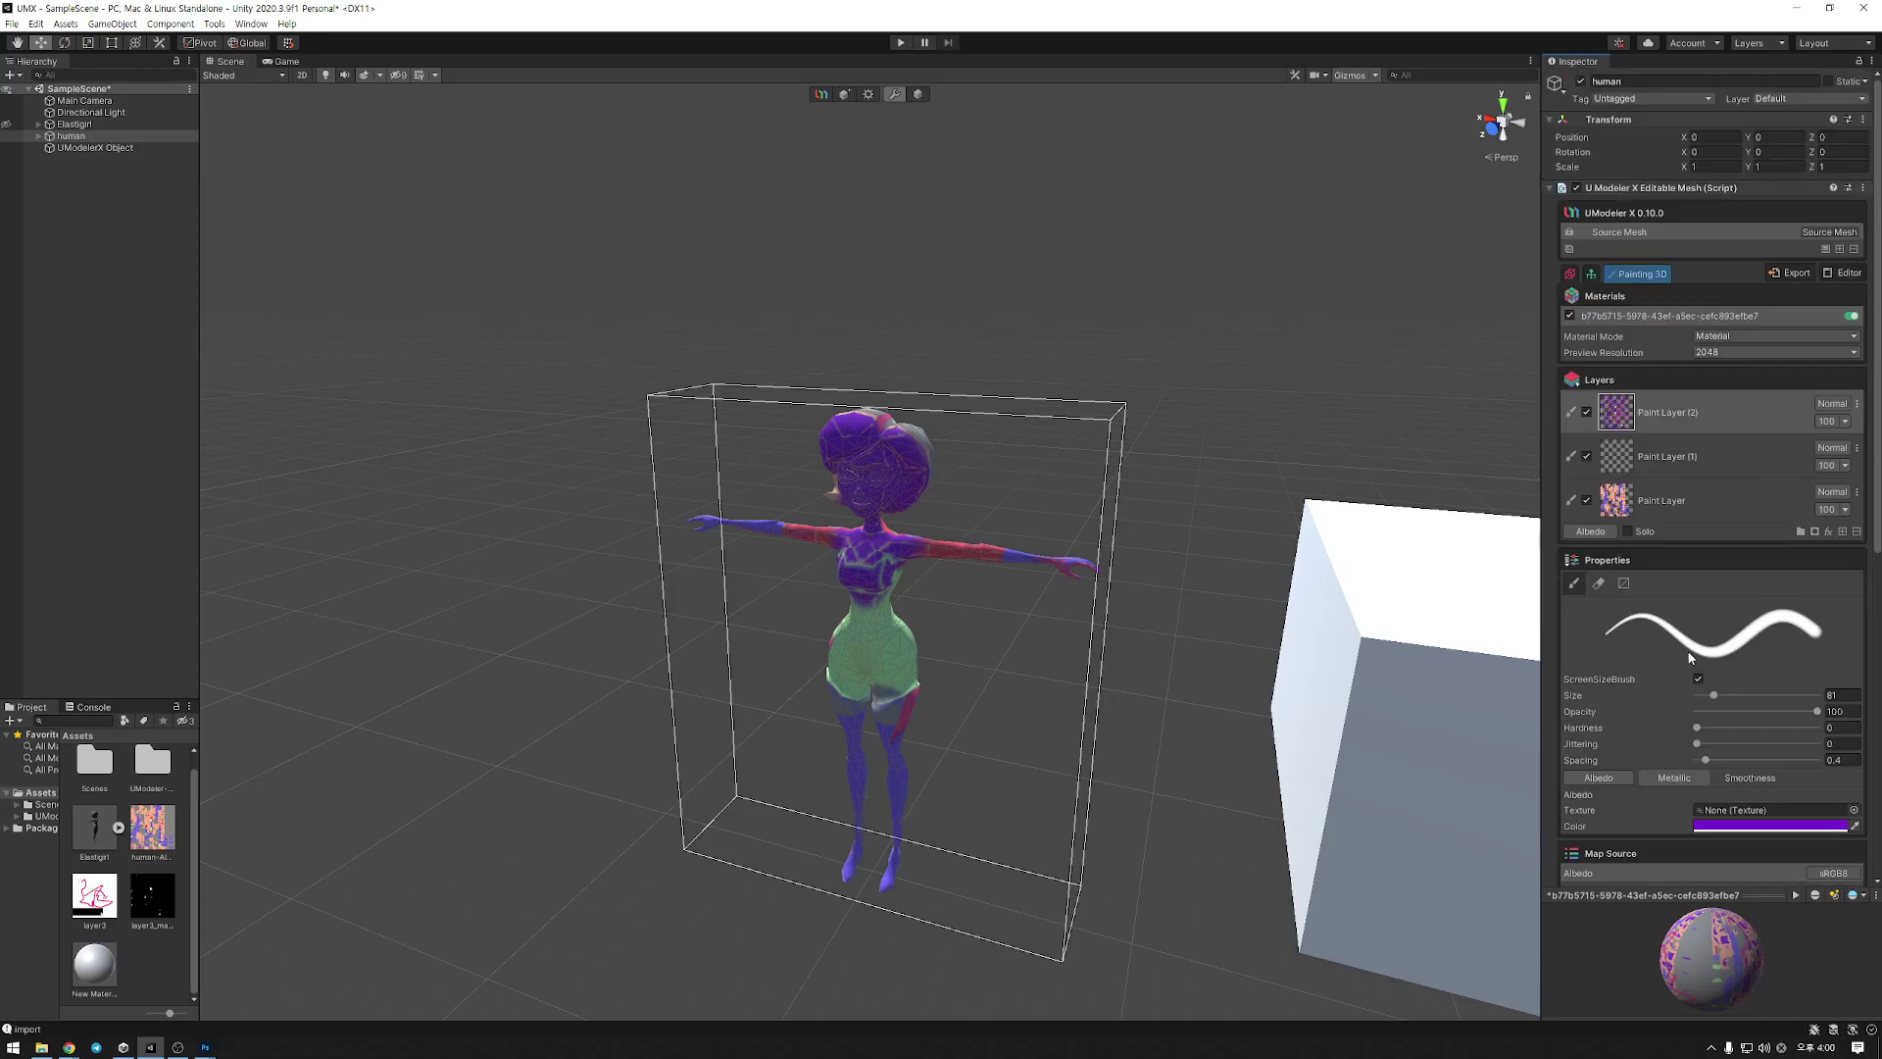
click(94, 965)
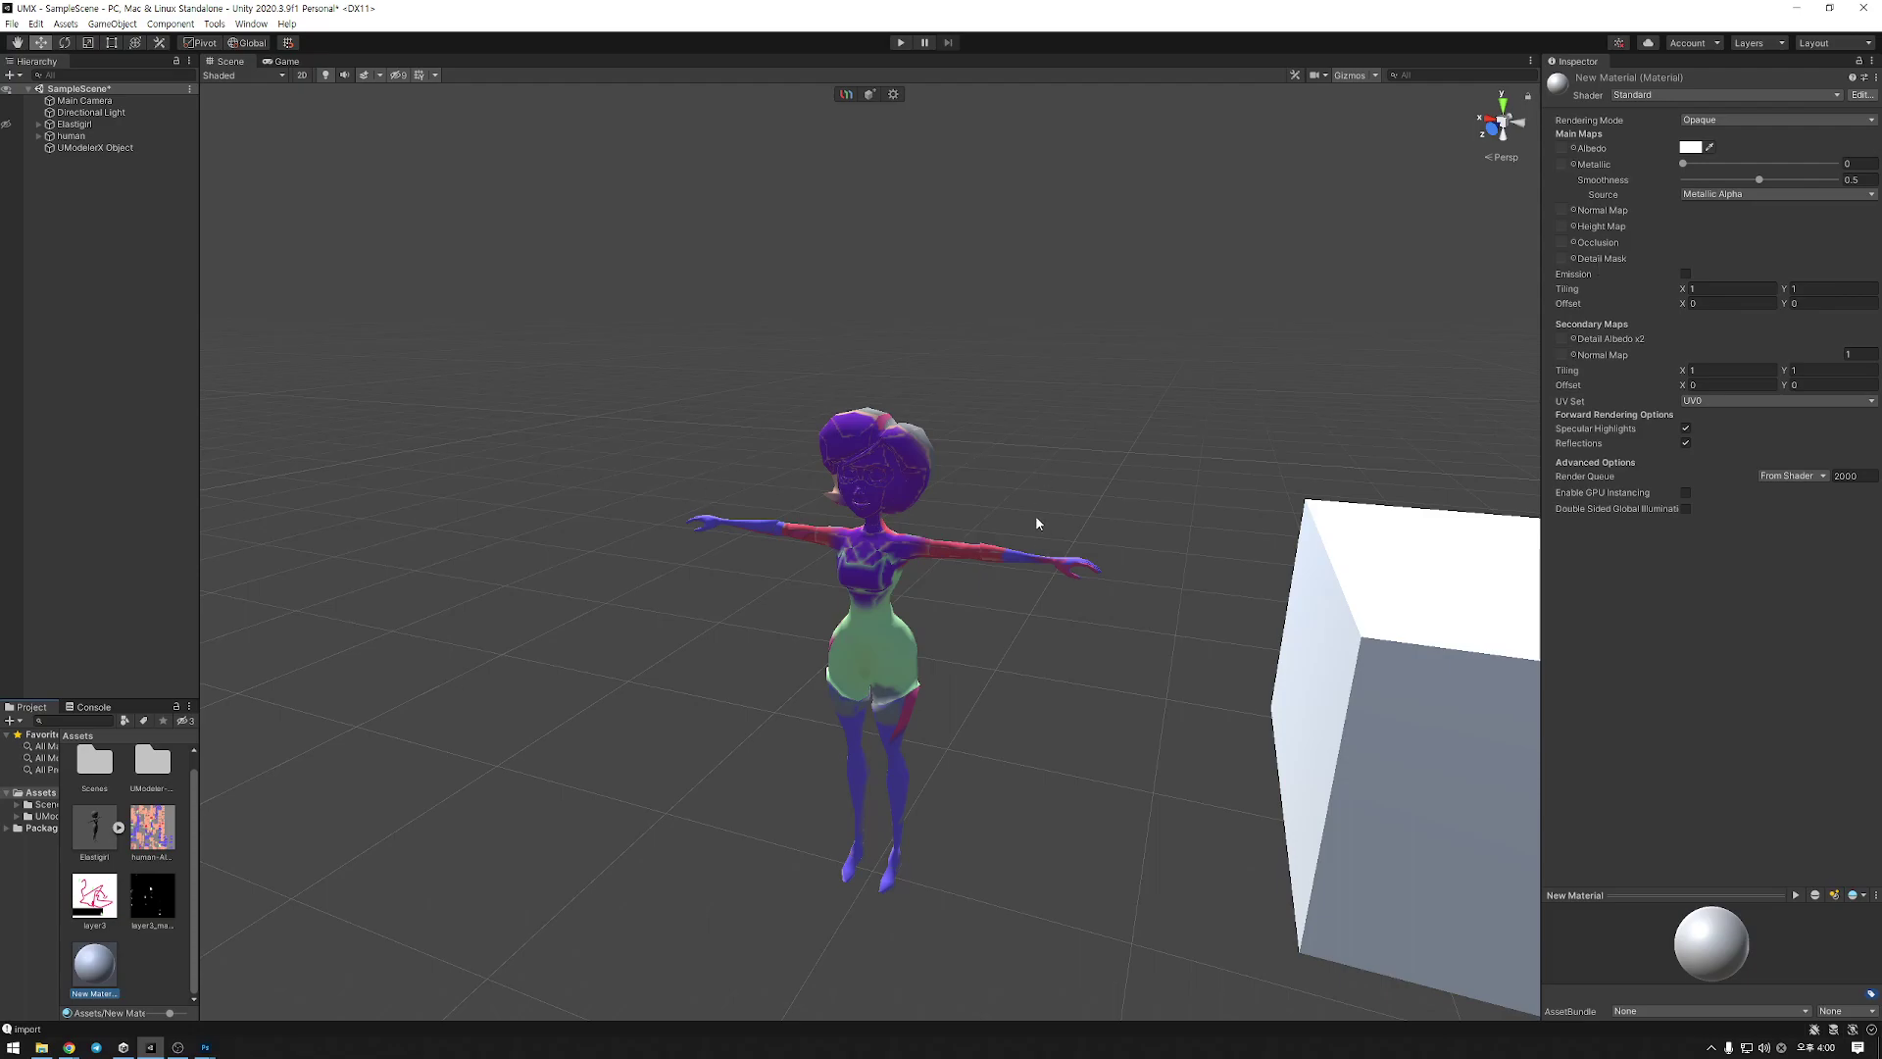
click(890, 616)
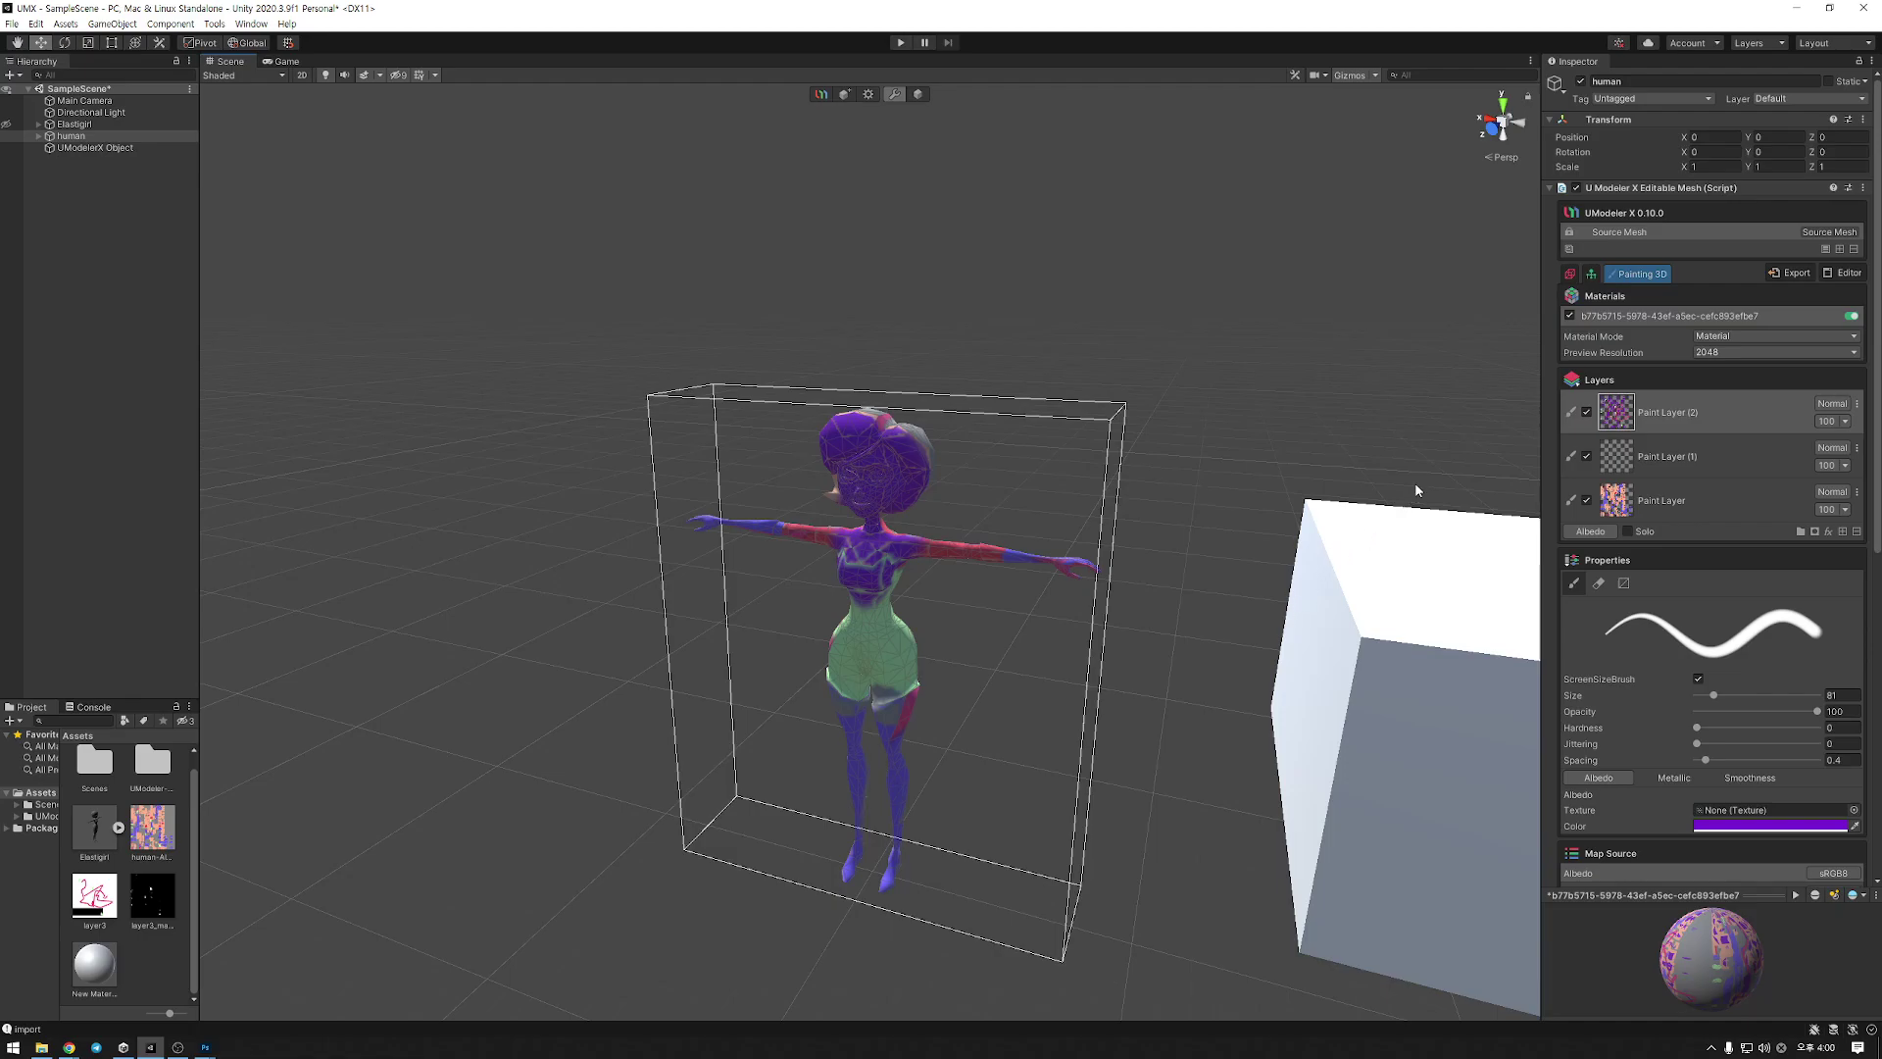
click(1571, 274)
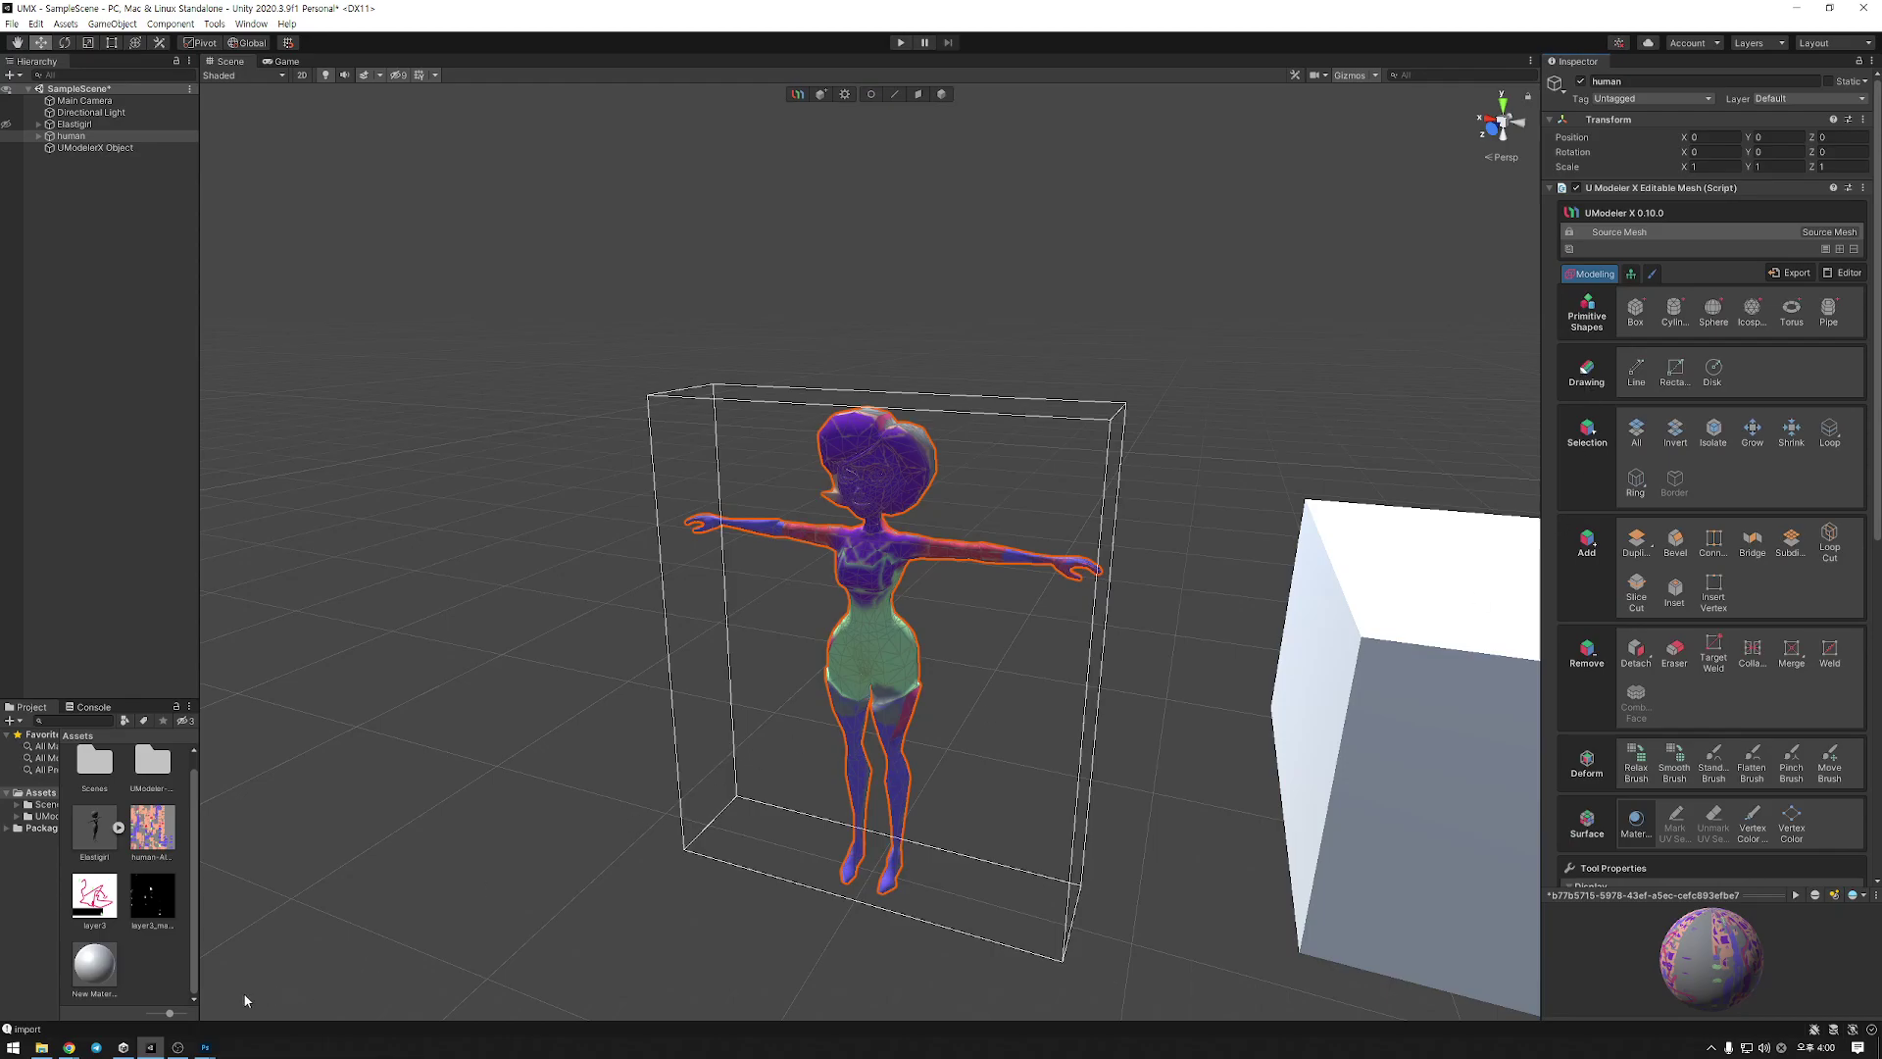
Create a new material named 2 in the Assets folder
right_click(153, 970)
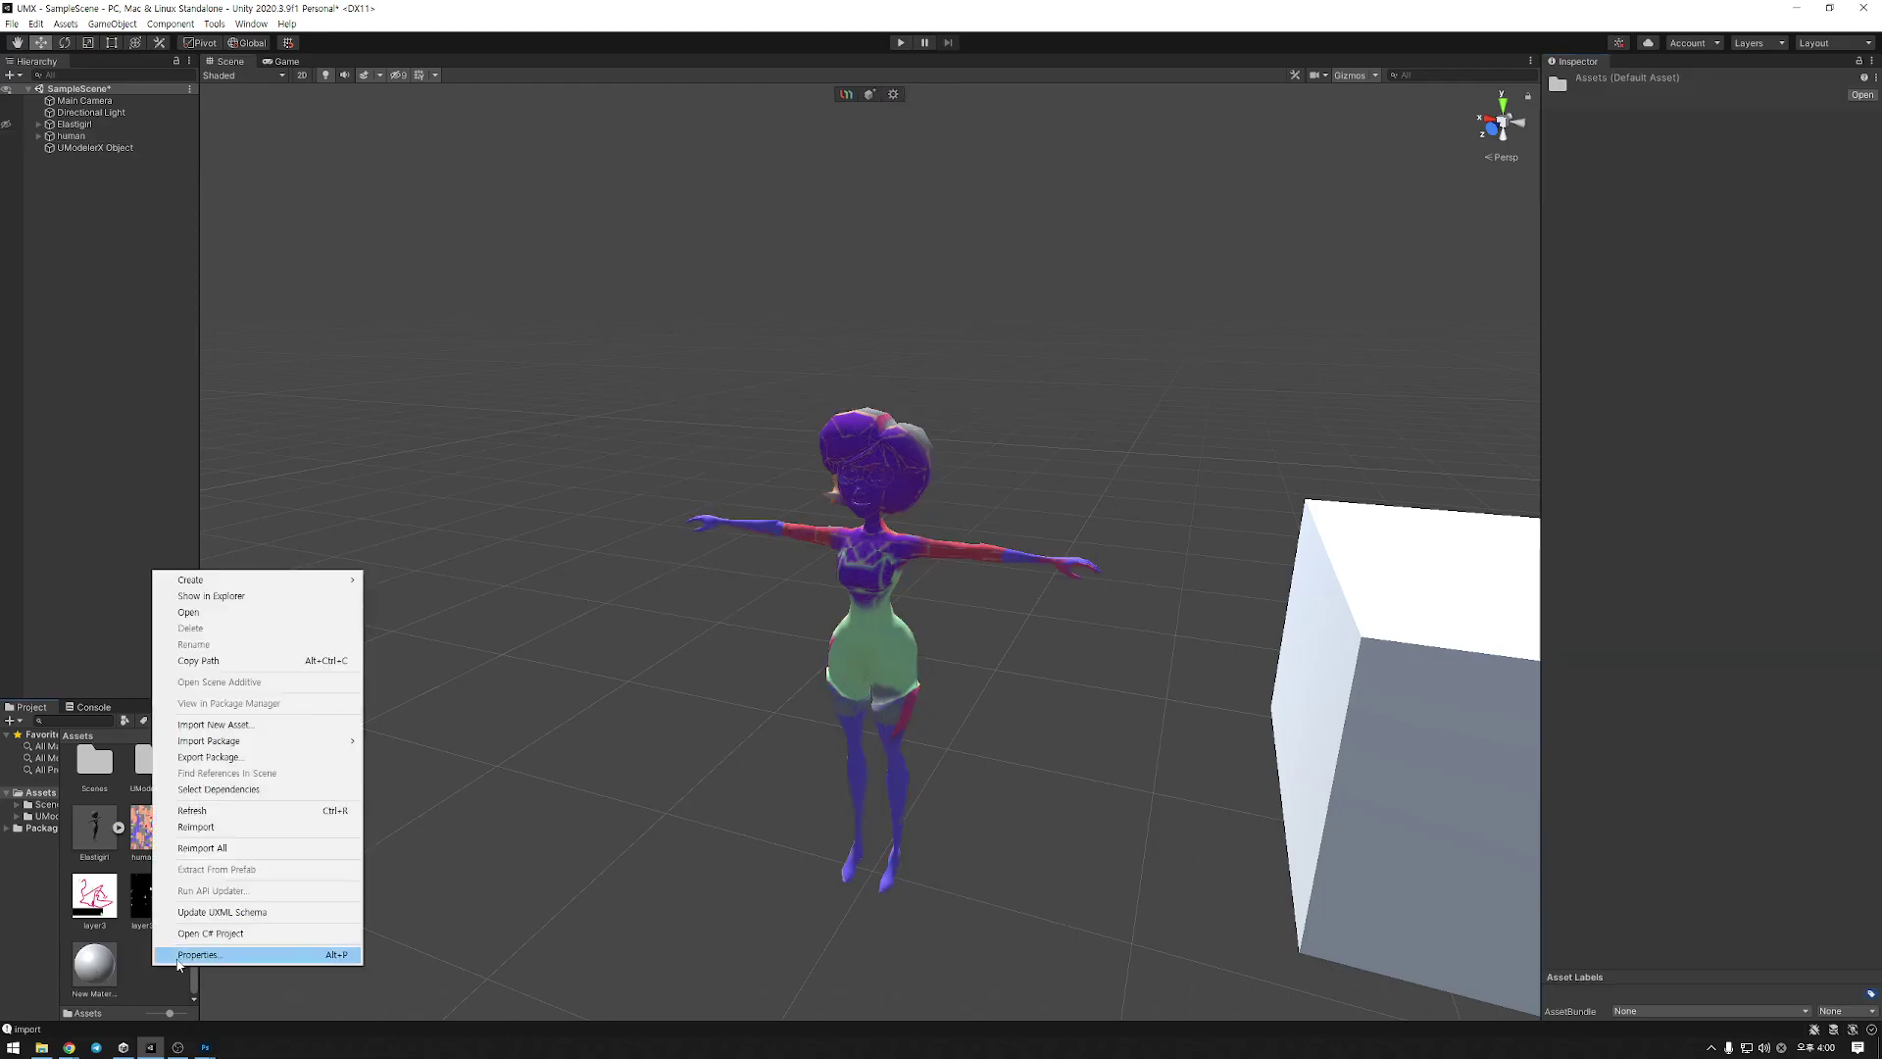
mouse_move(256, 585)
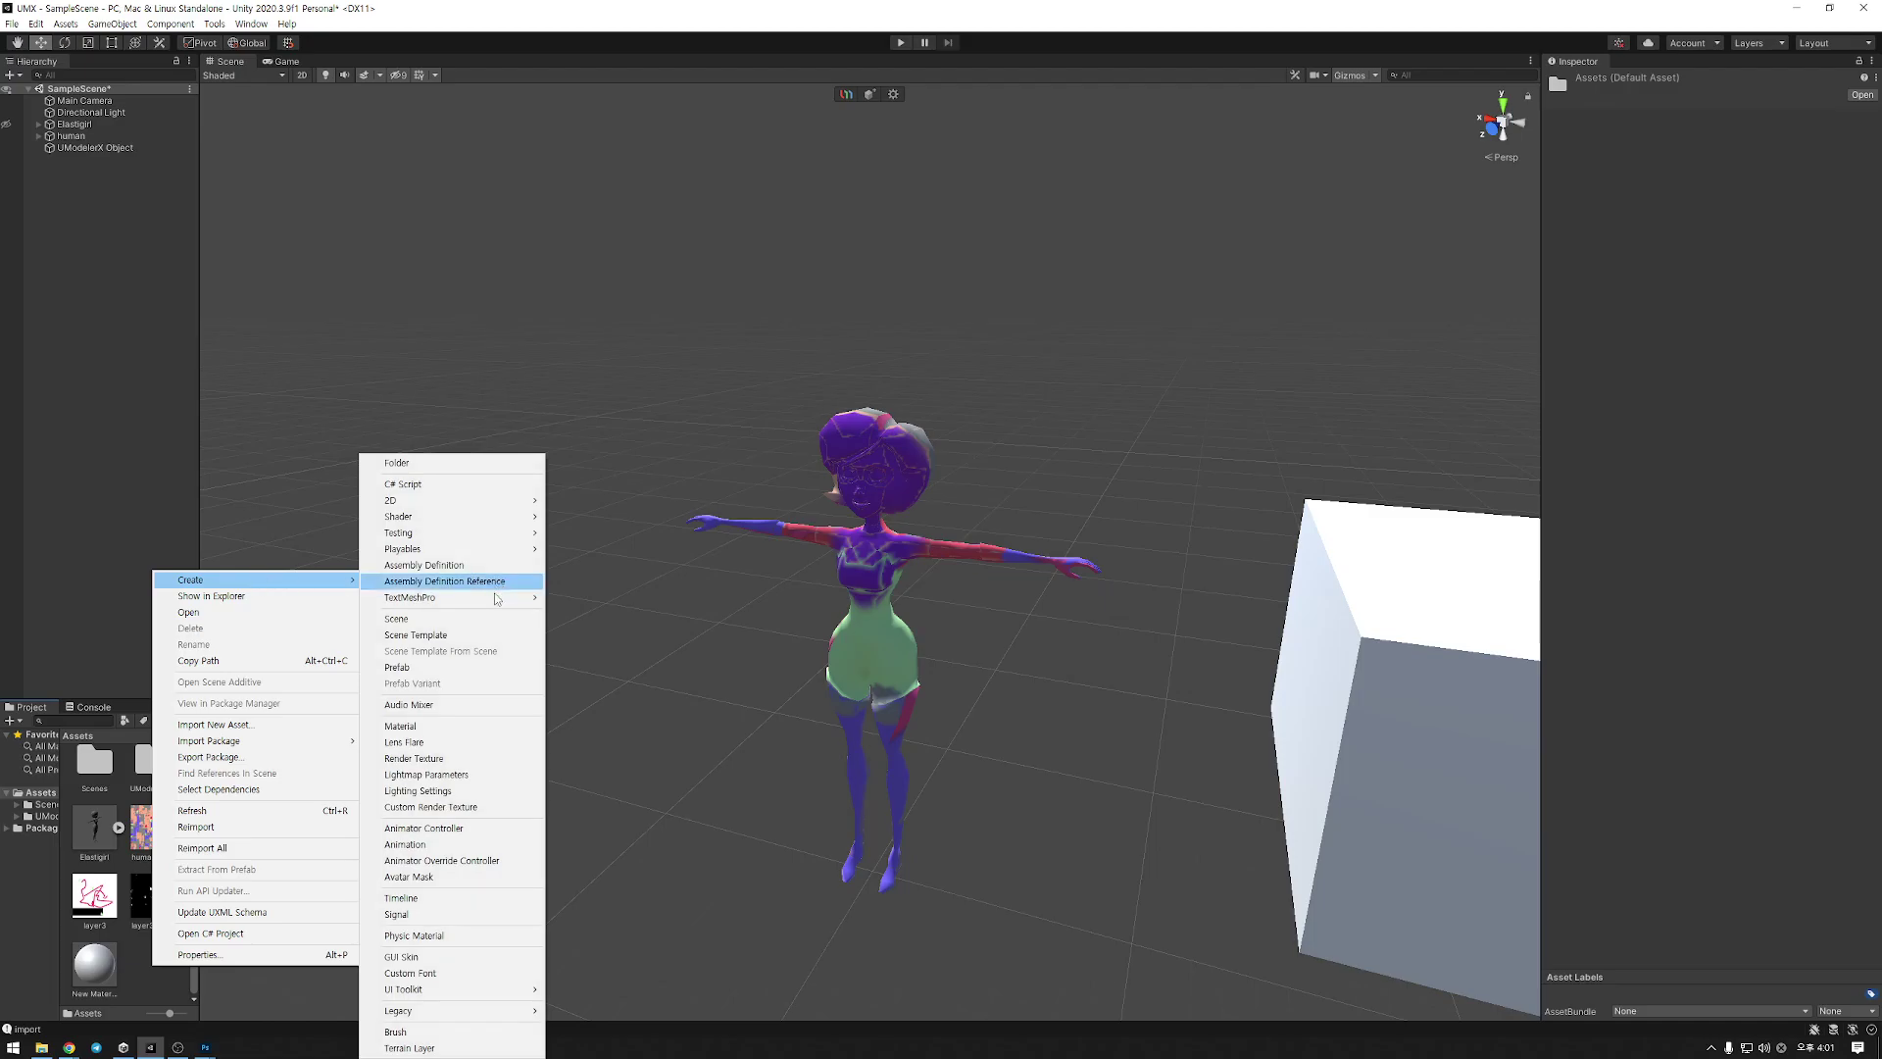
click(446, 729)
drag(169, 993, 120, 992)
text(2)
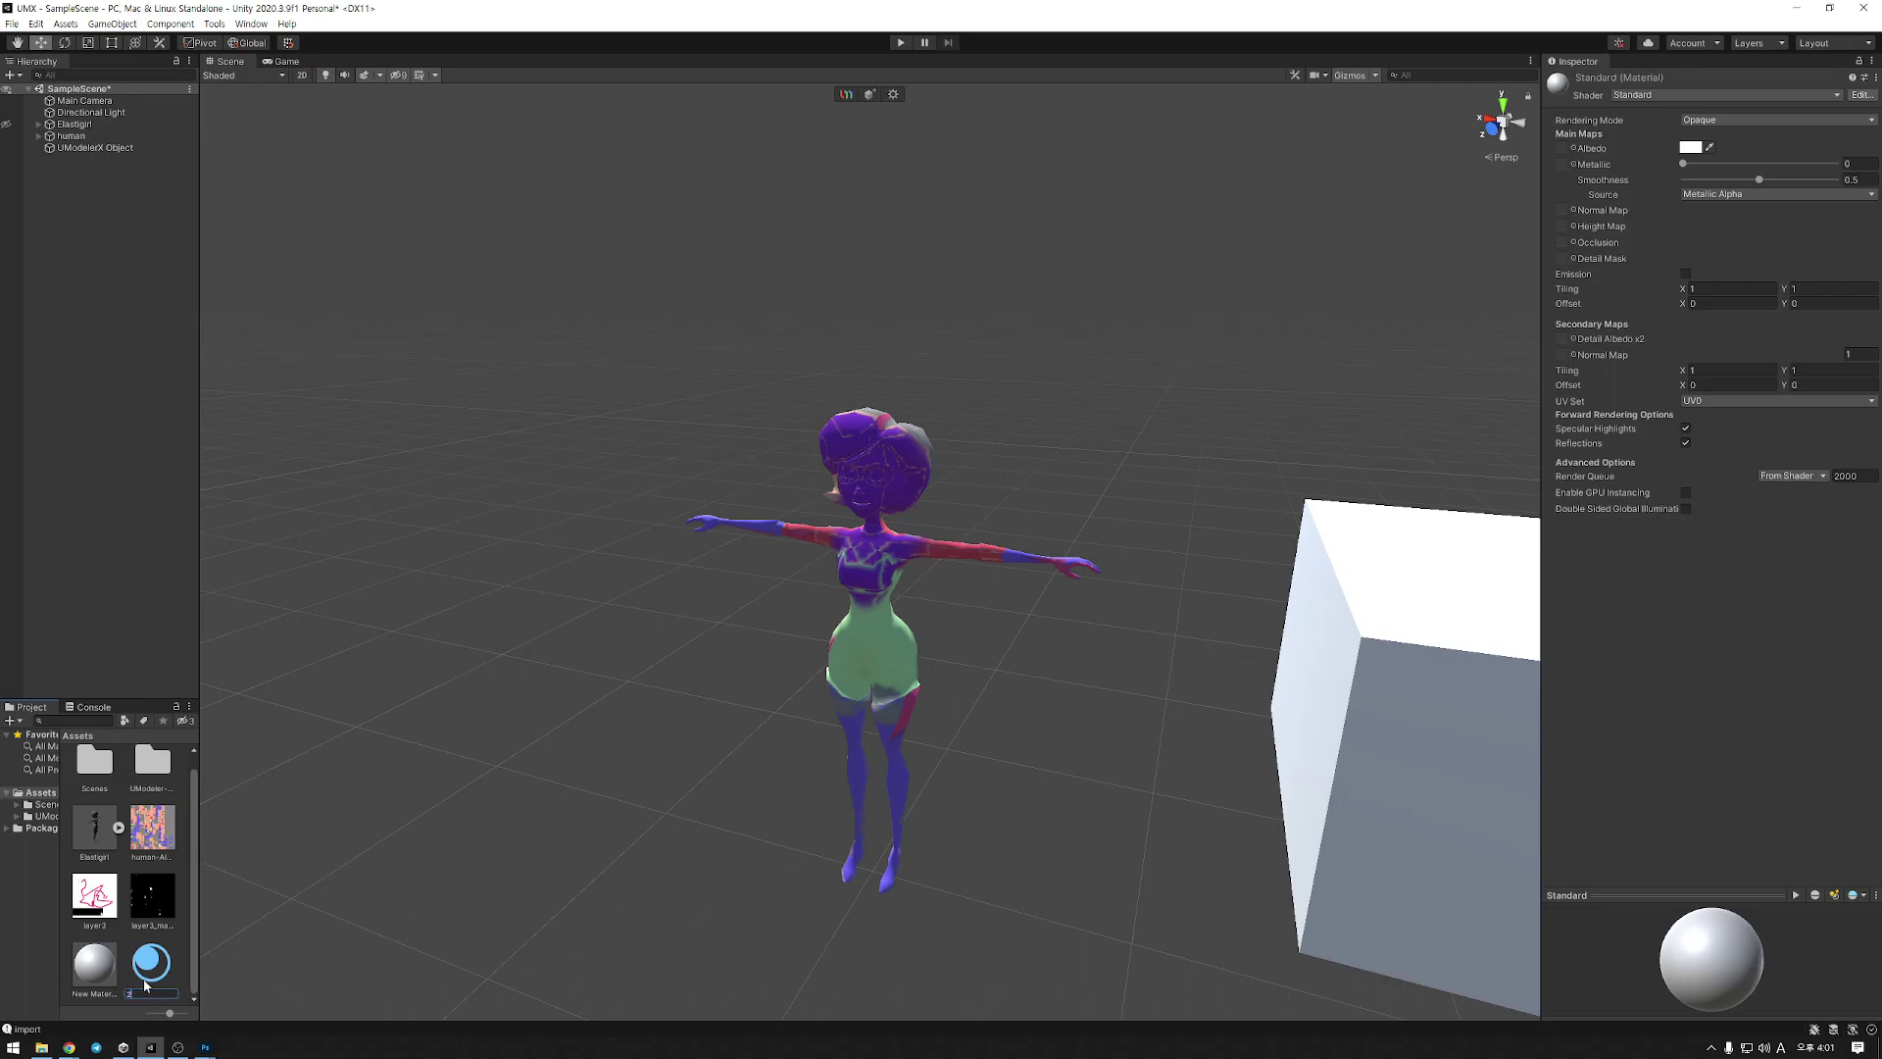
click(360, 954)
Apply material 2 to the human model and add a second material slot that also uses material 2
click(890, 632)
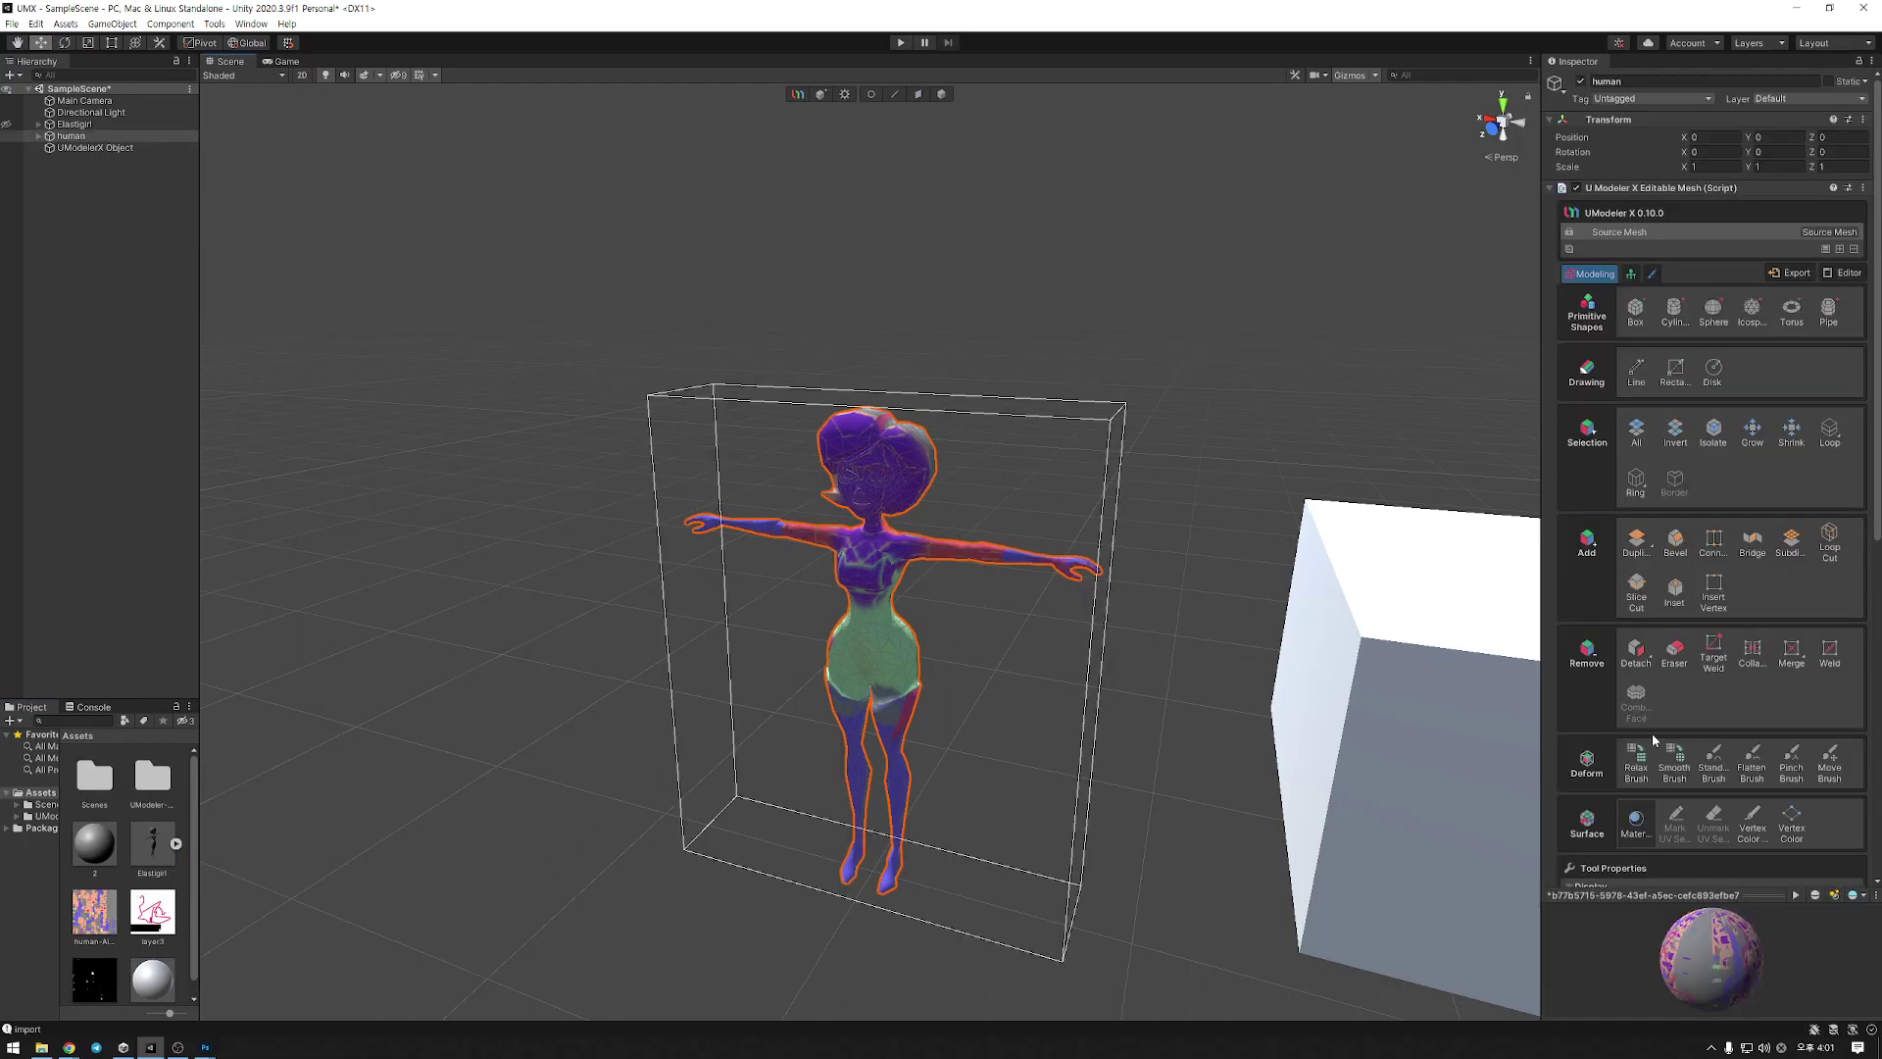
scroll(1693, 761, down, 3)
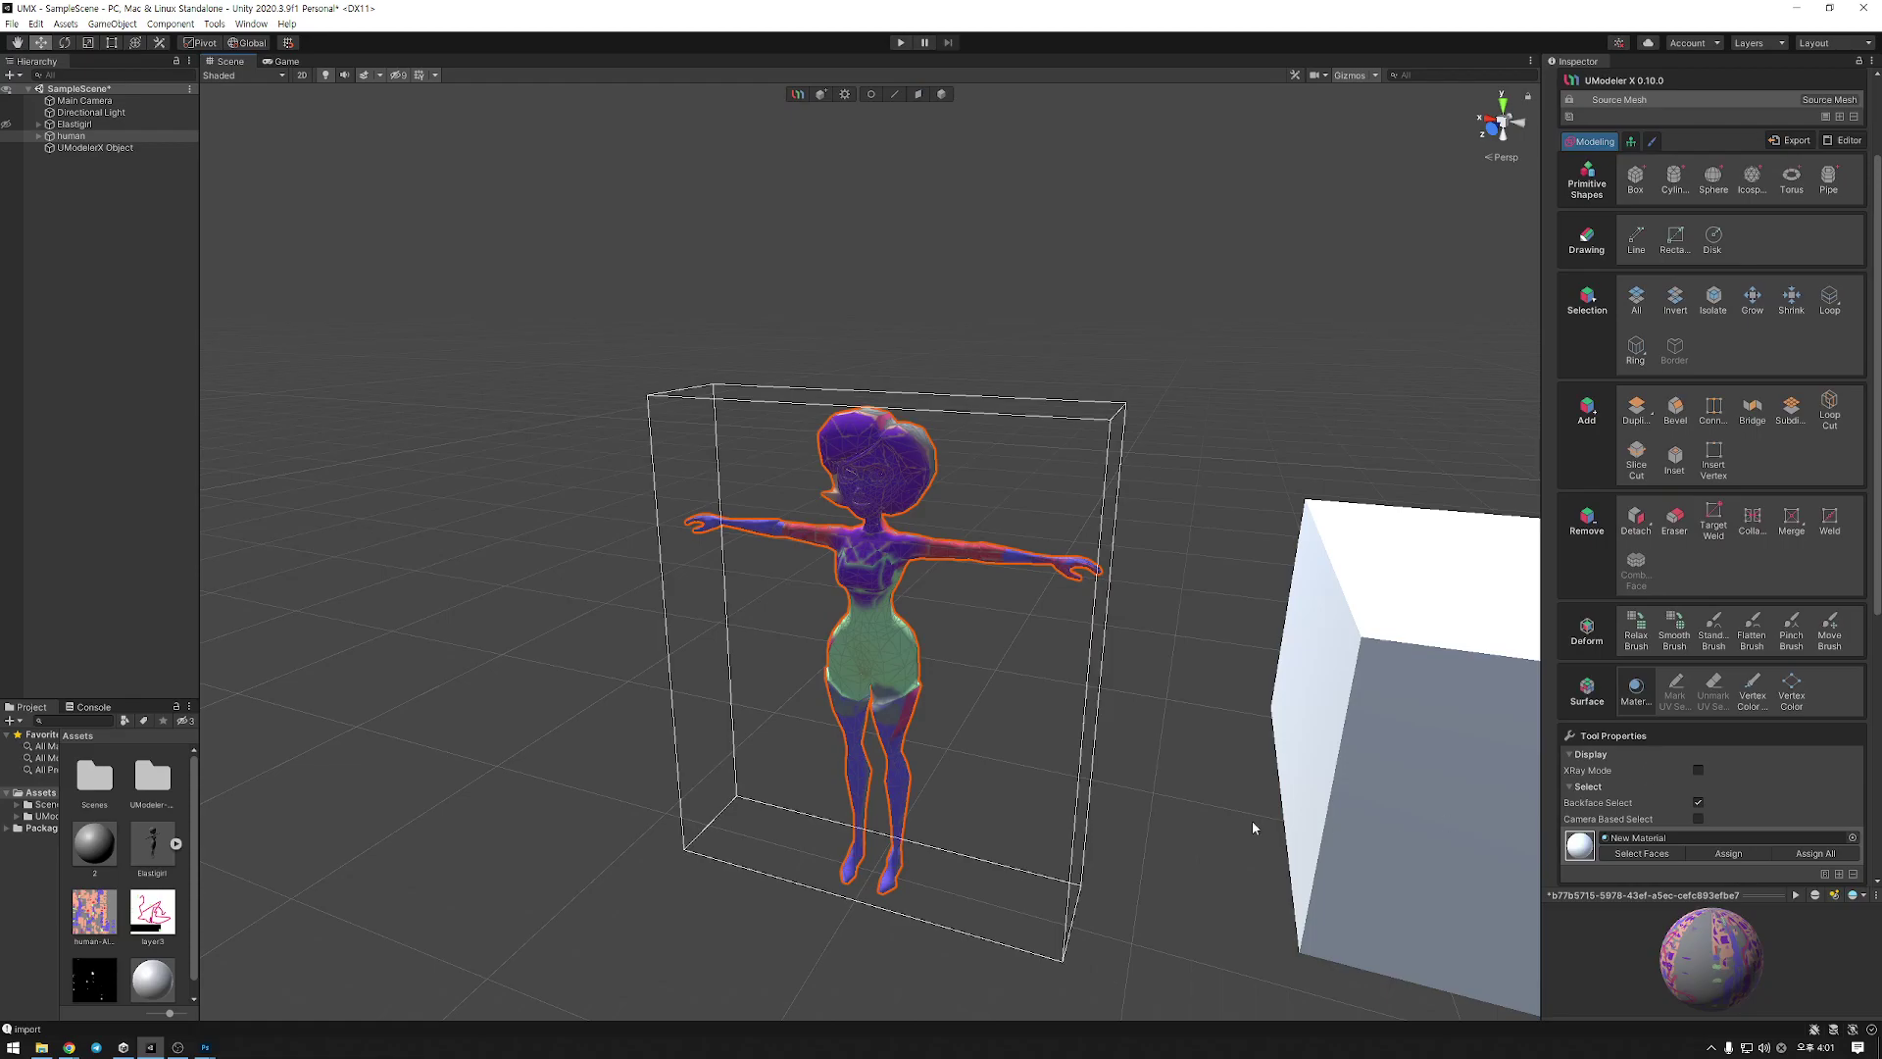
drag(101, 843, 879, 669)
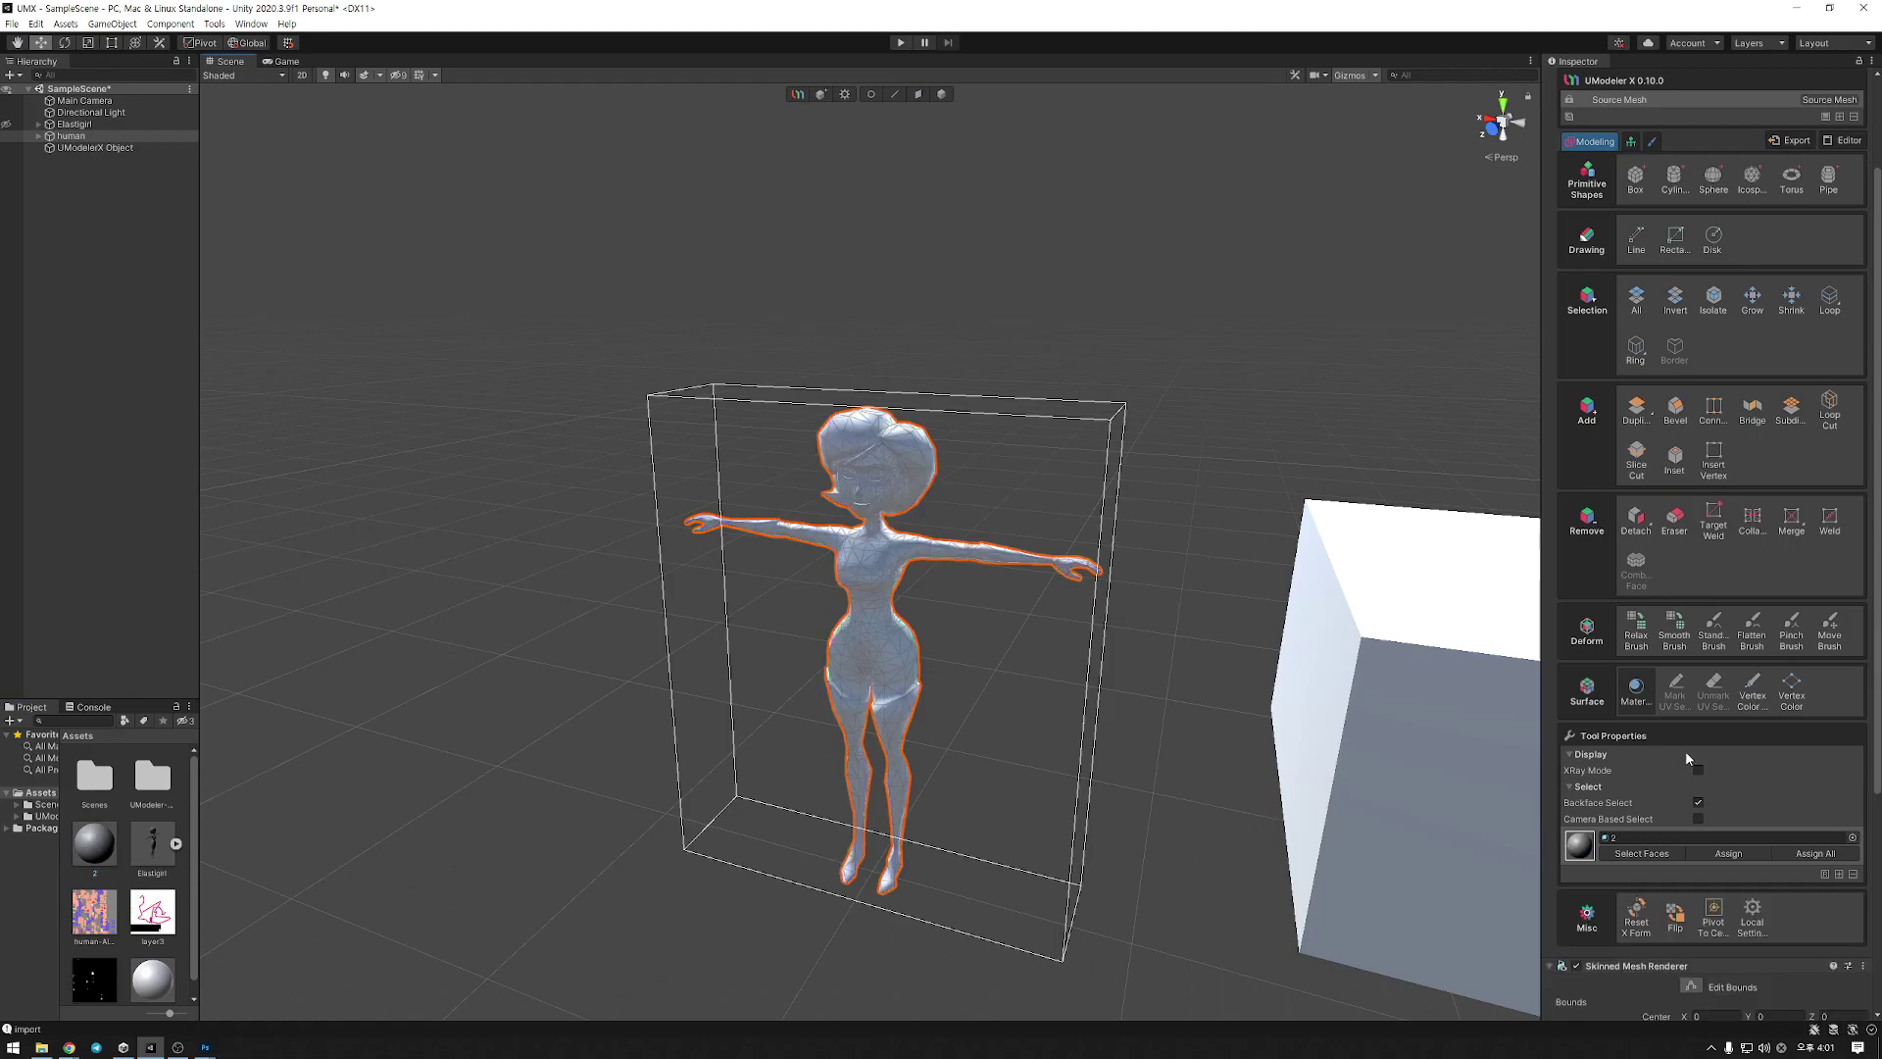
key(ctrl+z)
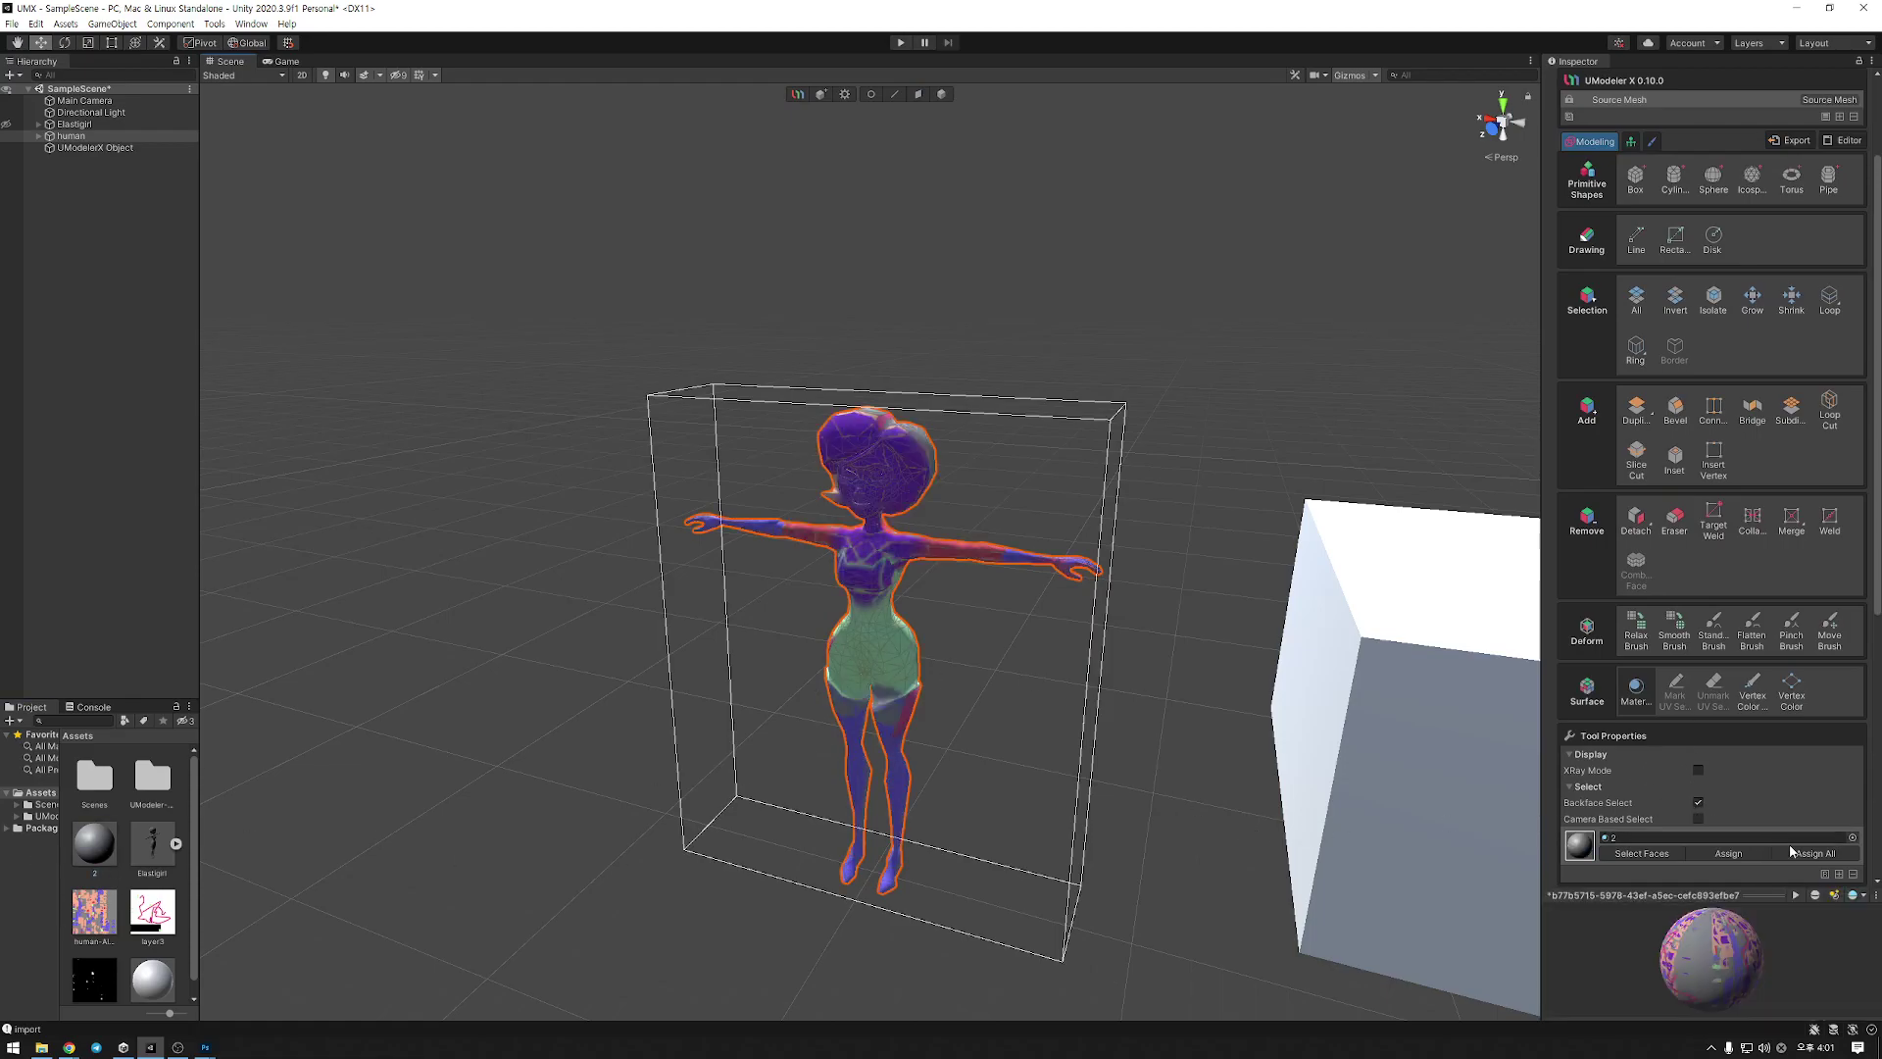
click(1838, 876)
drag(96, 843, 1686, 876)
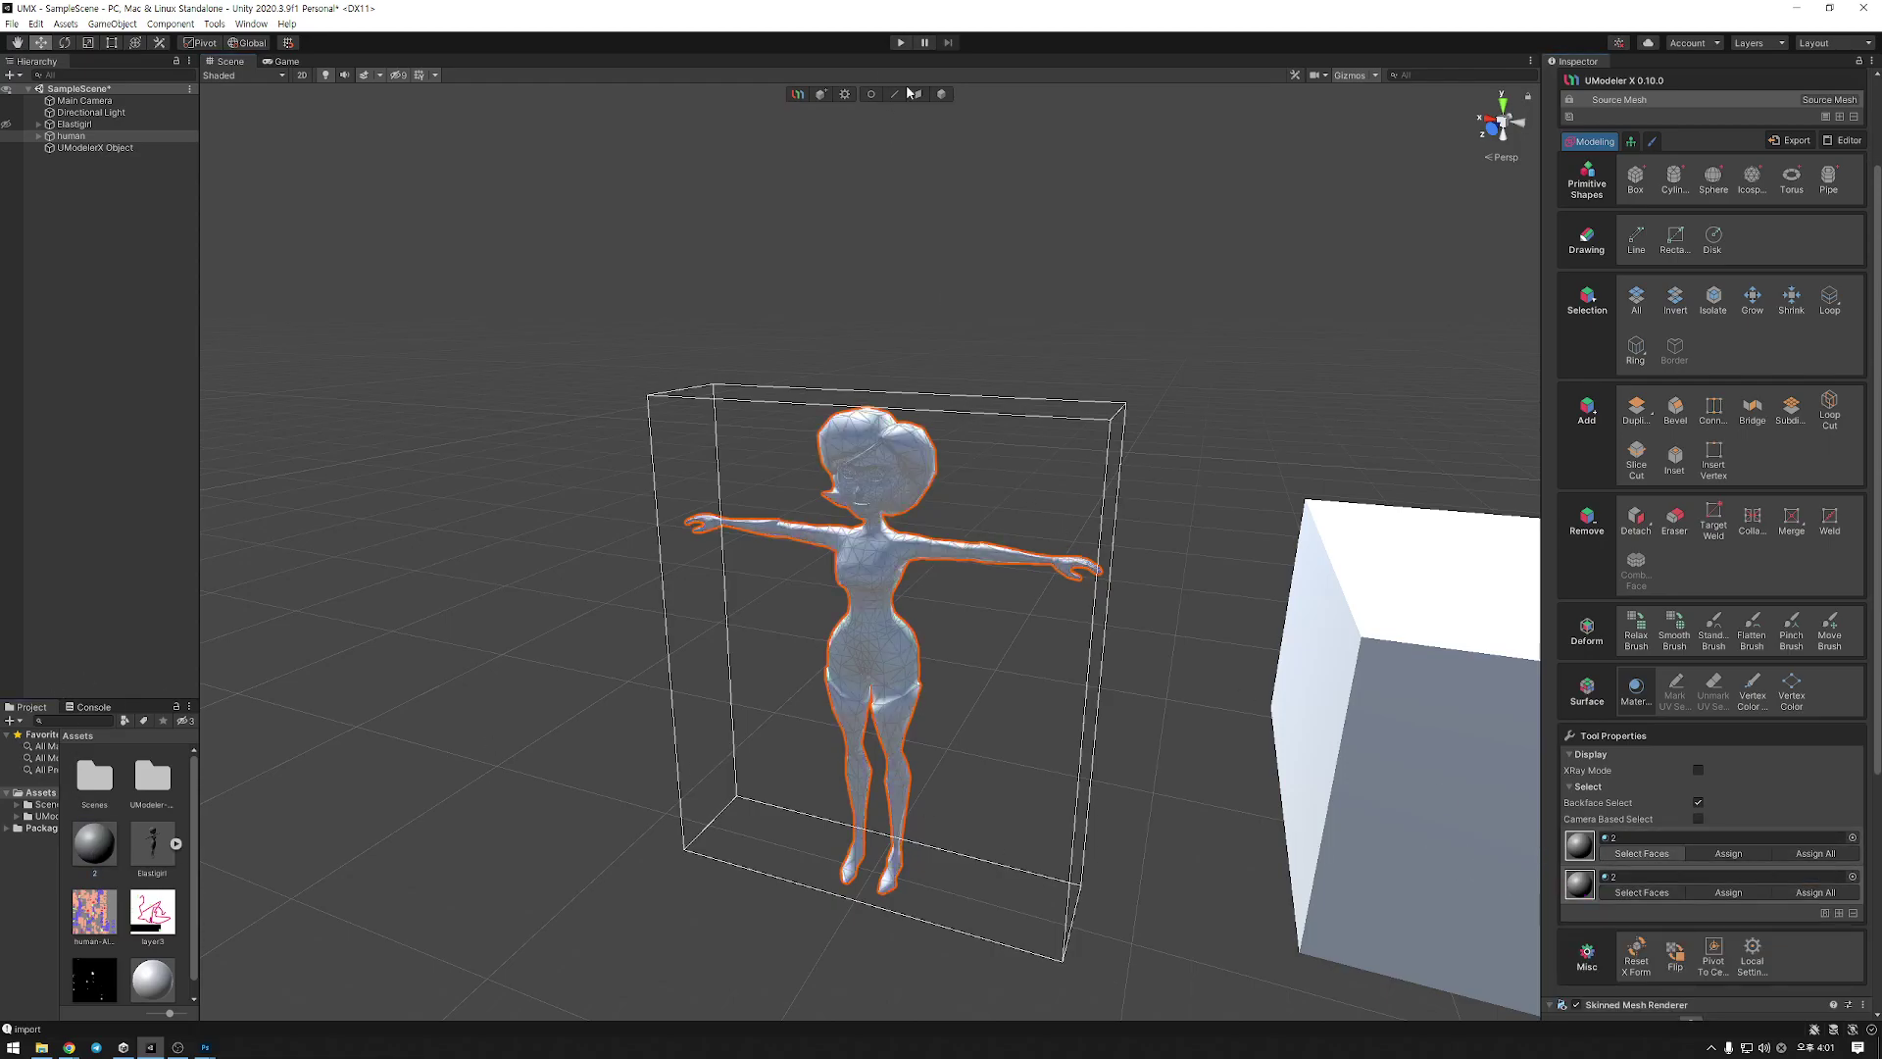
Select the human's faces from the waist up, including head and arms, and assign a material slot to them
drag(526, 268, 1270, 629)
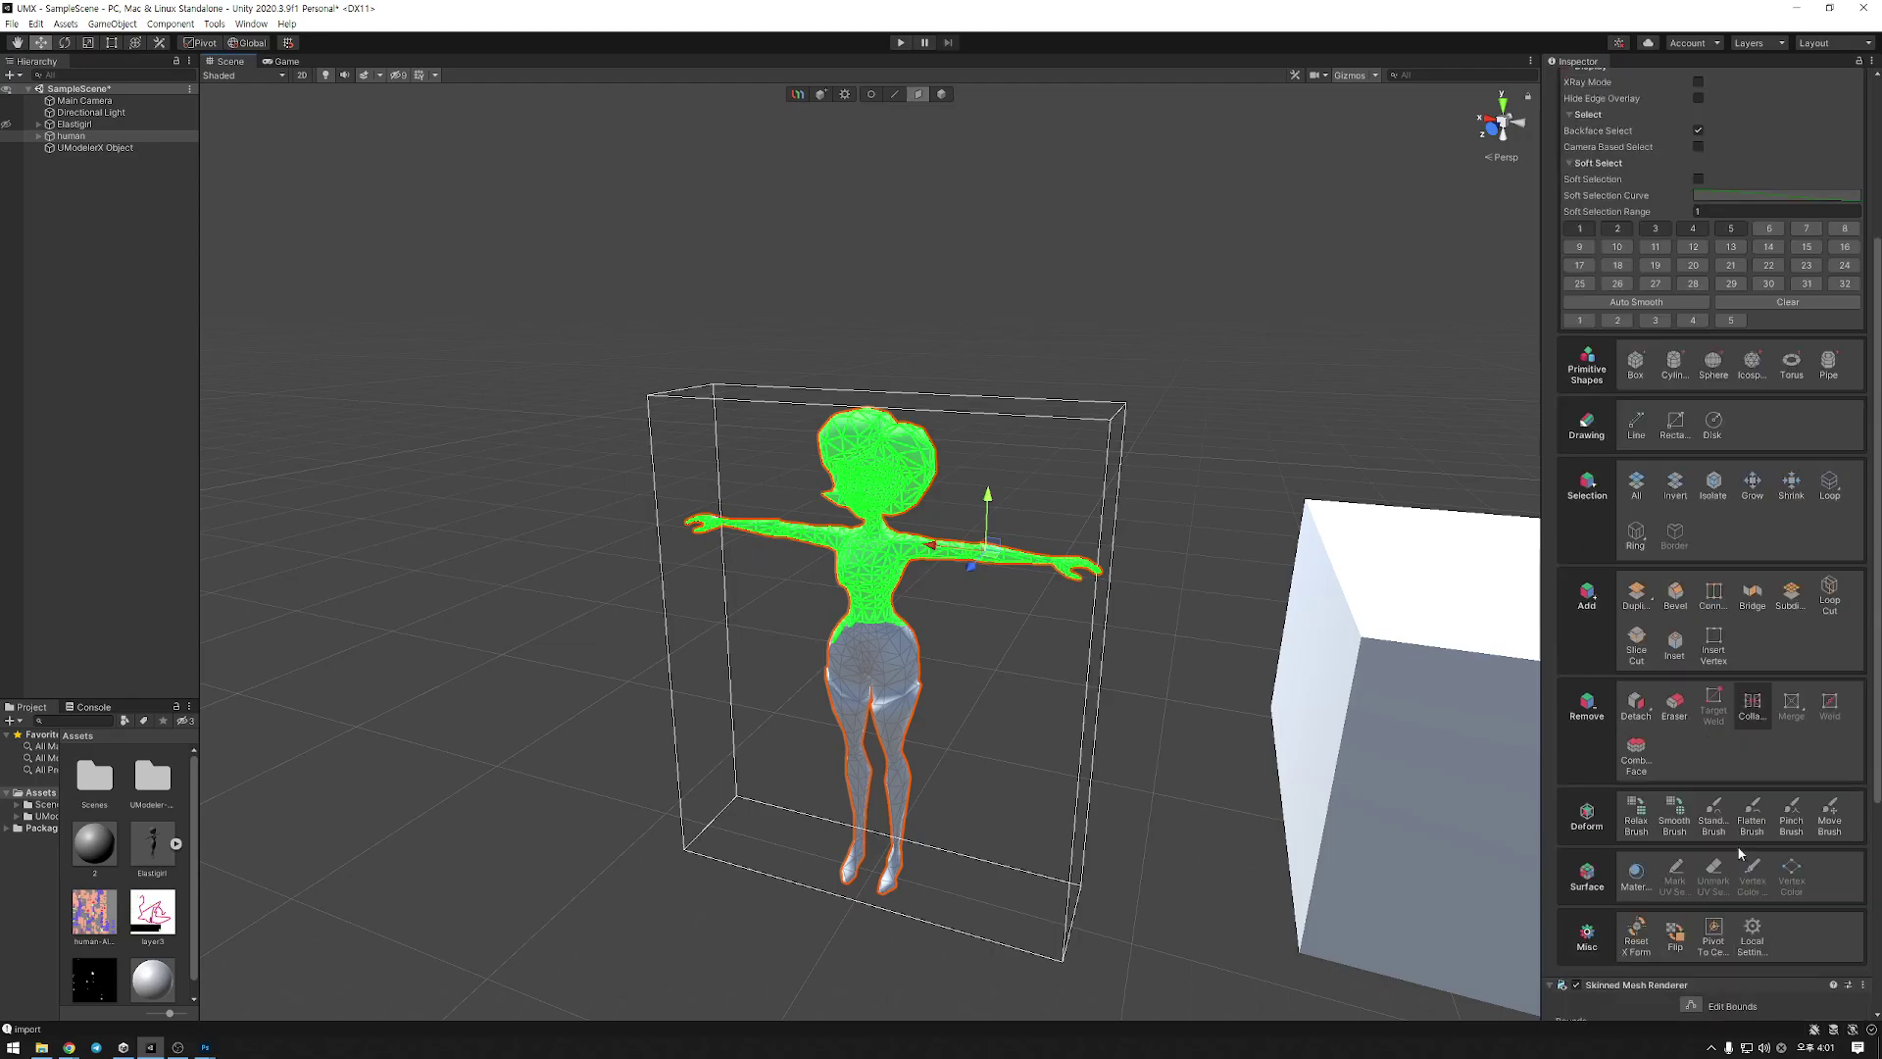
click(1644, 746)
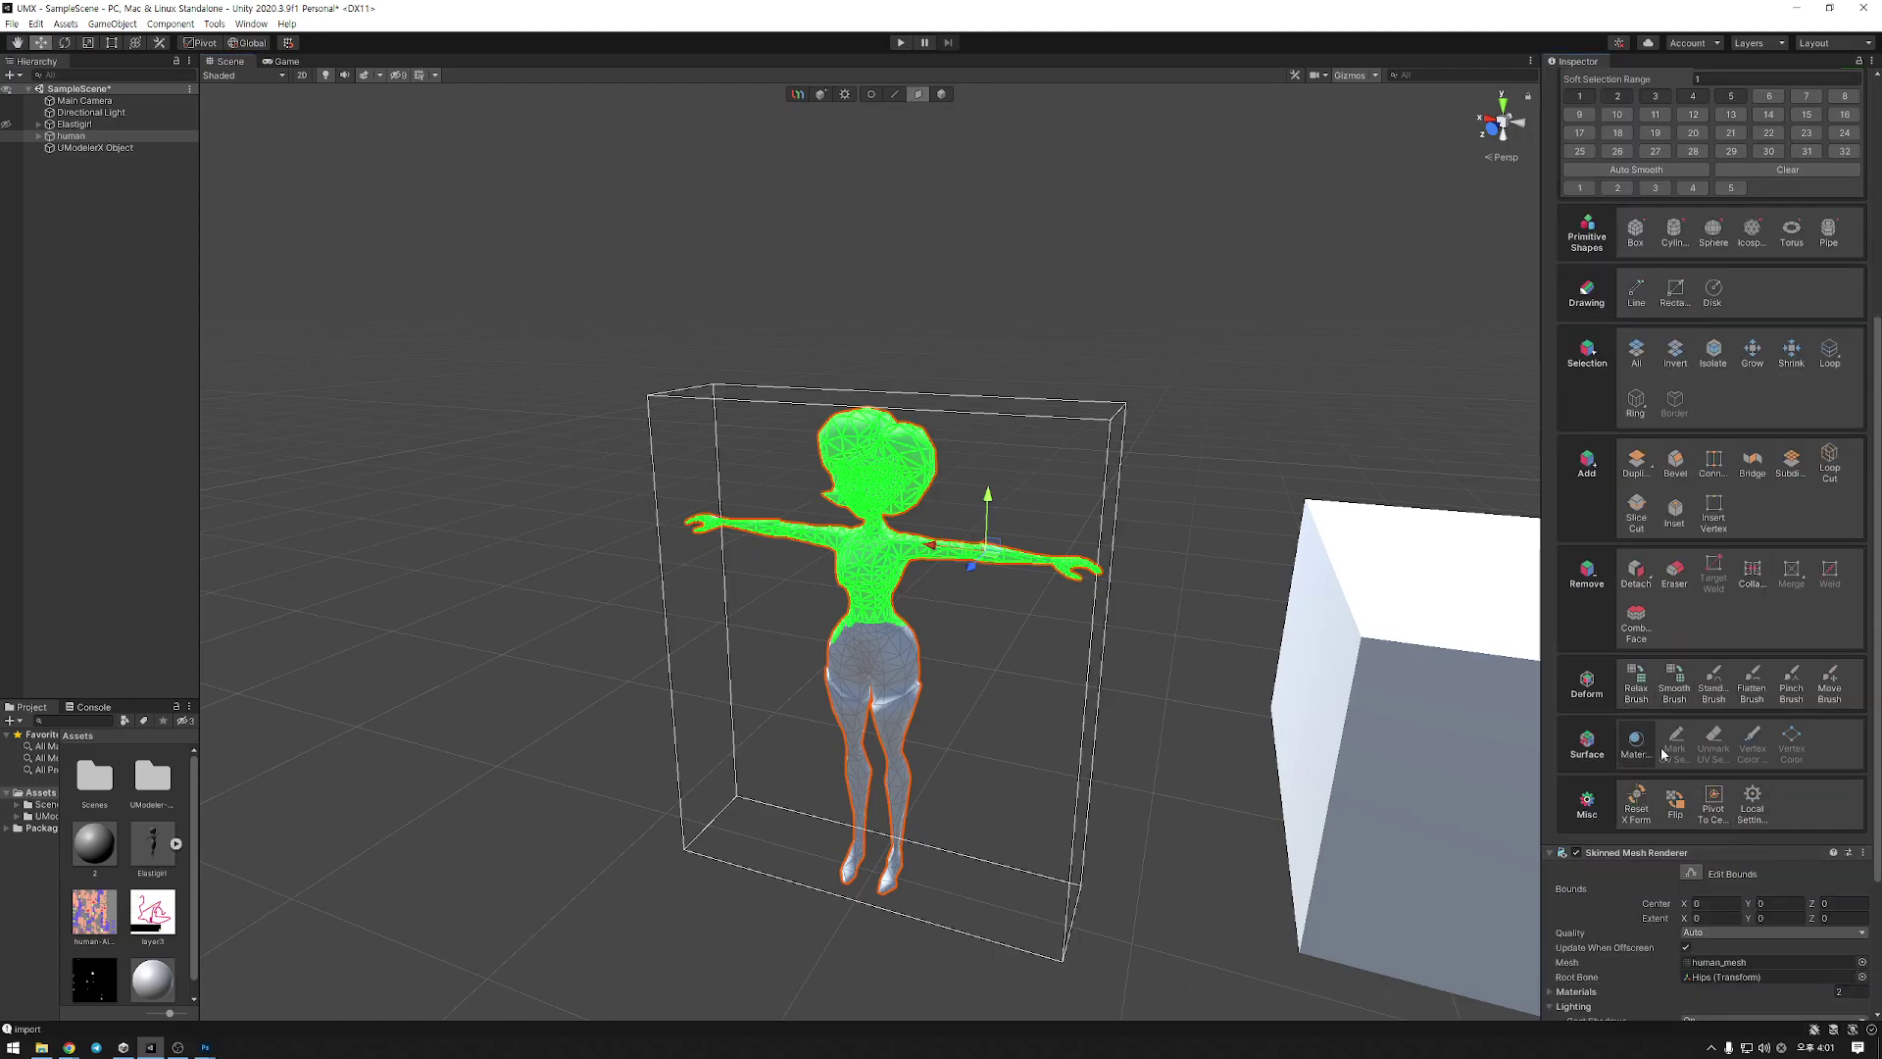
click(1730, 590)
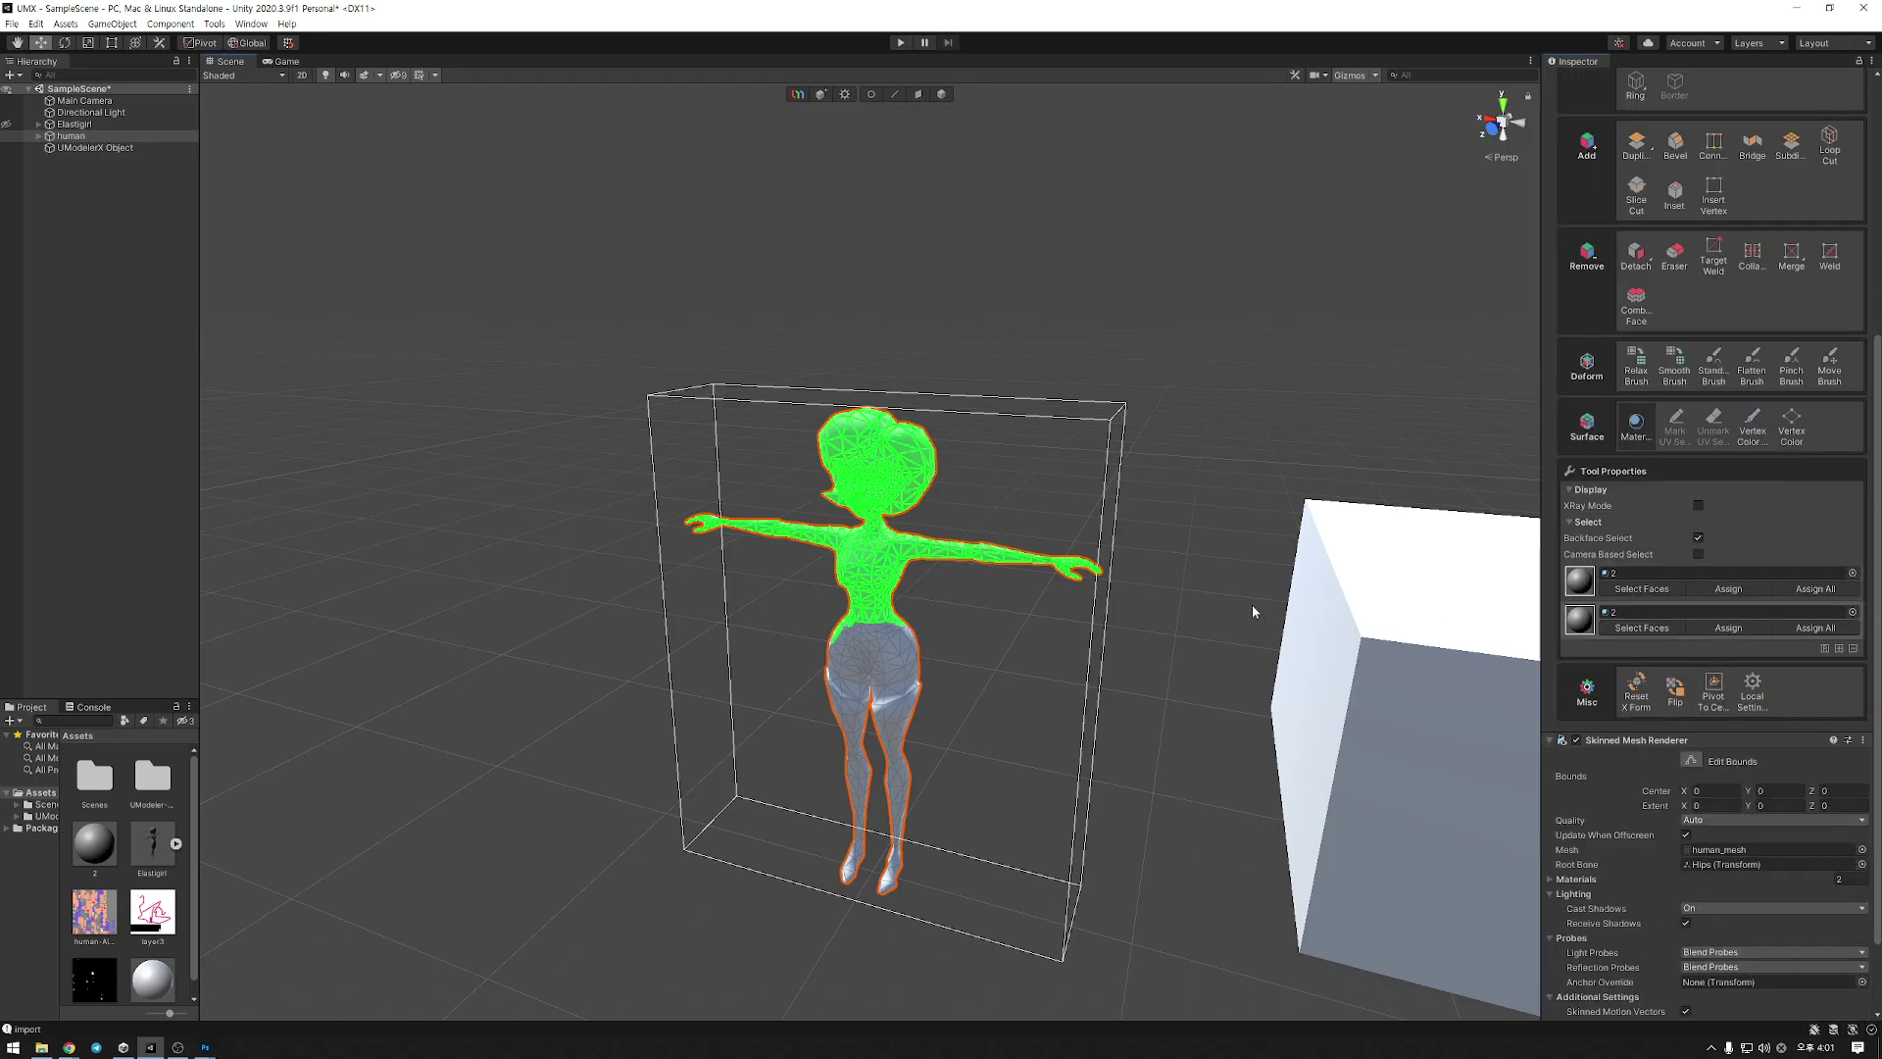
click(1250, 609)
scroll(1252, 697, up, 1)
scroll(1255, 694, down, 2)
scroll(1610, 541, up, 5)
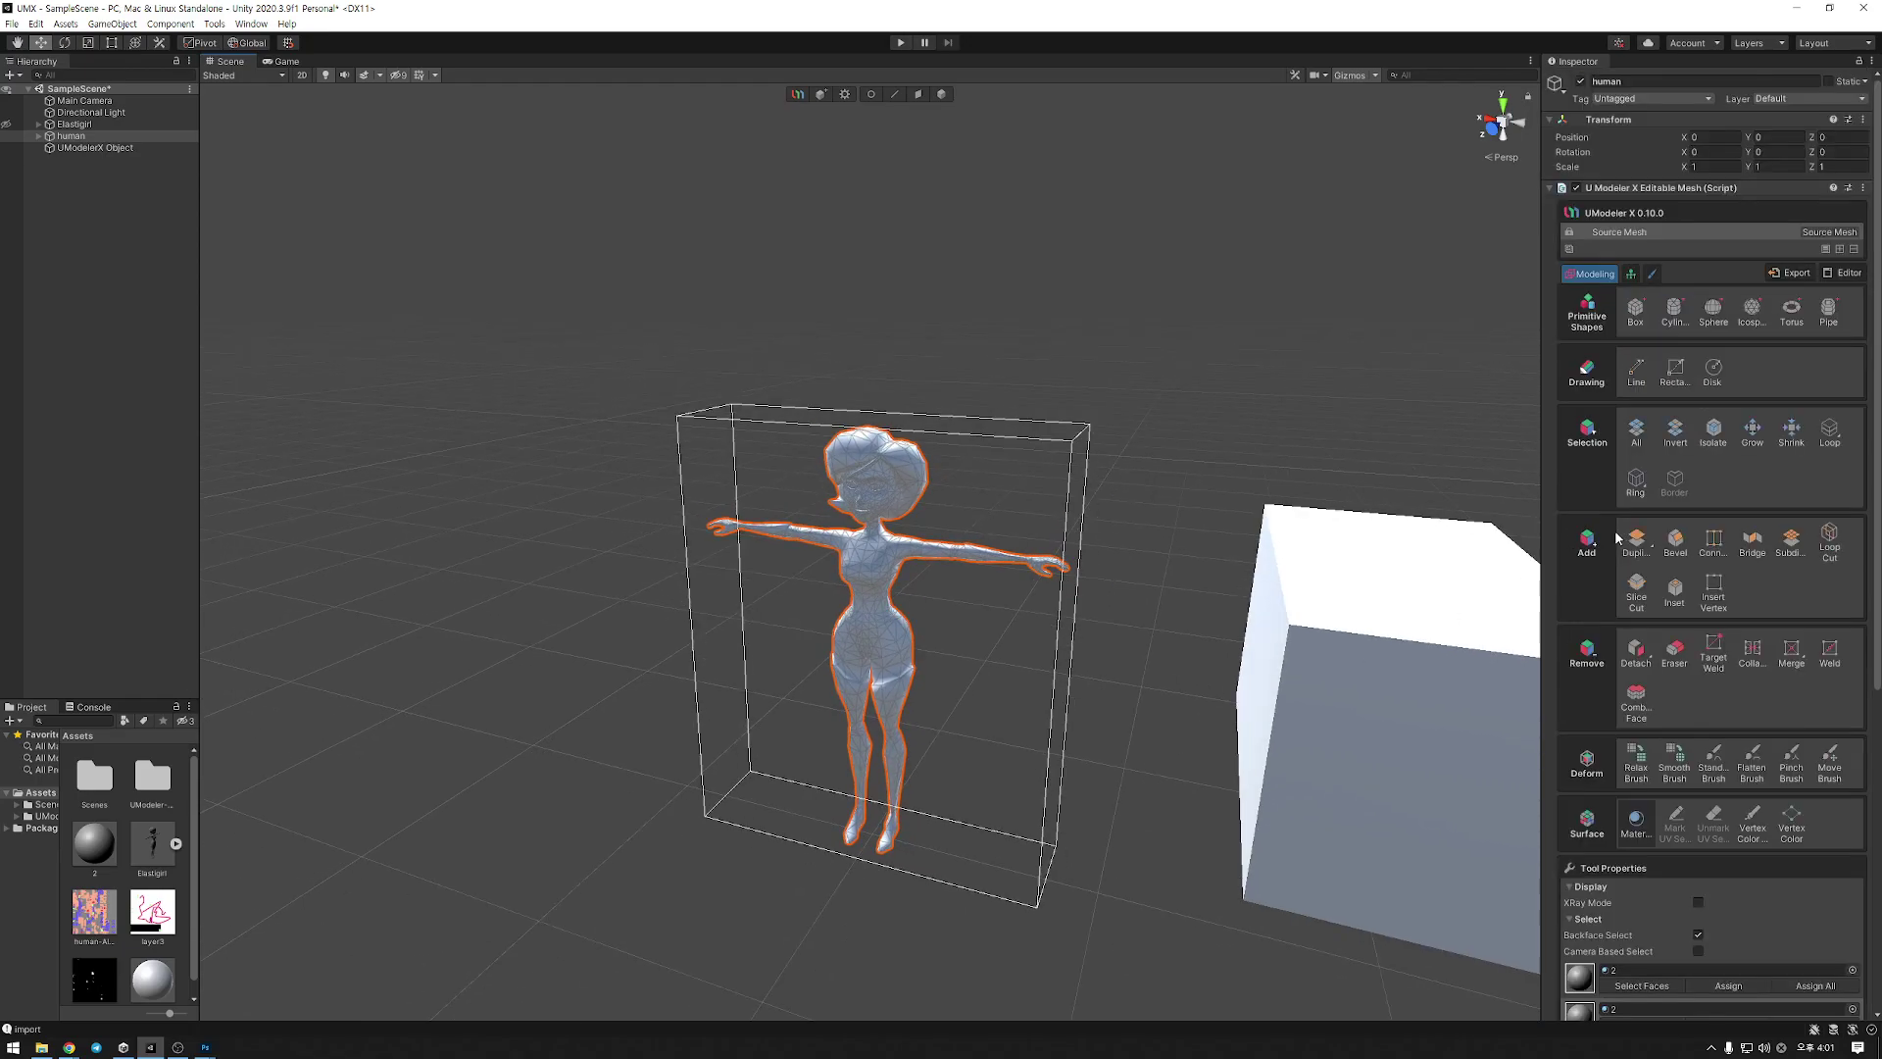
In Painting 3D mode, compare the human's two materials and set up UModelerX_Gray_URP for painting
click(1653, 274)
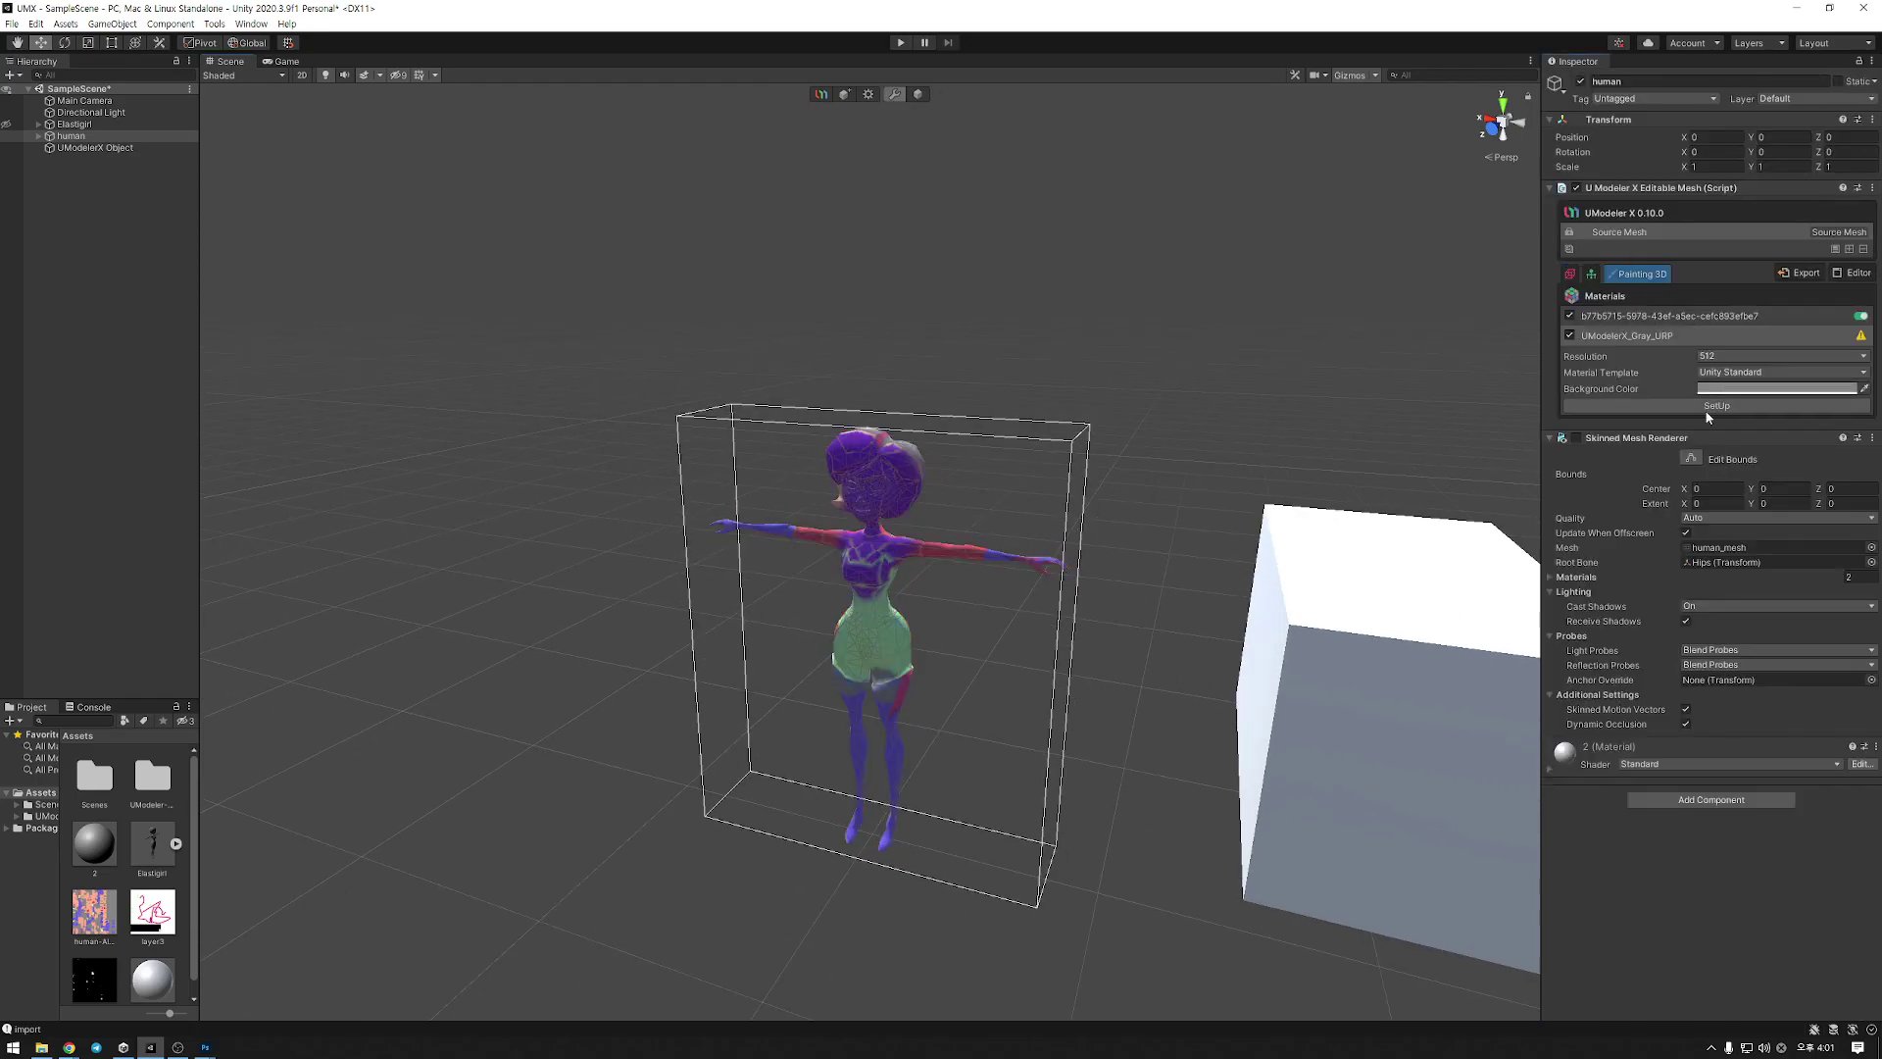
click(1692, 313)
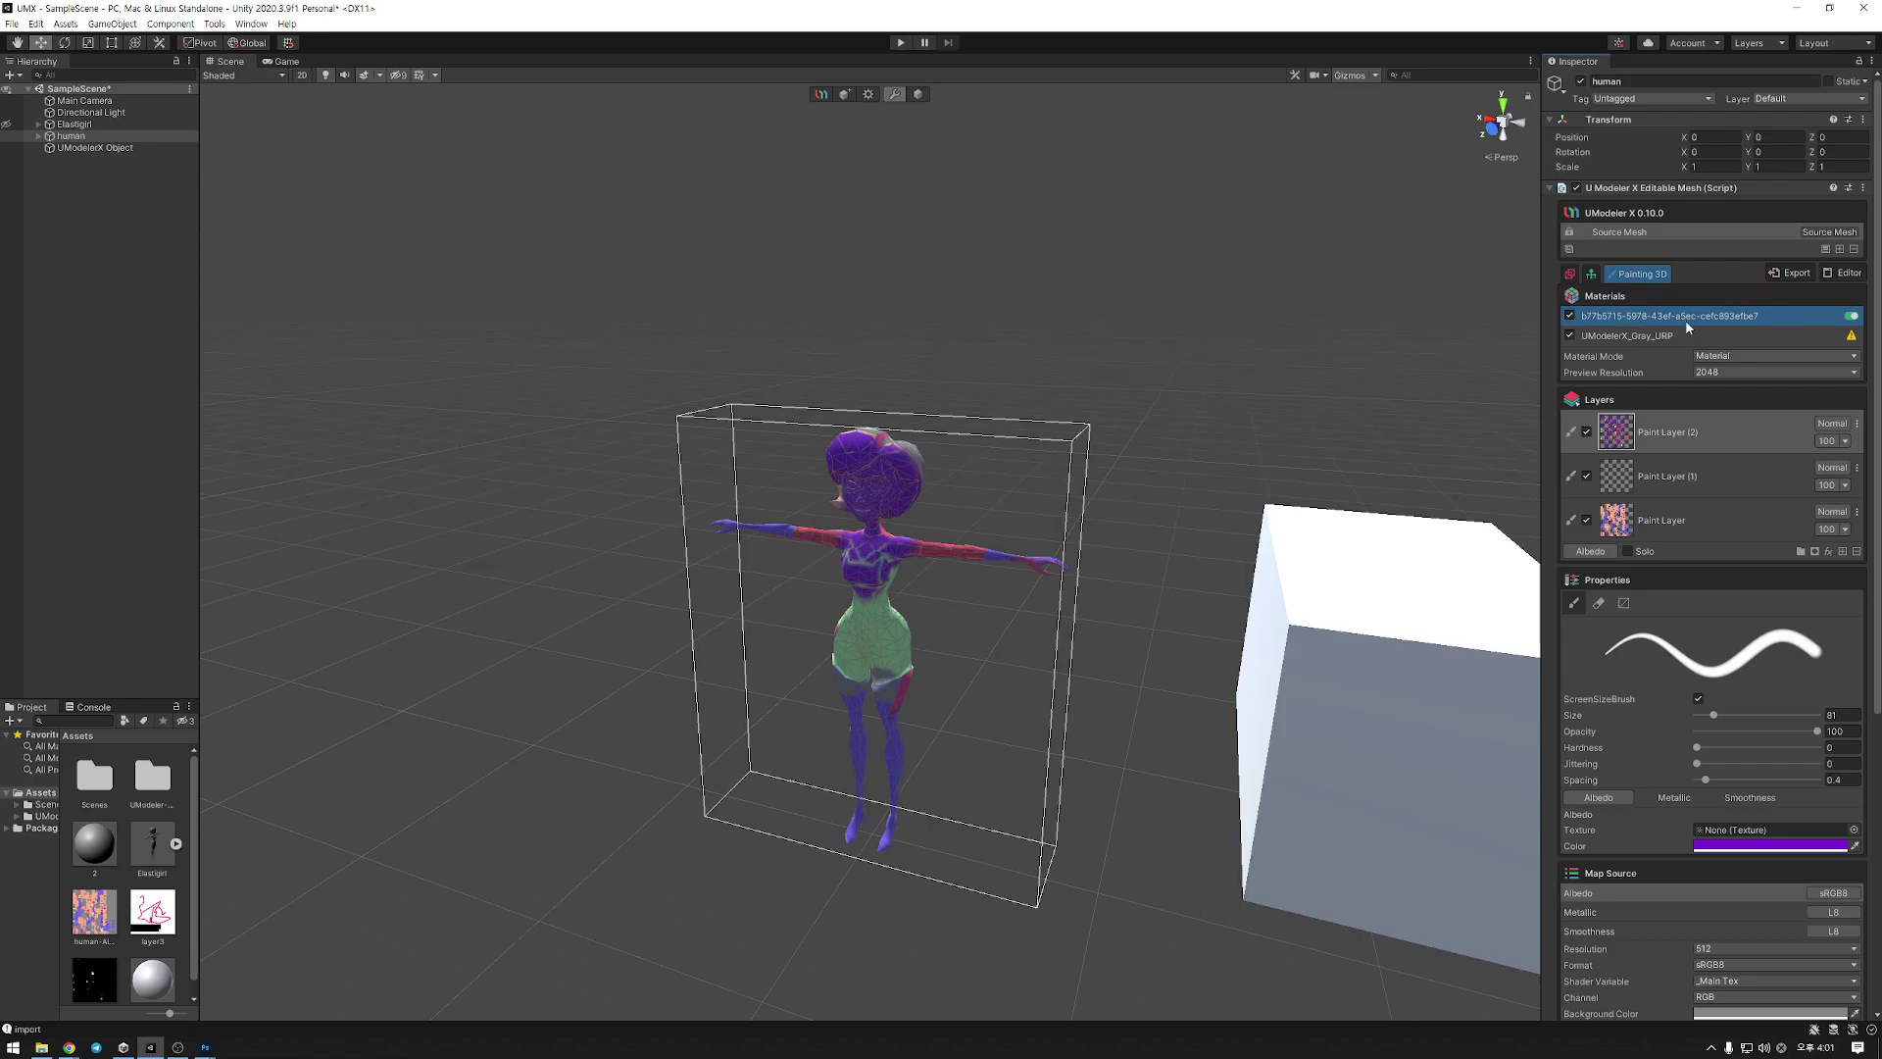
click(1674, 336)
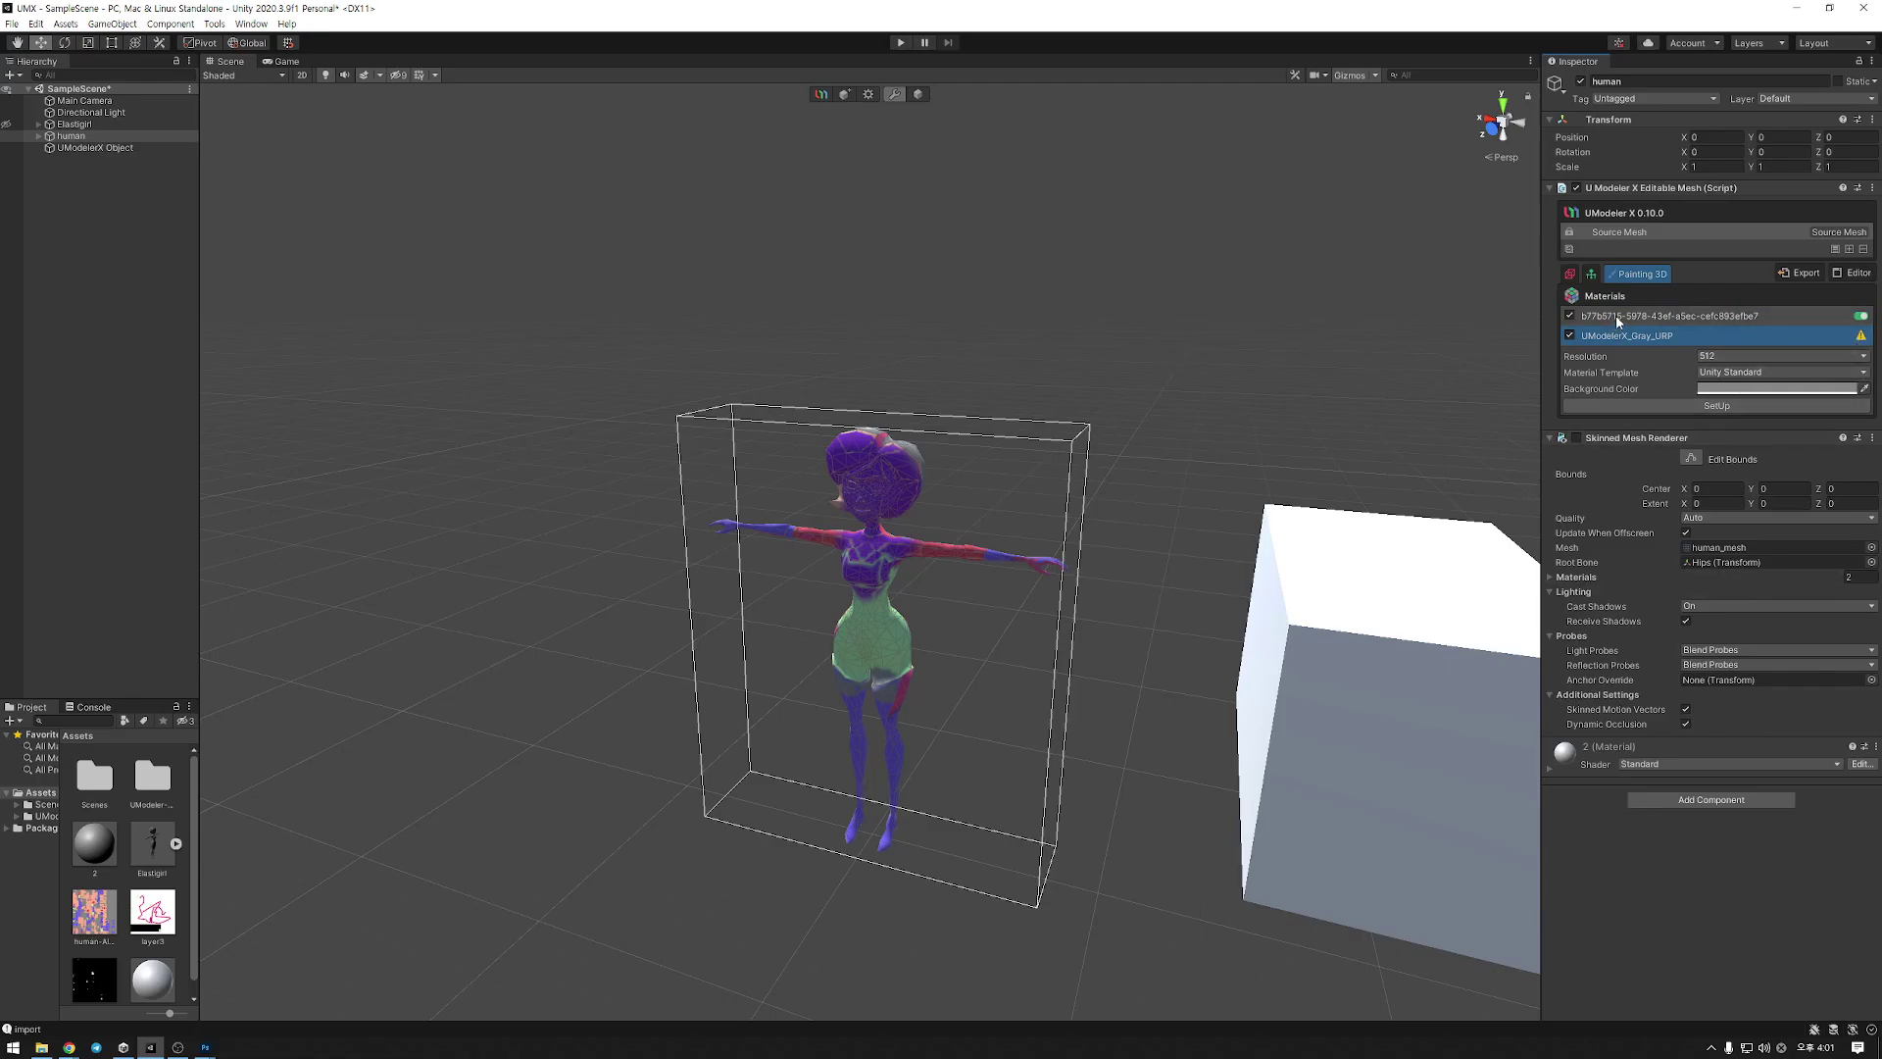
click(1725, 404)
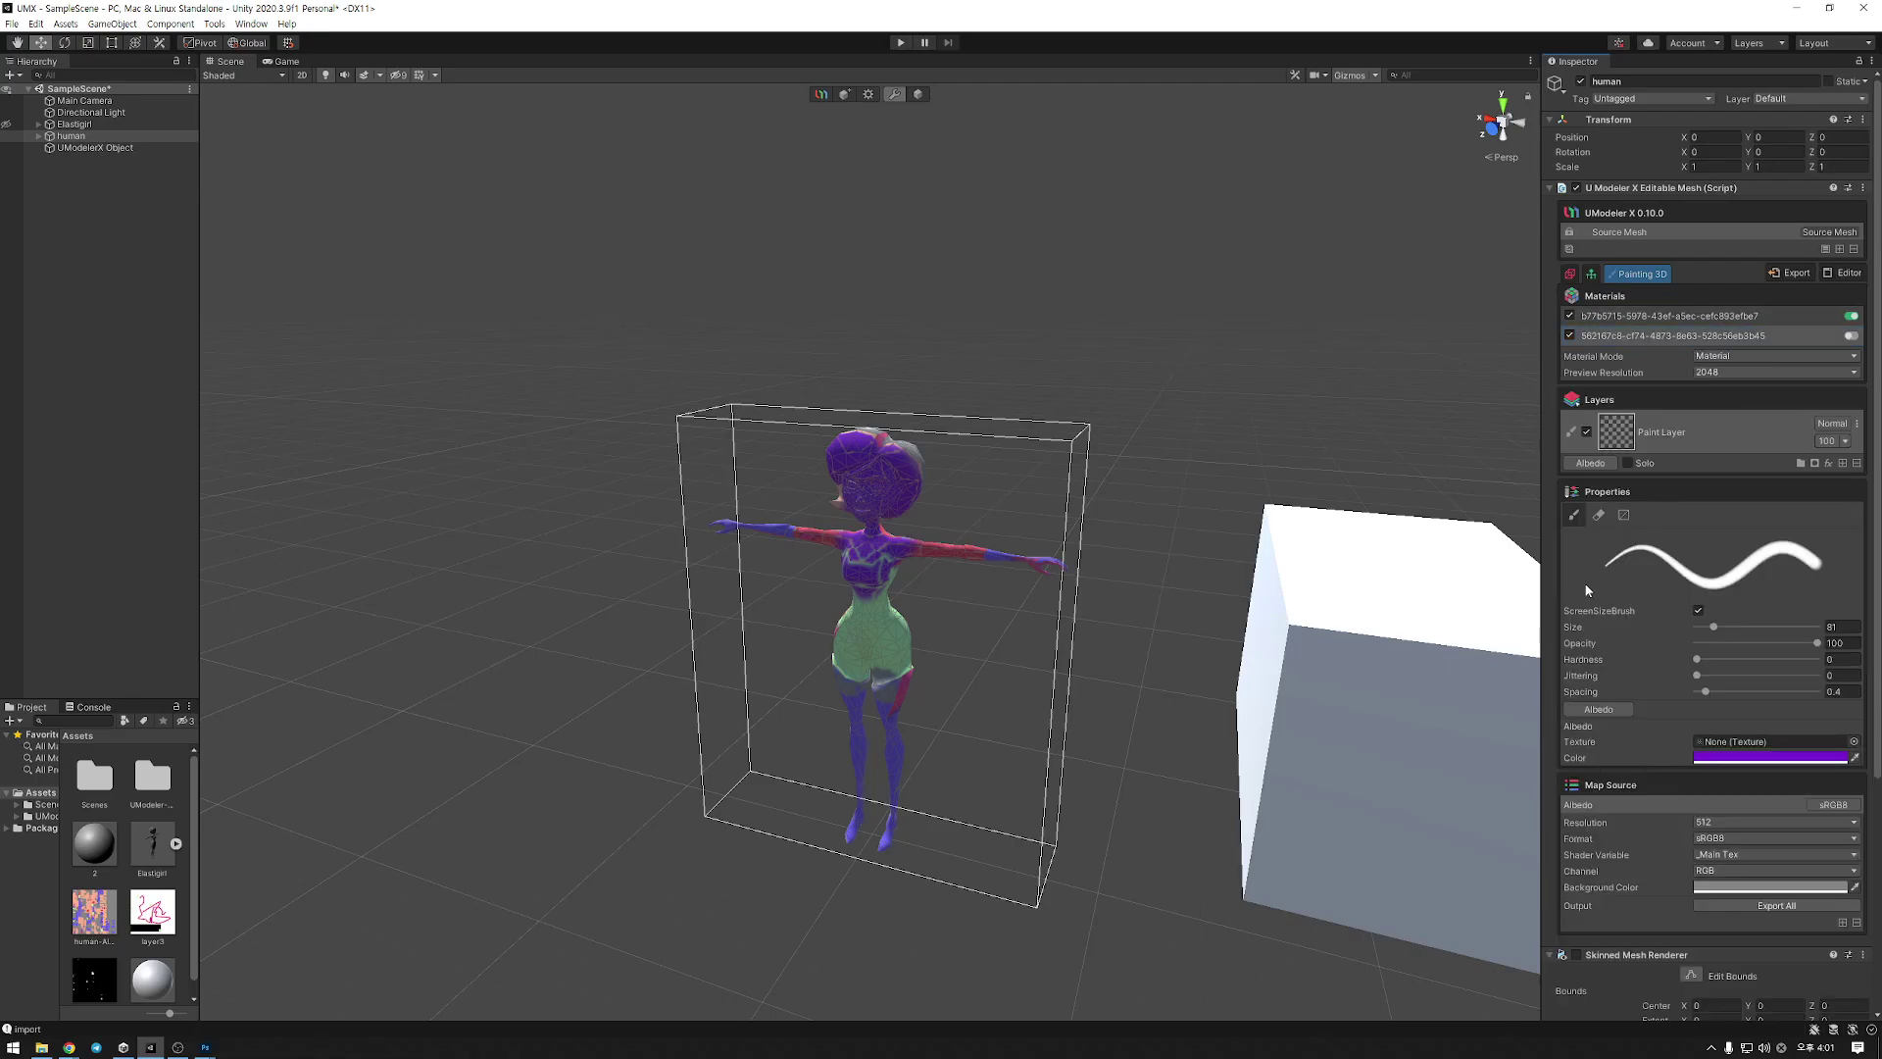